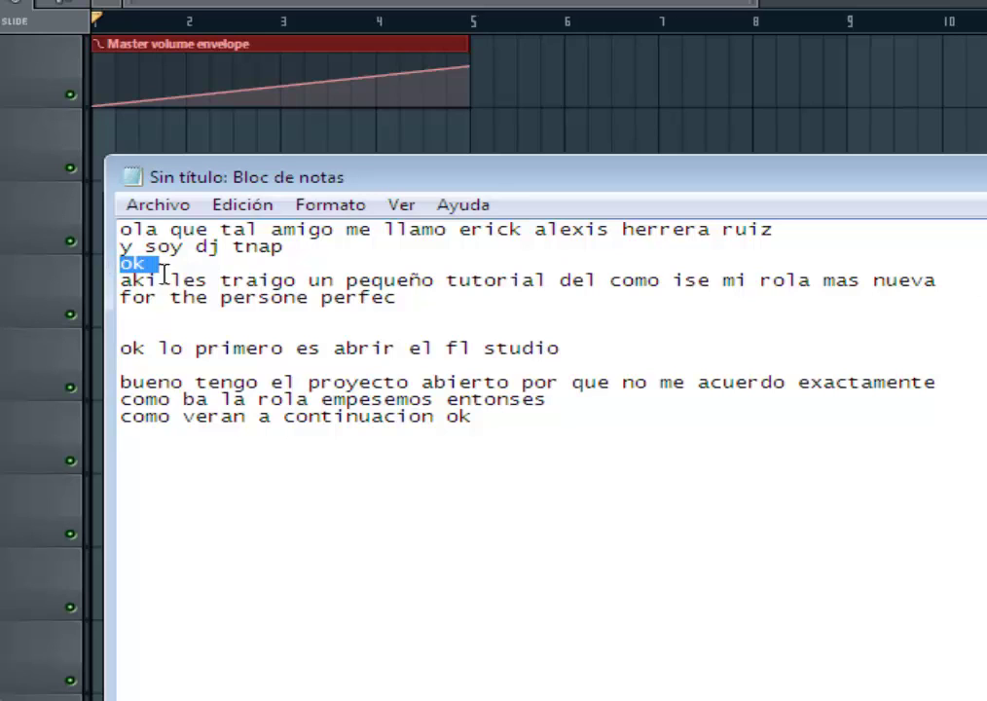
Read through the introduction notes line by line, highlighting each sentence from "aki les traigo" to "como veran a continuacion".
left_click_drag(128, 281, 947, 290)
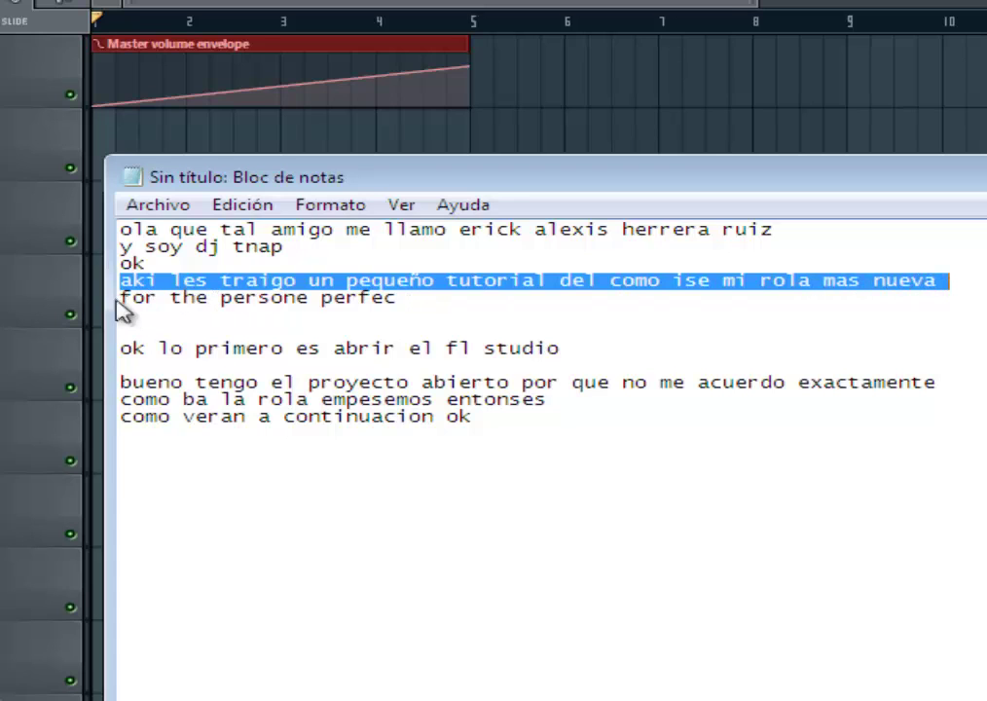
left_click(412, 304)
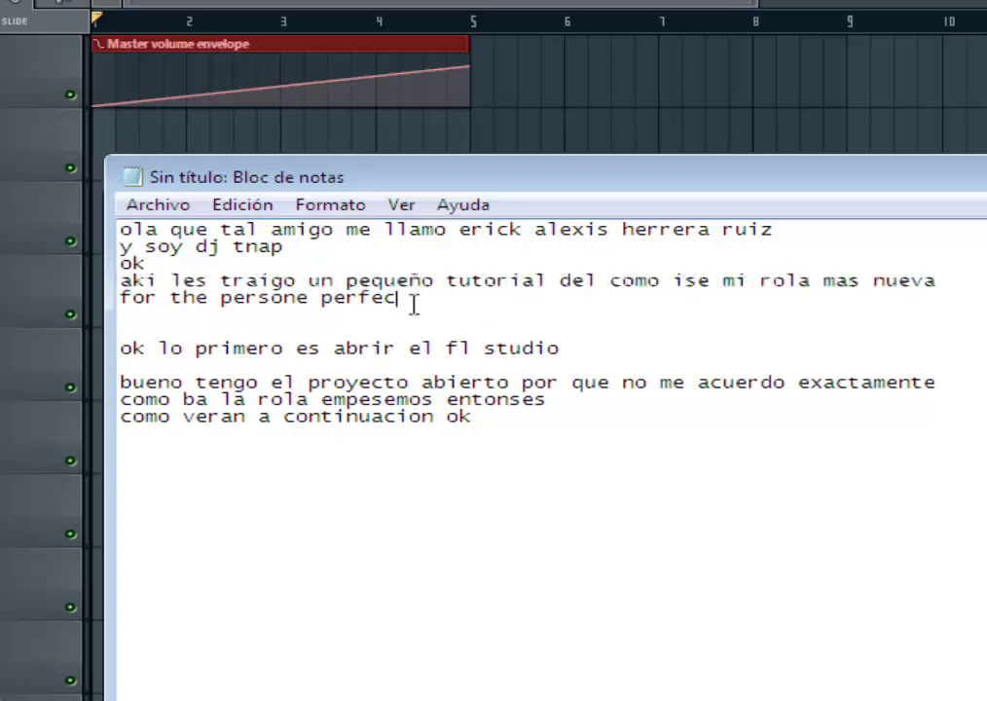
left_click(103, 317)
left_click_drag(103, 318, 115, 299)
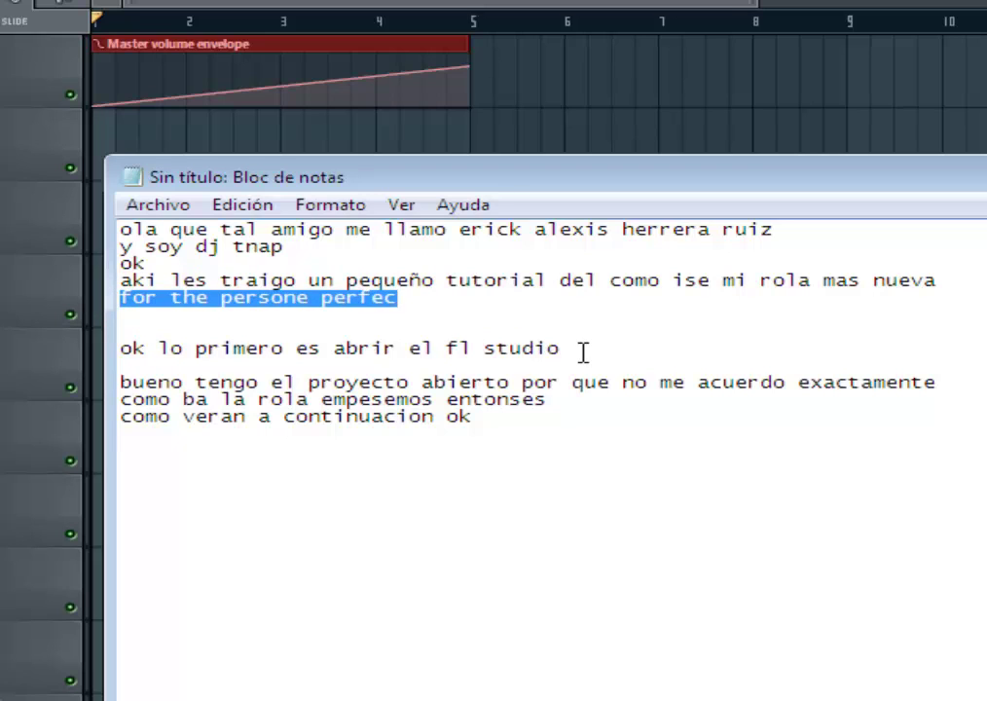
left_click_drag(509, 350, 123, 340)
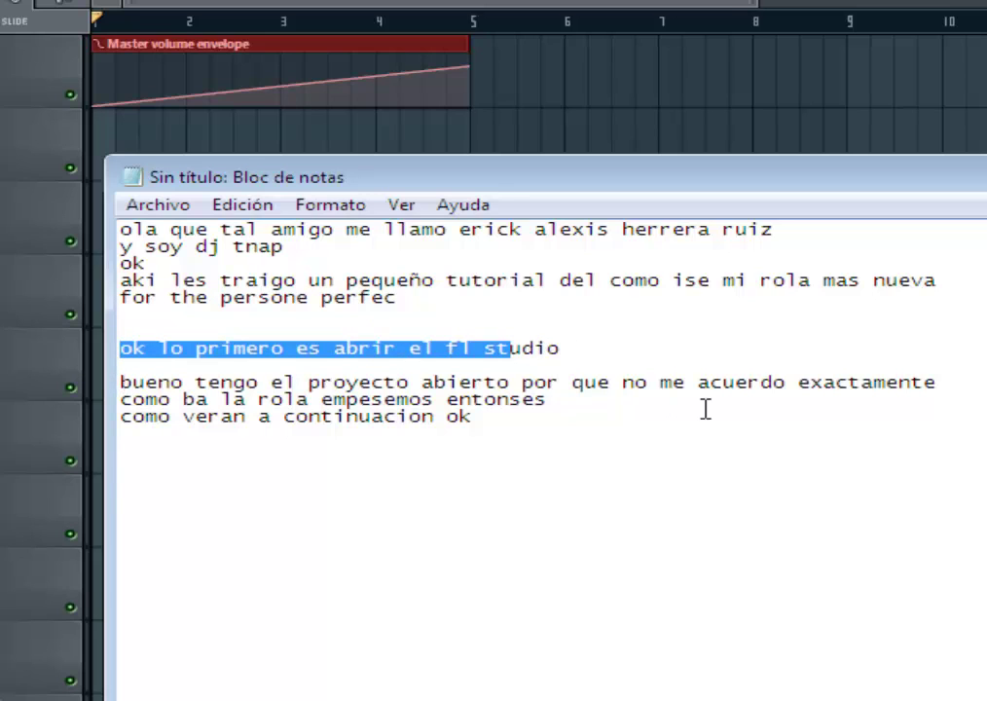
left_click_drag(551, 400, 120, 381)
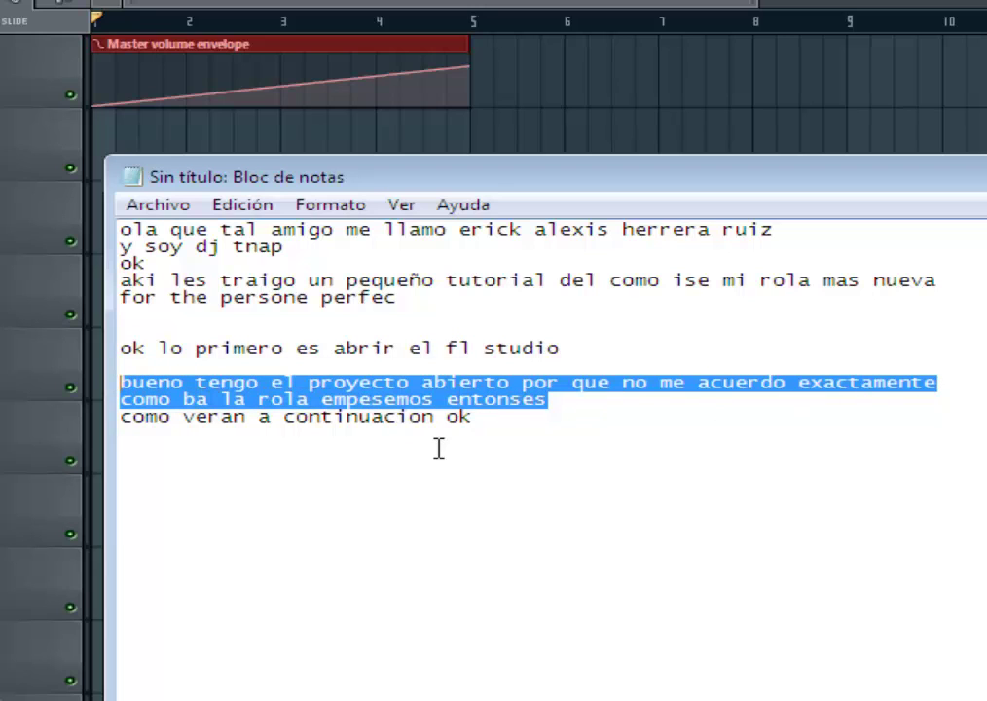
left_click_drag(435, 419, 126, 429)
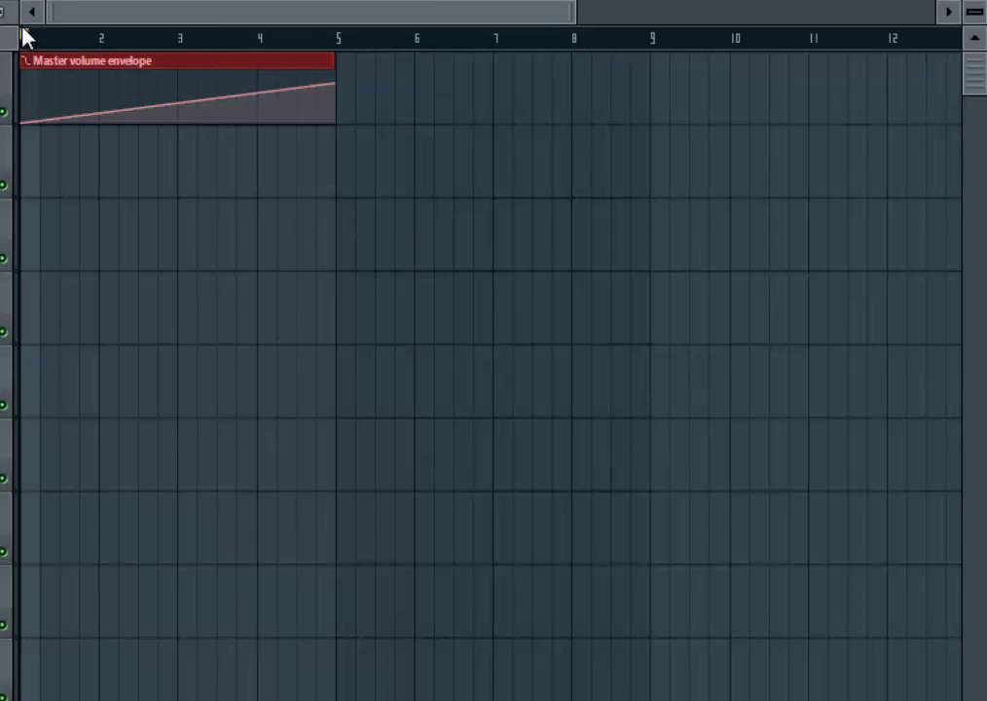
Switch to Notepad and add a new line below the notes reading "y estos son los patern o eso".
key("alt+Tab")
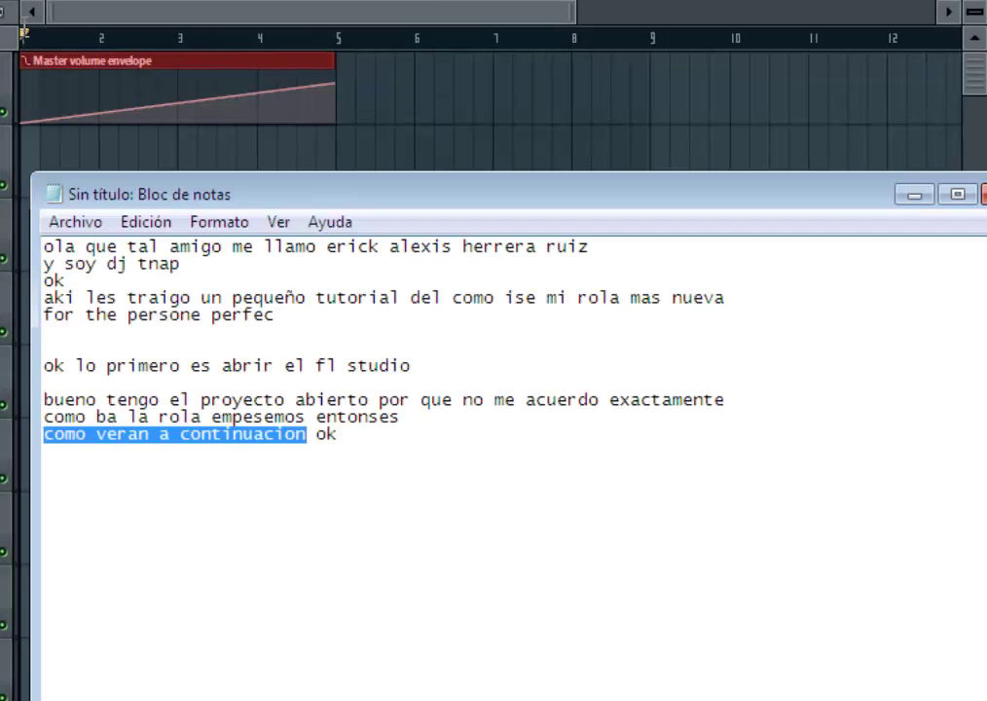
left_click(339, 434)
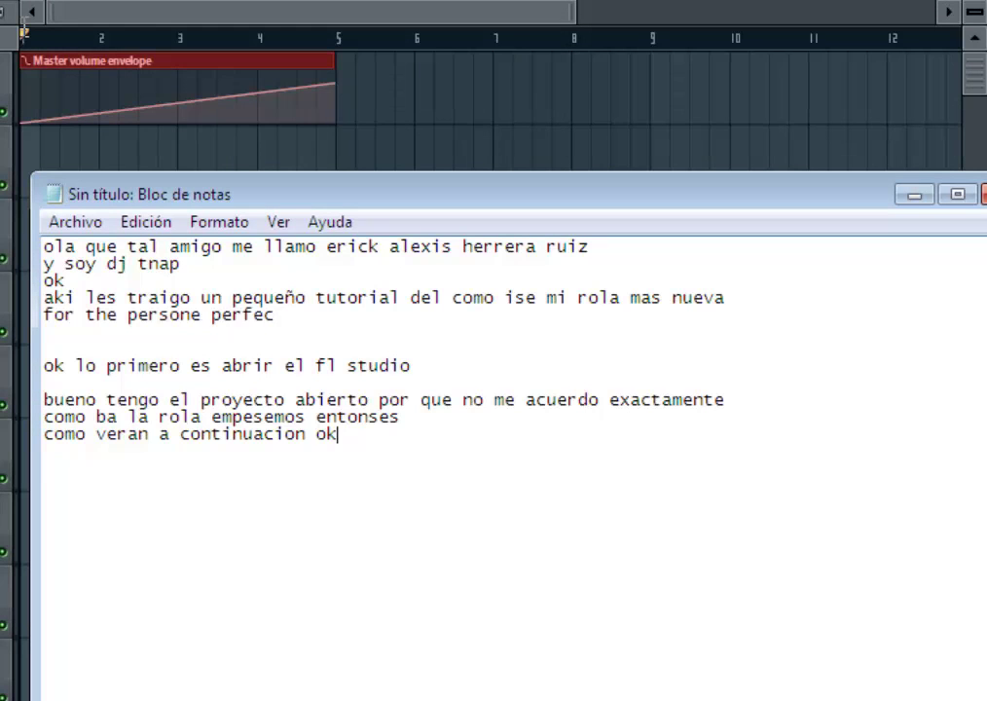
type("y estos son")
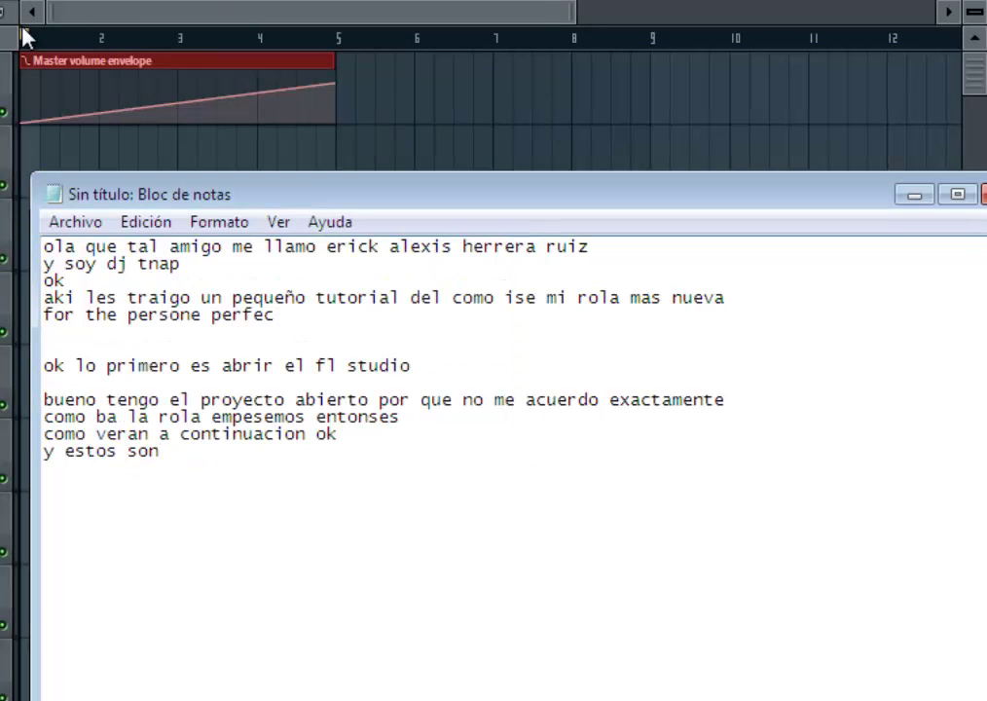
type("los pat")
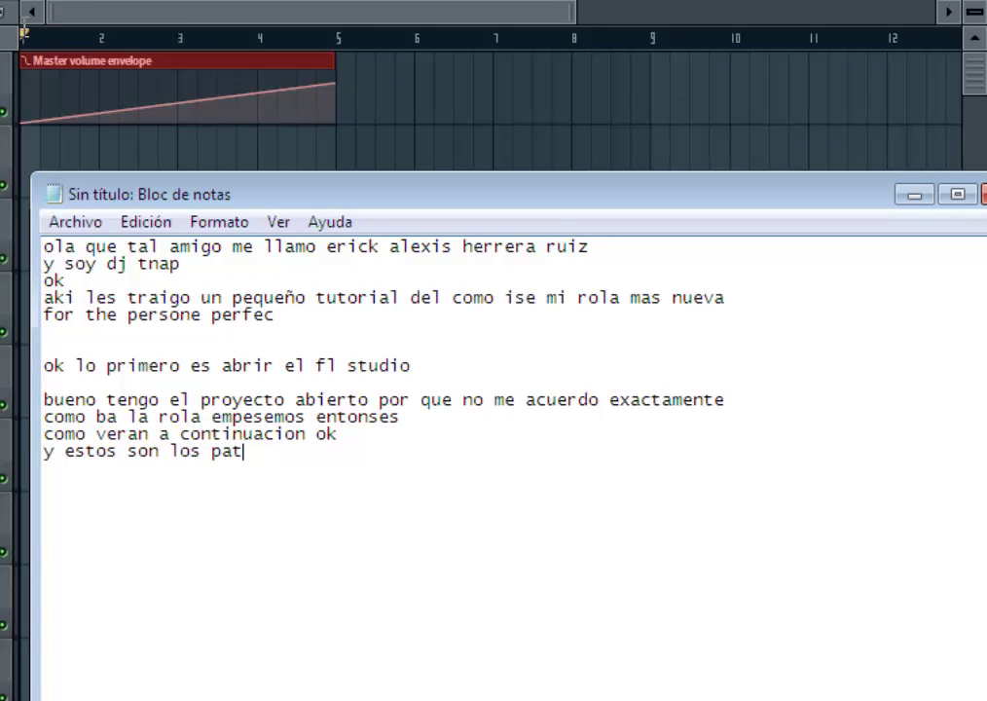
type("ern o eso")
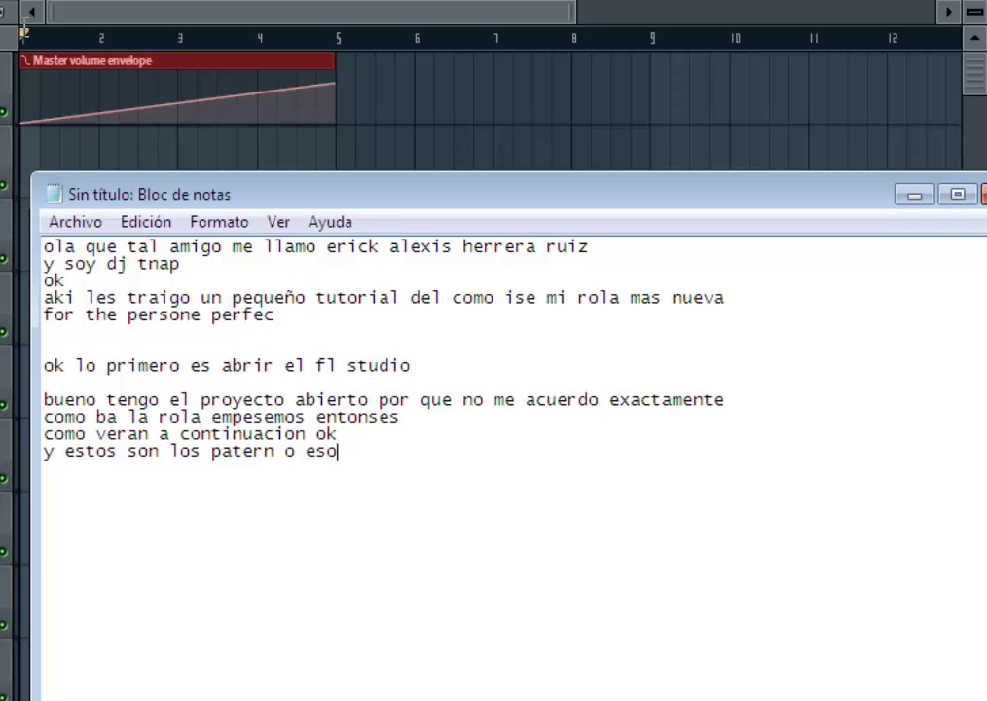
Bring up Pattern 1's step sequence in FL Studio, and extend the last Notepad line with "que bamos a ocupar lo primero la bateria".
left_click(26, 34)
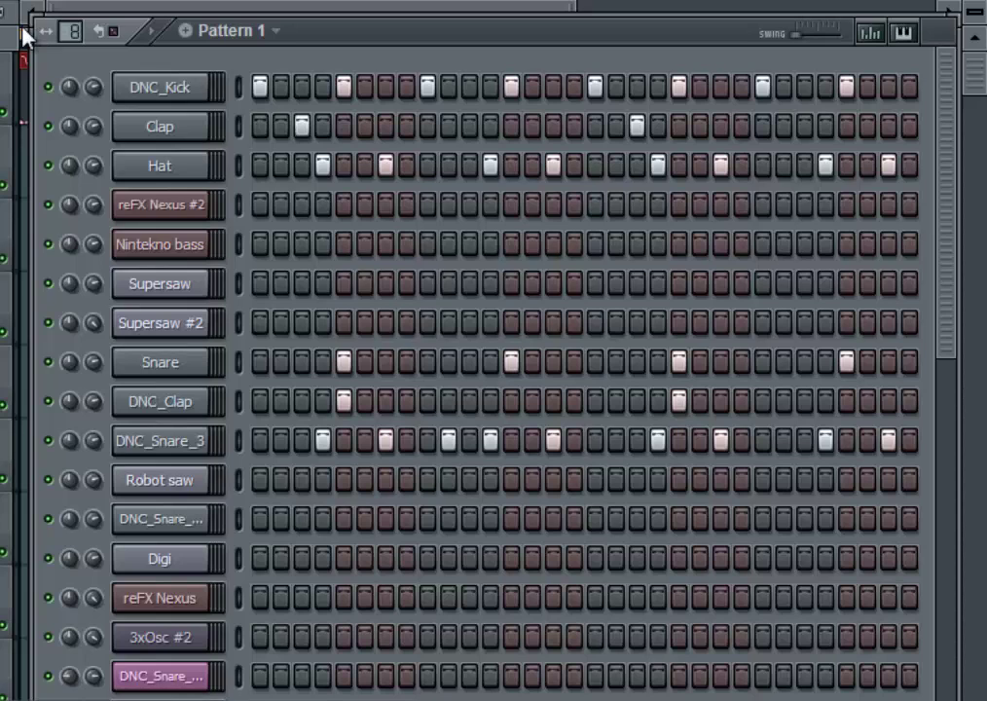
key("alt+Tab")
type("que ")
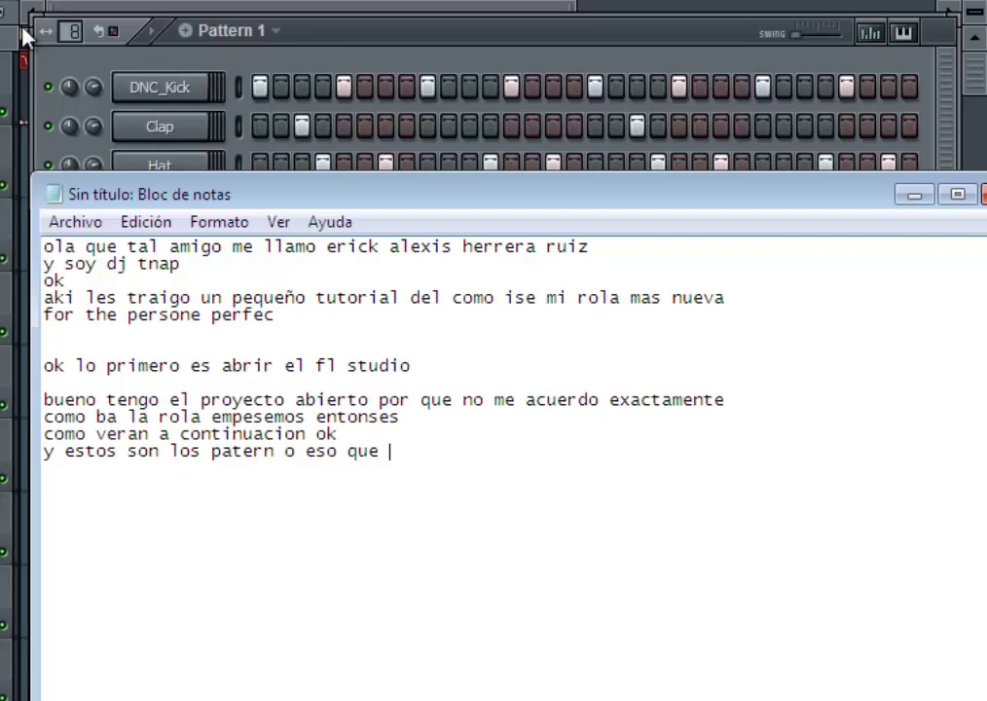
type("bamos a ocupar")
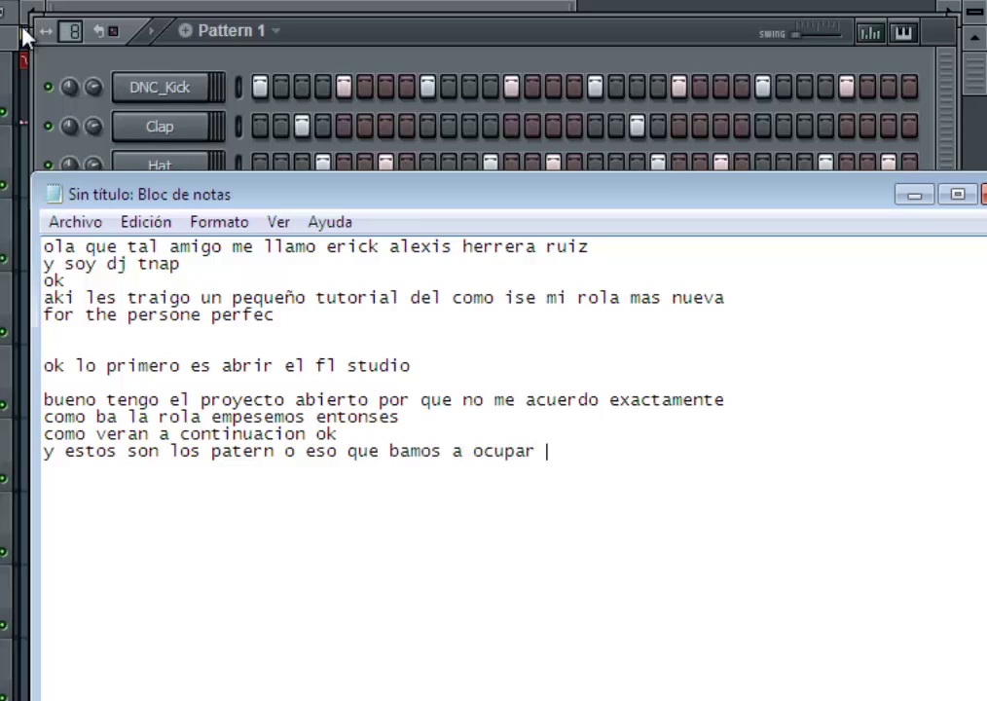
type(" lo primero")
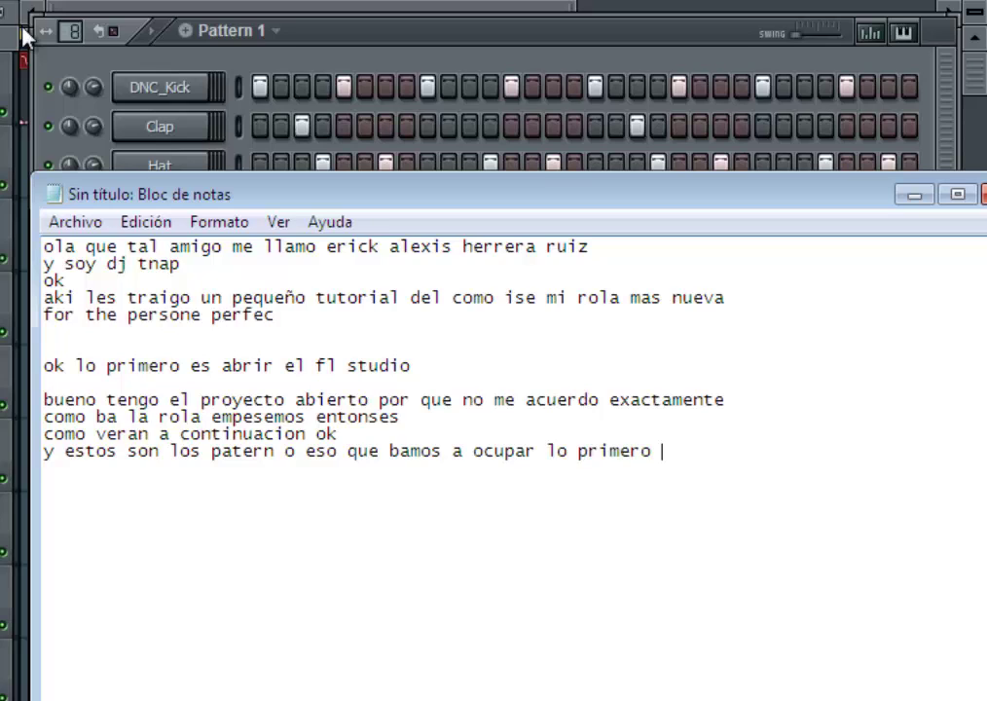
type(" la bateria")
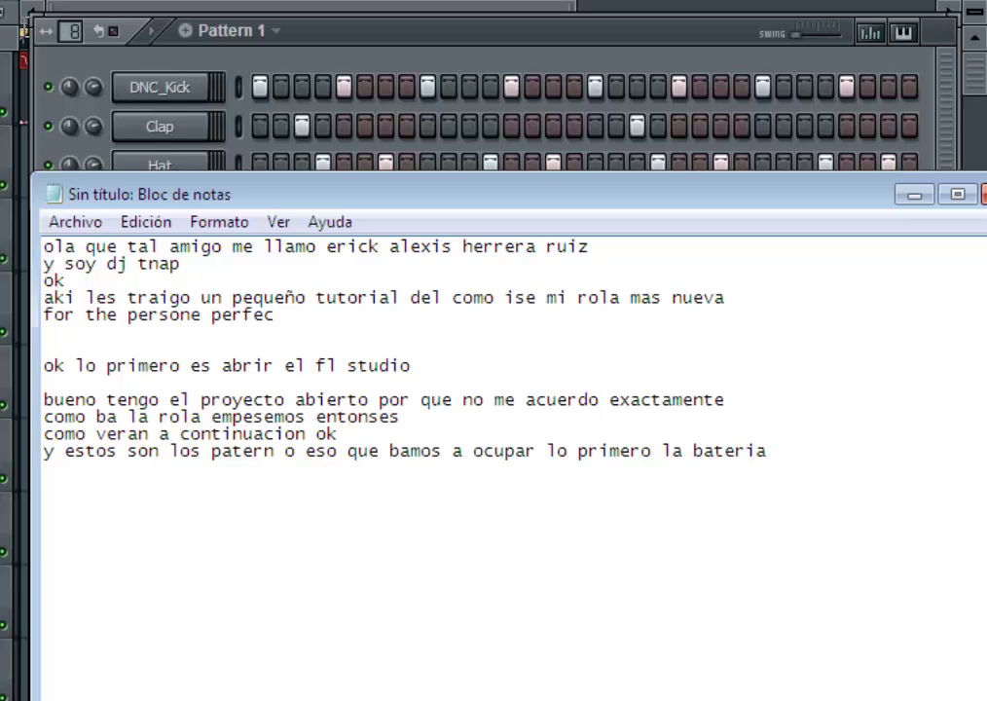
Return to FL Studio, play the Pattern 1 drum sequence, and stop it to return to the playlist.
left_click(24, 36)
key("space")
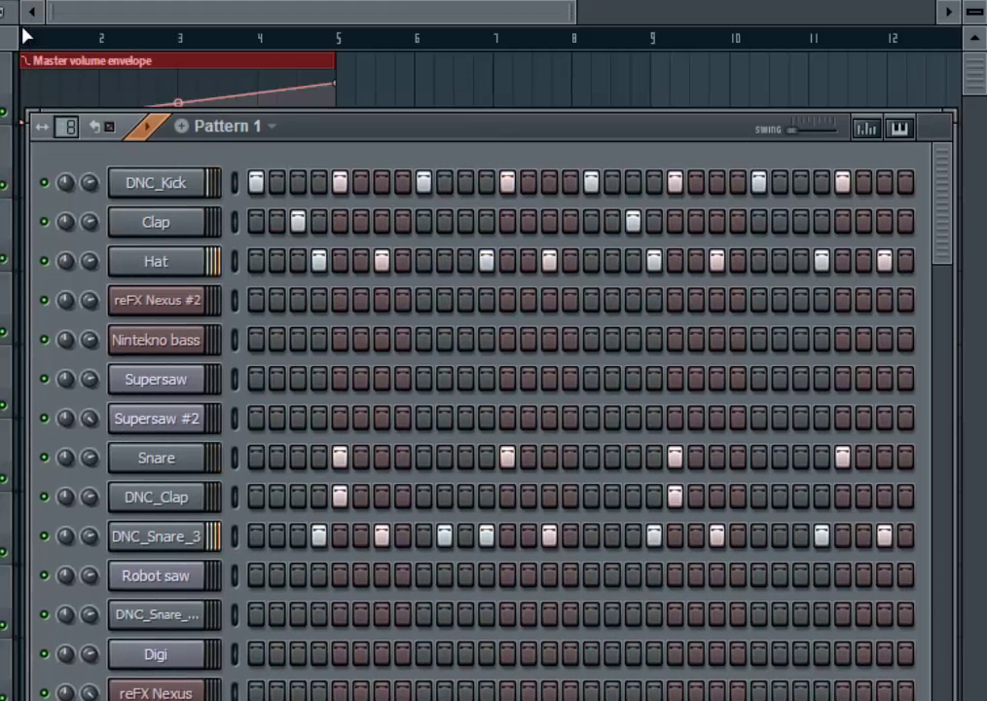
key("space")
left_click(27, 33)
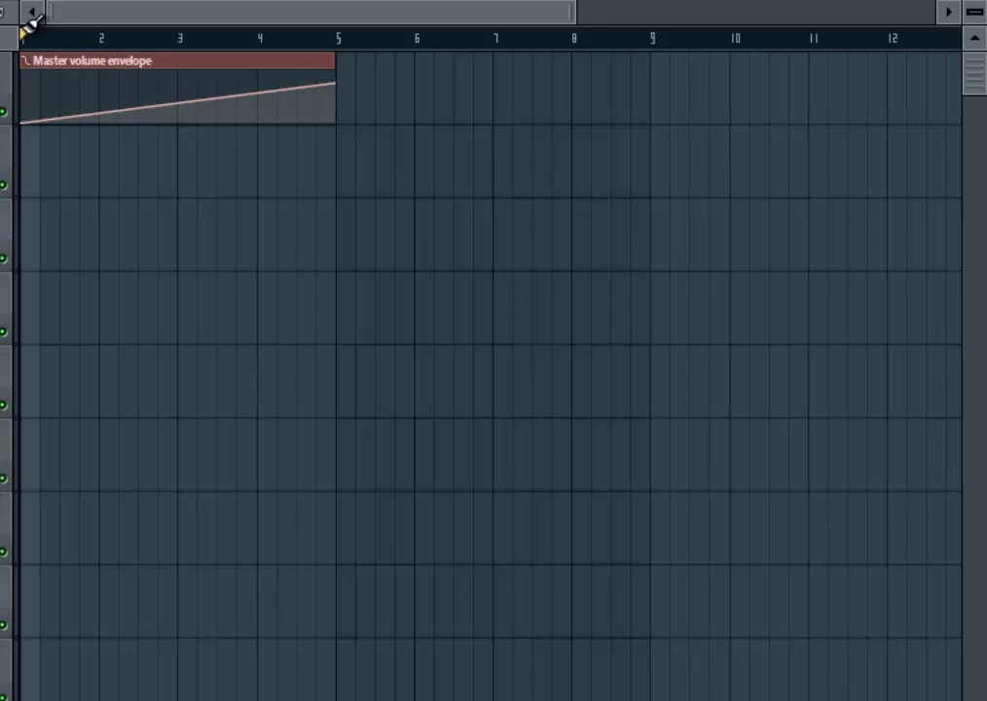
key("ctrl+b")
key("ctrl+z")
key("space")
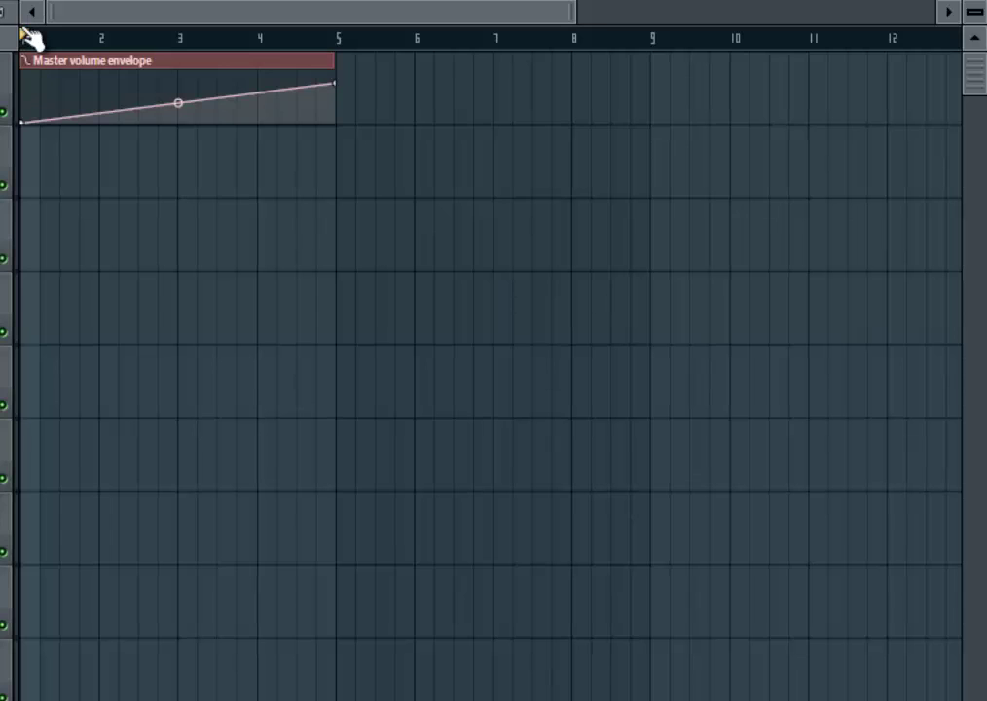
key("ctrl+r")
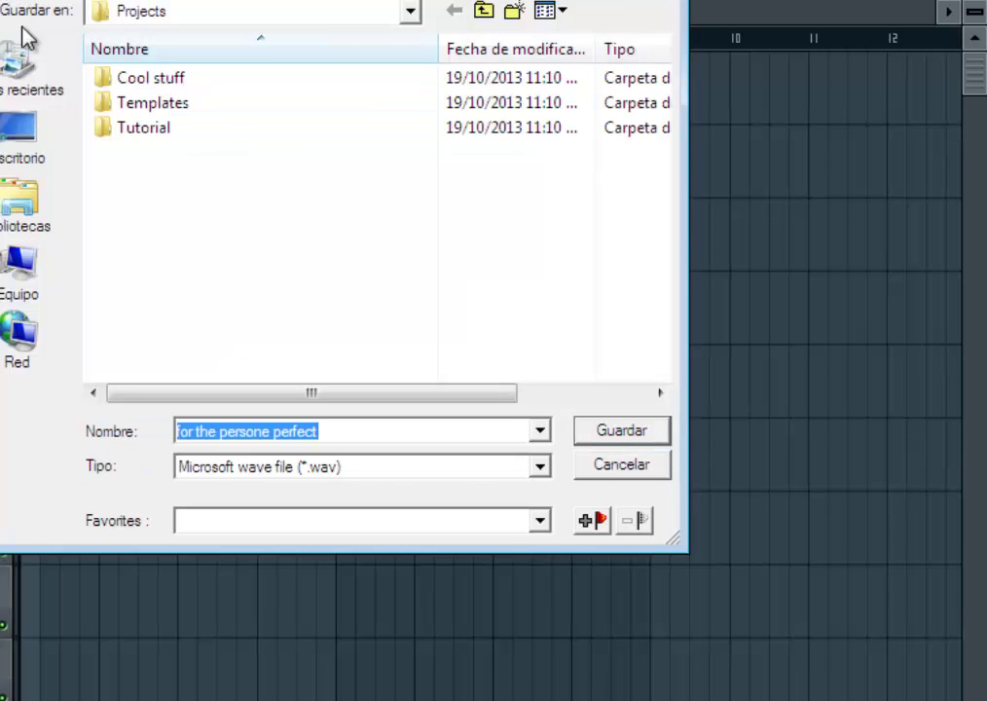
key("Escape")
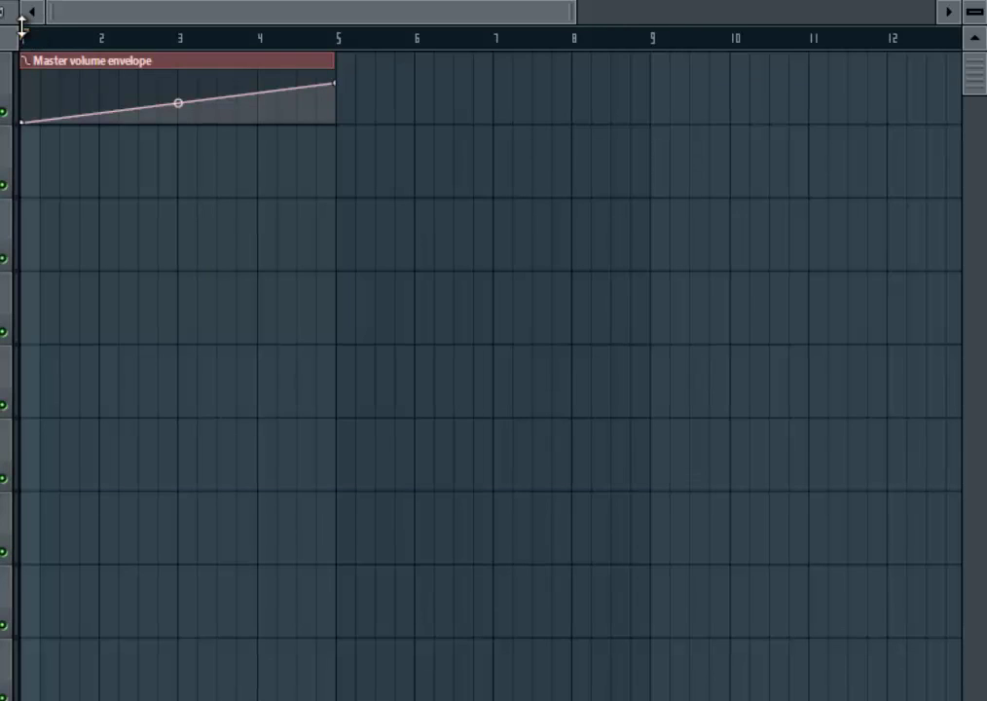
Place Pattern 1 at bar 5 on the second playlist track, duplicate it twice, and select the time range from bar 5 to 11.
left_click_drag(267, 160, 345, 161)
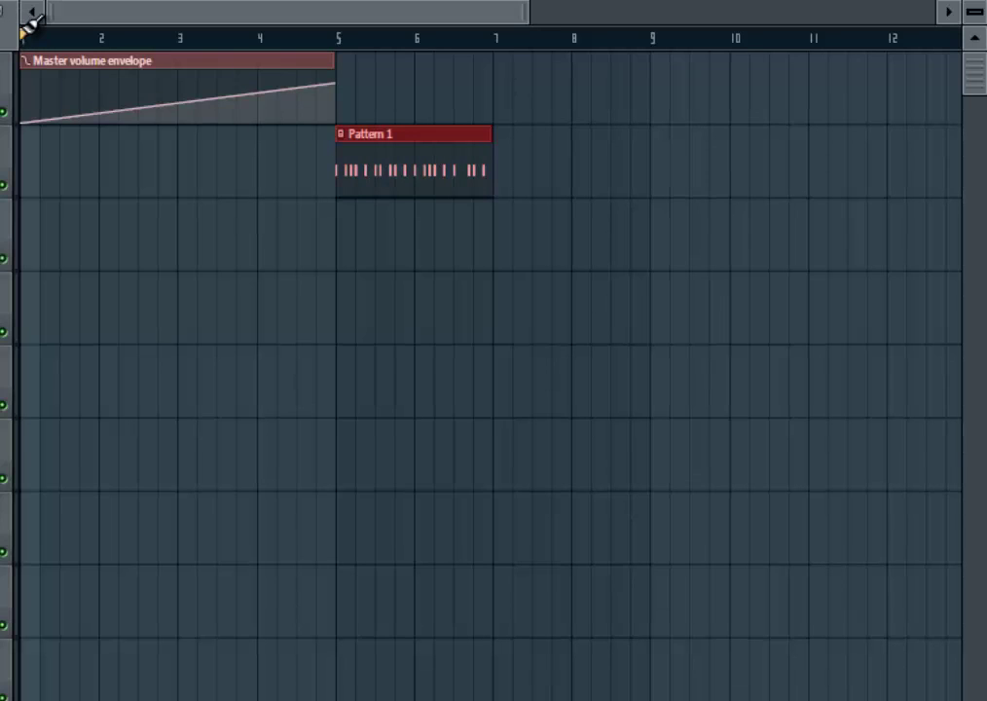
key("ctrl+b")
key("ctrl+b")
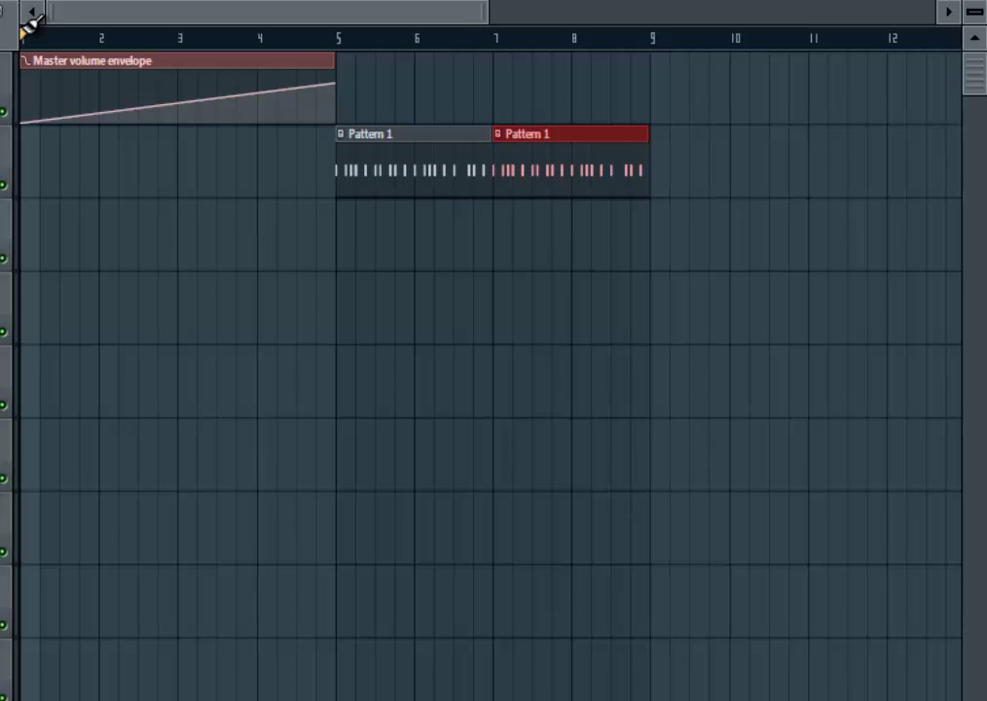
left_click_drag(336, 38, 807, 38)
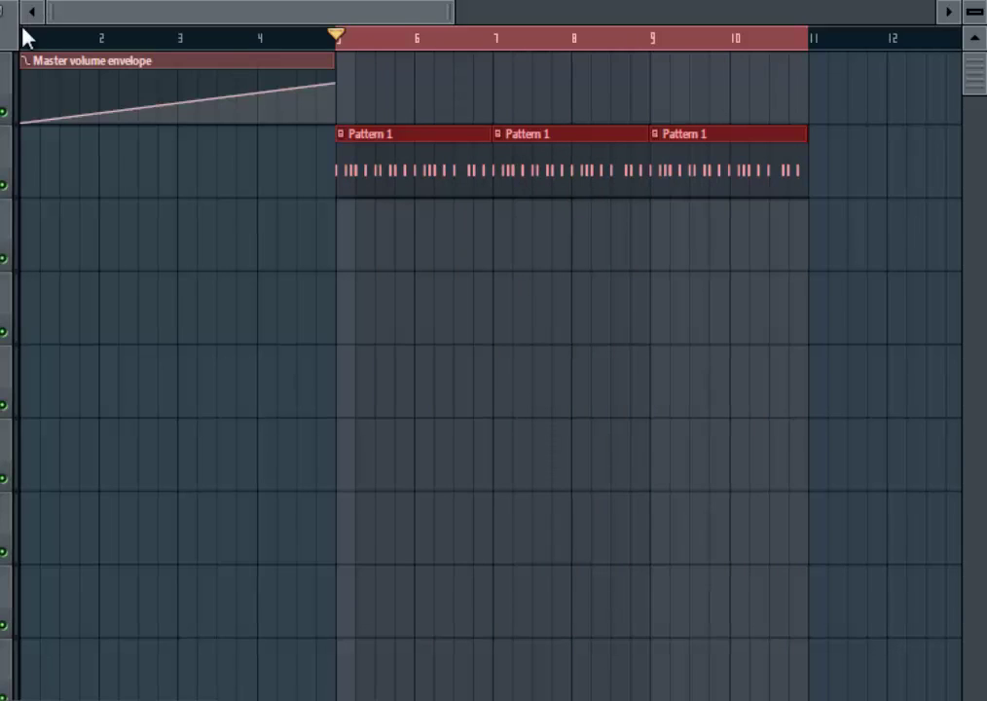
Switch to Notepad and add a new line reading "escuchemos como suena el primer pattern".
key("alt+Tab")
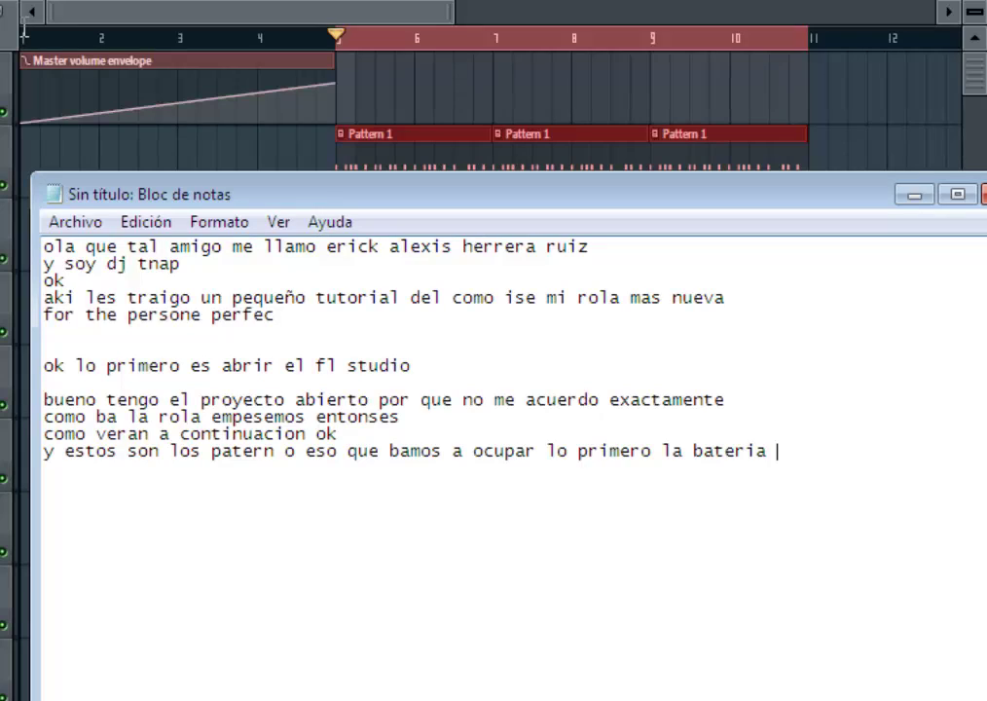
key("Return")
type("escuchemos como ")
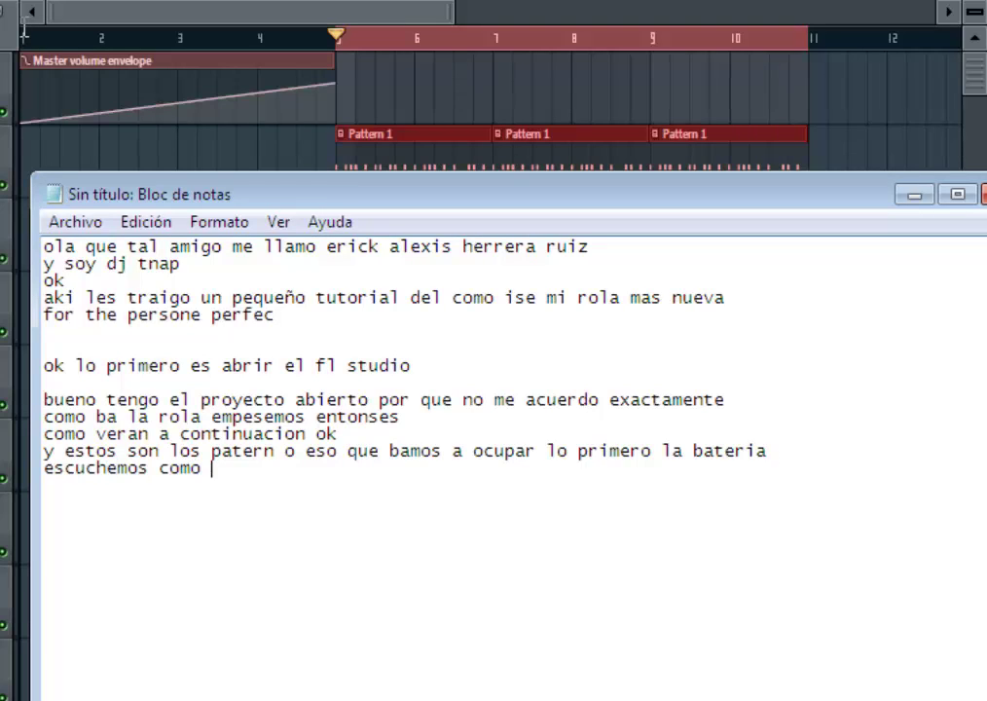
type("suena el p")
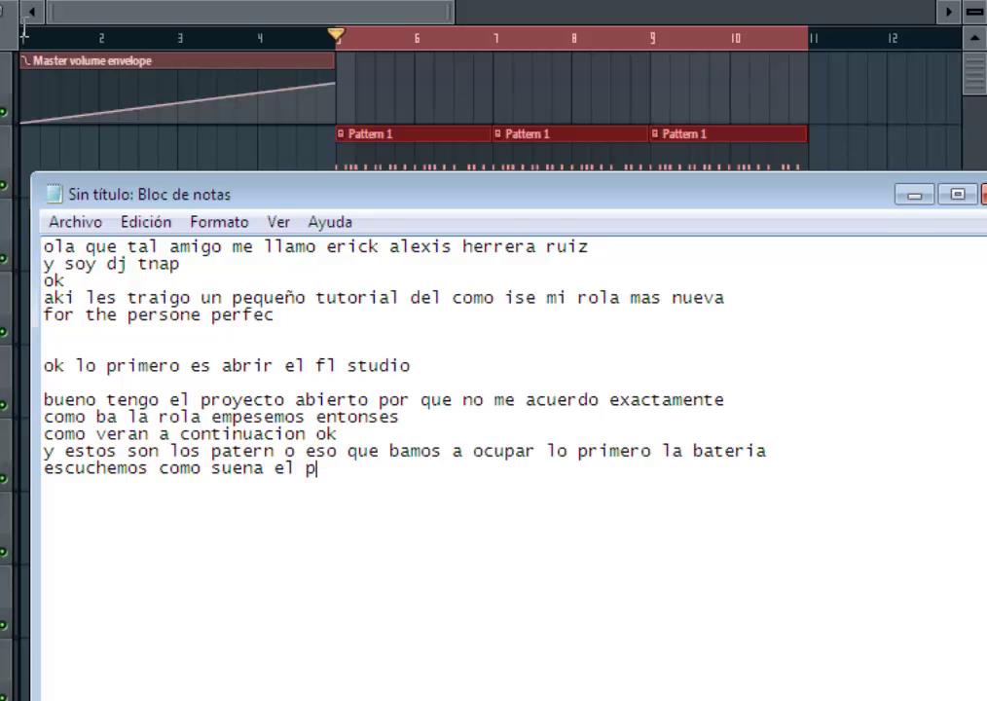
type("rimer pate")
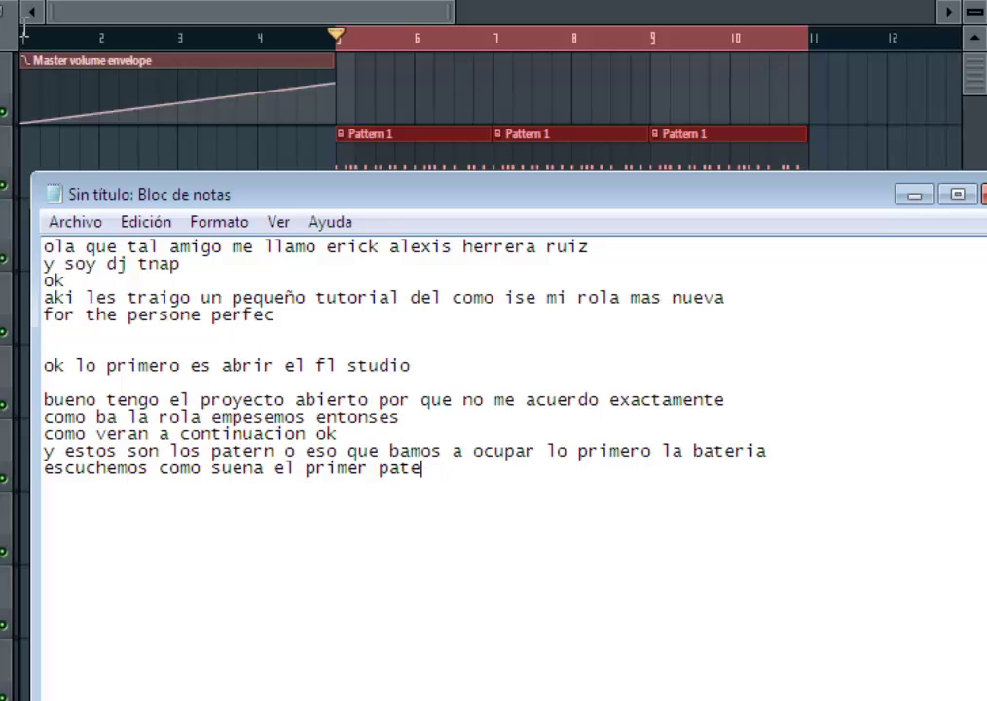
key("BackSpace")
key("BackSpace")
type("ttern")
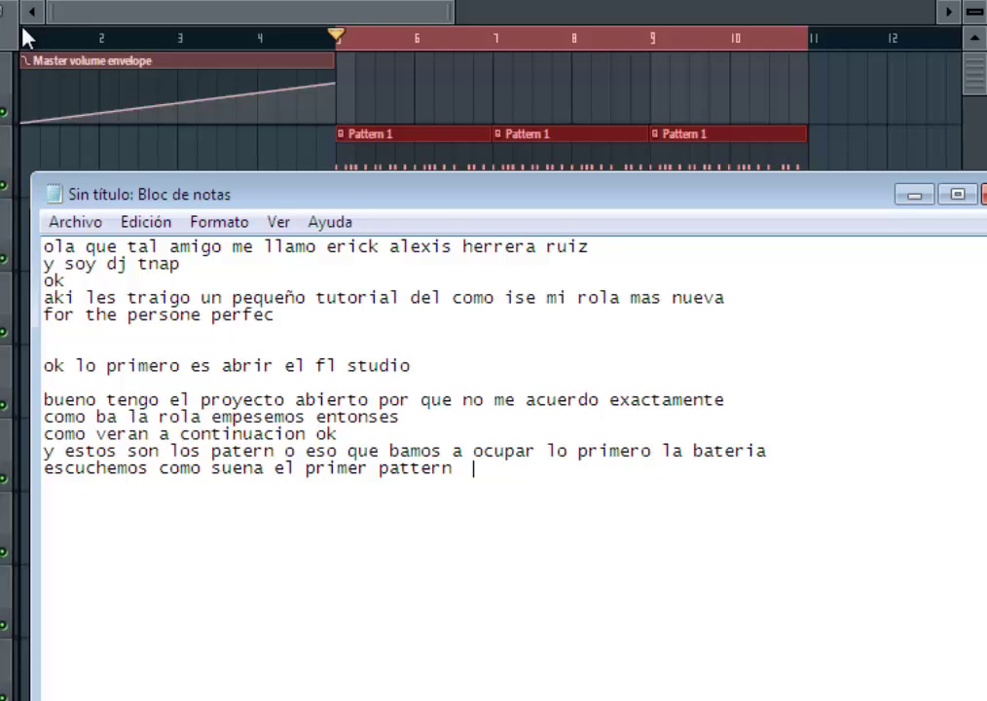
Return to FL Studio and play the selected Pattern 1 section from bar 5, then stop playback.
left_click(26, 37)
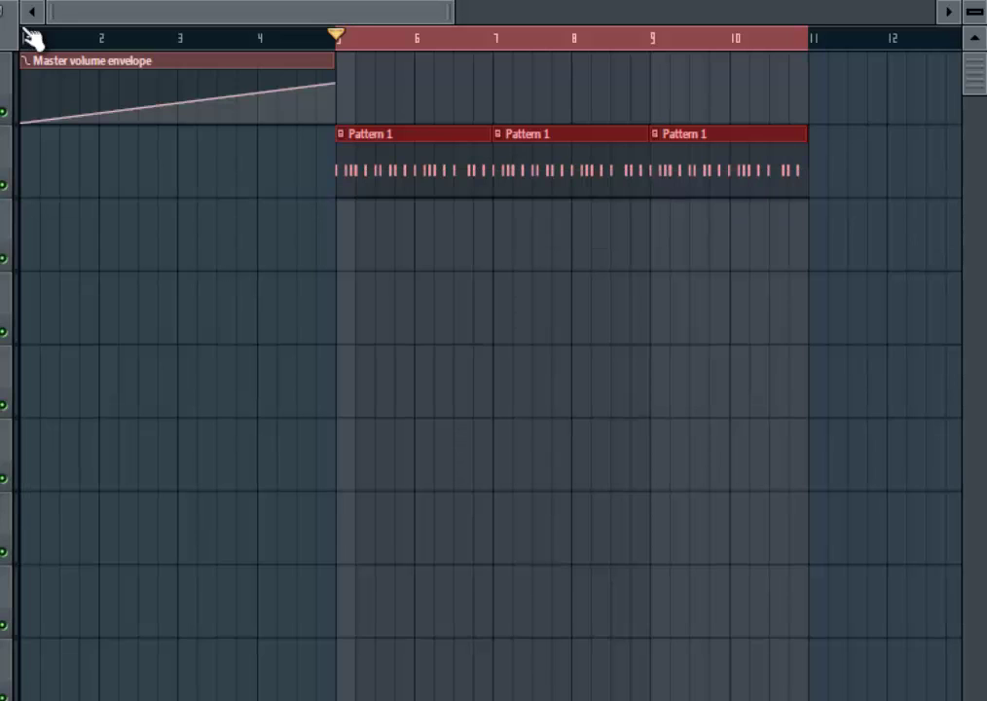
key("space")
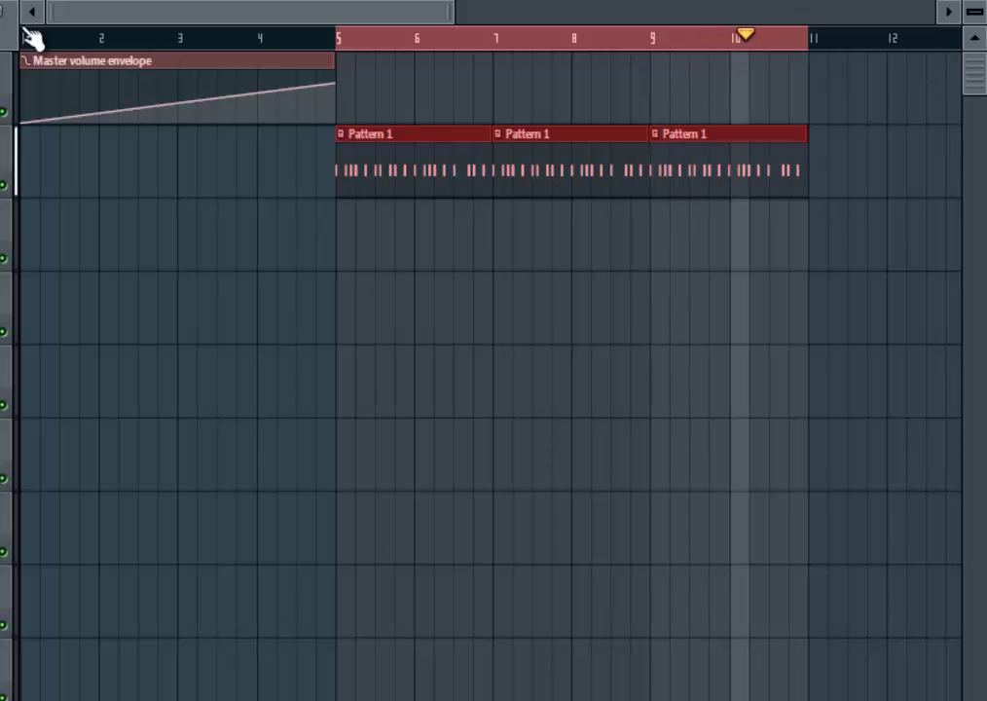
key("space")
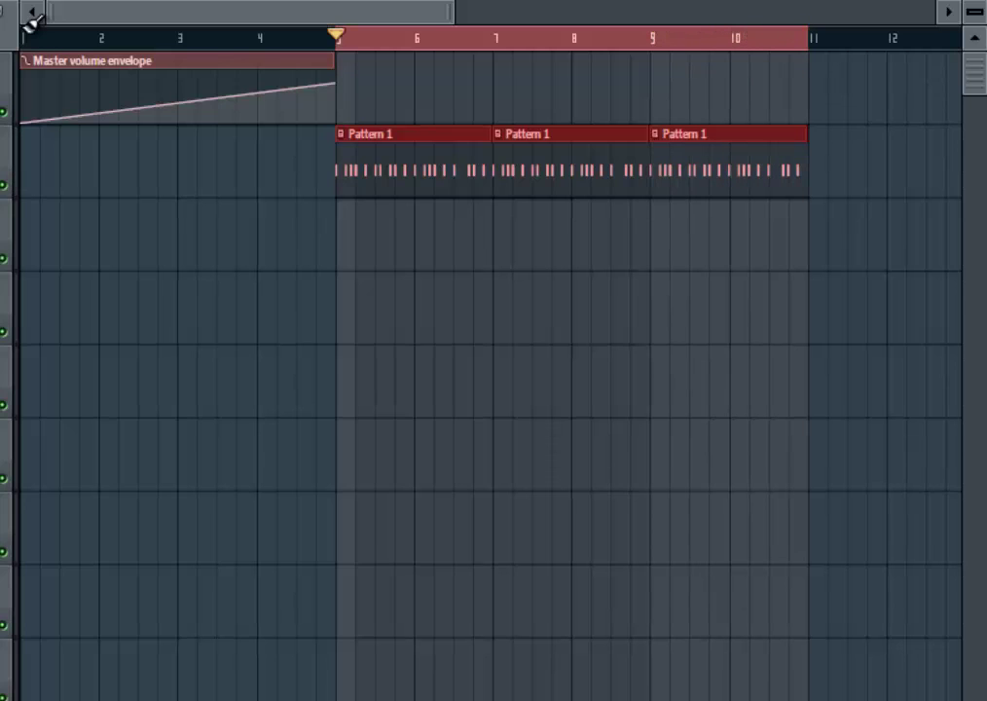
Switch to Notepad, clear the existing notes, and write "lo que ocupamos fue" and "el fl studio 10" on two lines.
key("alt+Tab")
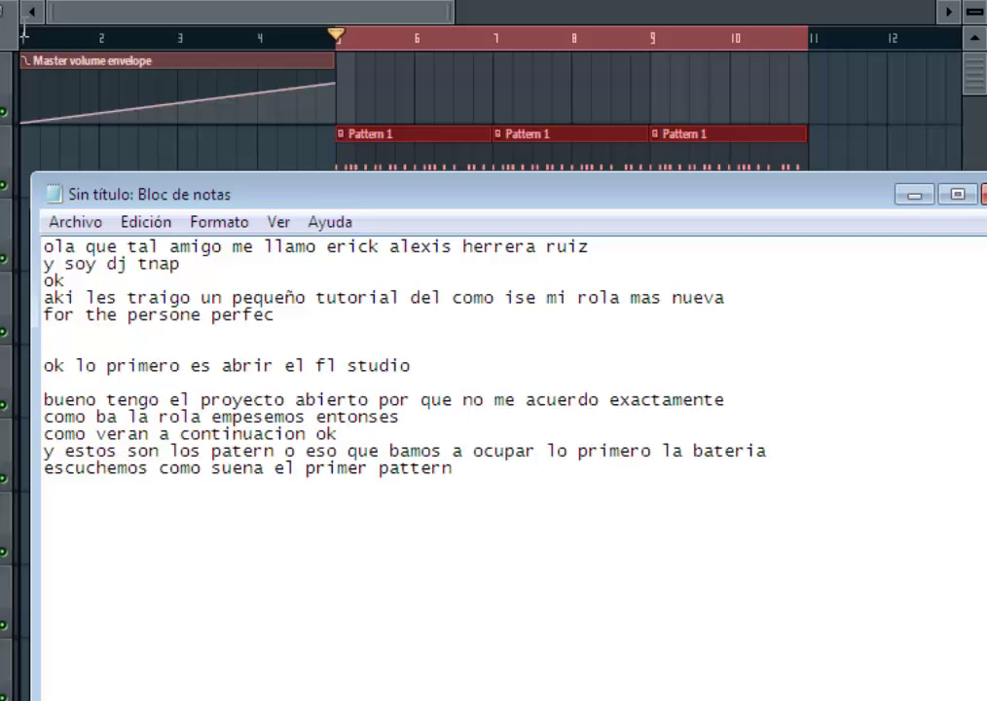
key("ctrl+a")
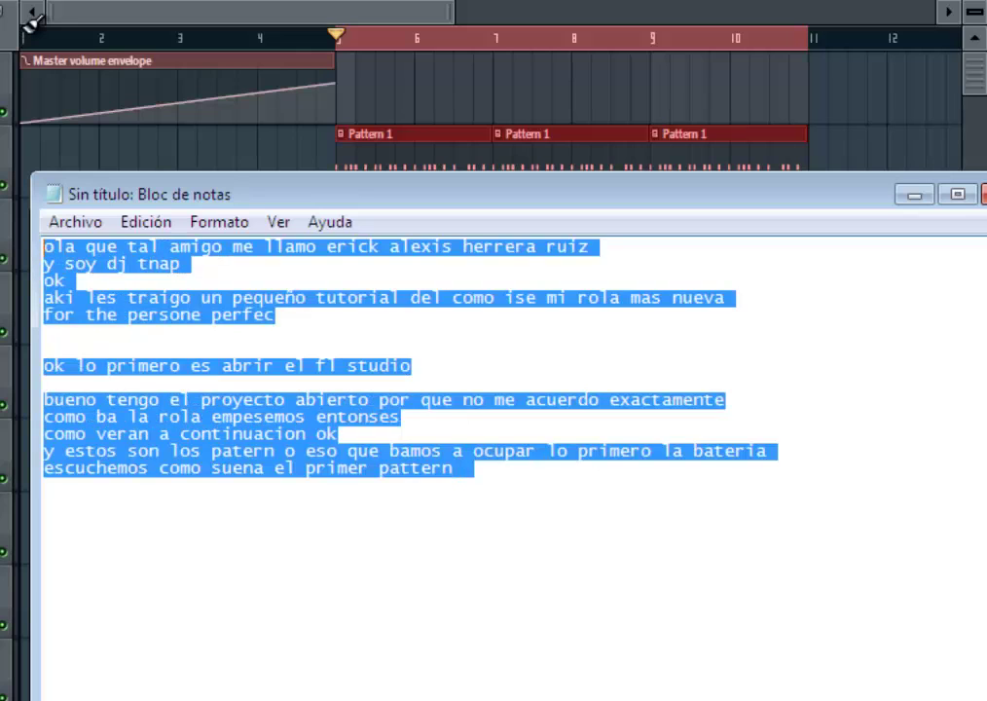
key("BackSpace")
type("lo que ")
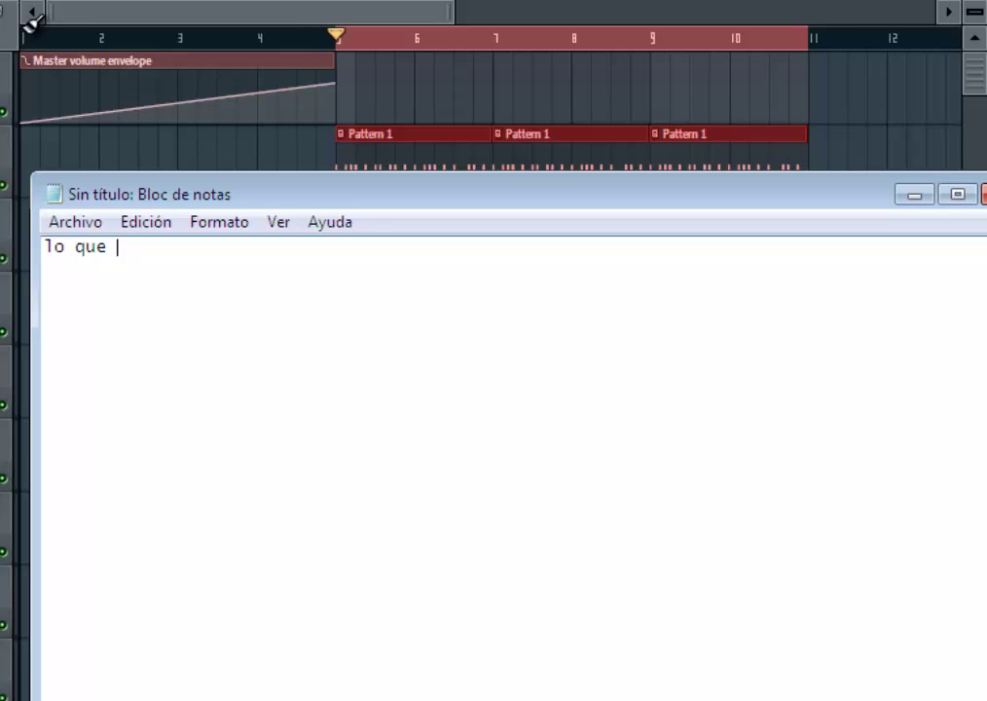
type("ocupamos fue")
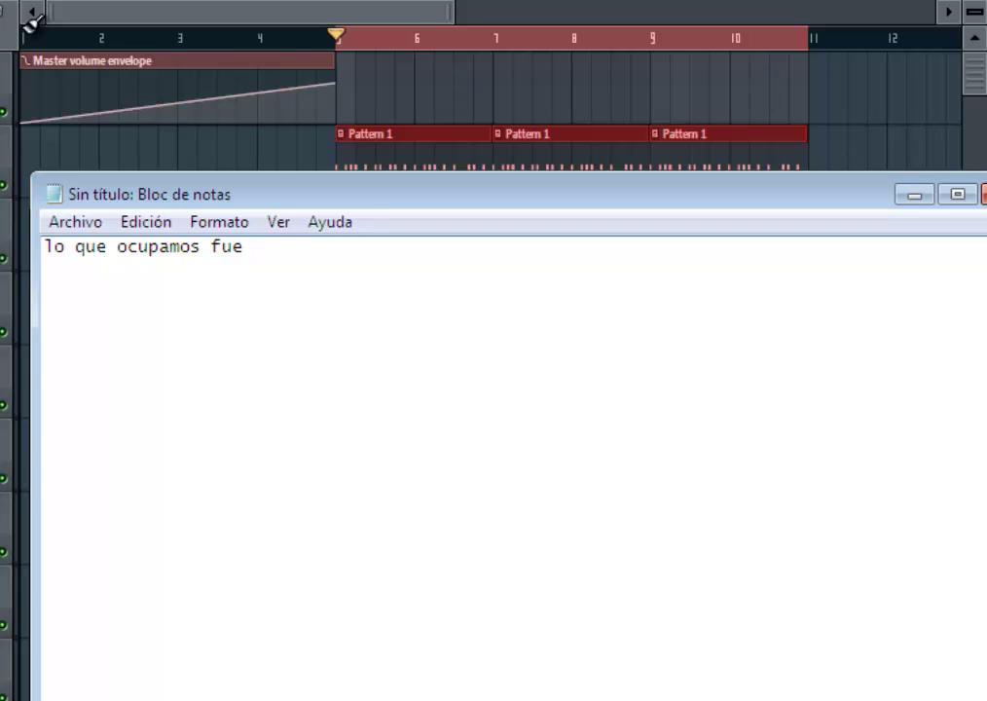
key("Return")
type("el fl stu")
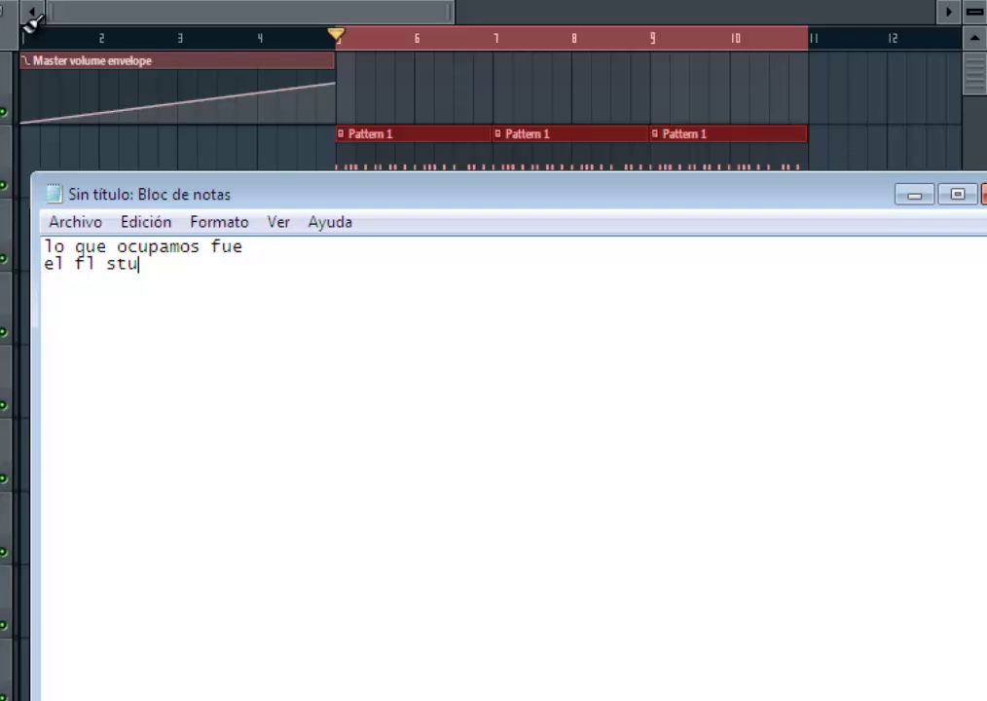
type("dio 10 por")
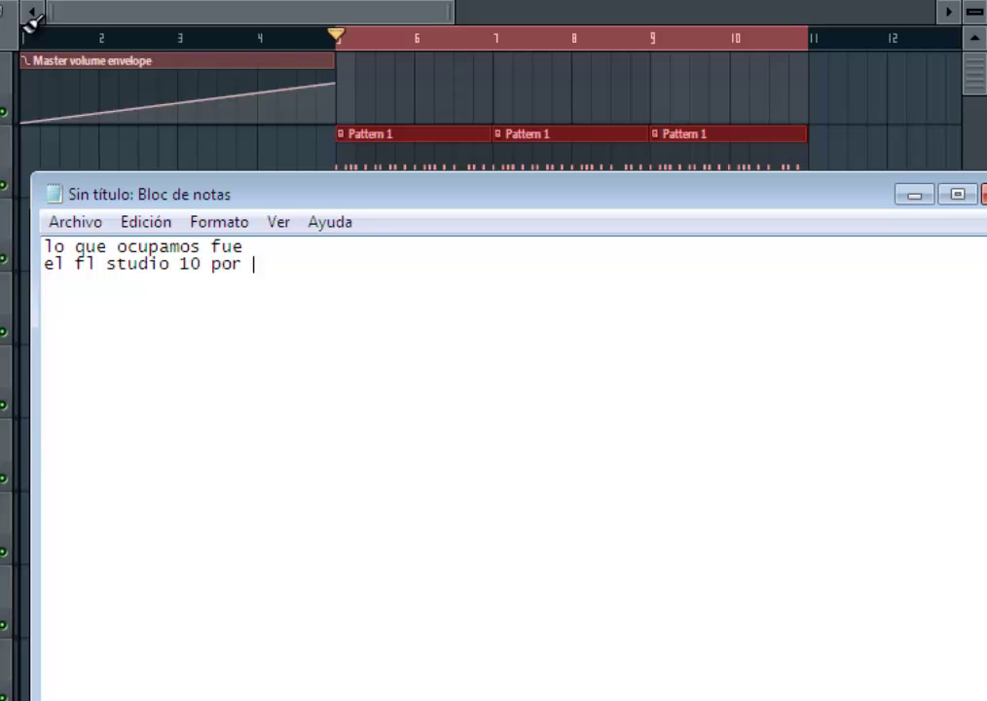
key("BackSpace")
key("BackSpace")
Add a third line reading "me cambie de version de 11 al 10 por que no lo pude conseguir esn español".
type("me cambie de ve")
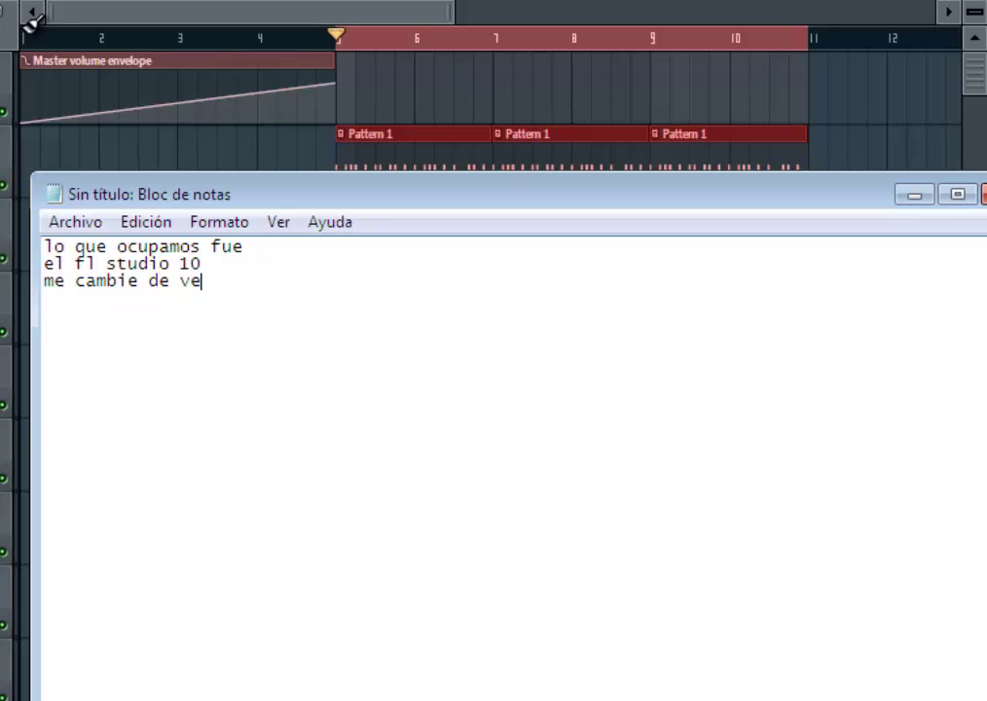
type("rsion de 11 al")
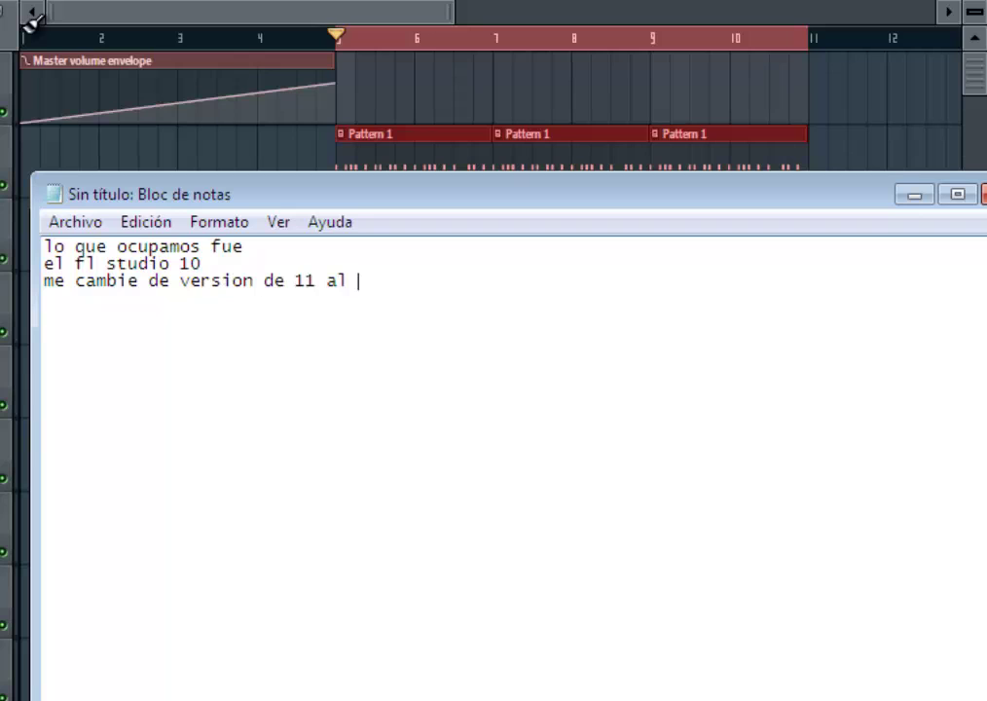
type(" 10 por que")
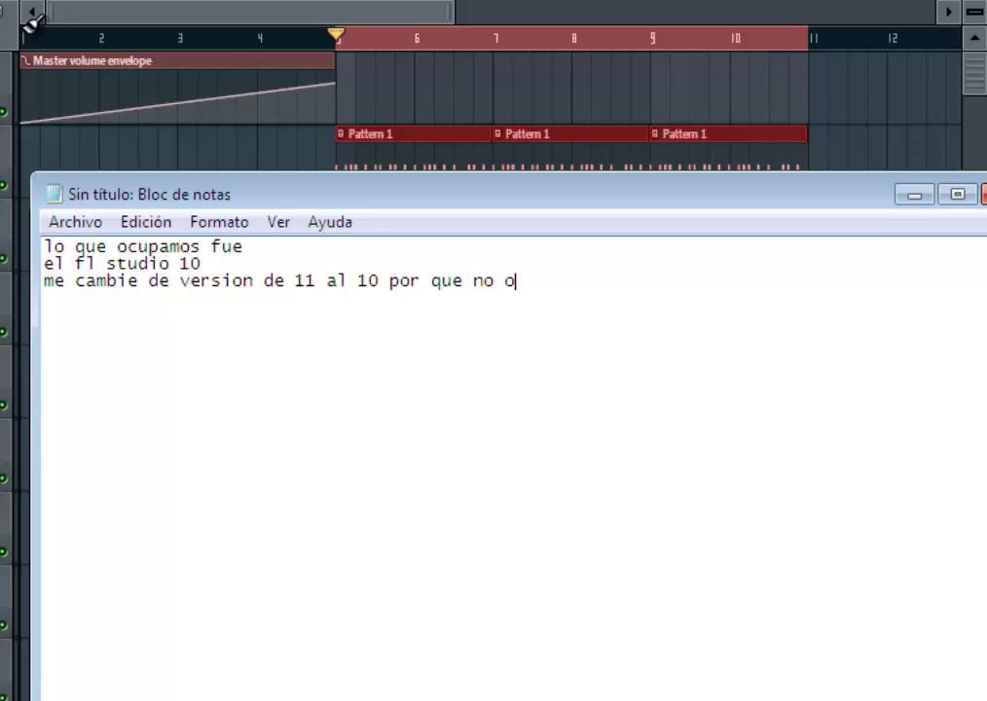
type(" no lo pude")
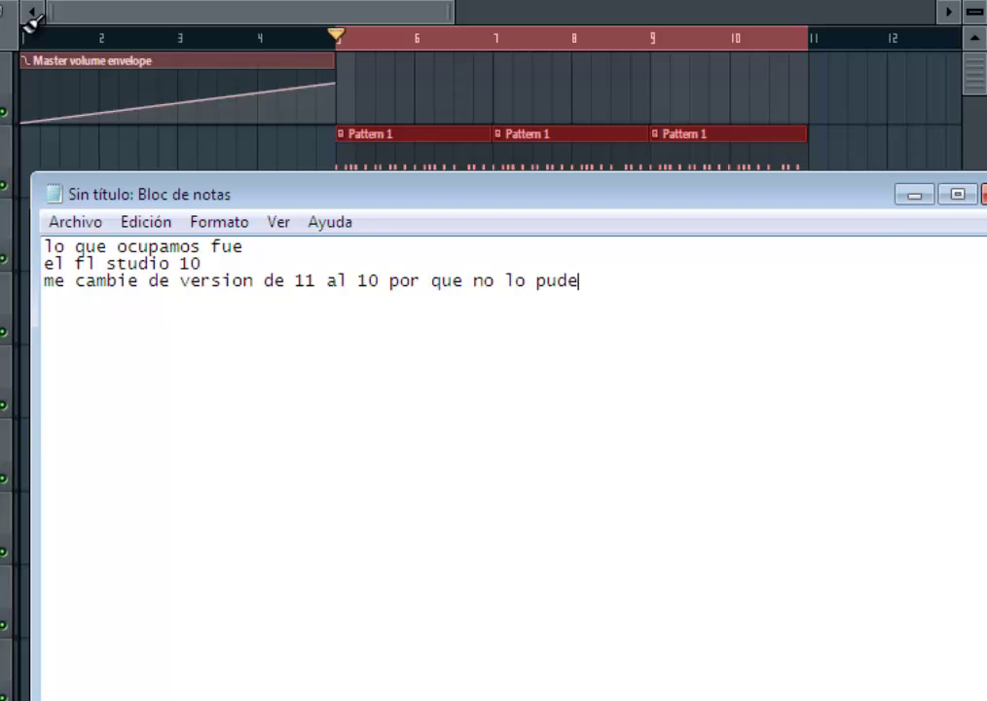
type(" conseguir esn es")
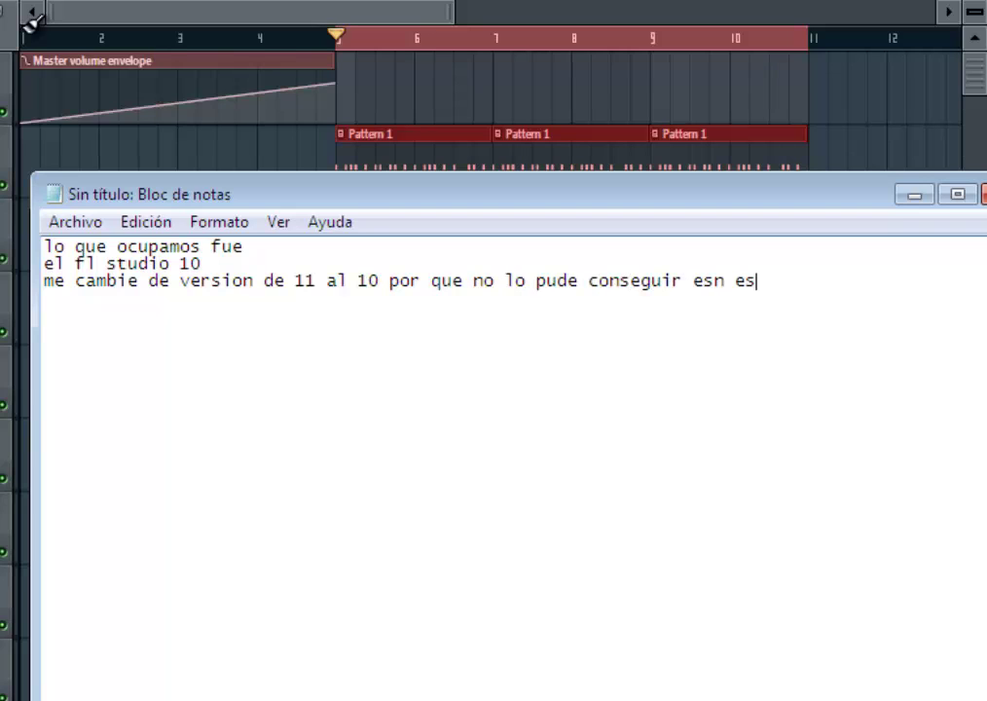
type("pañol")
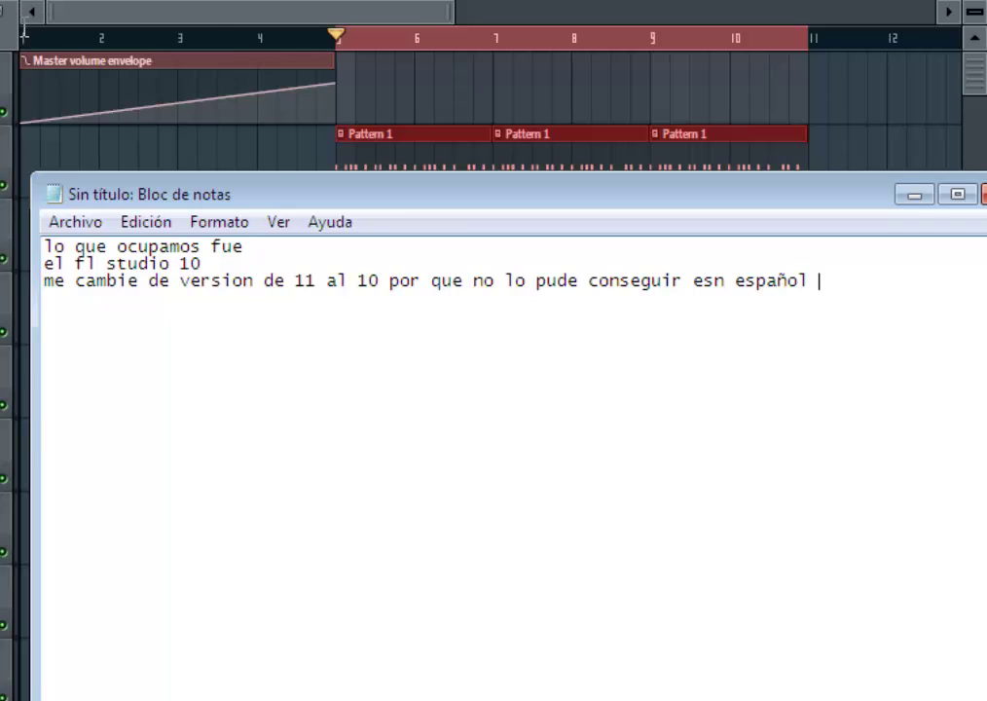
Delete all three lines of text from the note.
key("shift+Up")
key("shift+Up")
key("shift+Home")
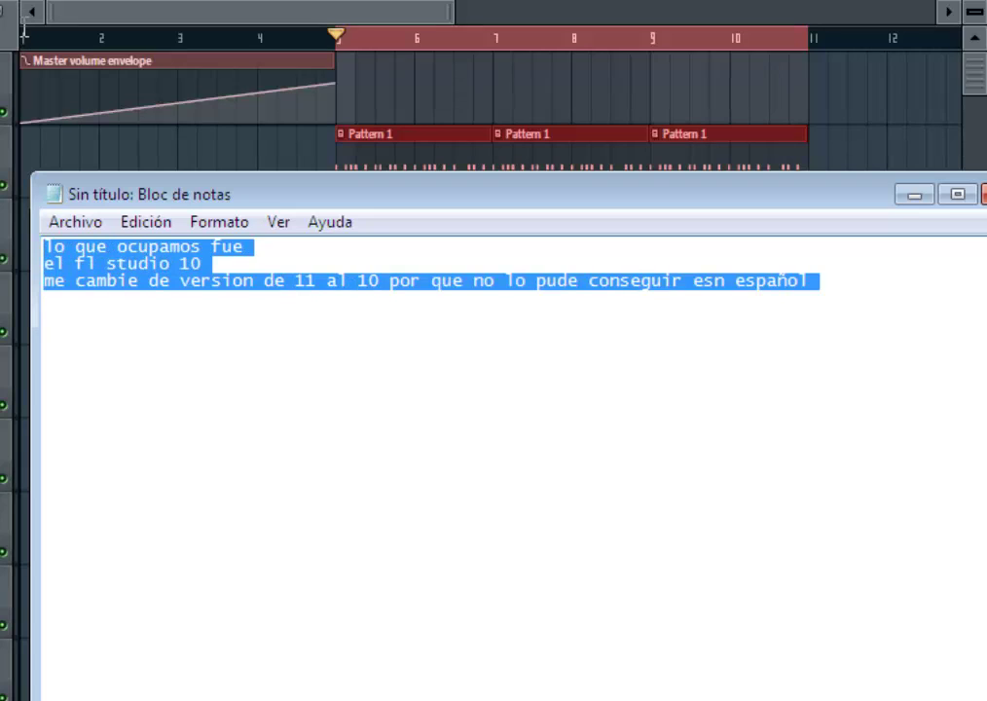
key("BackSpace")
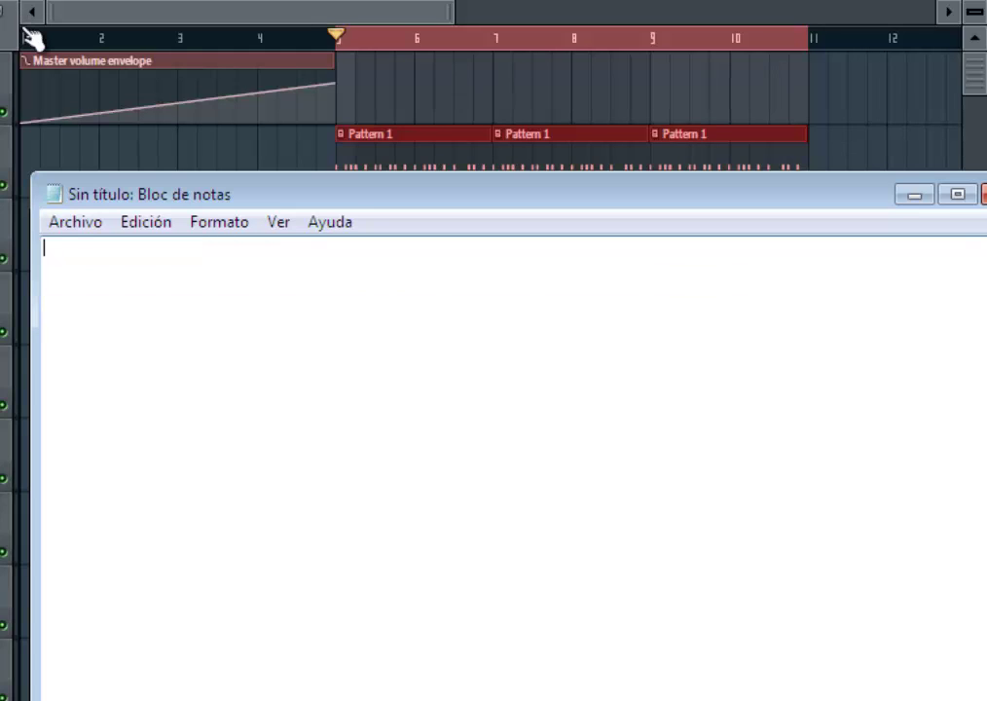
Return to FL Studio's step sequencer and examine the DNC_Kick channel settings and the effect on mixer insert 1.
left_click(32, 38)
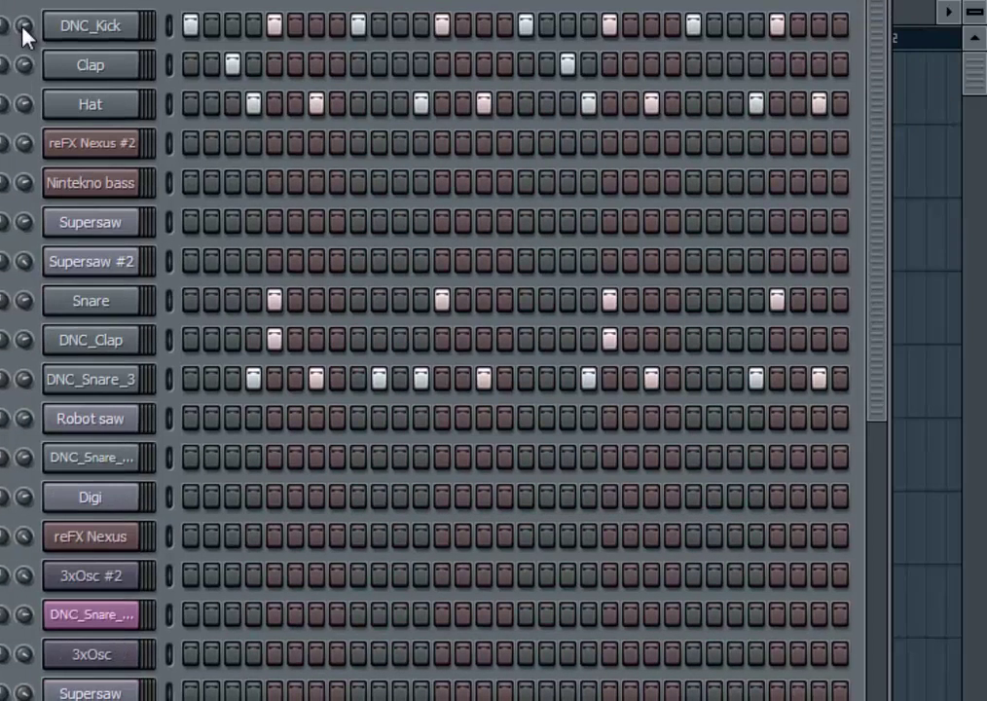
left_click(32, 37)
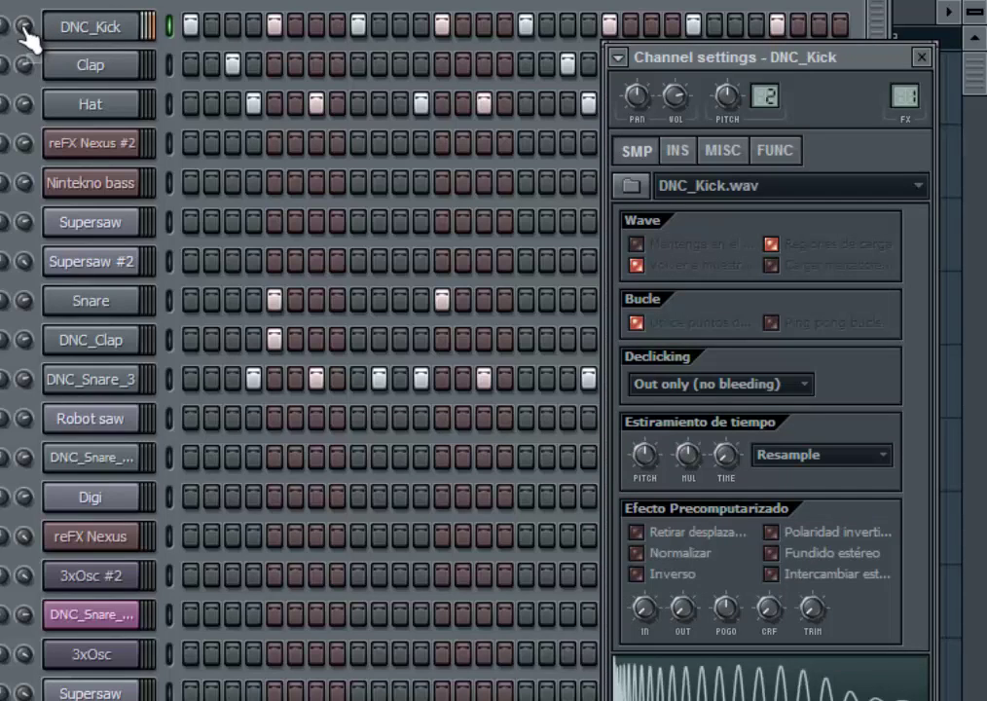
key("F9")
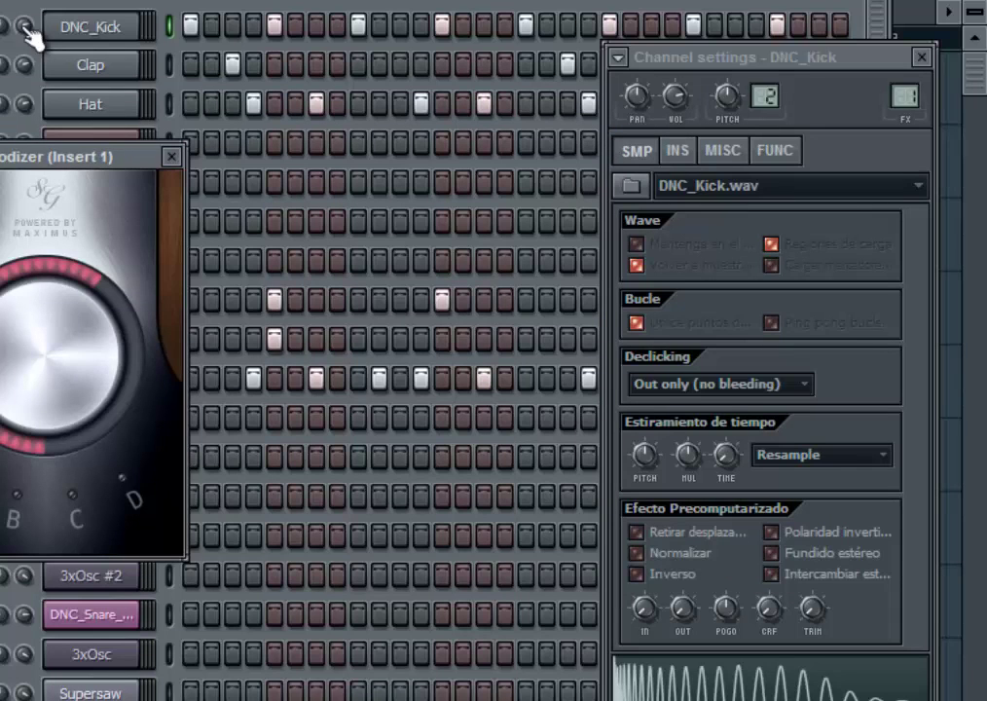
left_click(24, 27)
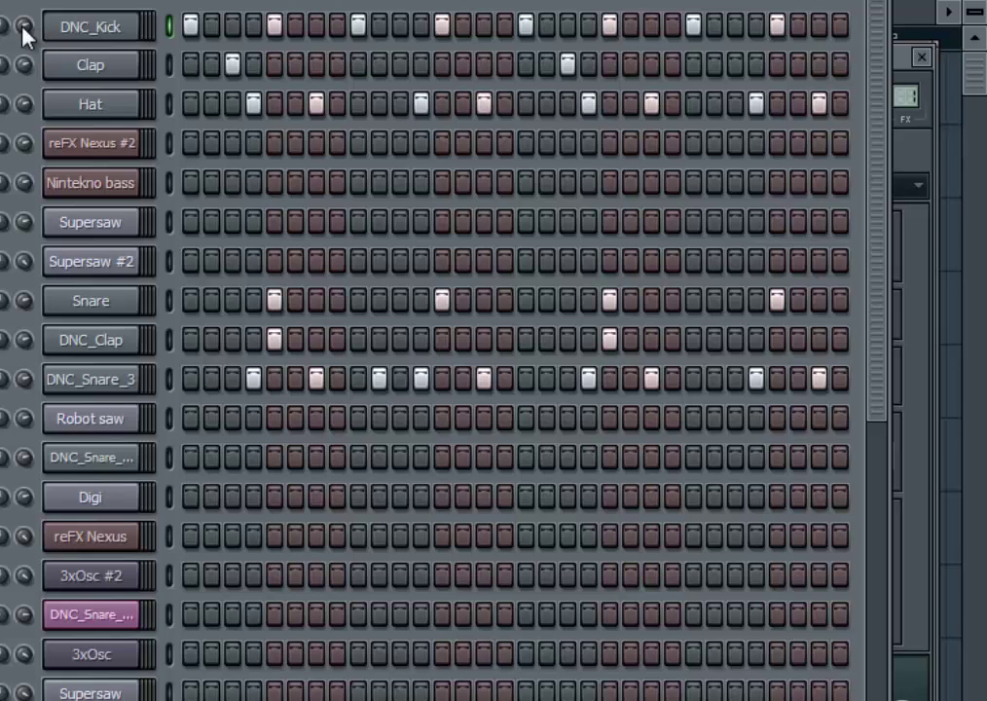
Play the drum pattern and examine the channel settings of Clap and Hat in turn.
key("space")
key("Down")
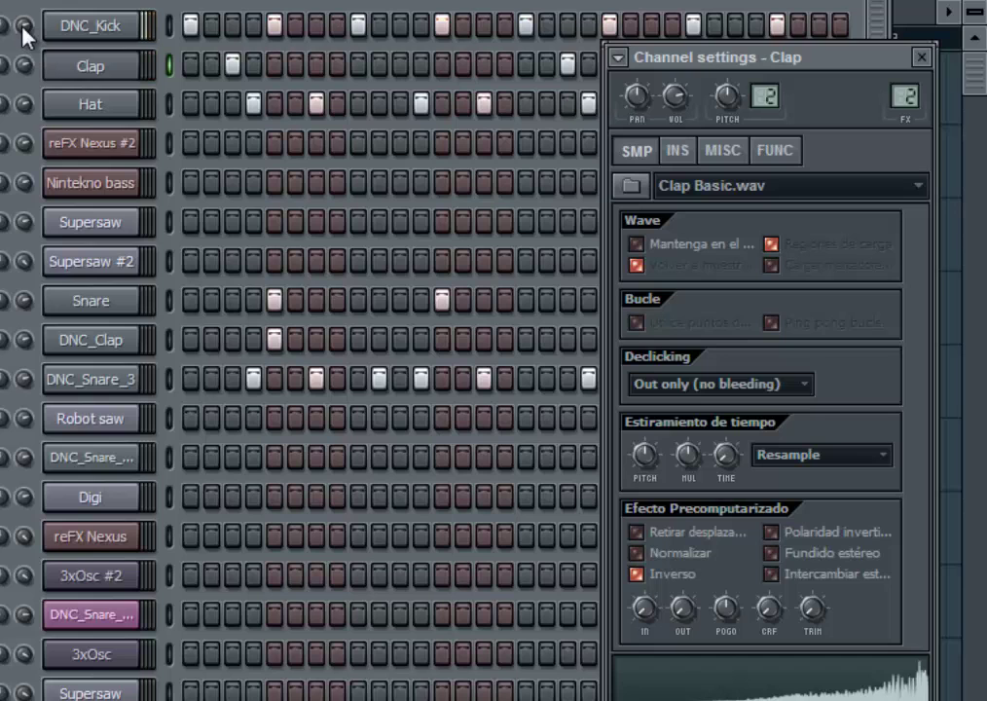
key("Escape")
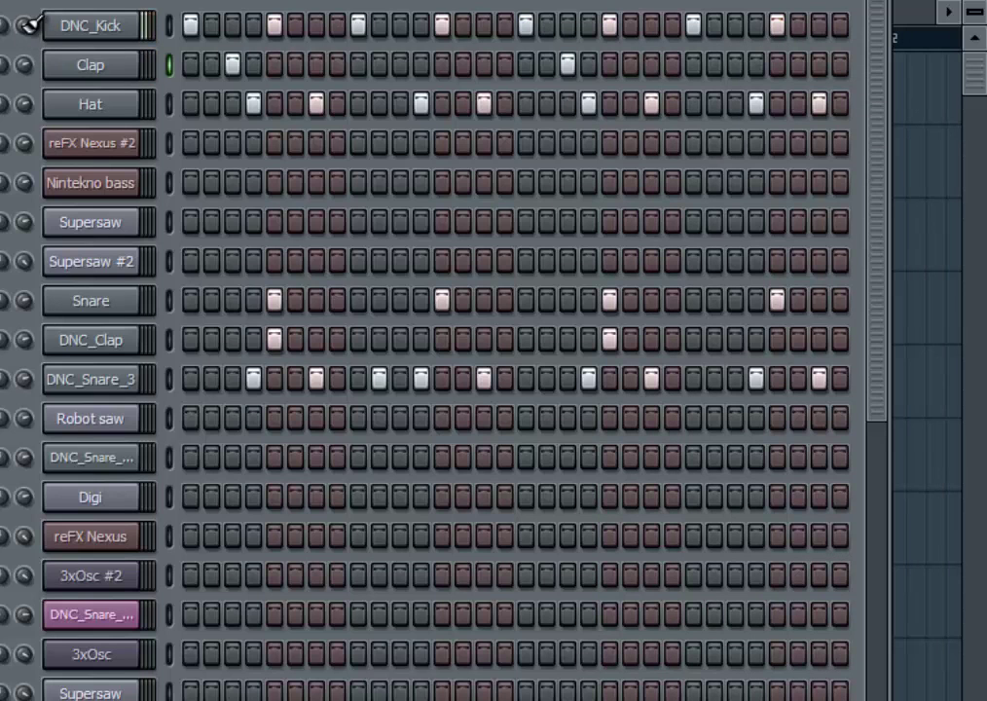
key("Return")
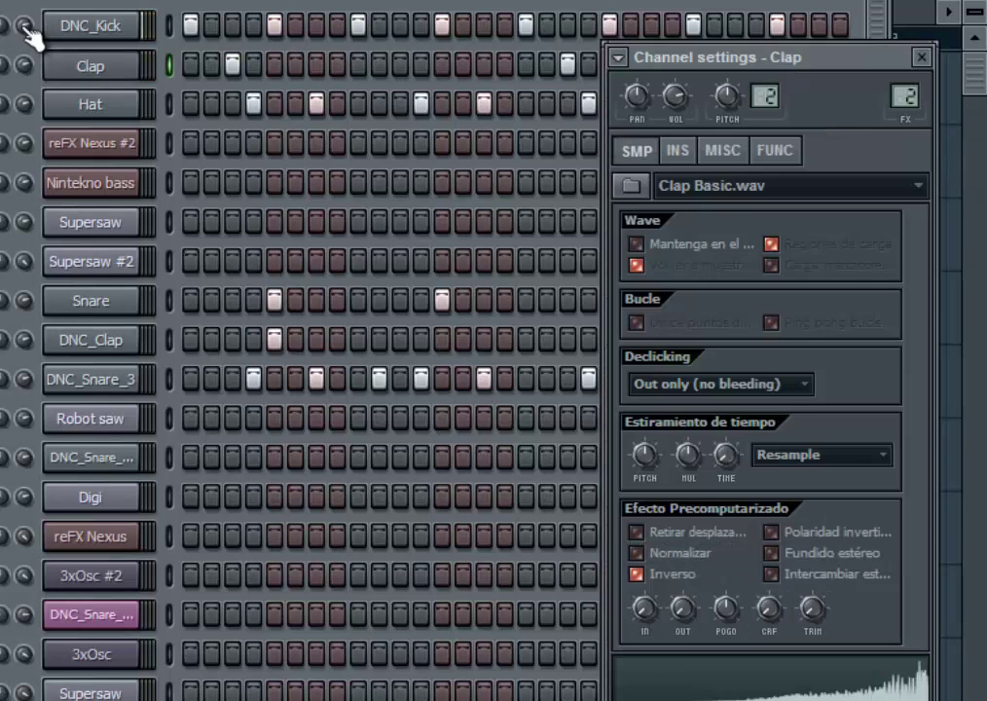
key("Escape")
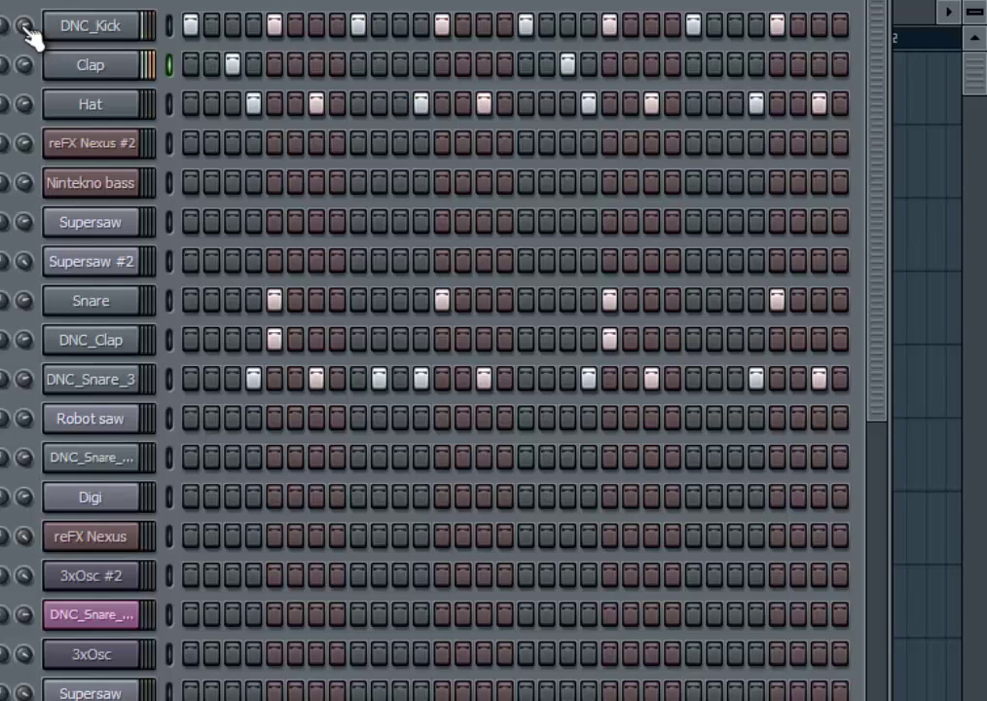
key("Down")
key("Return")
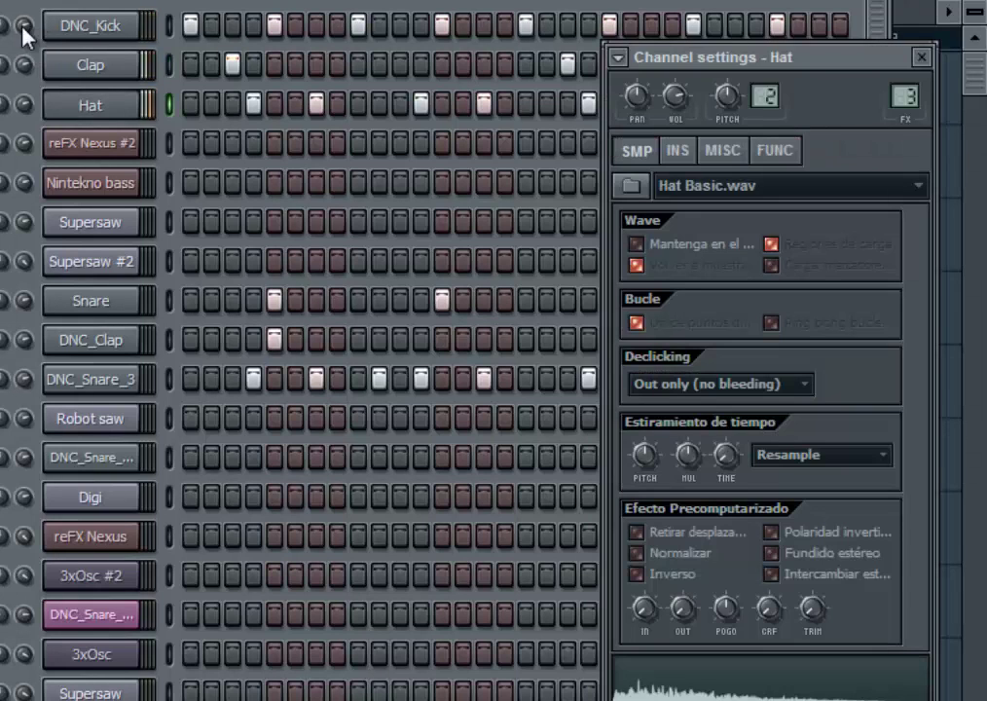
key("Escape")
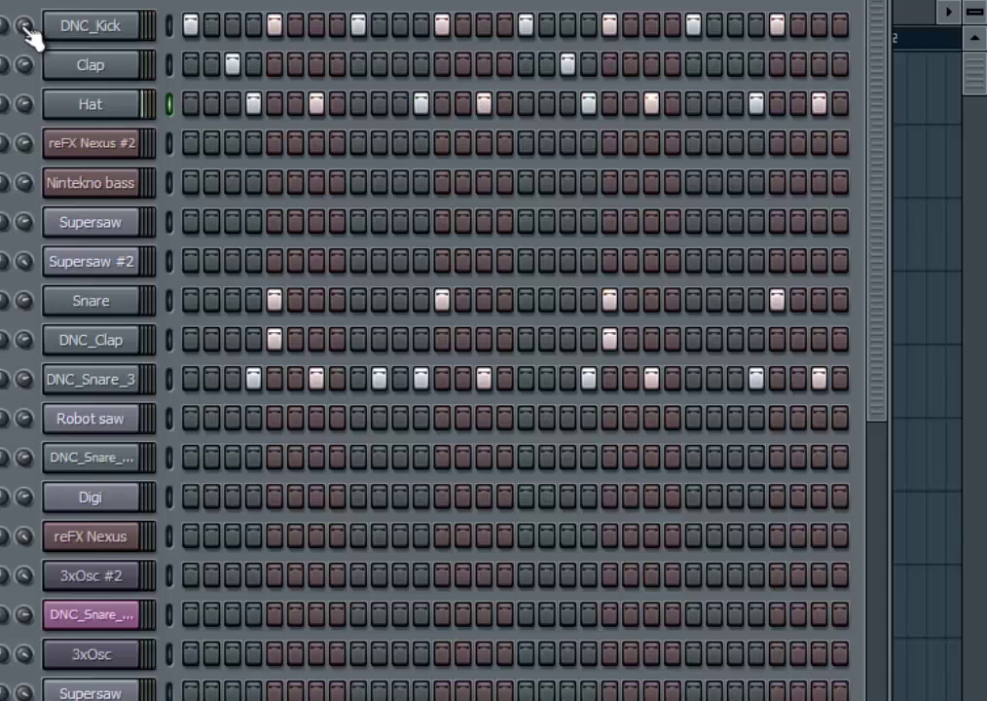
Examine the channel settings of Snare, DNC_Clap and DNC_Snare_3 in turn, then return to the playlist.
key("Down")
key("Down")
key("Down")
key("Down")
key("Down")
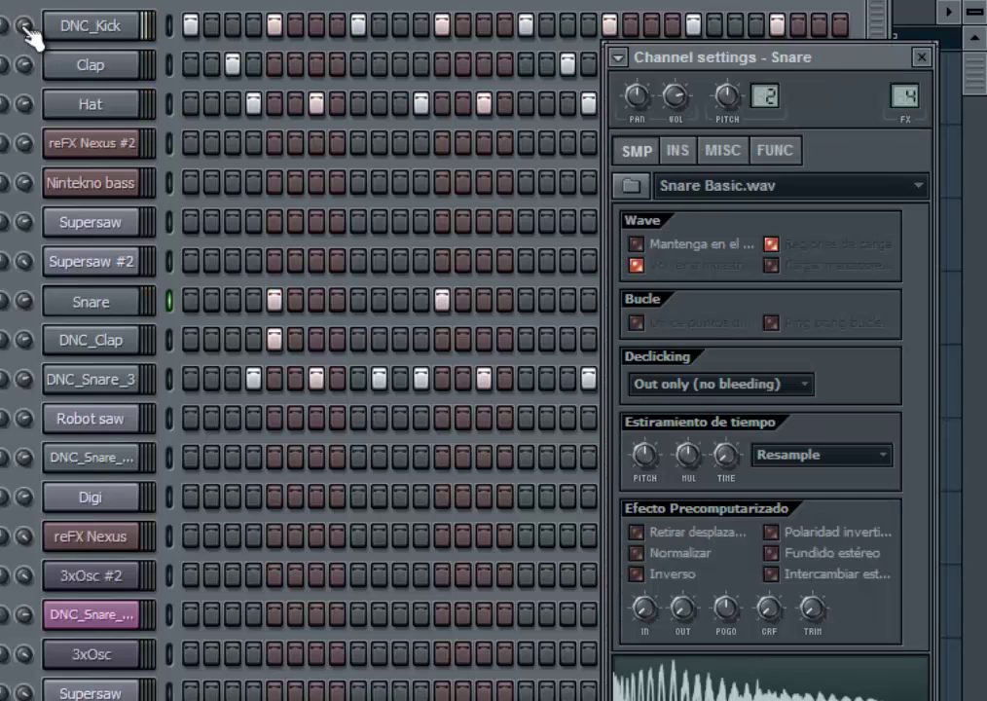
key("Escape")
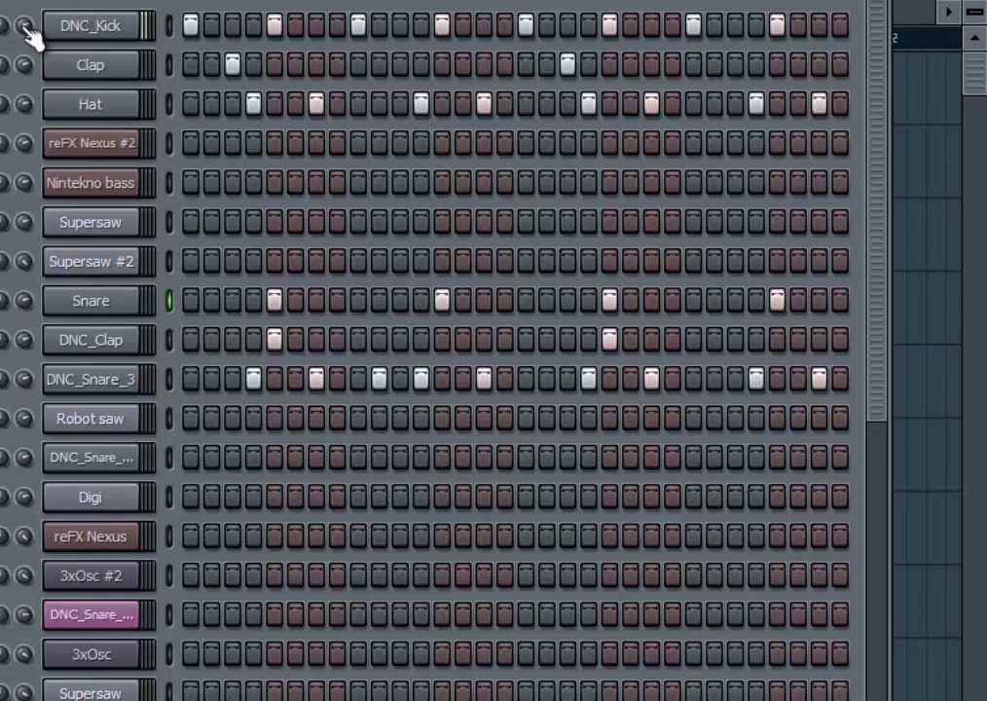
key("Down")
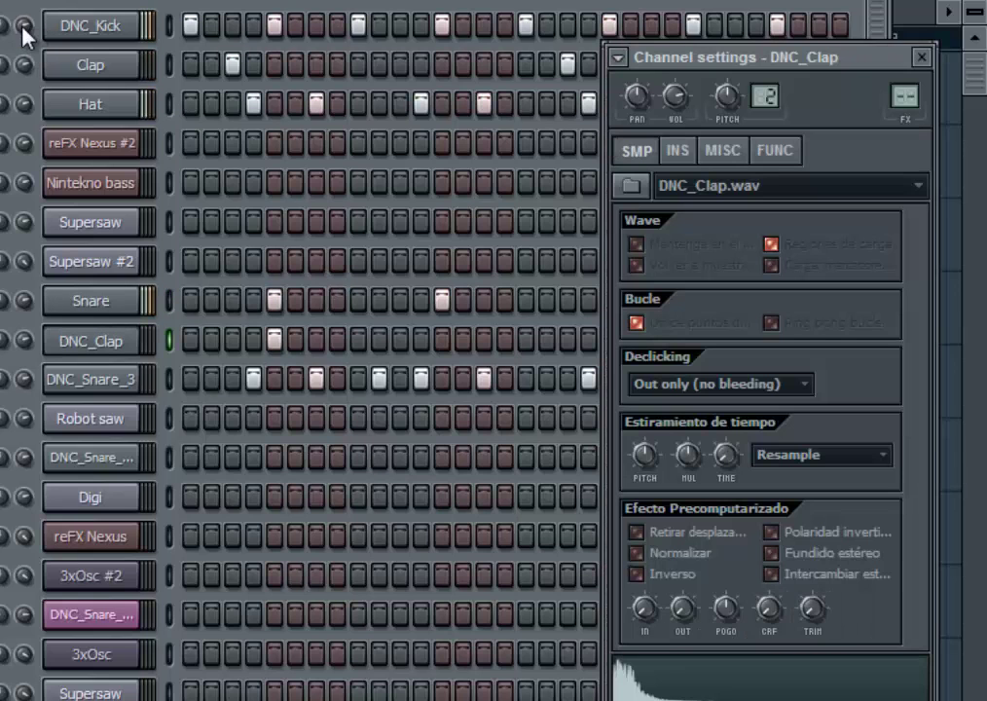
key("Escape")
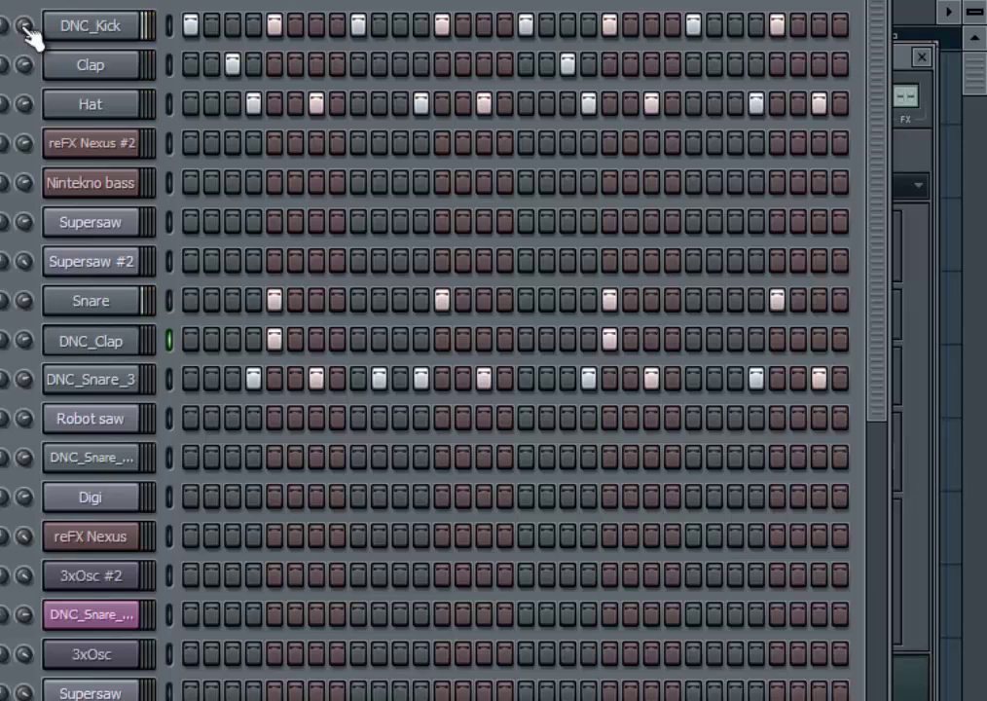
key("Escape")
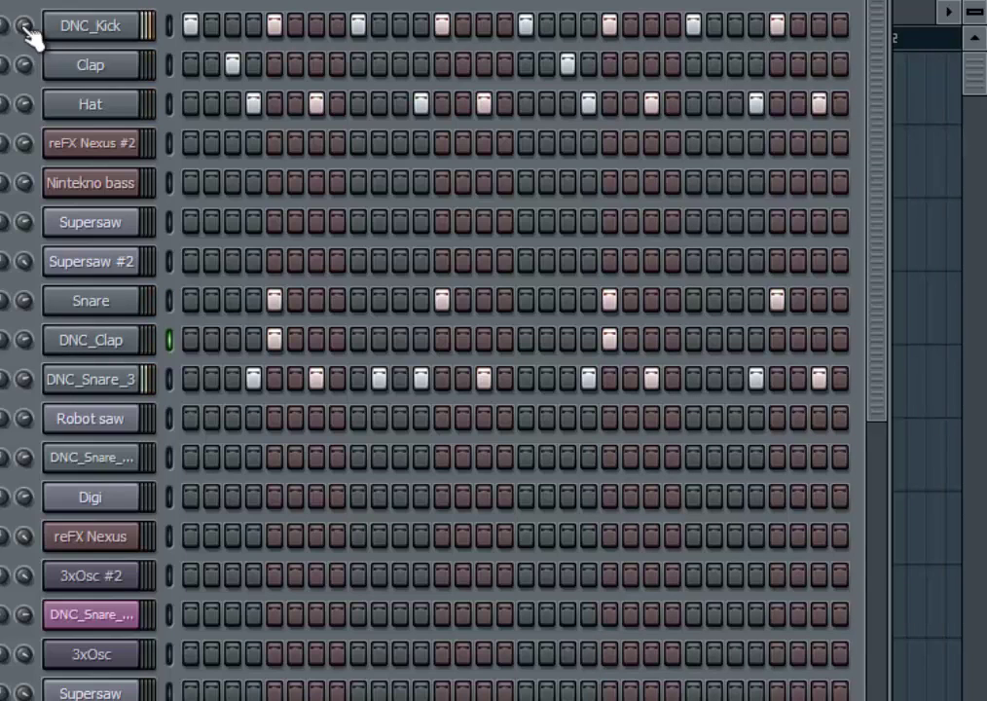
key("Down")
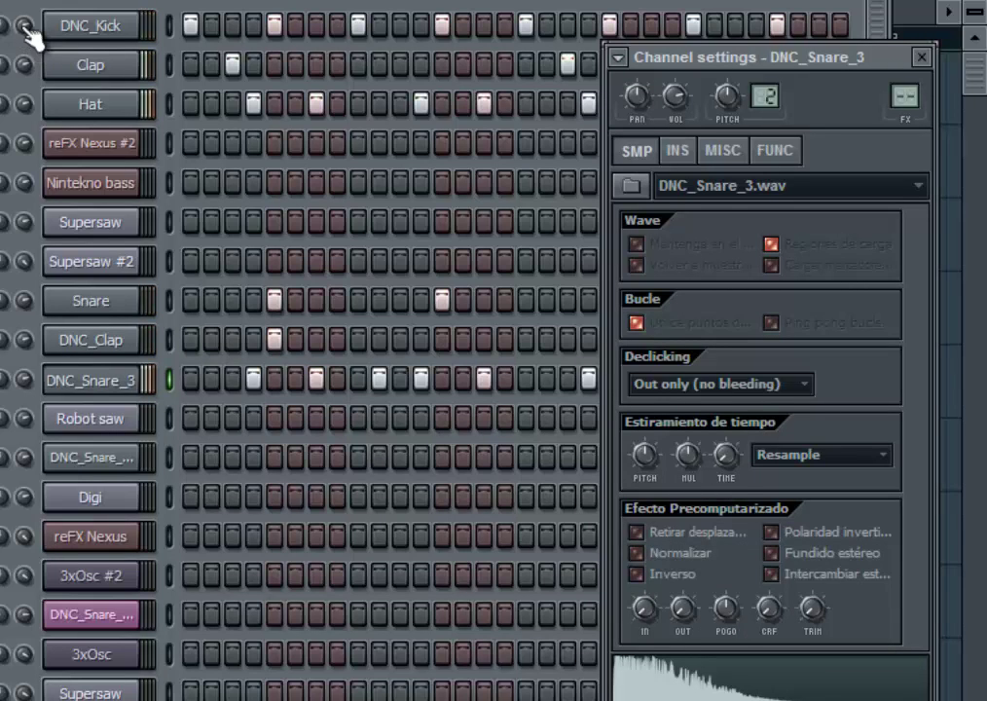
key("Escape")
key("Escape")
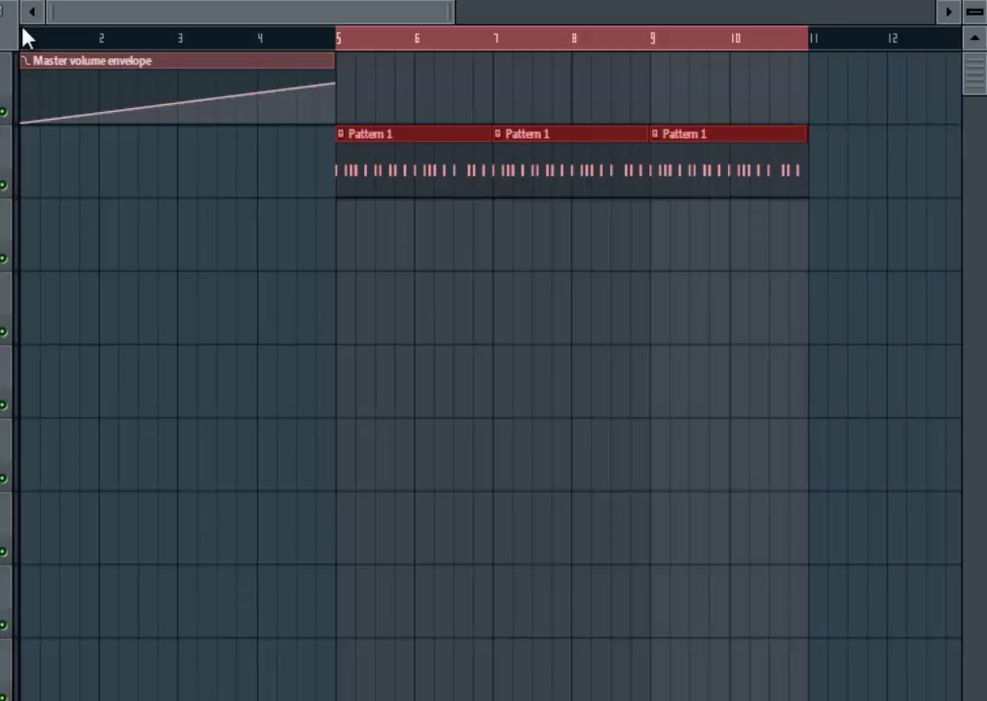
Play the selected Pattern 1 section in the playlist and stop playback.
key("space")
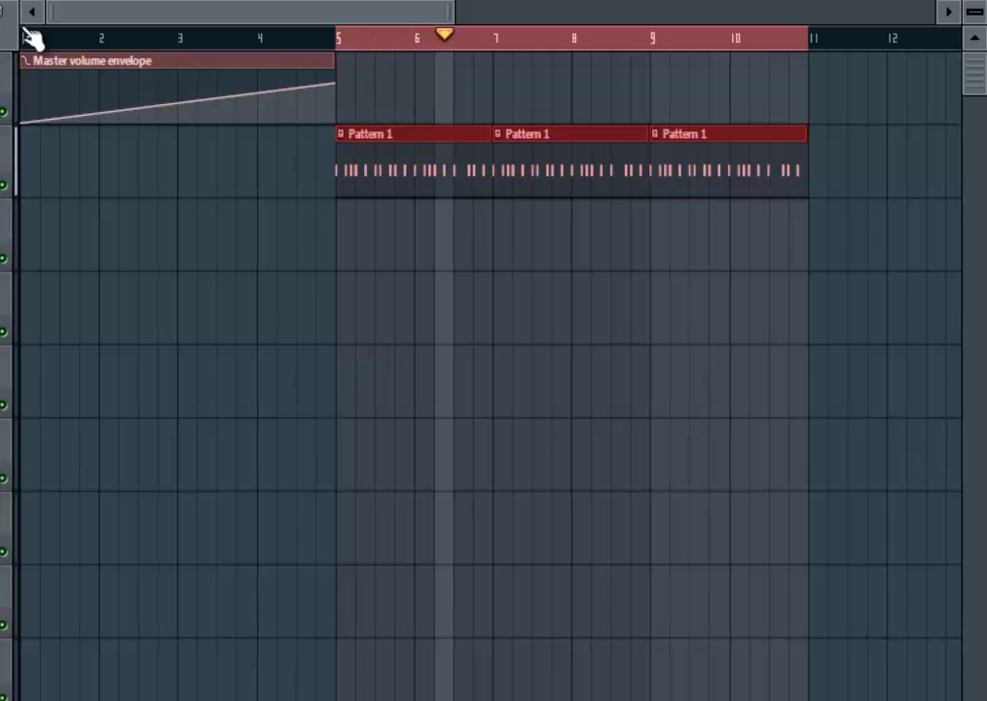
key("space")
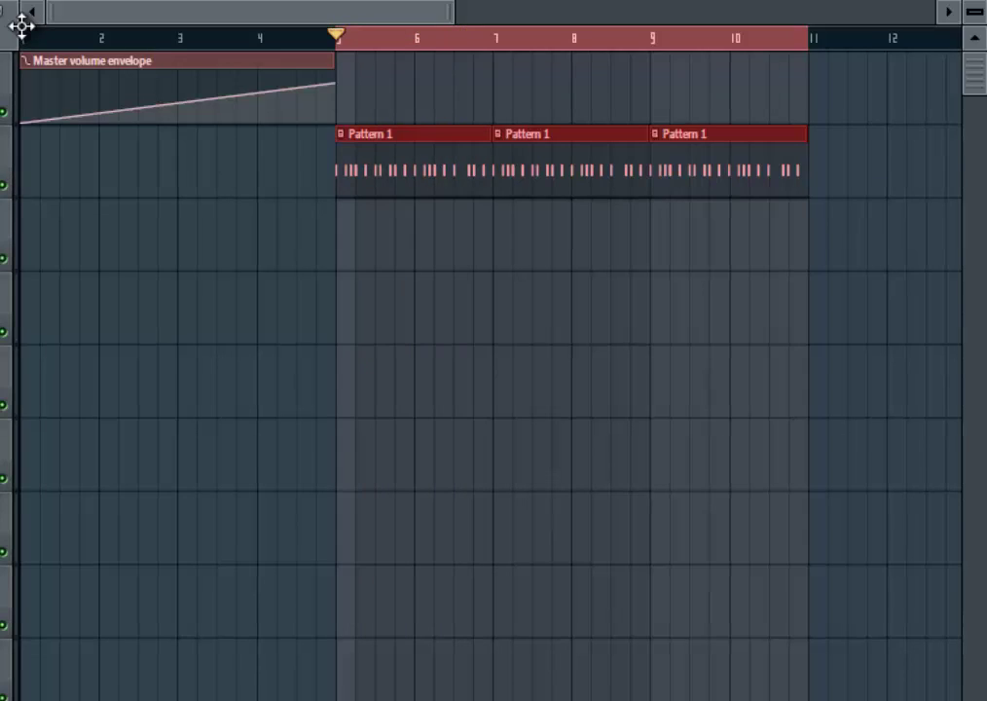
Delete the three Pattern 1 clips from the second playlist track and switch to Notepad.
right_click(414, 166)
right_click(572, 165)
right_click(729, 166)
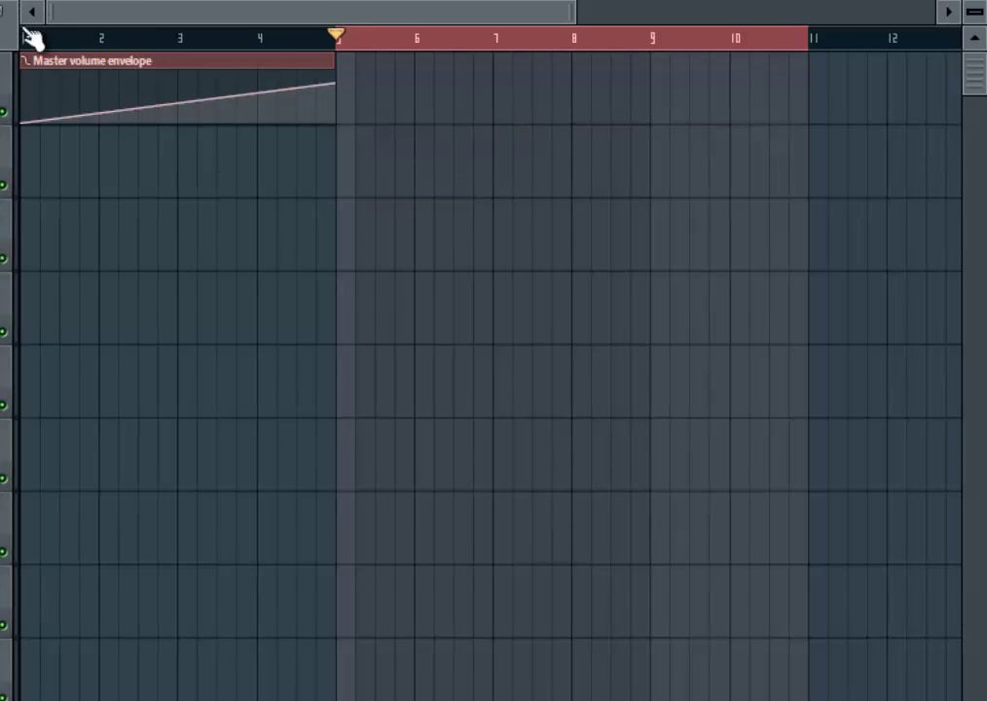
key("alt+Tab")
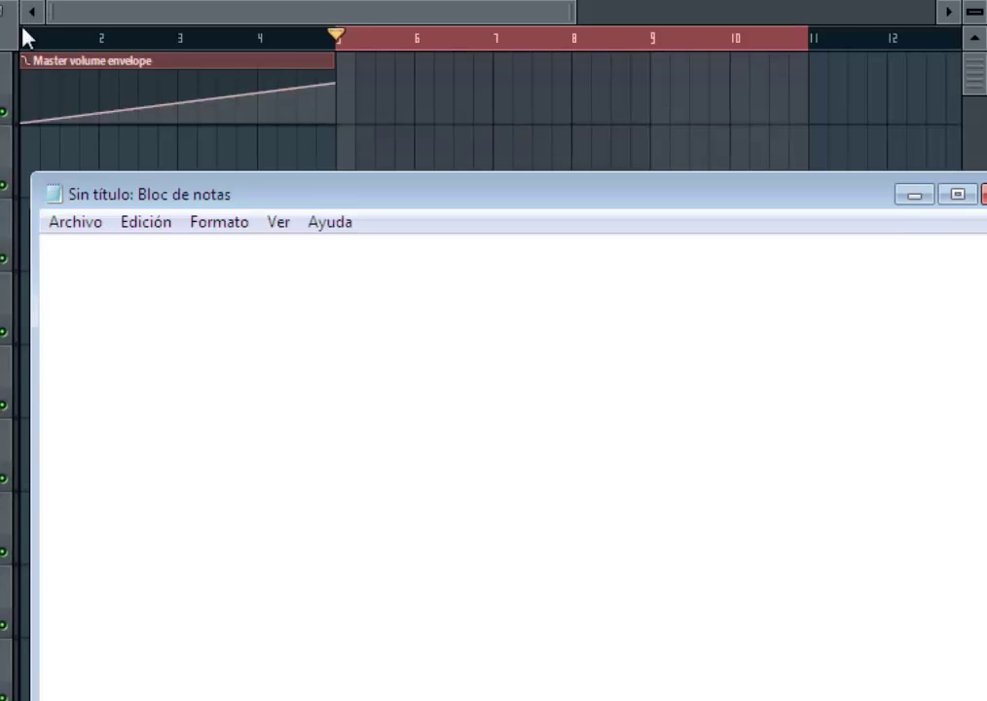
Write "segundo pattern" in the Notepad note and switch back to FL Studio.
type("gu")
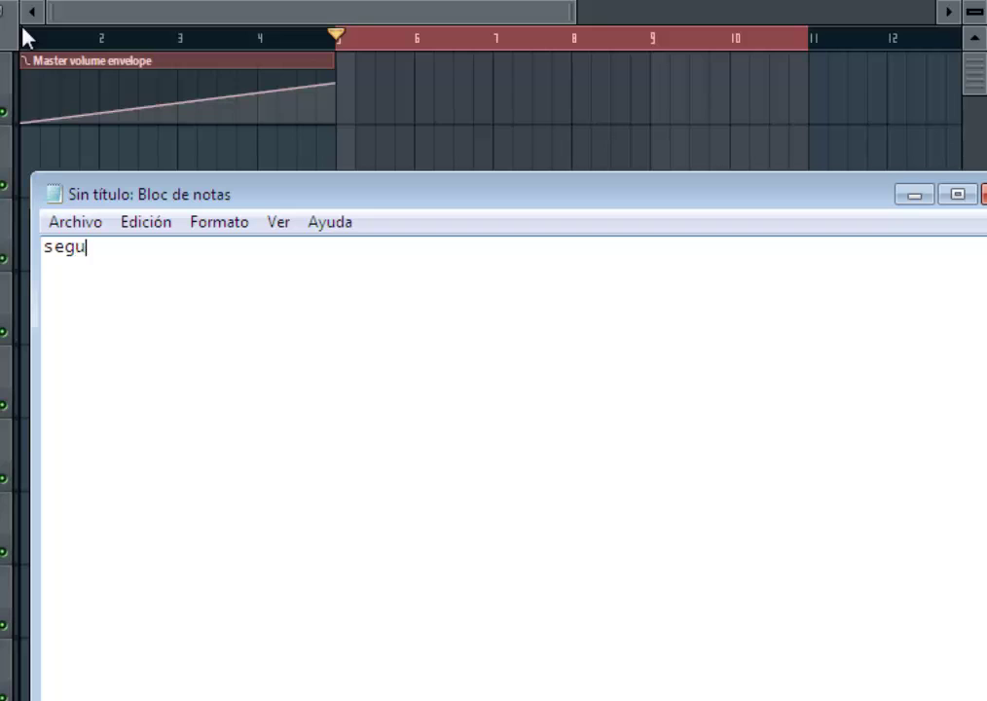
type("ndo pattern")
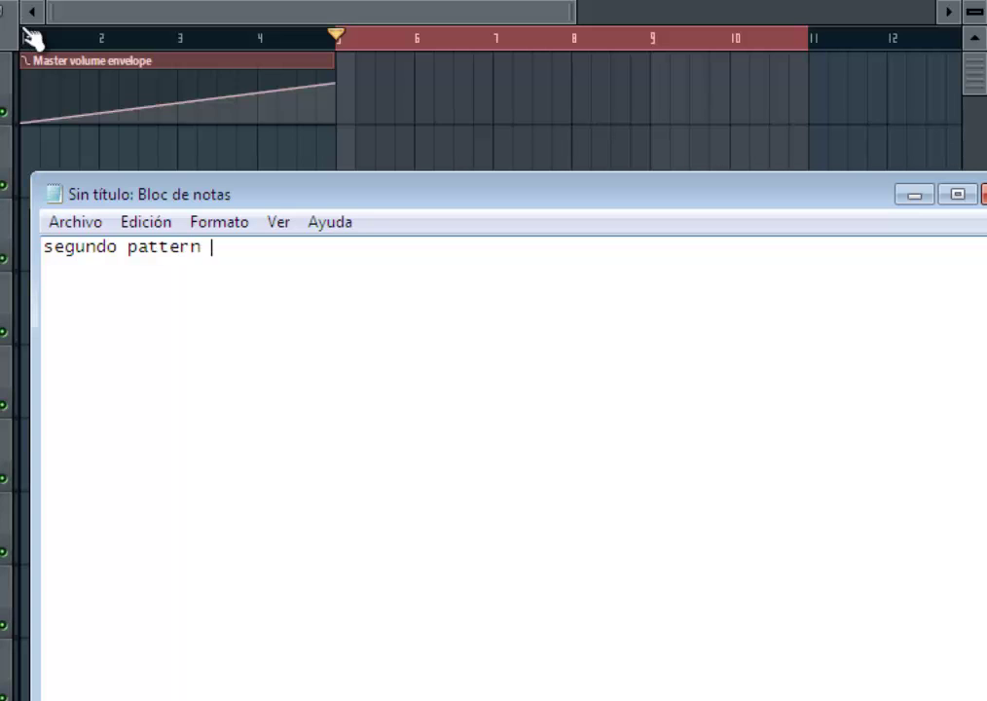
key("alt+Tab")
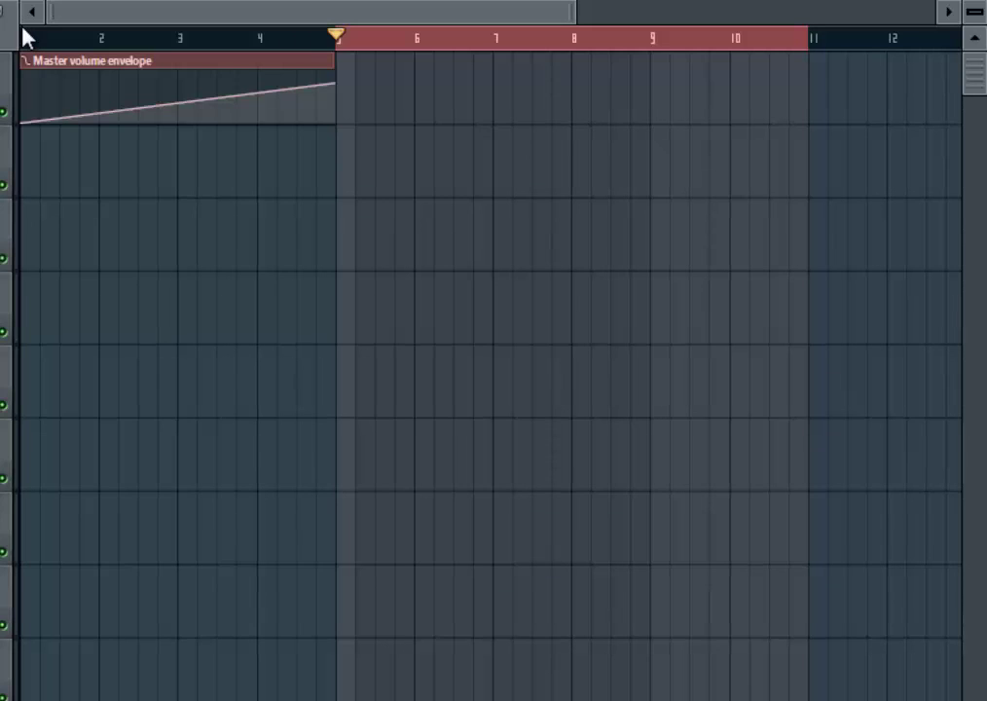
Place three Pattern 2 clips on the second playlist track and three Pattern 1 clips on the first, spanning bars 5 to 11.
key("ctrl+F8")
key("Left")
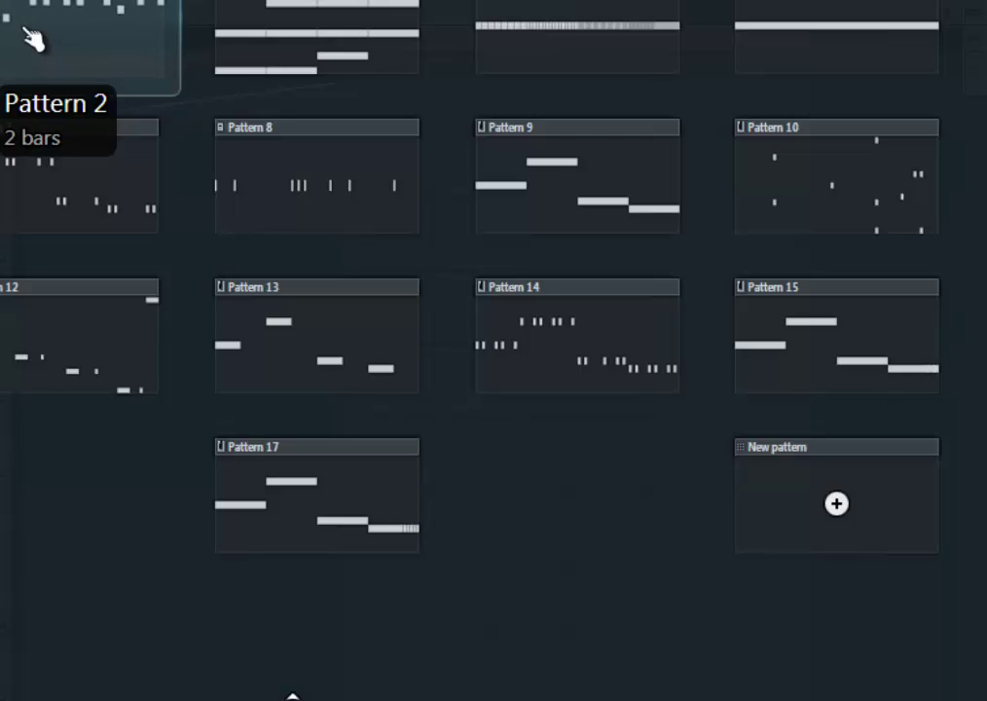
left_click(34, 39)
left_click_drag(355, 160, 721, 161)
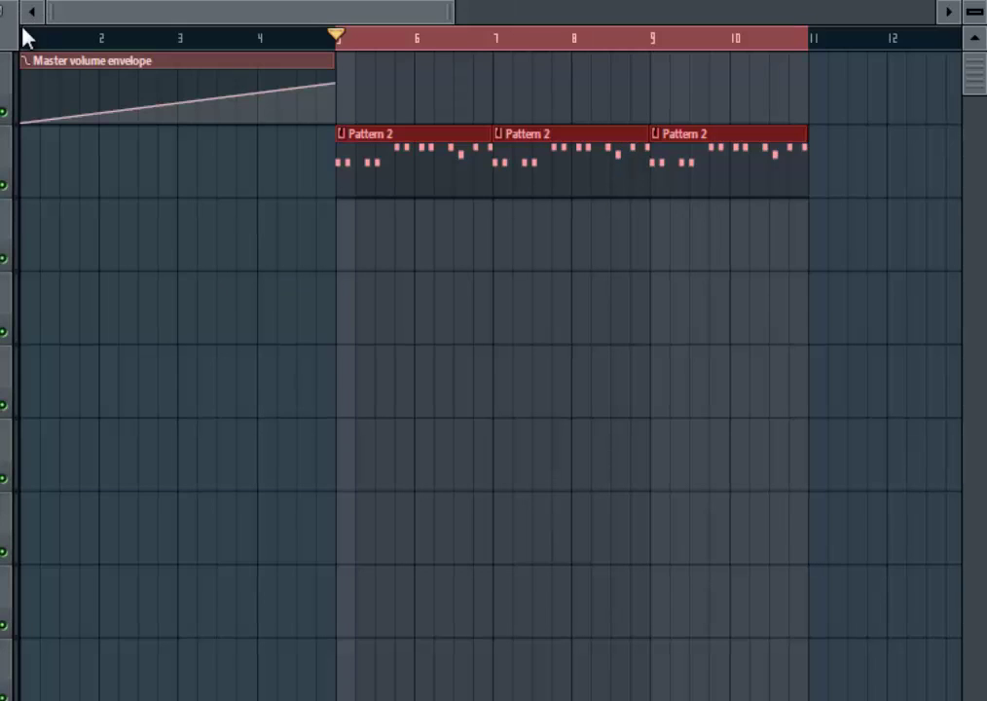
left_click(356, 90)
left_click_drag(355, 89, 720, 89)
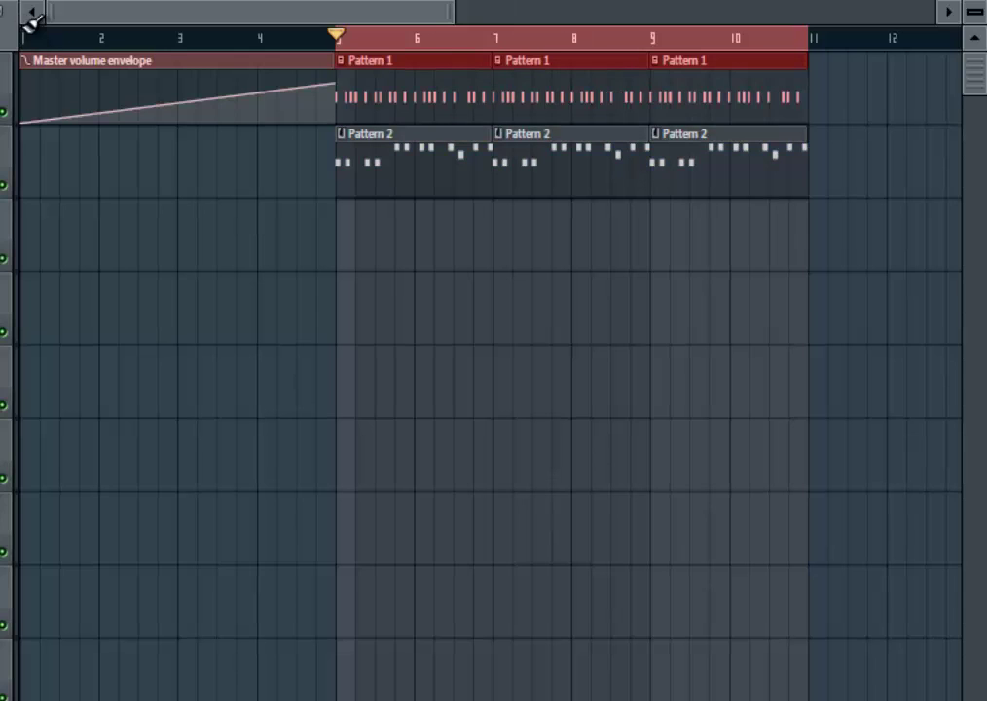
Add the line "los escucharemos juntos" to the Notepad note and return to the FL Studio playlist.
key("alt+Tab")
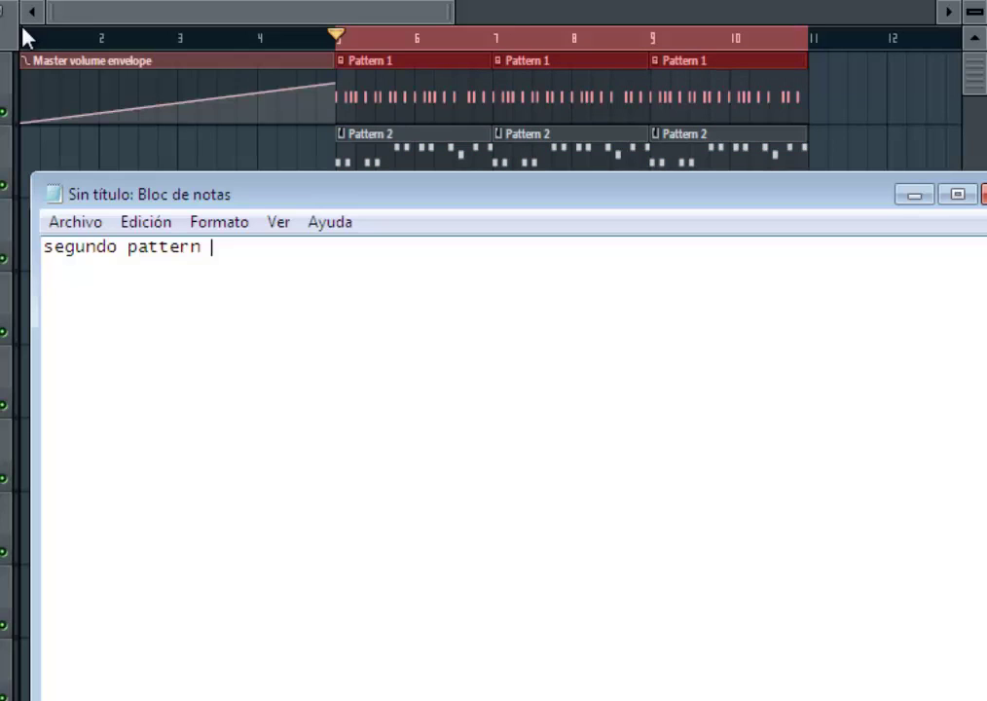
type("los escucharemos juntos")
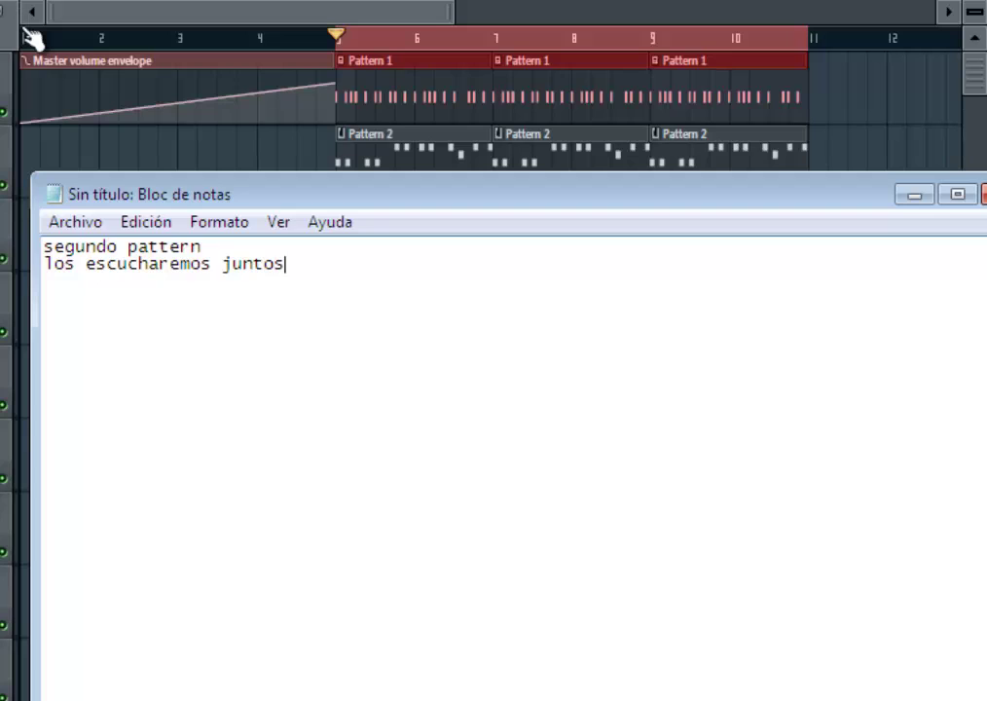
left_click(32, 39)
Play the section with both patterns together and delete the three Pattern 2 clips from the second playlist track.
key("space")
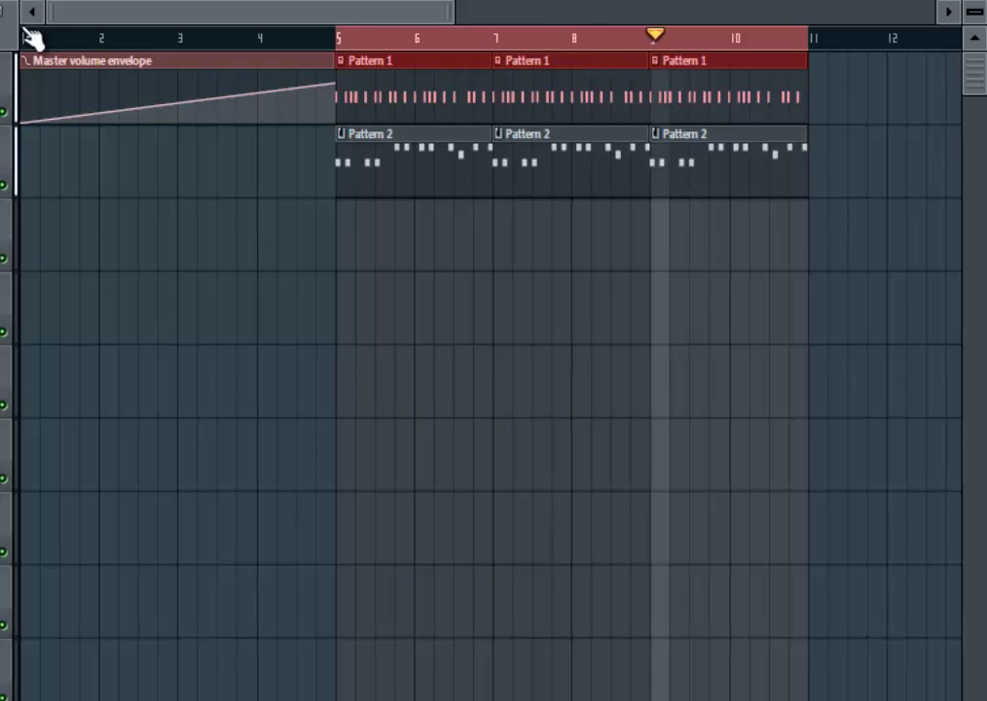
key("space")
right_click(414, 161)
right_click(570, 160)
right_click(728, 161)
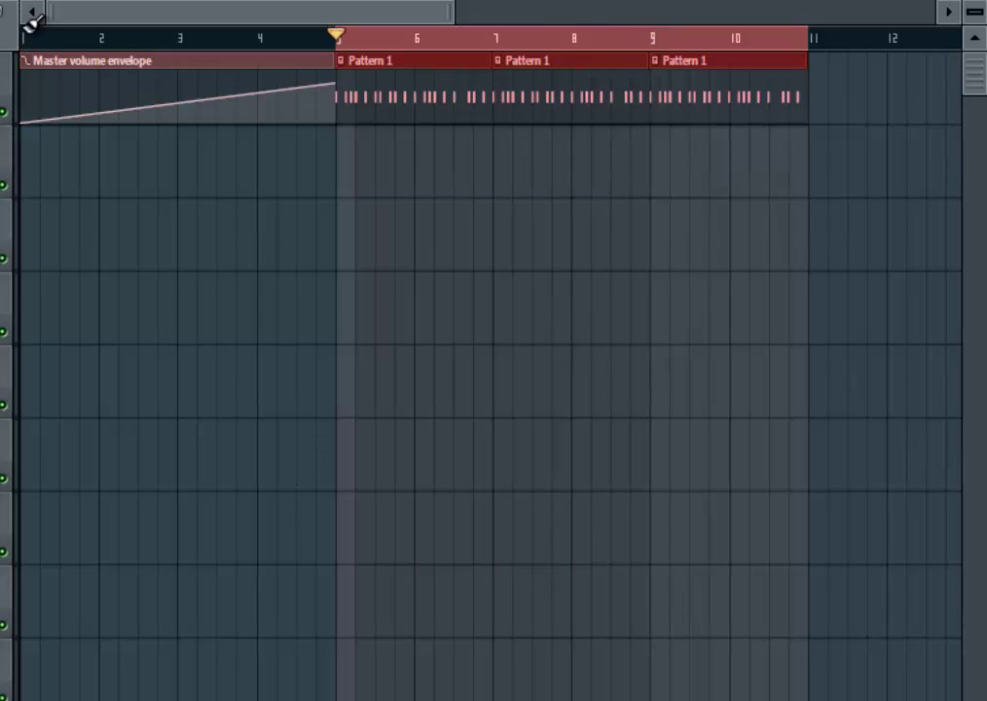
Examine Pattern 2 in the channel rack and the Sylenth1 settings of its Nintekno bass channel.
key("F6")
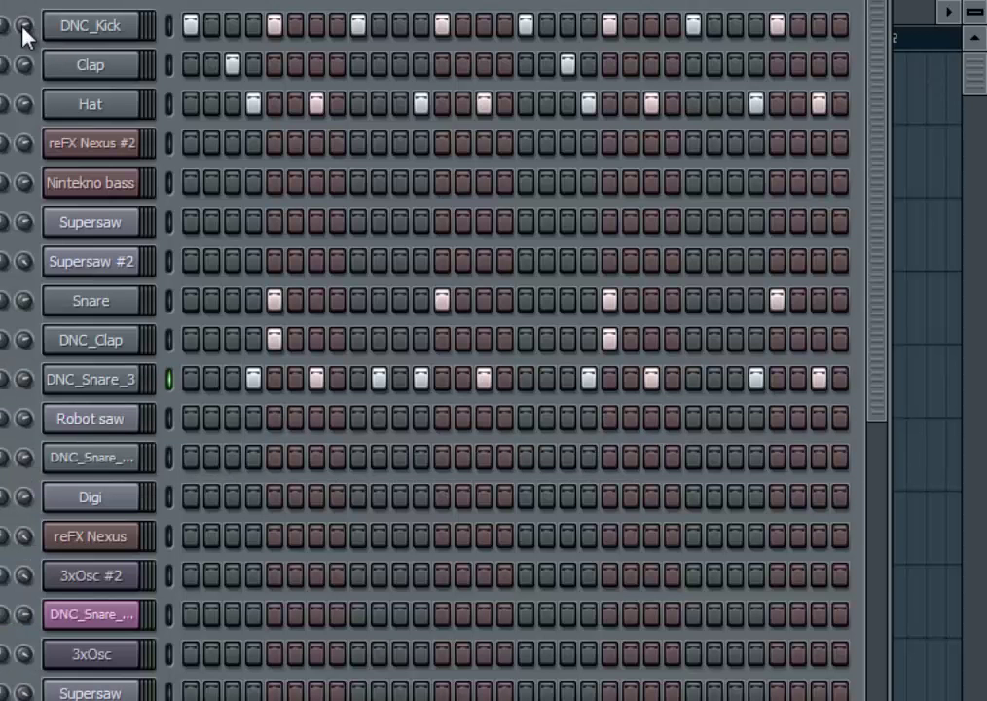
key("KP_Add")
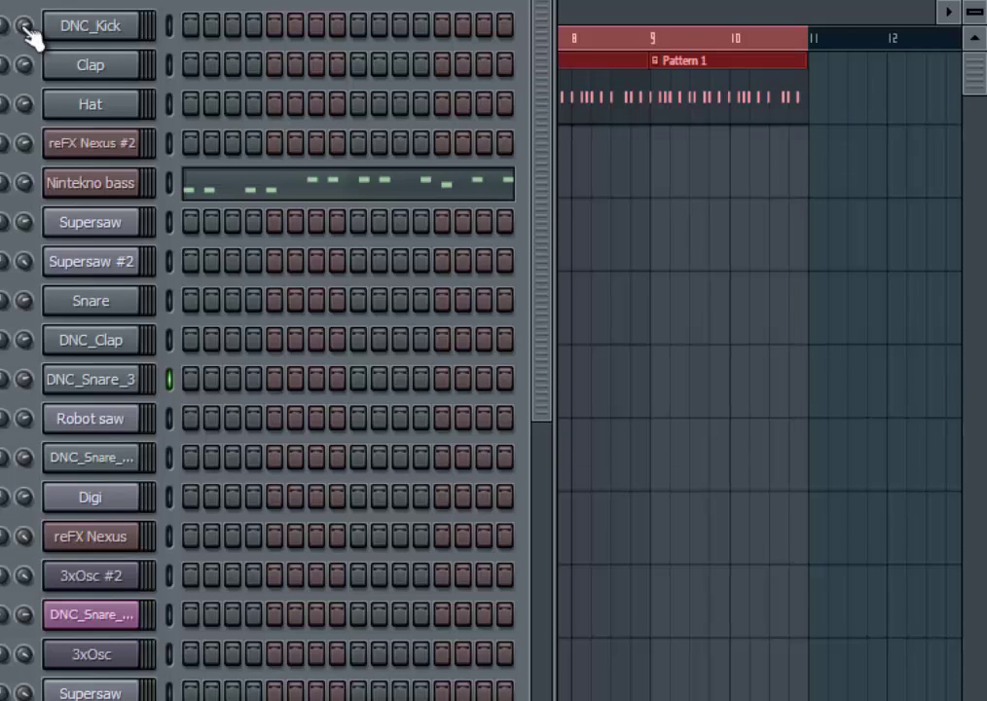
left_click(90, 184)
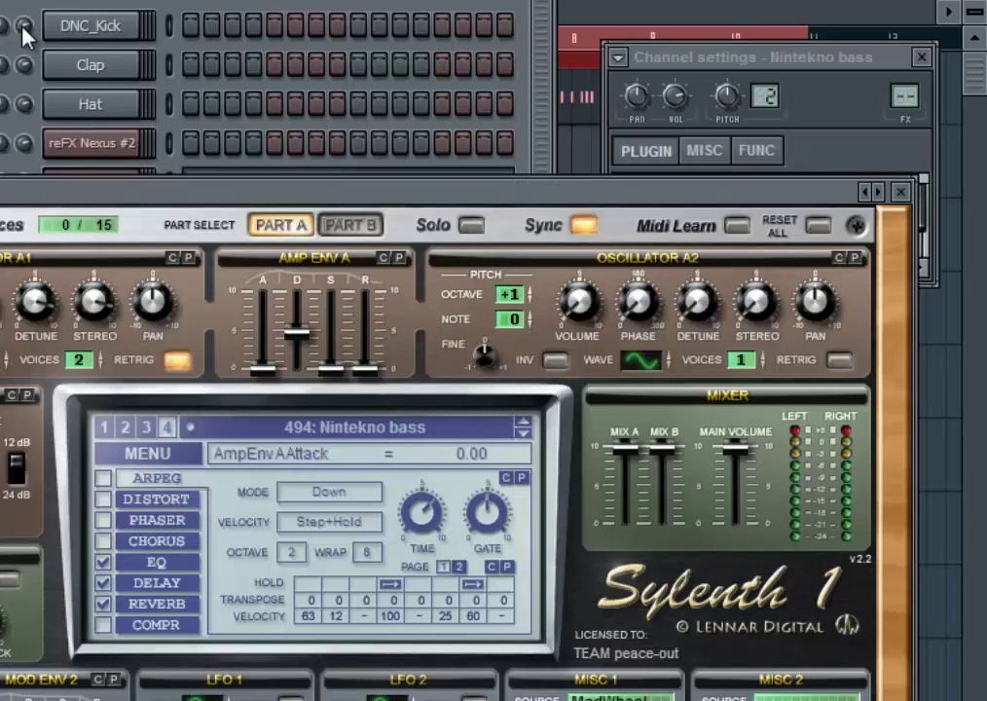
mouse_move(90, 190)
left_mouse_down()
mouse_move(188, 82)
mouse_move(180, 29)
left_mouse_up()
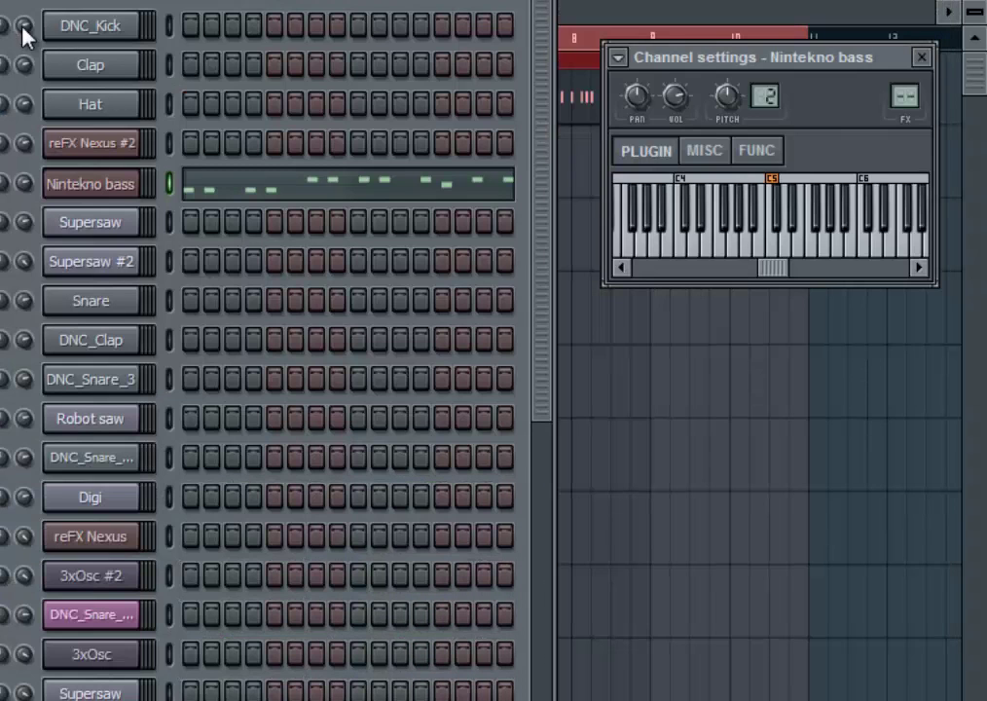
Switch to Notepad, add "3" below a blank gap in the note, and keep the note open without saving.
key("alt+Tab")
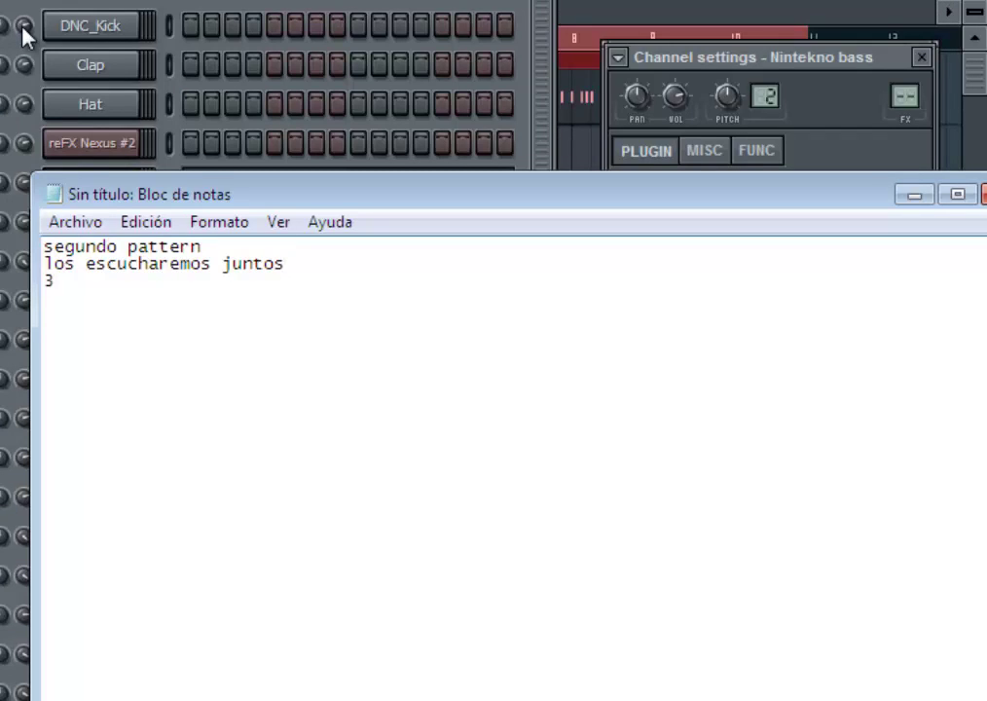
key("BackSpace")
key("Return")
key("Return")
type("3")
key("alt+F4")
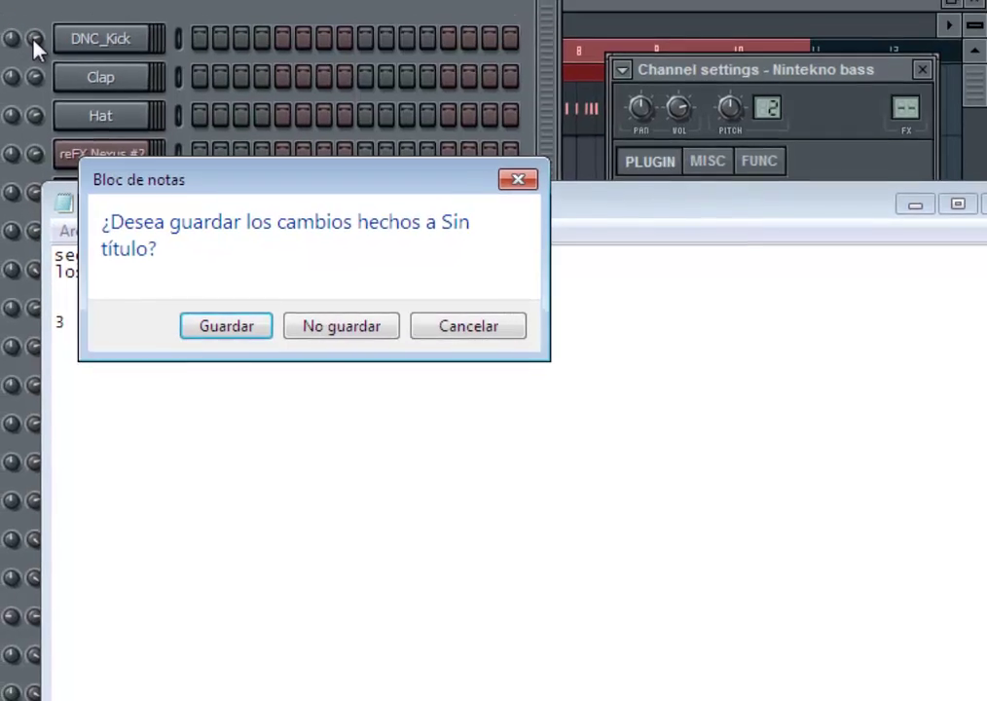
key("Escape")
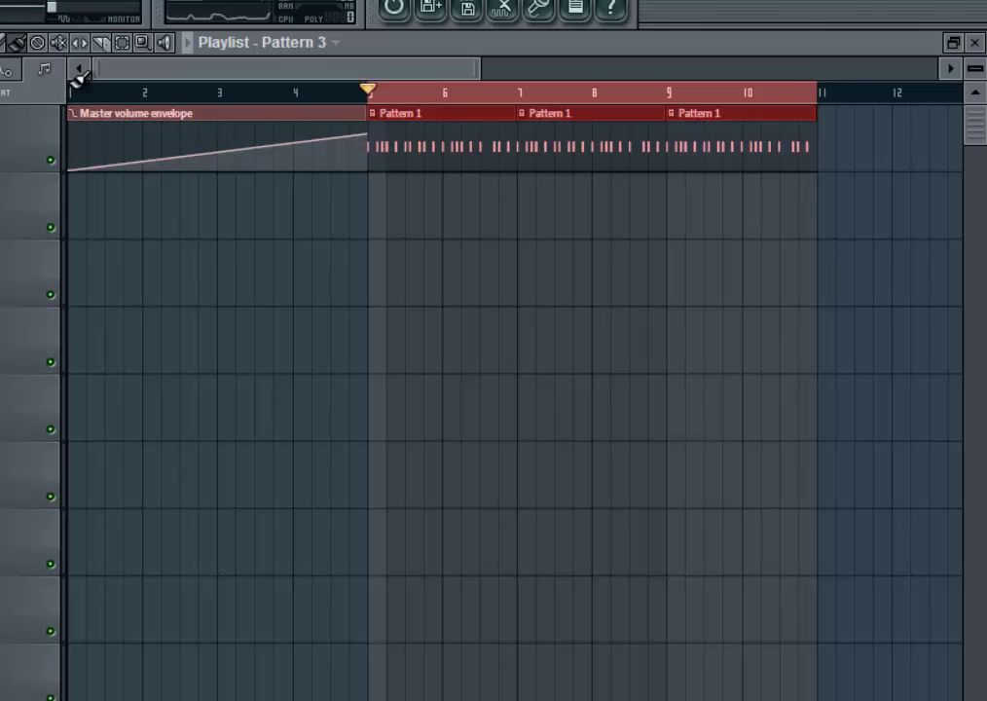
Place a Pattern 3 clip on the second playlist track at bar 1 and open the Supersaw #2 channel's settings.
key("ctrl+z")
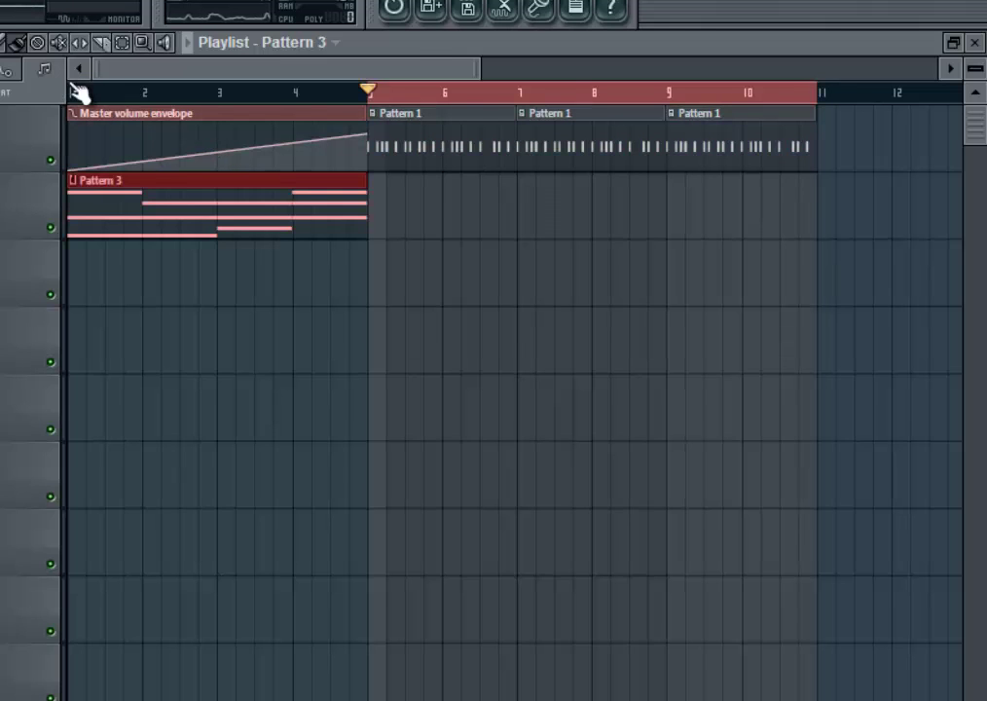
key("F6")
left_click(135, 297)
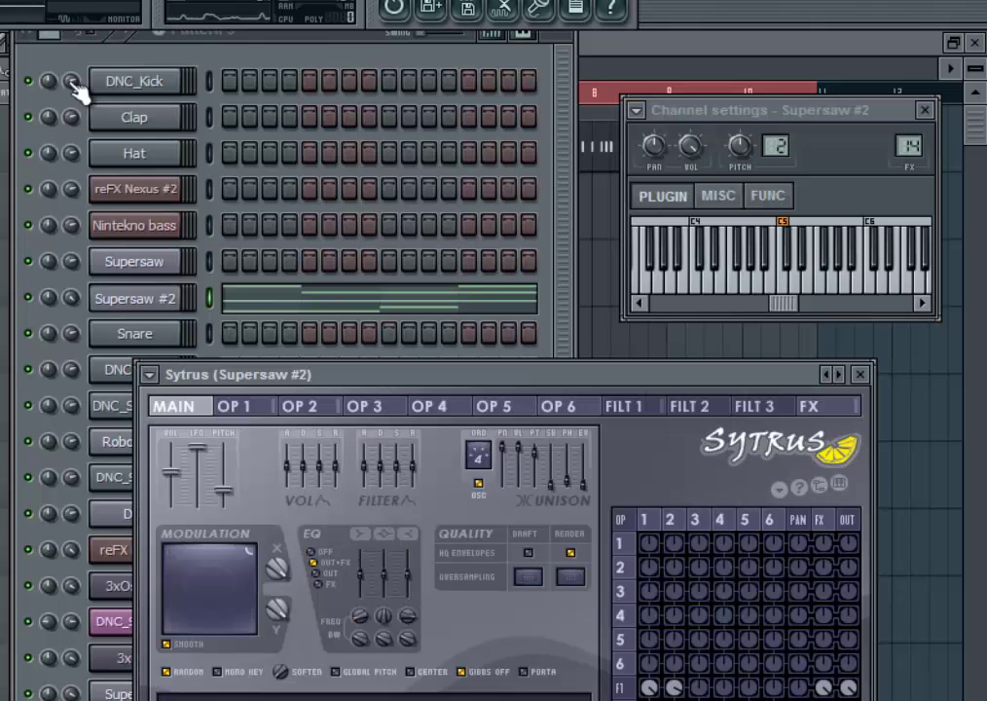
Switch the Supersaw #2 channel's Sytrus preset to Ethnic hit and look through the preset list.
right_click(838, 373)
left_click(827, 371)
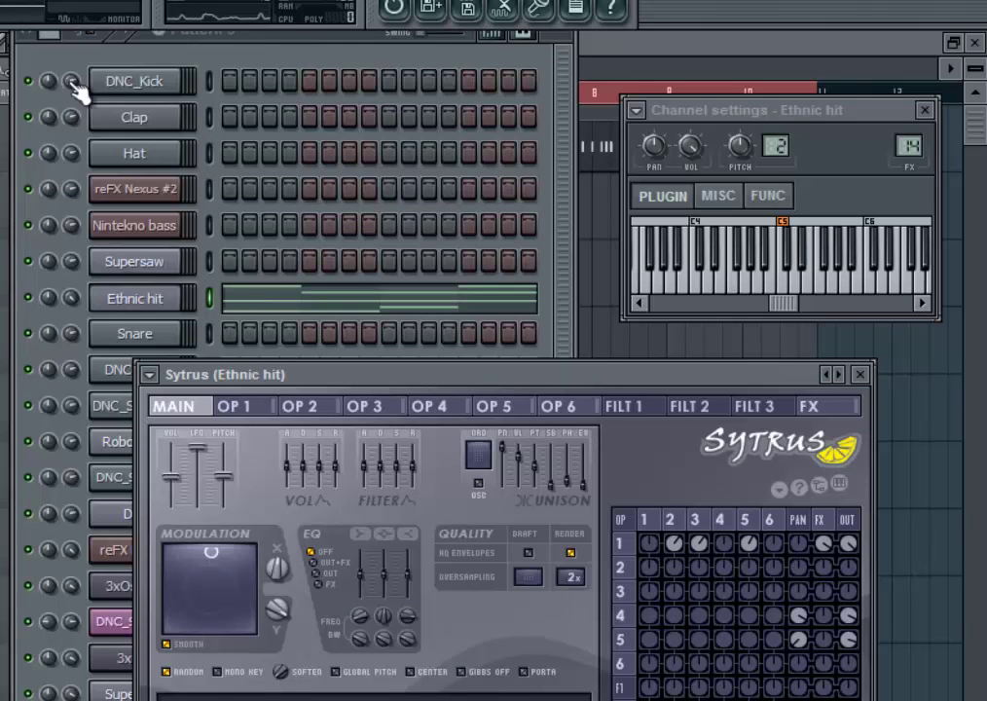
right_click(838, 374)
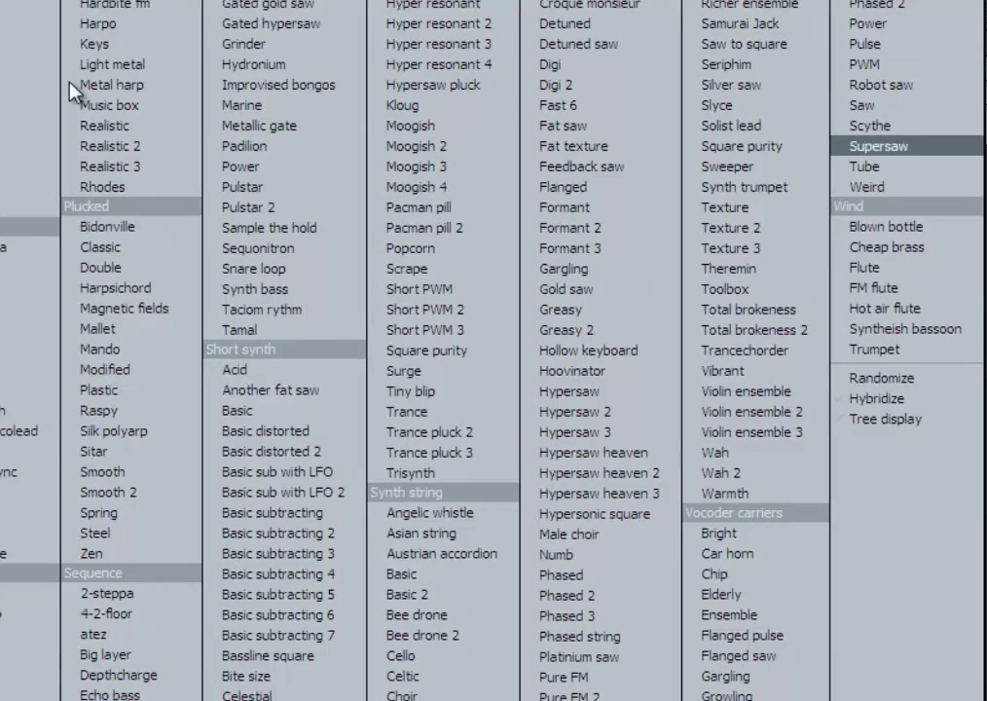
key("Escape")
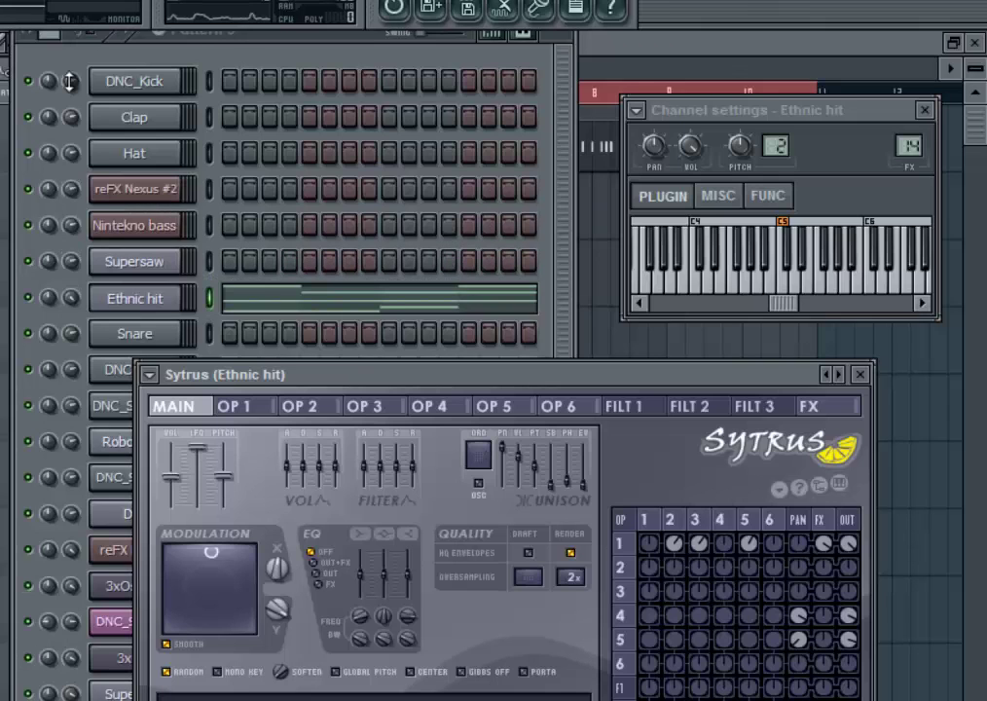
Show the Gross Beat effect on the Supersaw #2 mixer track and load its dj tnap preset.
key("F9")
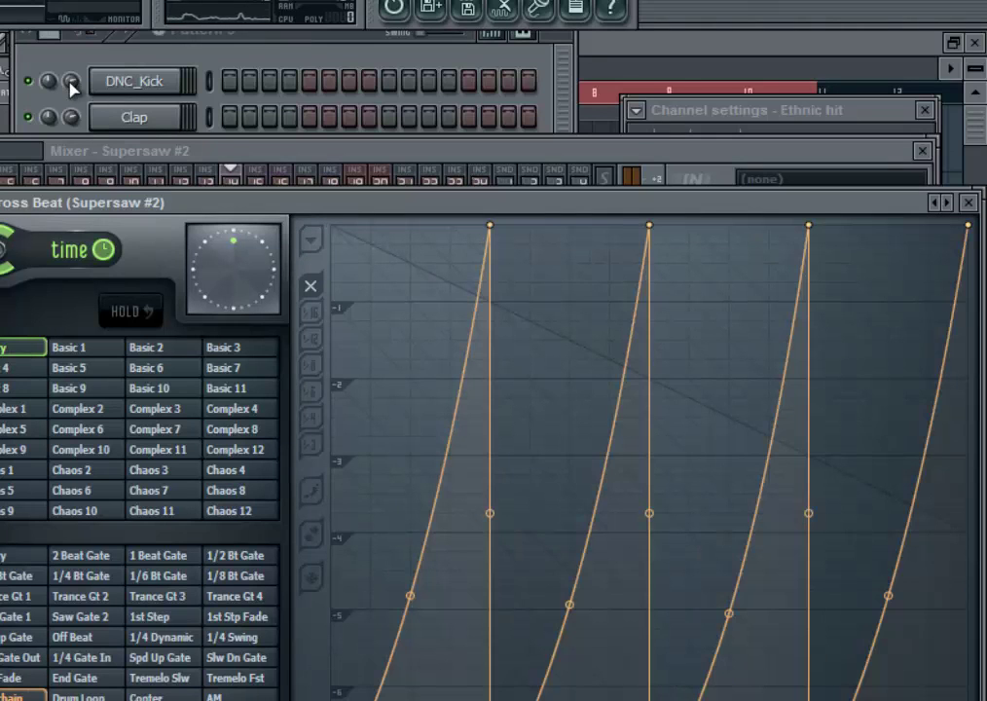
left_click_drag(163, 194, 76, 92)
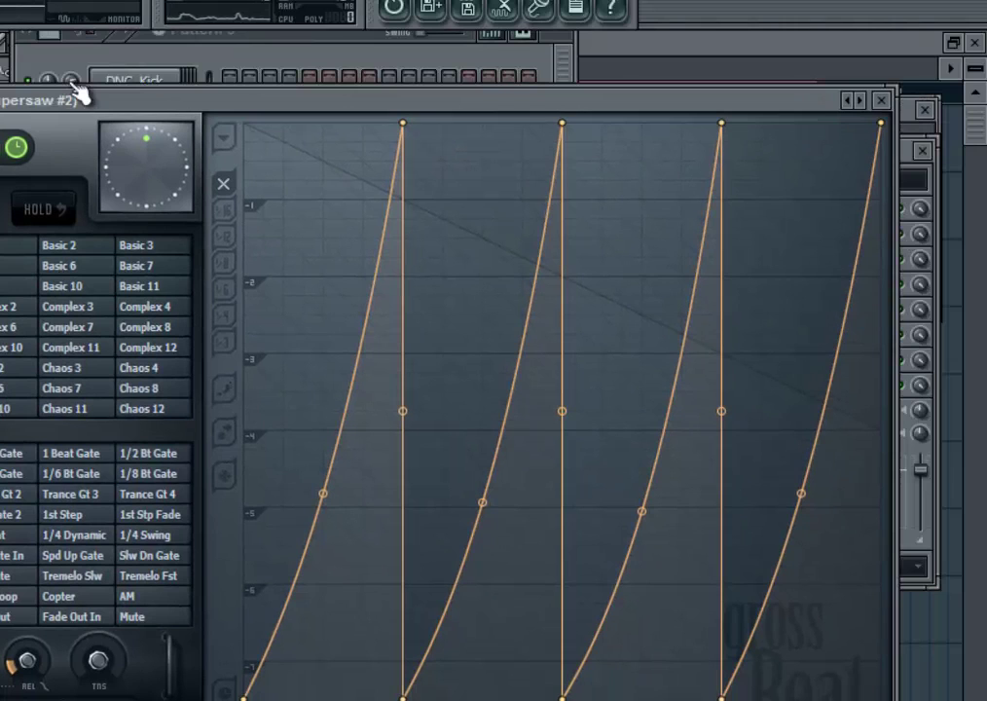
right_click(853, 103)
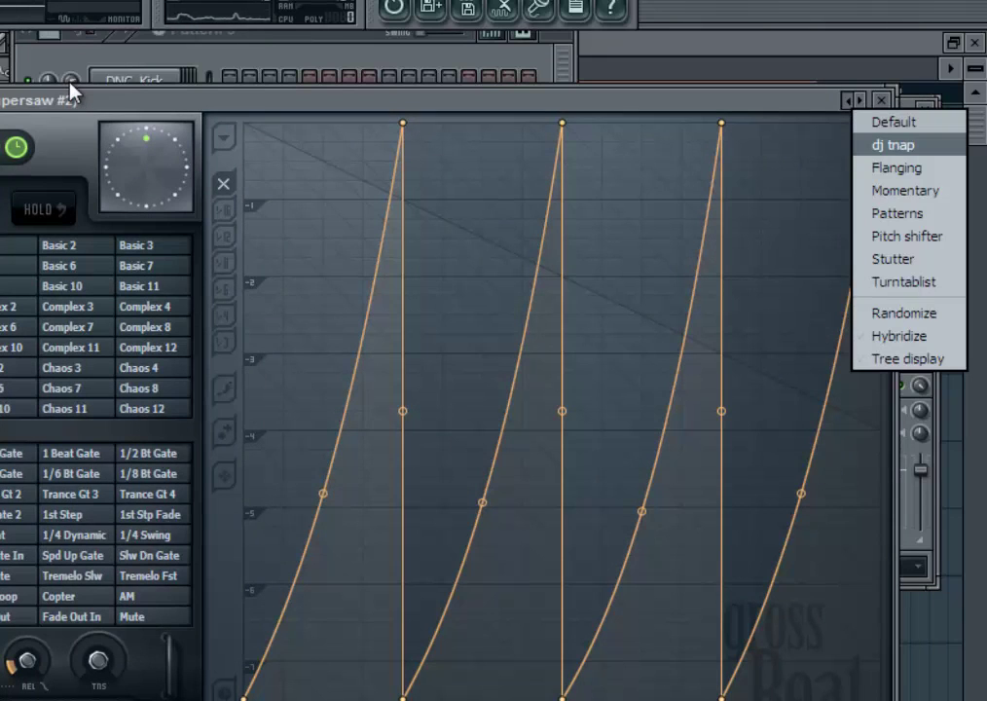
left_click(894, 145)
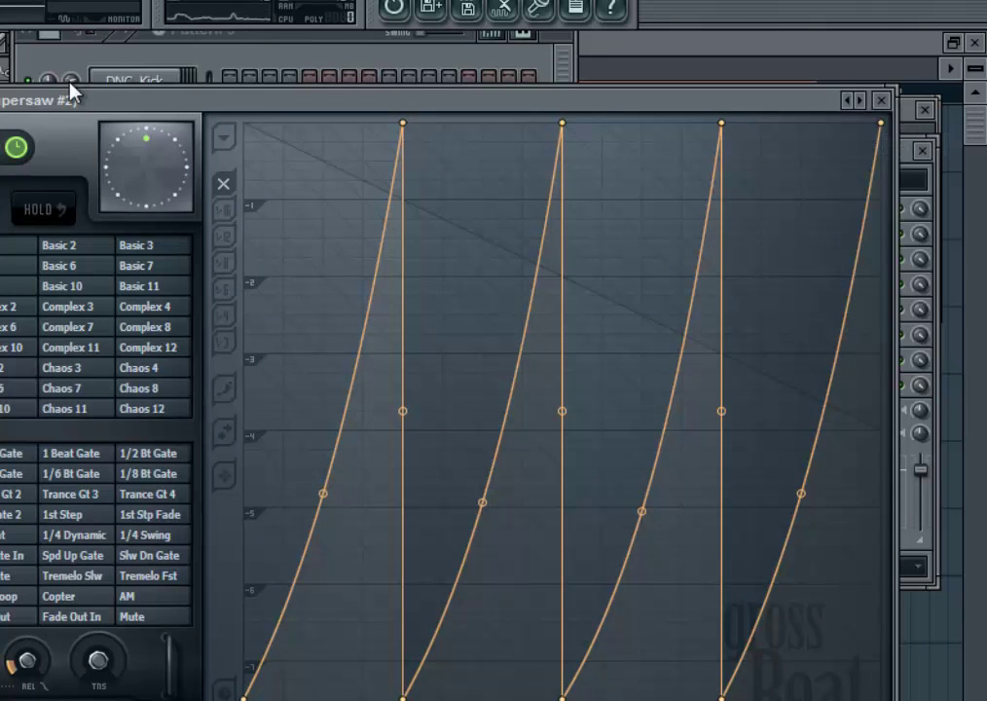
Add the line "yoo cree el mio" to the Notepad note, then return to the channel rack and play Pattern 3.
key("alt+Tab")
type("y")
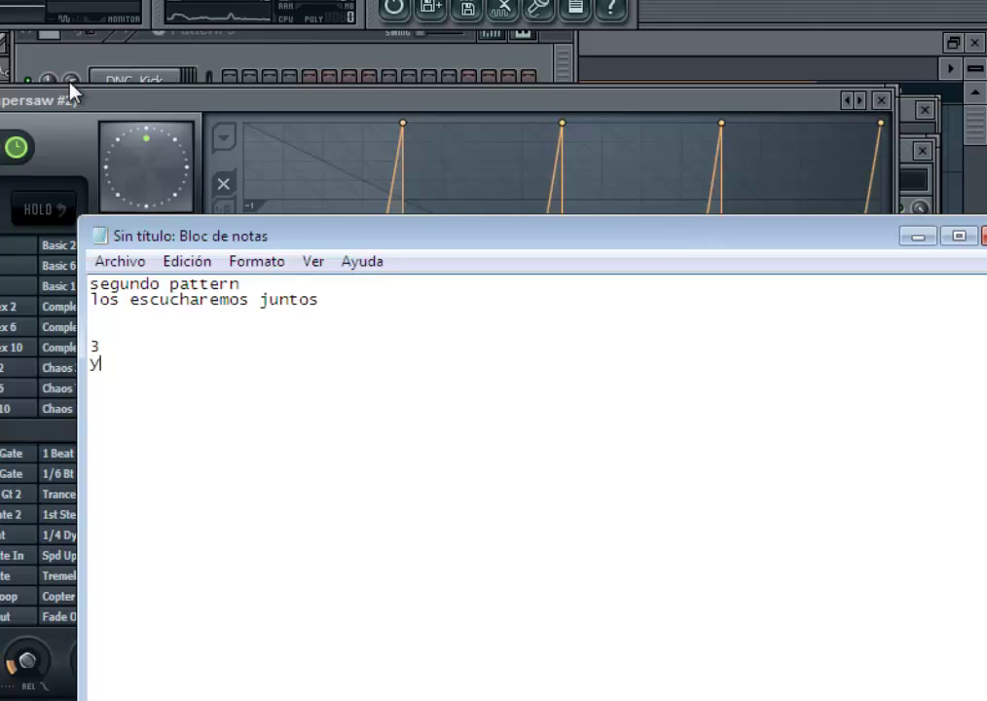
type("oo cre")
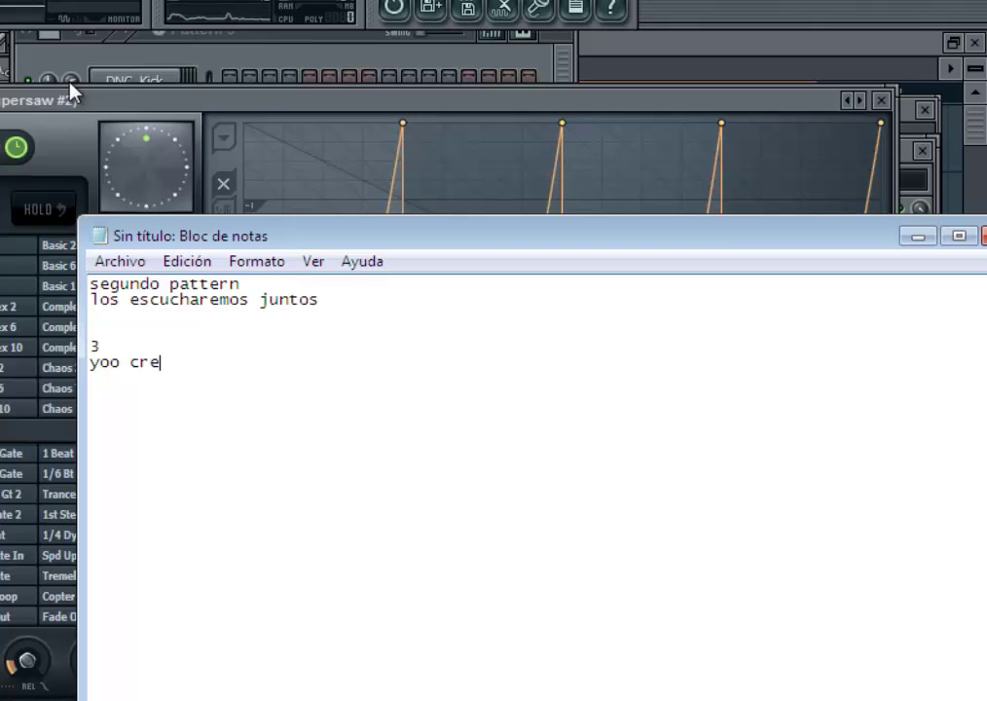
type("e el mio")
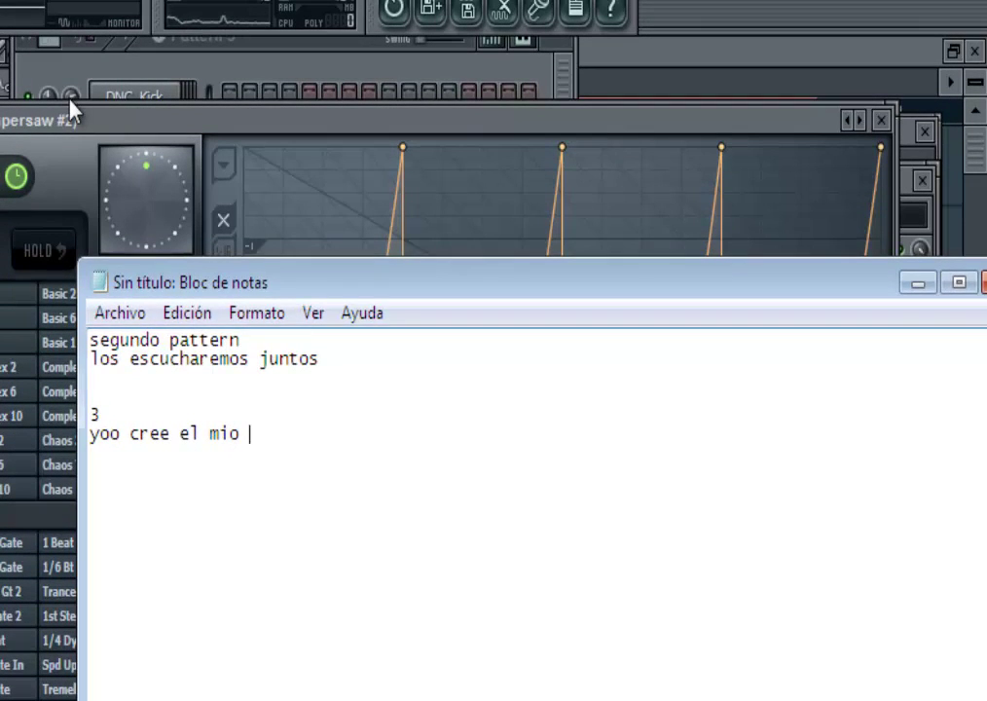
left_click(70, 101)
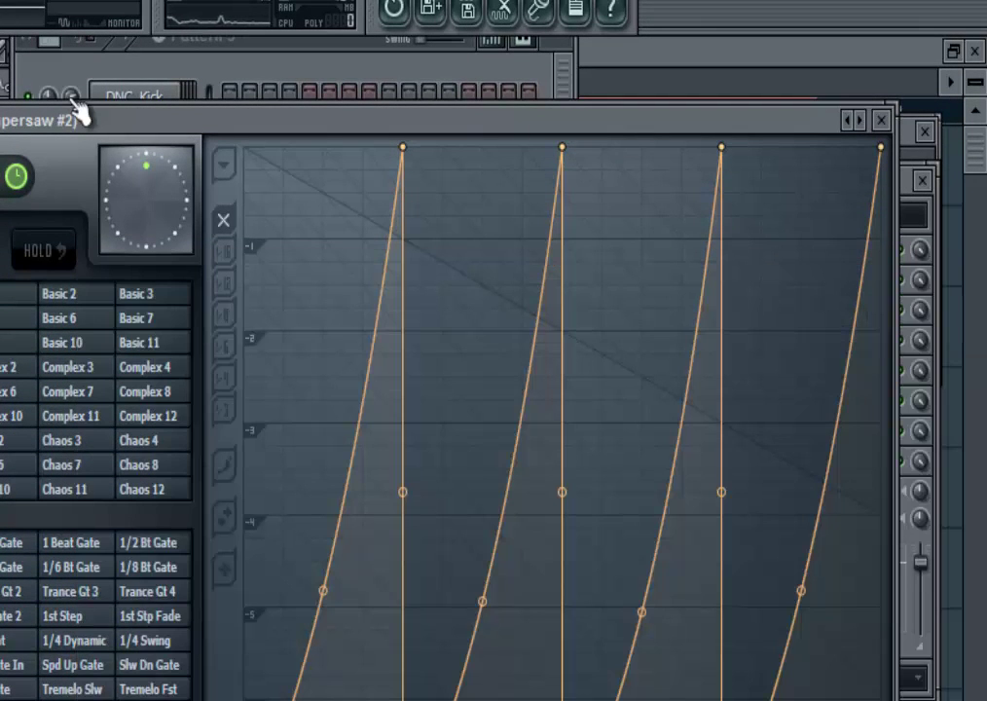
left_click(74, 103)
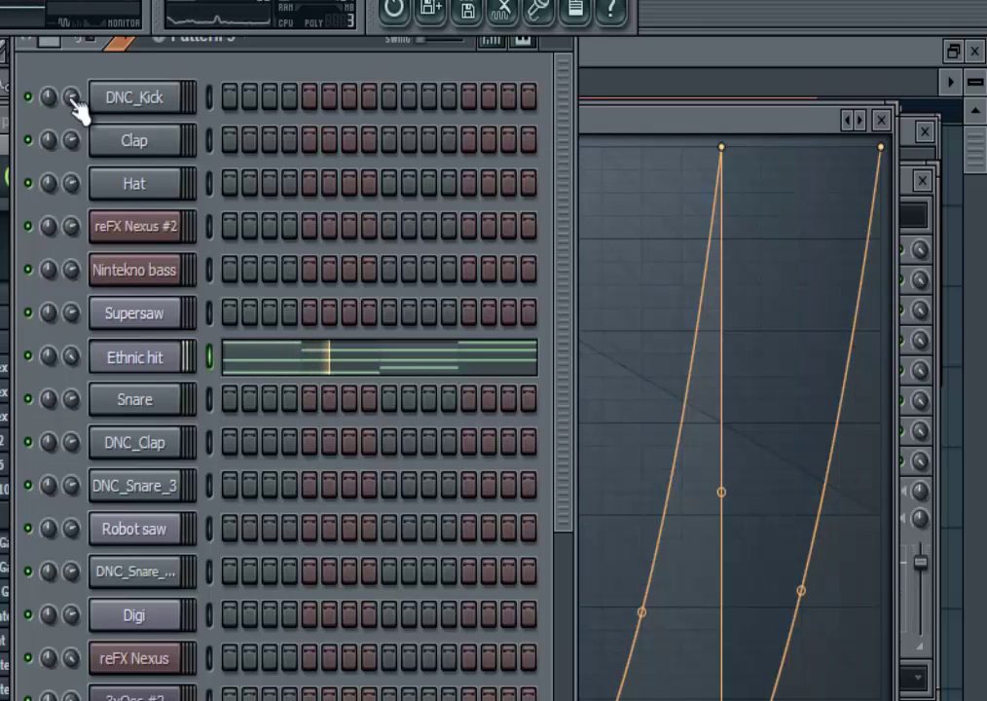
key("Menu")
key("Down")
key("Down")
key("Down")
key("Down")
key("Down")
key("Down")
key("Down")
key("Down")
key("Down")
key("Right")
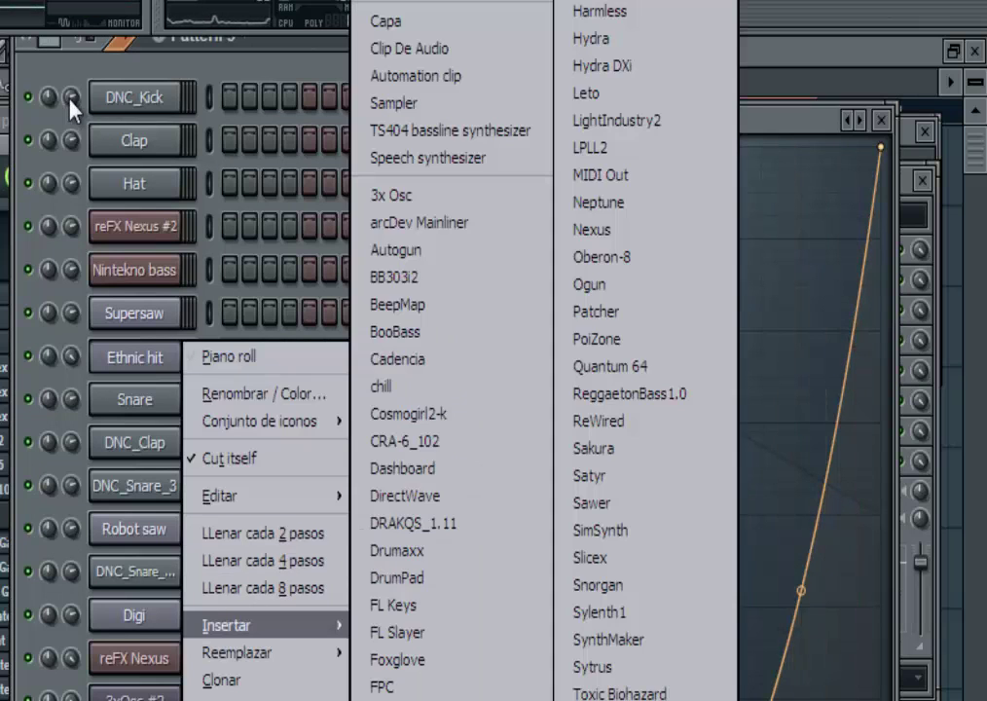
key("Escape")
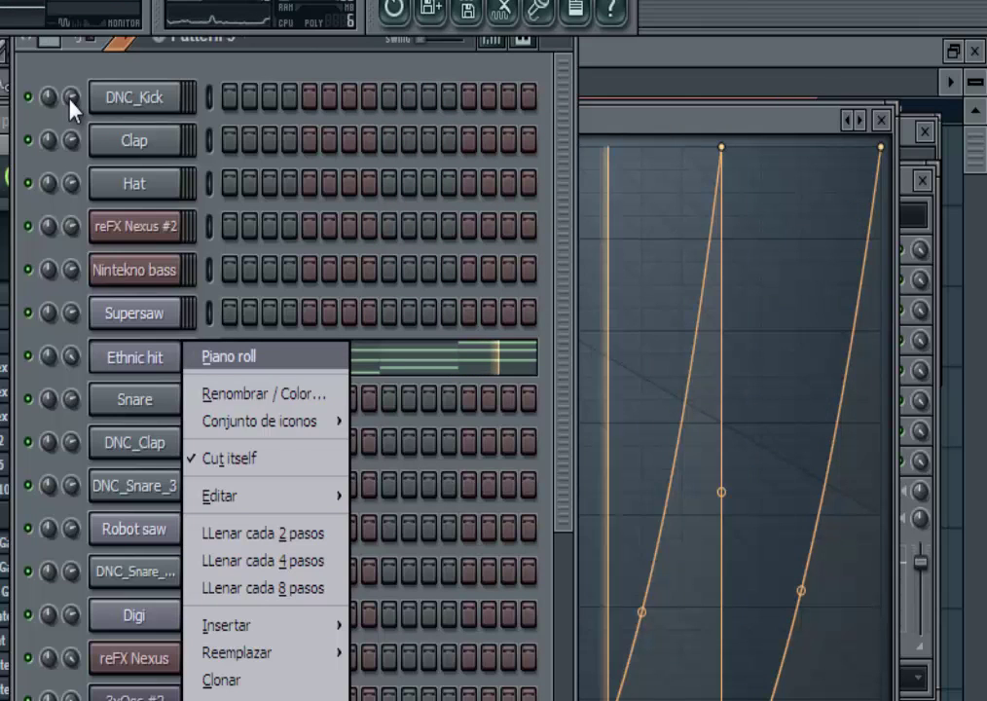
key("Down")
key("Up")
key("Escape")
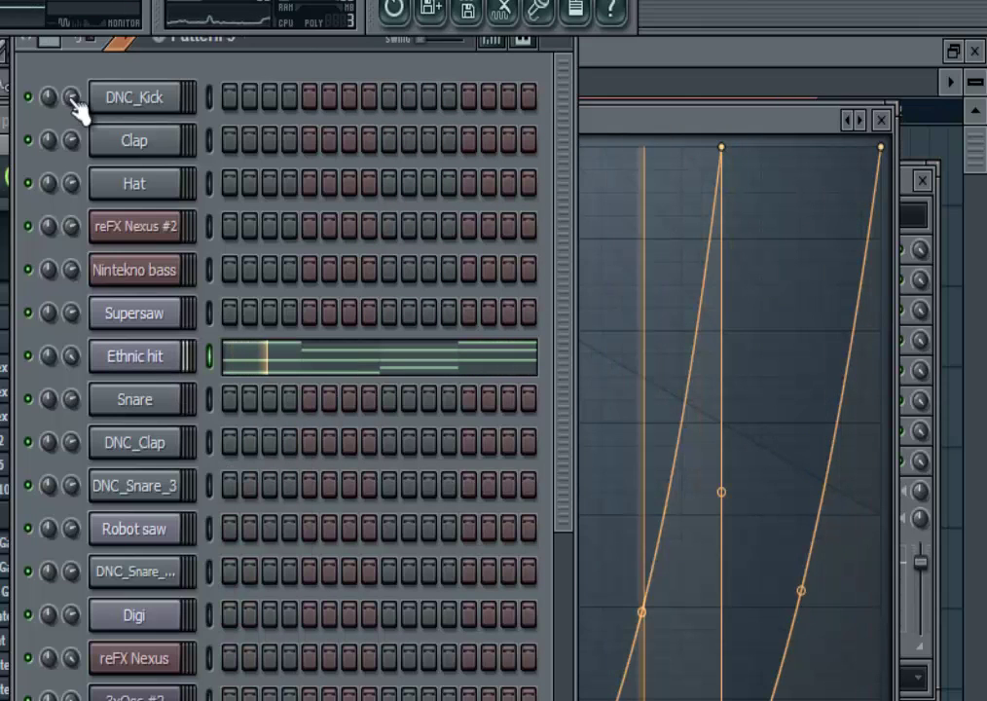
Open the Ethnic hit channel's settings and switch its Sytrus preset back to Supersaw.
key("Return")
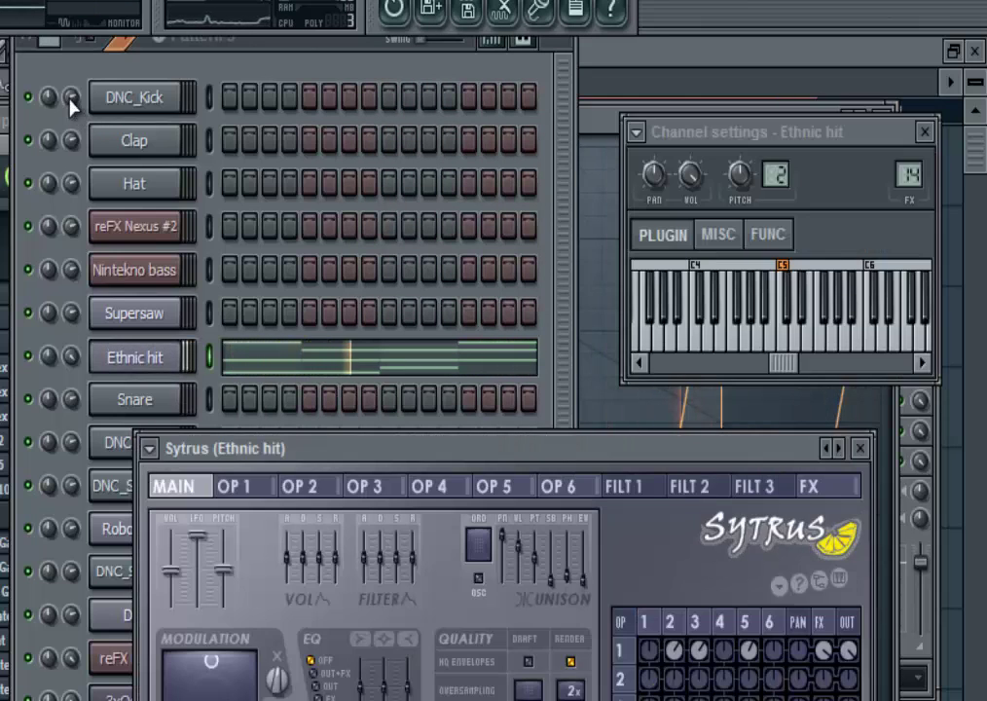
key("F8")
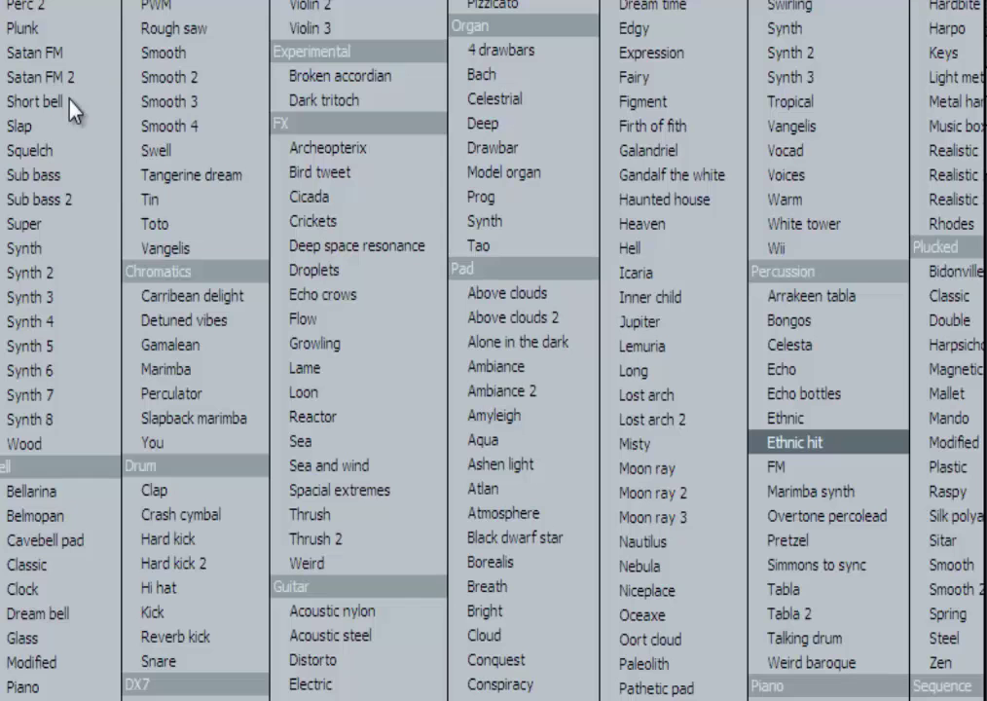
mouse_move(981, 224)
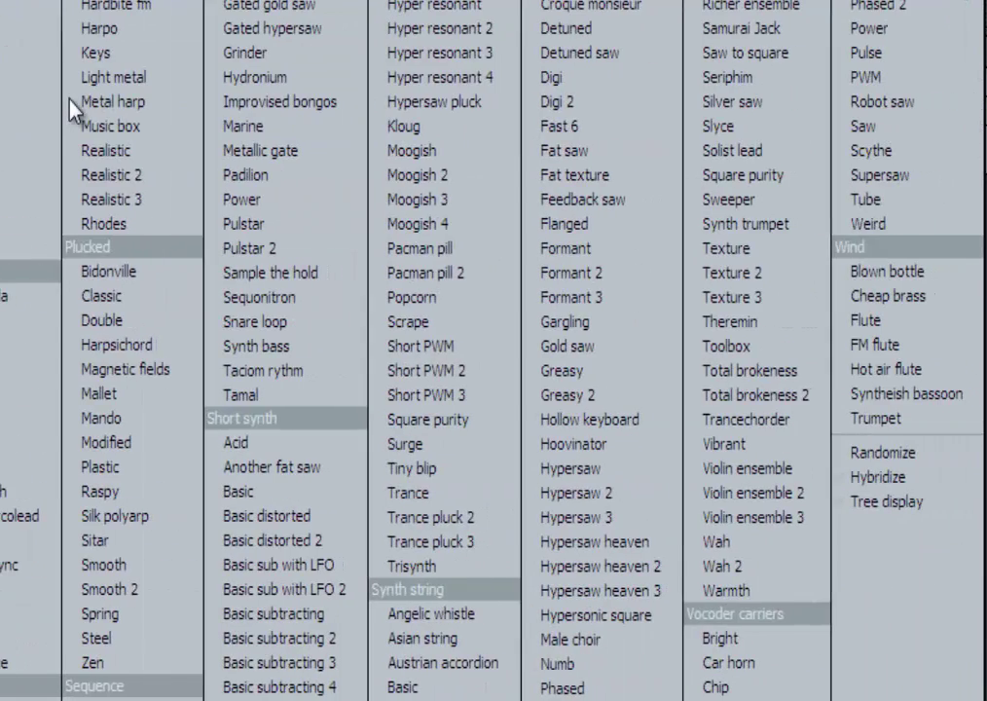
key("Up")
key("Return")
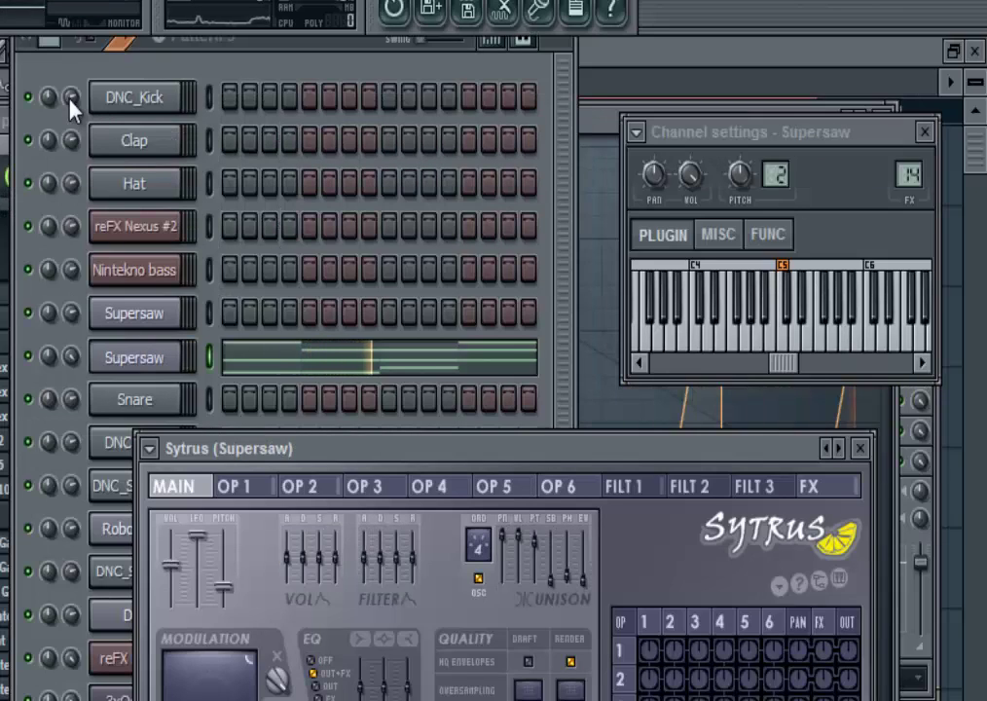
Add the line "sorry por eso" to the Notepad note, then return to the FL Studio channel rack.
key("alt+Tab")
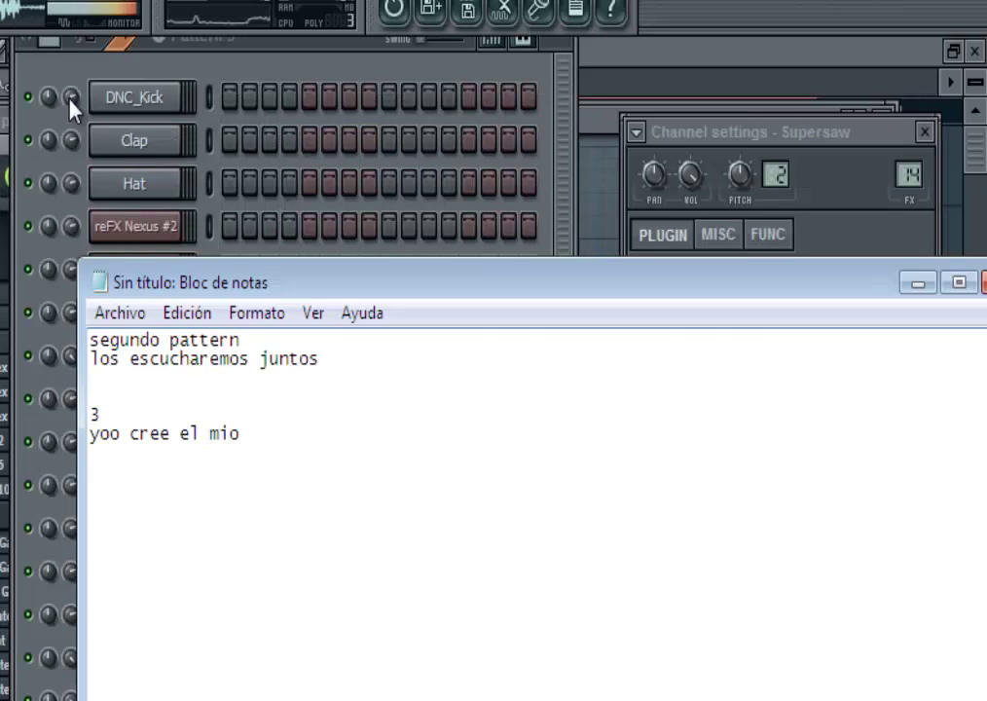
key("Return")
type("sorr")
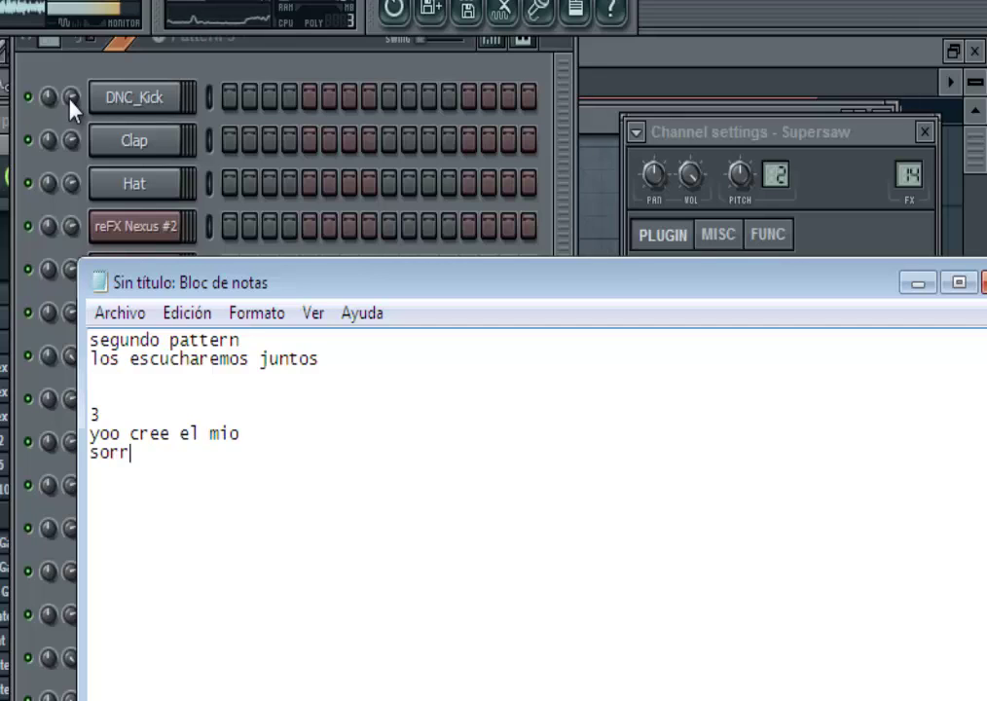
type("y por eso")
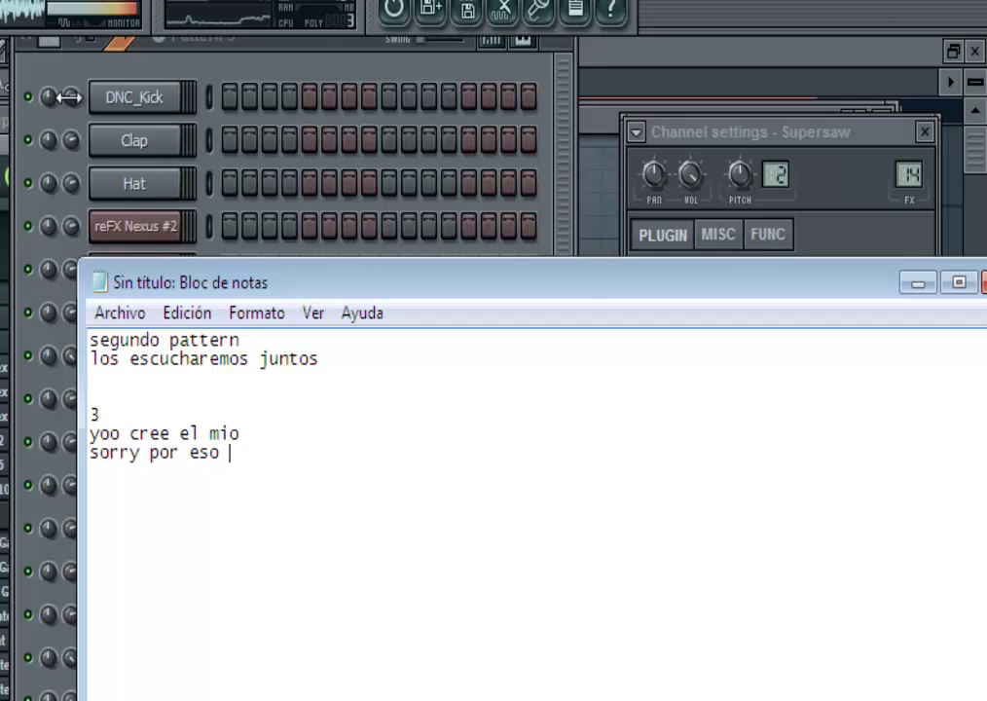
key("alt+Tab")
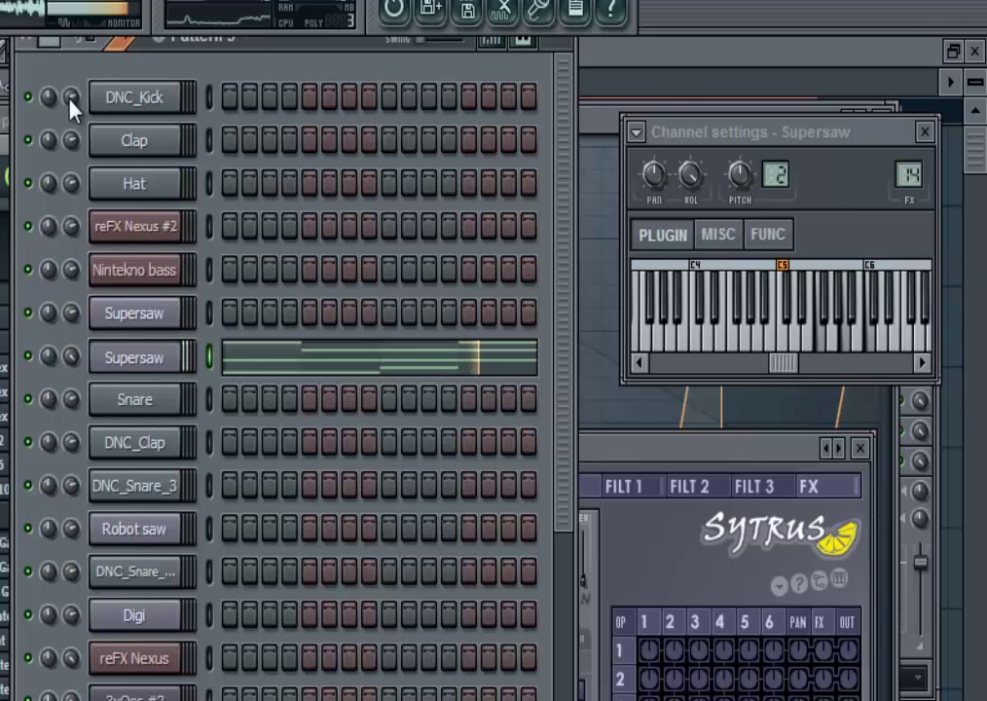
Add a second Pattern 3 clip on the second playlist track, starting at bar 5.
key("F5")
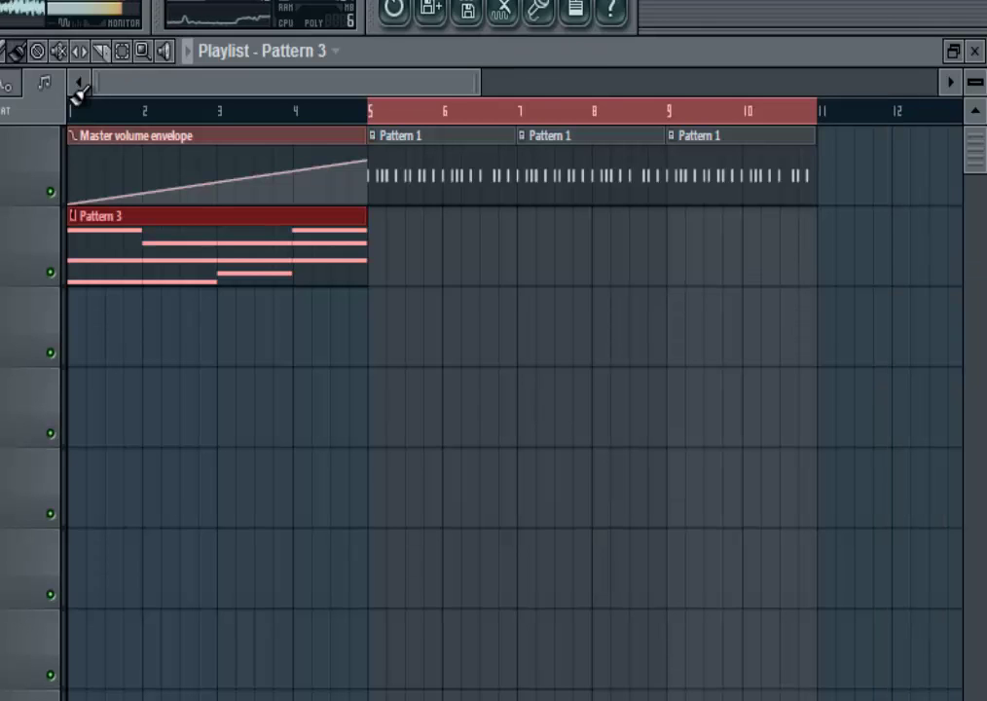
key("ctrl+b")
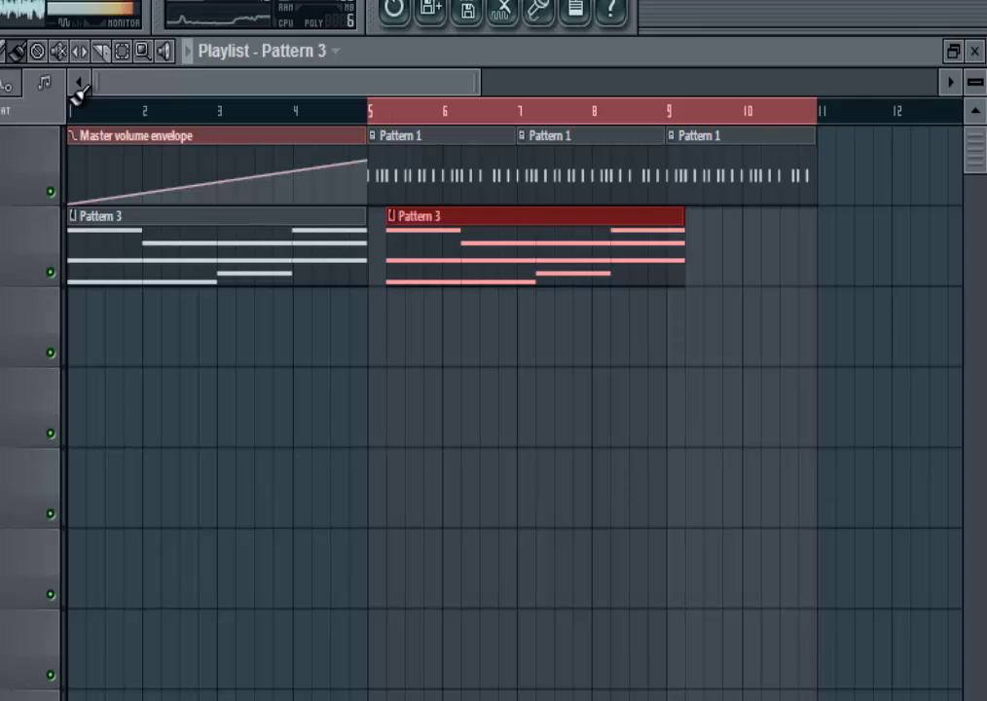
key("shift+Left")
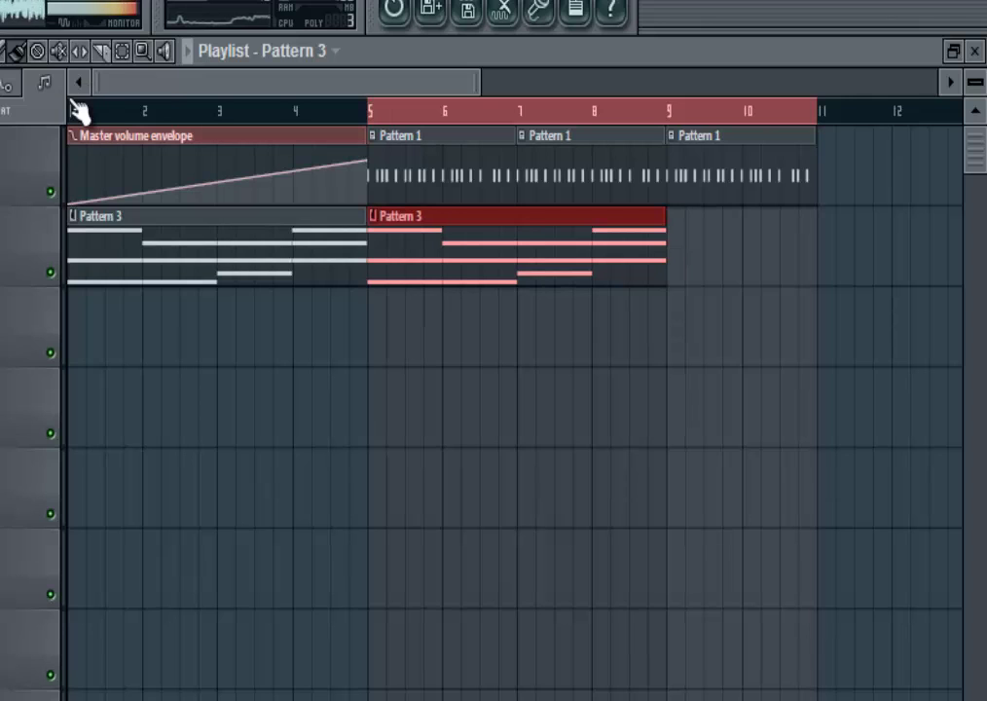
Play the song while adding a Pattern 3 clip at bar 9 and a Pattern 1 clip at bar 11, and clear the time selection.
key("space")
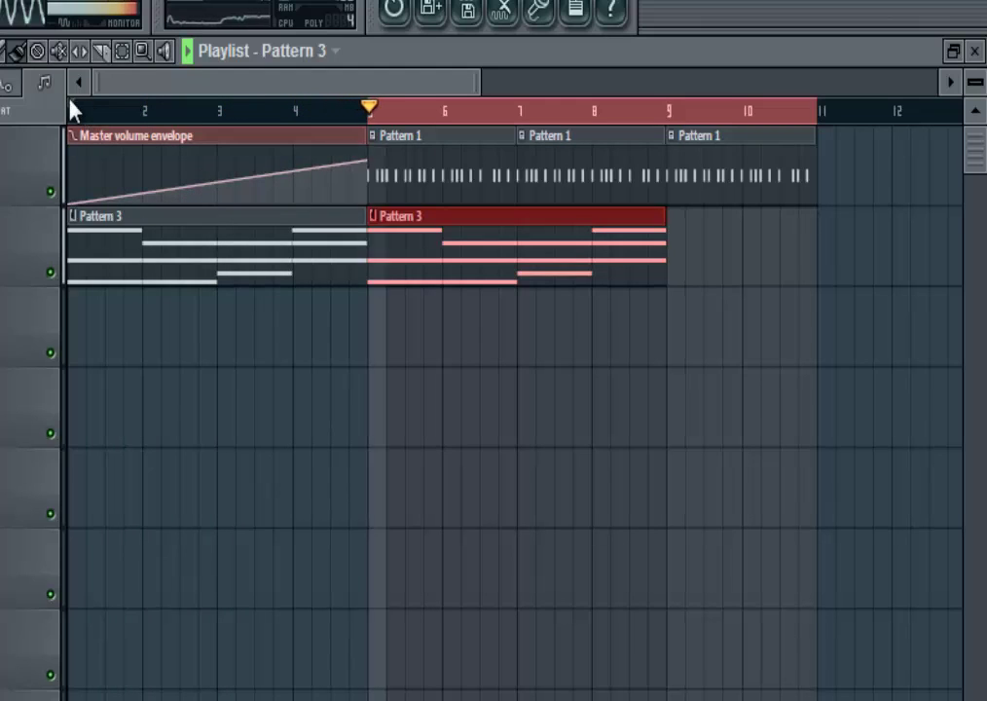
left_click_drag(70, 101, 68, 98)
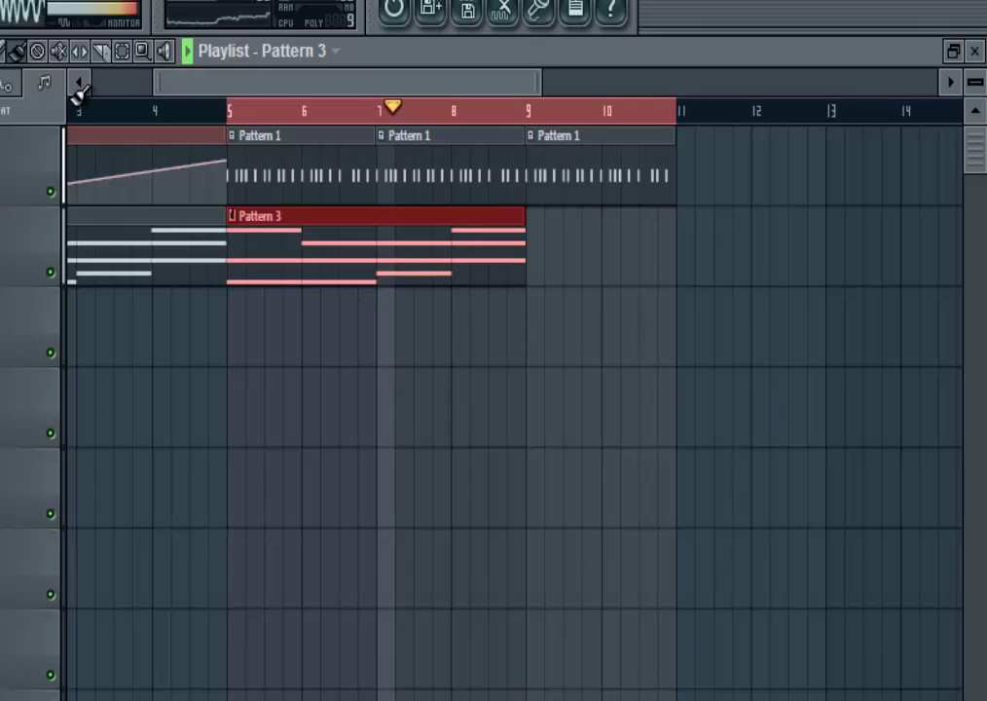
key("ctrl+b")
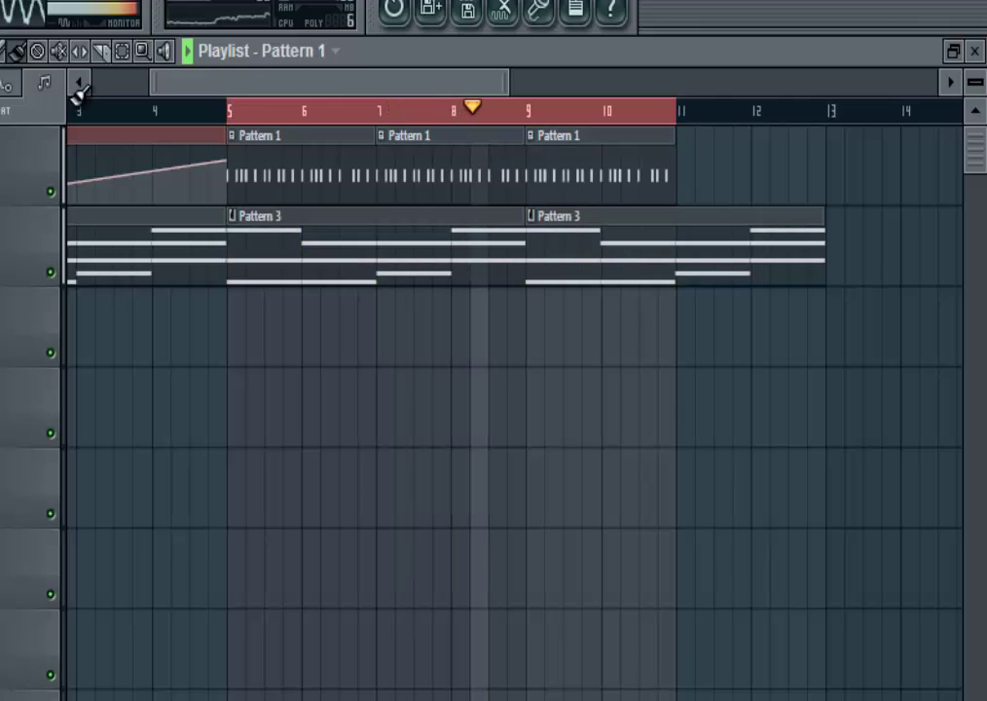
key("ctrl+b")
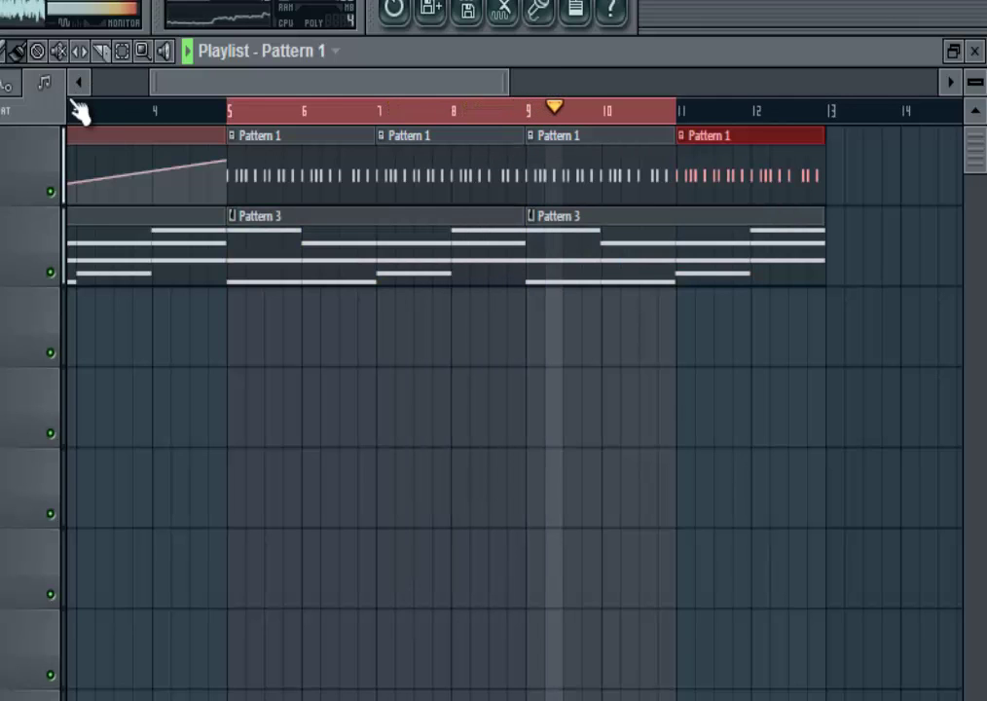
key("ctrl+d")
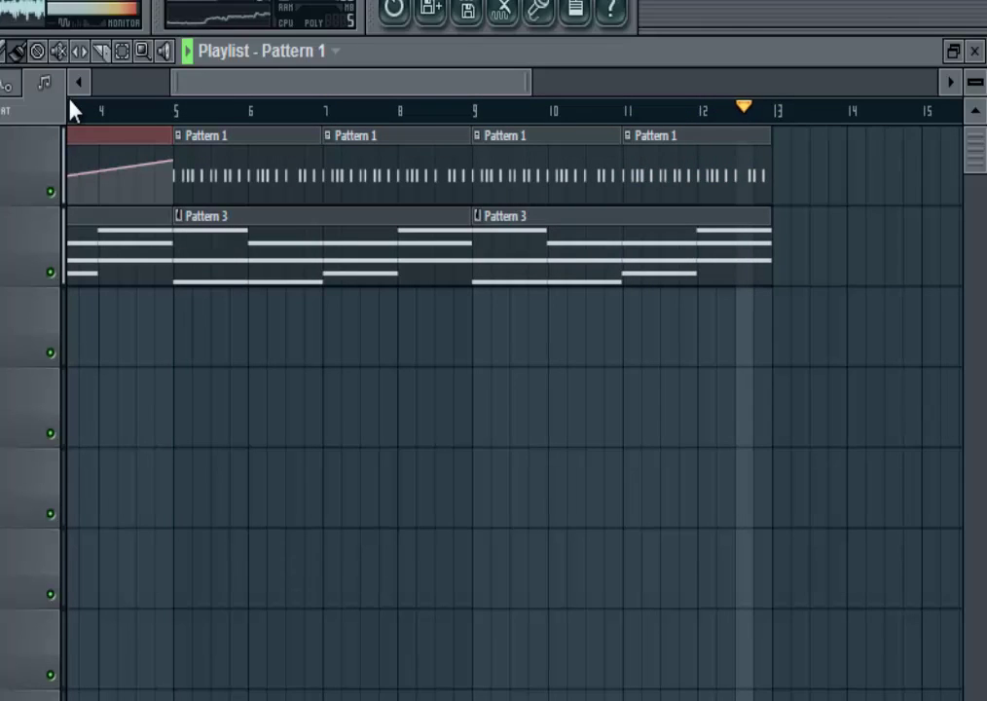
scroll(70, 101, "right", 5)
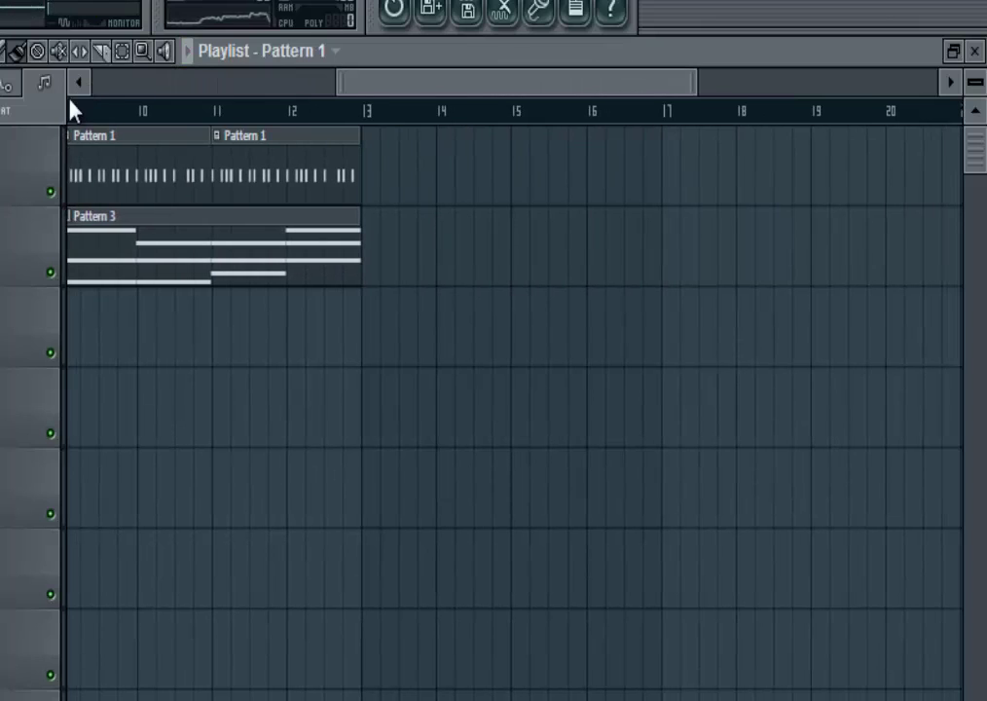
Switch to Notepad and add "ok" and, after two blank lines, "ya esta el inicio" to the note.
key("alt+Tab")
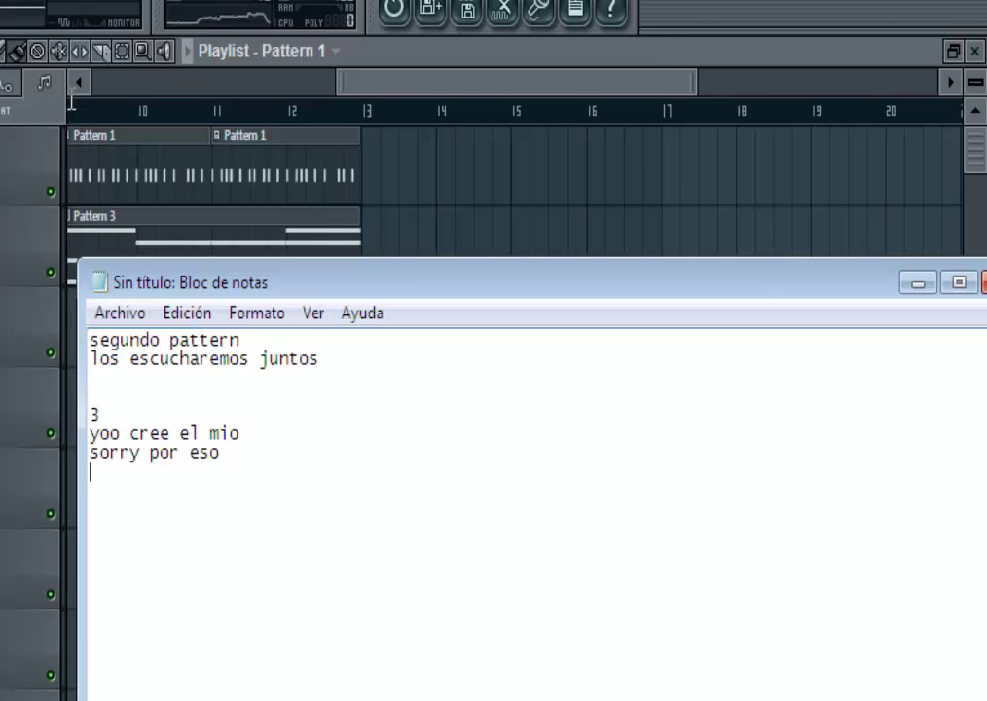
type("ok")
key("Return")
key("Return")
key("Return")
type("ya est")
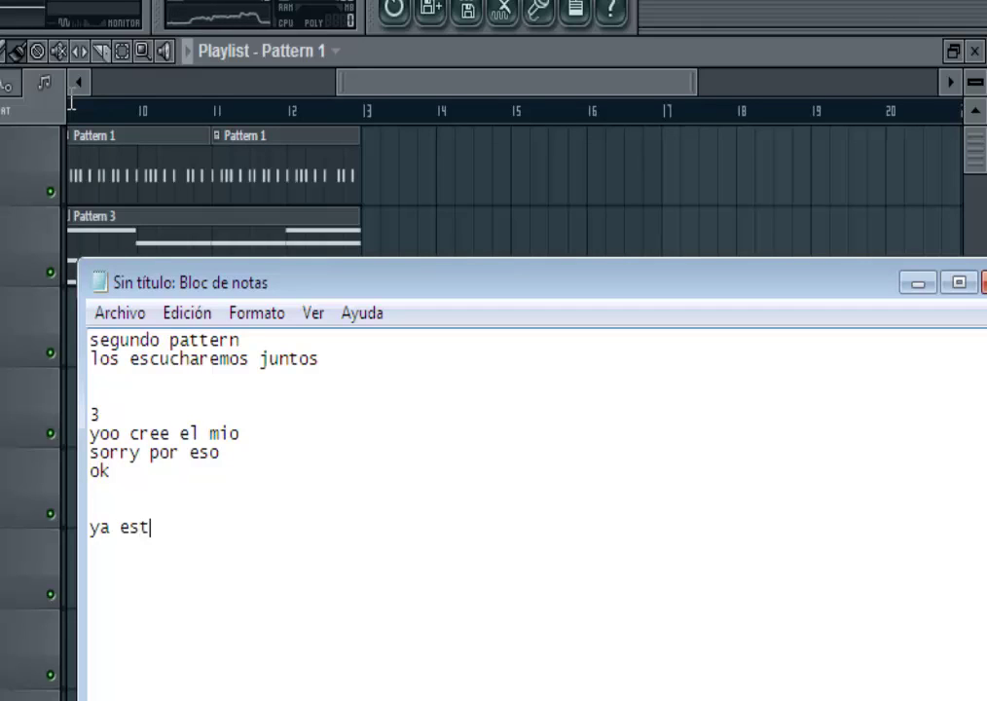
type("a el inicio")
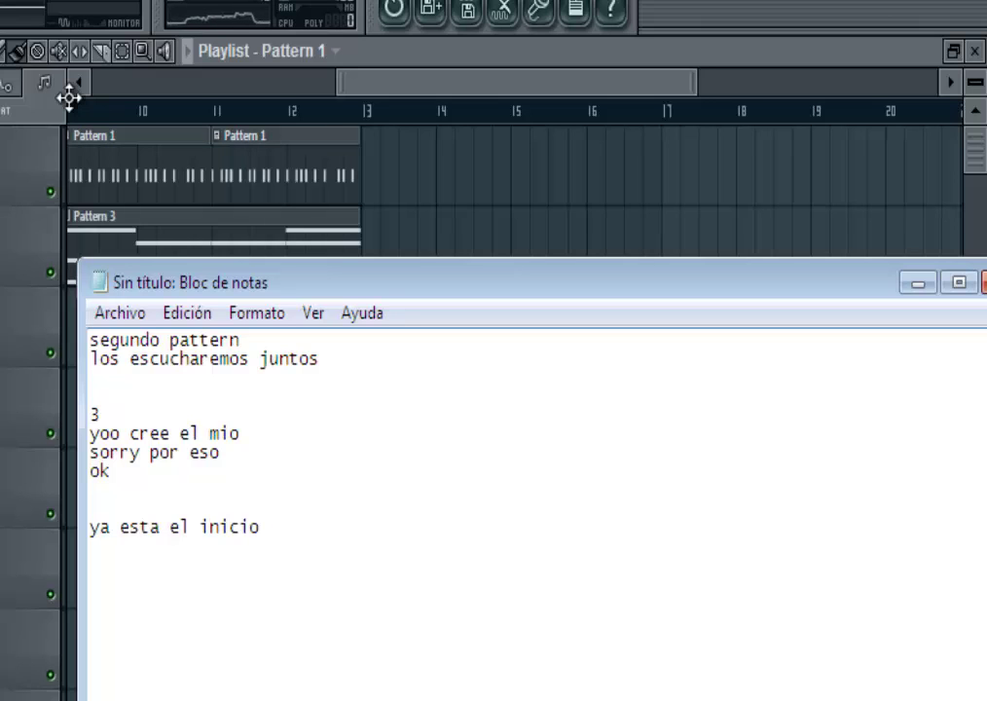
Open the Supersaw channel's Pattern 3 notes in the FL Studio piano roll and show them from the first bars.
double_click(329, 234)
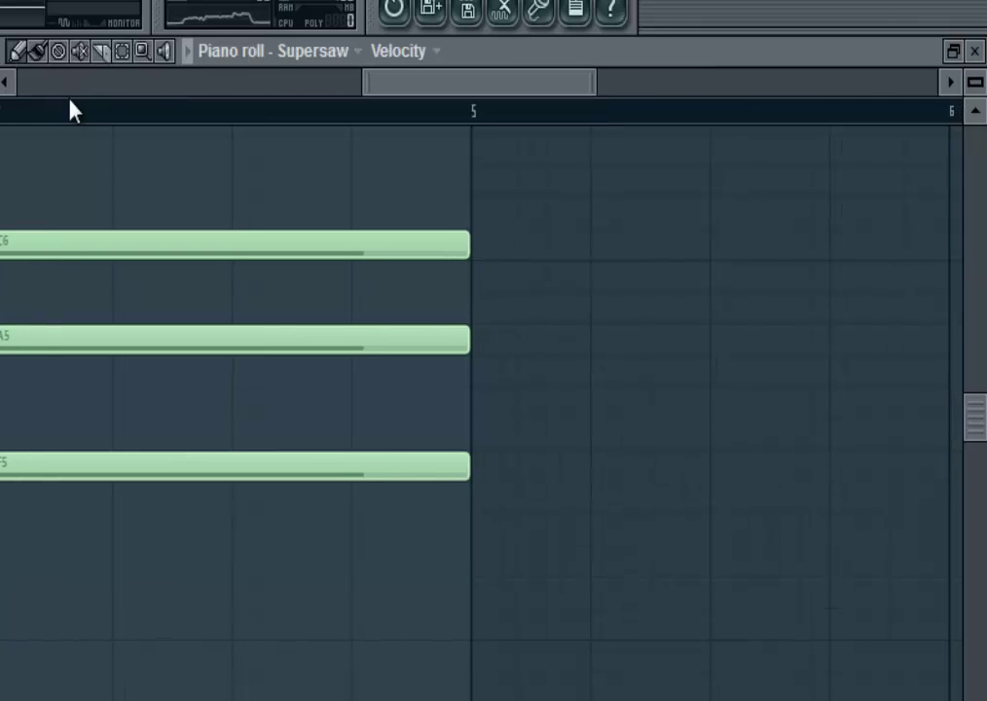
left_click_drag(479, 82, 133, 81)
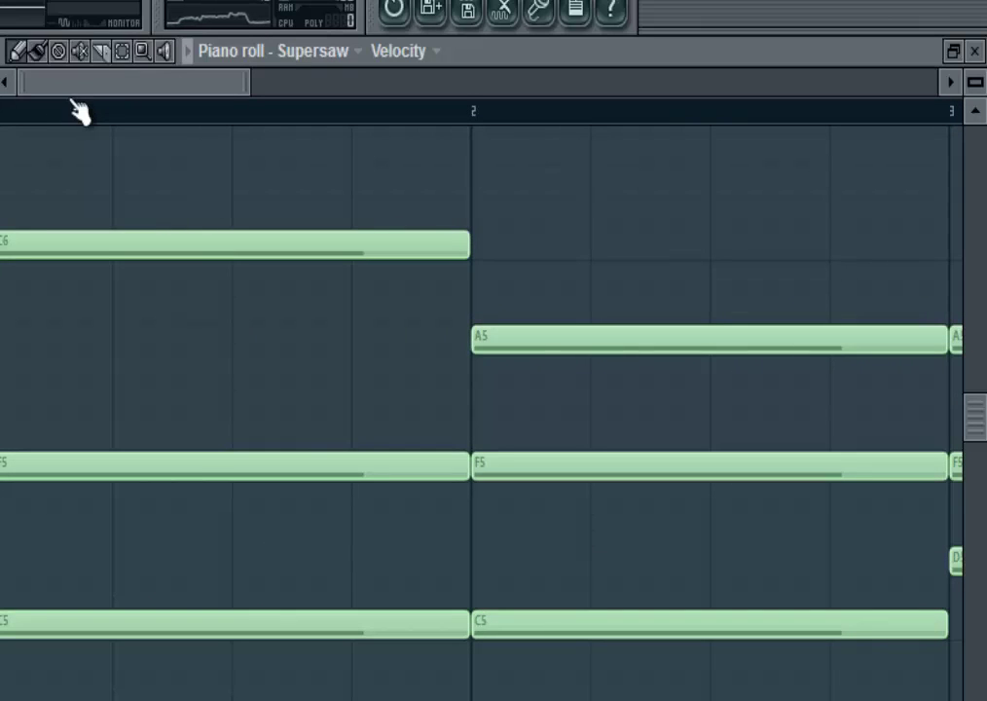
left_click(165, 50)
left_click(195, 292)
left_click(195, 292)
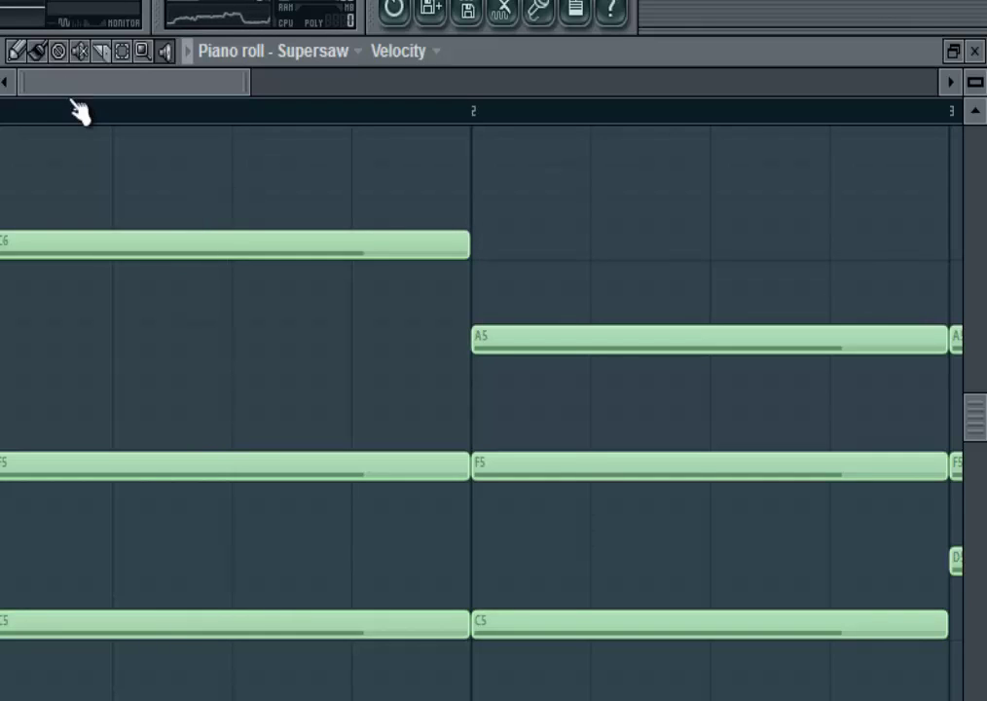
key("F6")
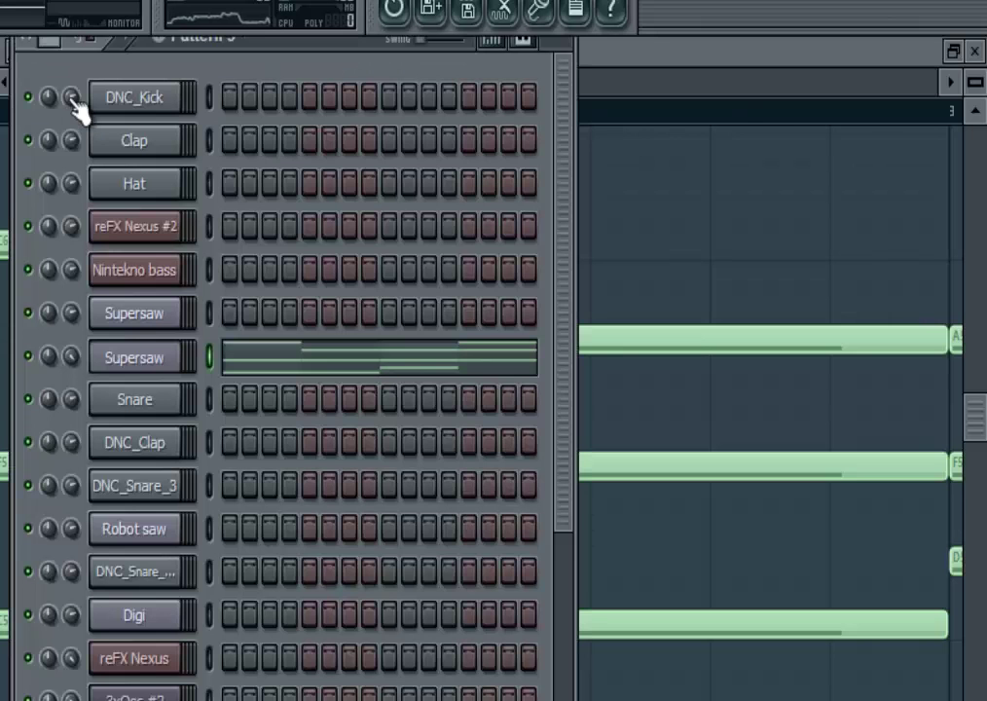
key("F5")
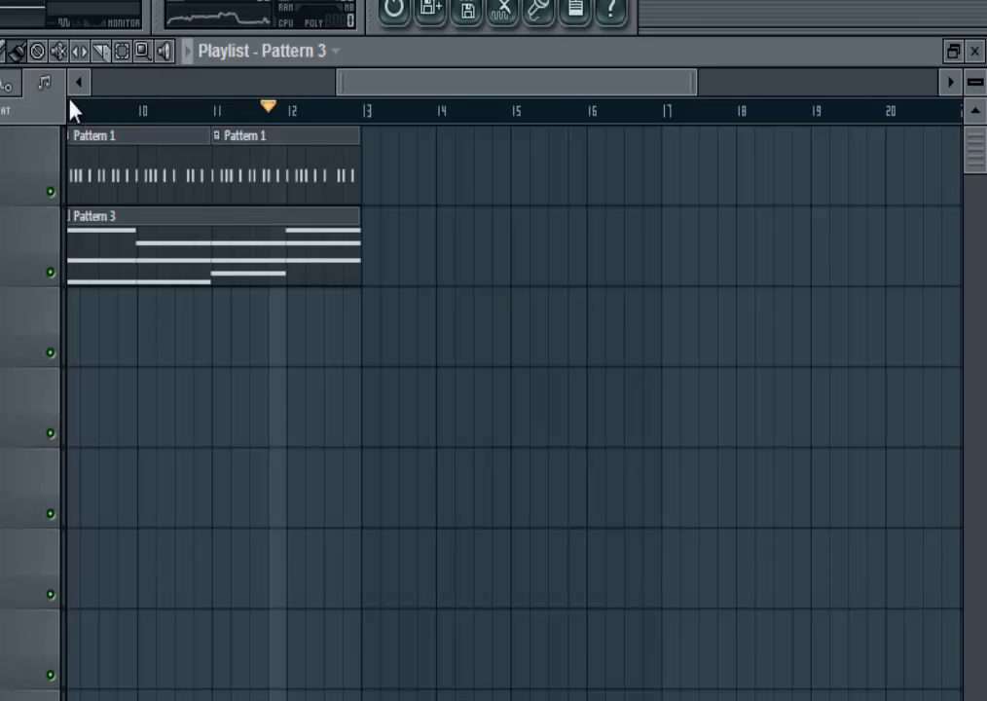
key("F6")
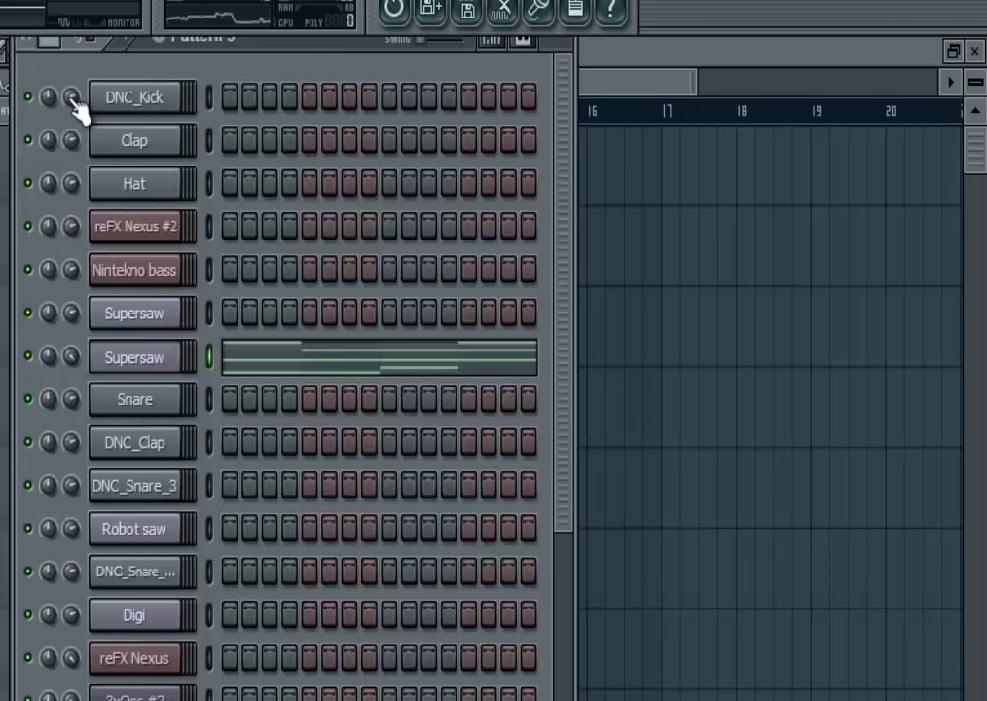
key("F8")
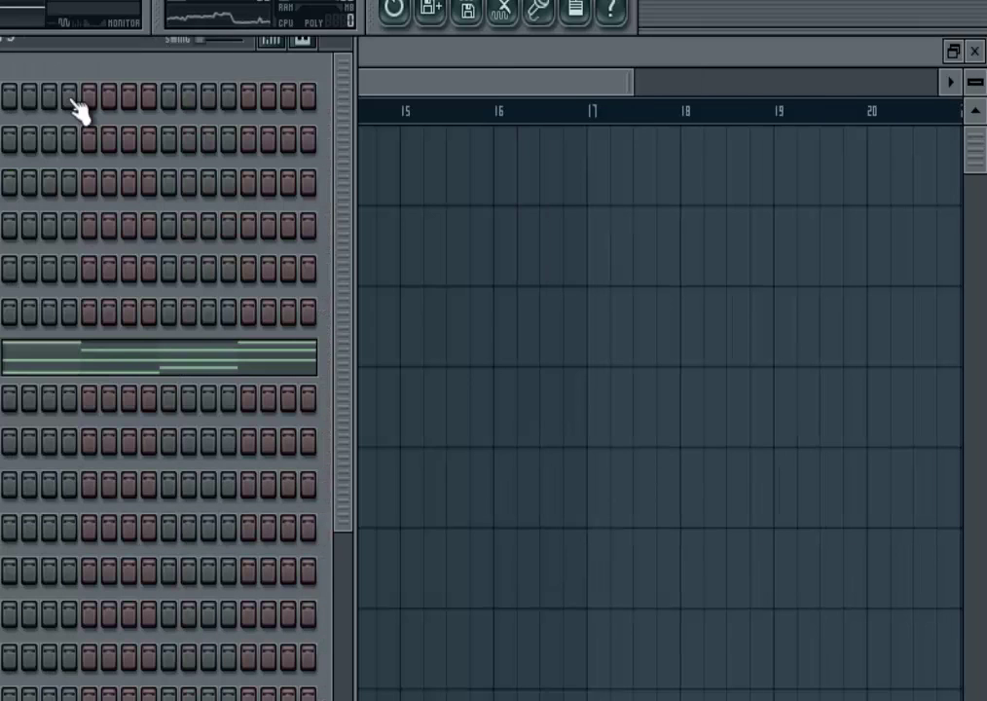
Play back Pattern 3's Supersaw chords in the piano roll with the notes up to bar 5 in view.
key("F7")
key("space")
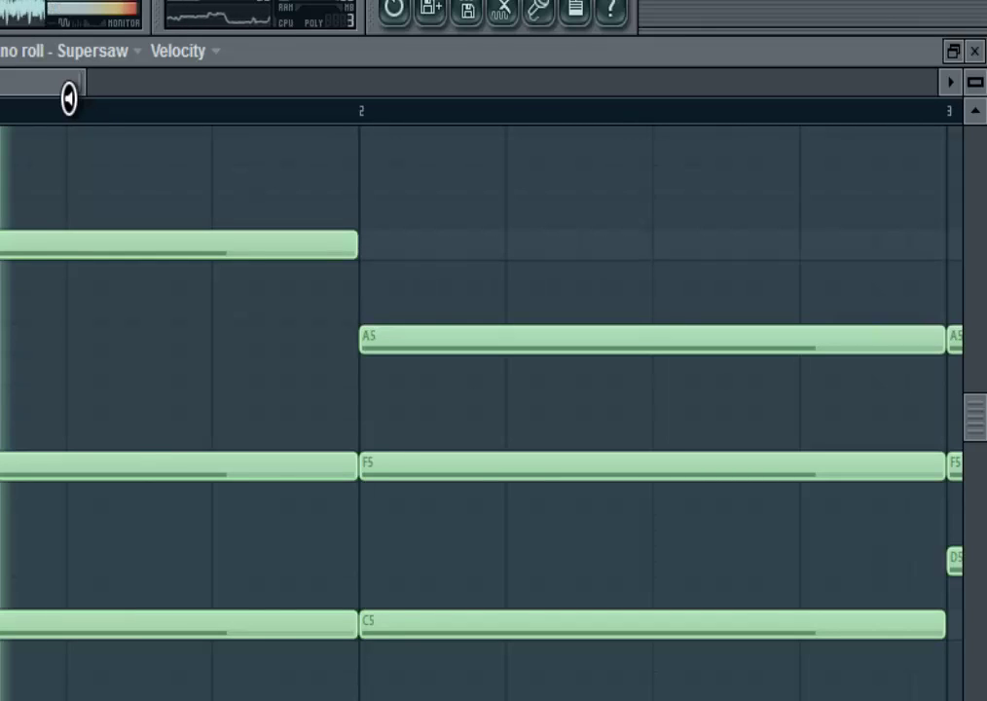
key("space")
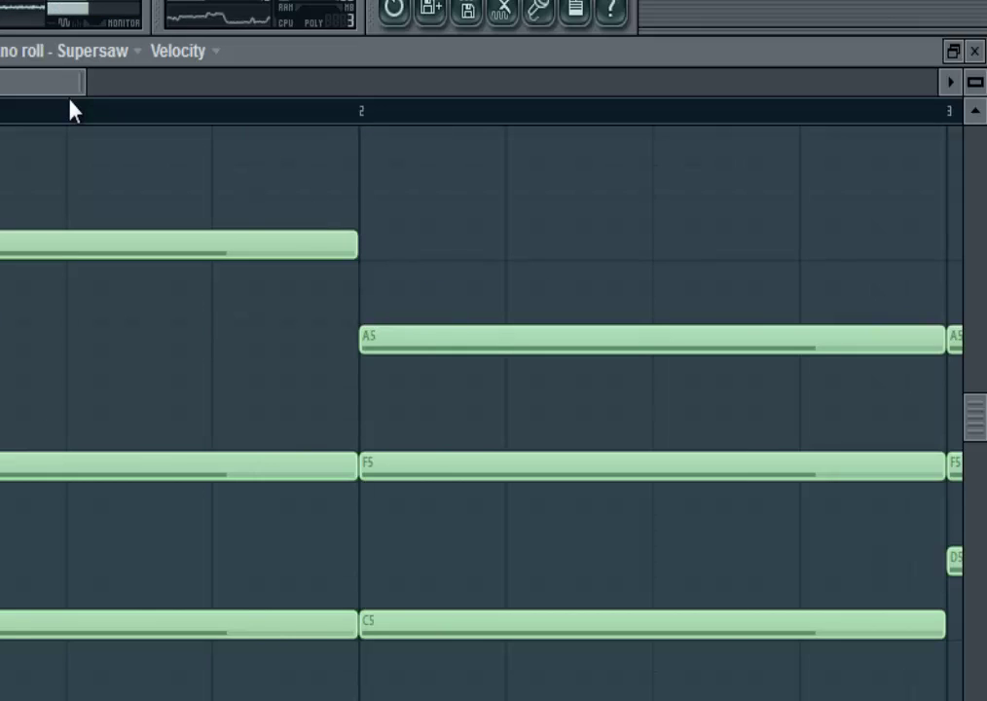
left_click_drag(68, 98, 69, 98)
scroll(69, 98, "down", 5)
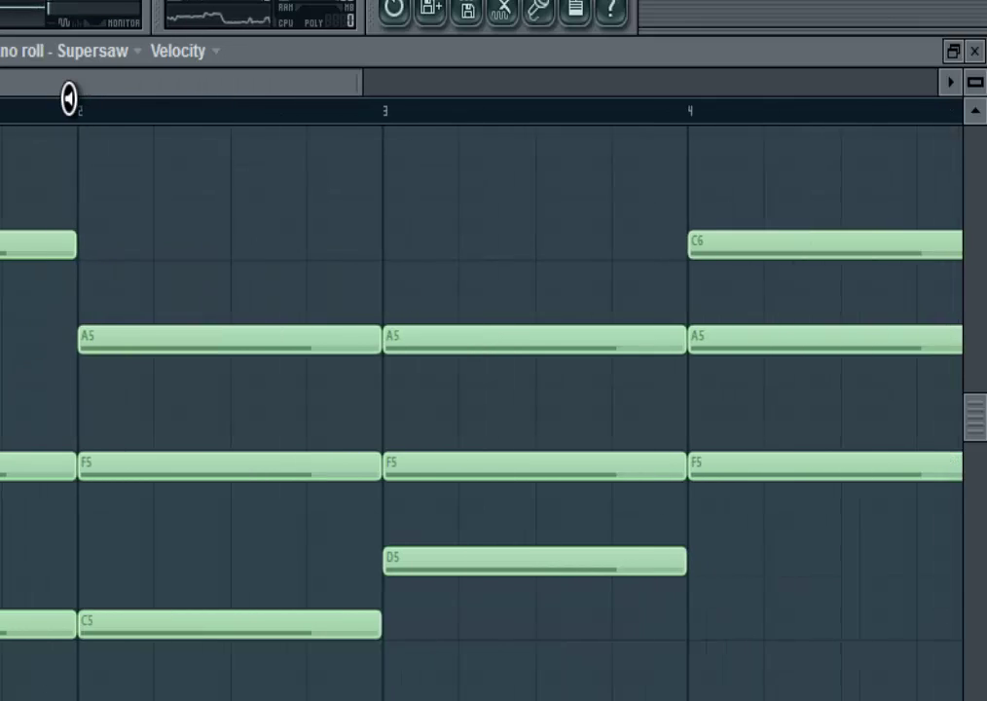
key("space")
key("space")
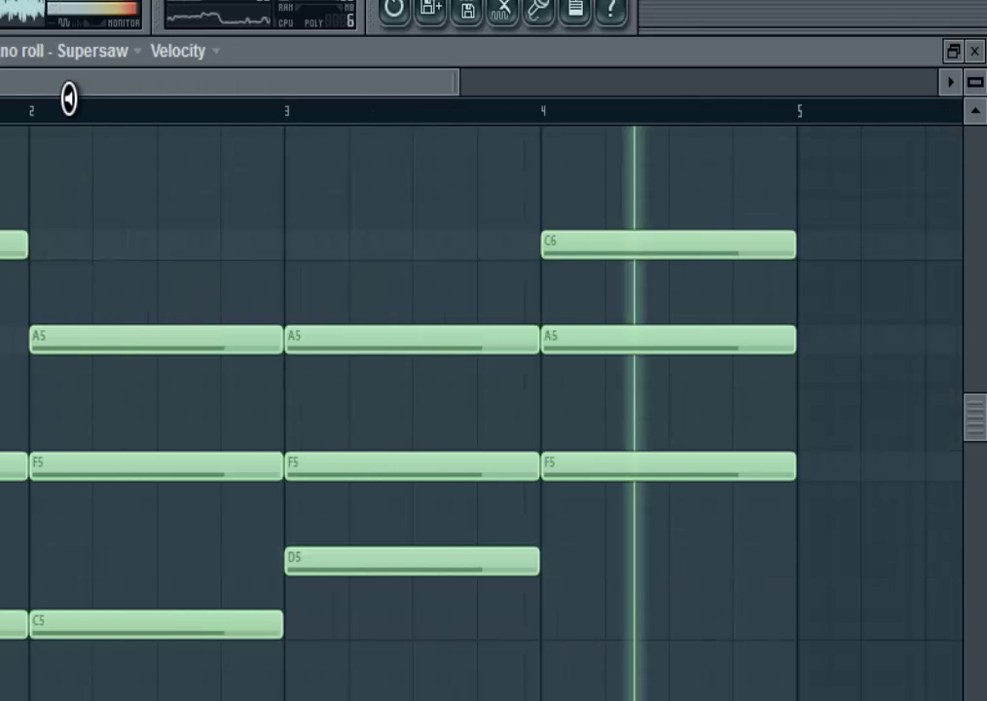
left_click_drag(634, 390, 500, 389)
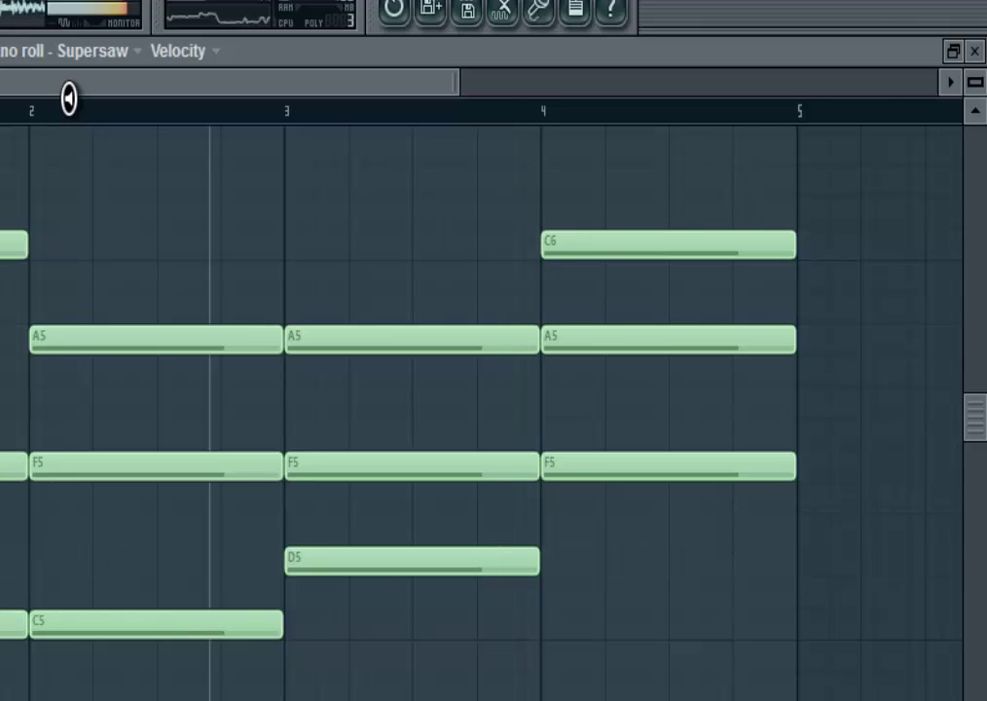
key("space")
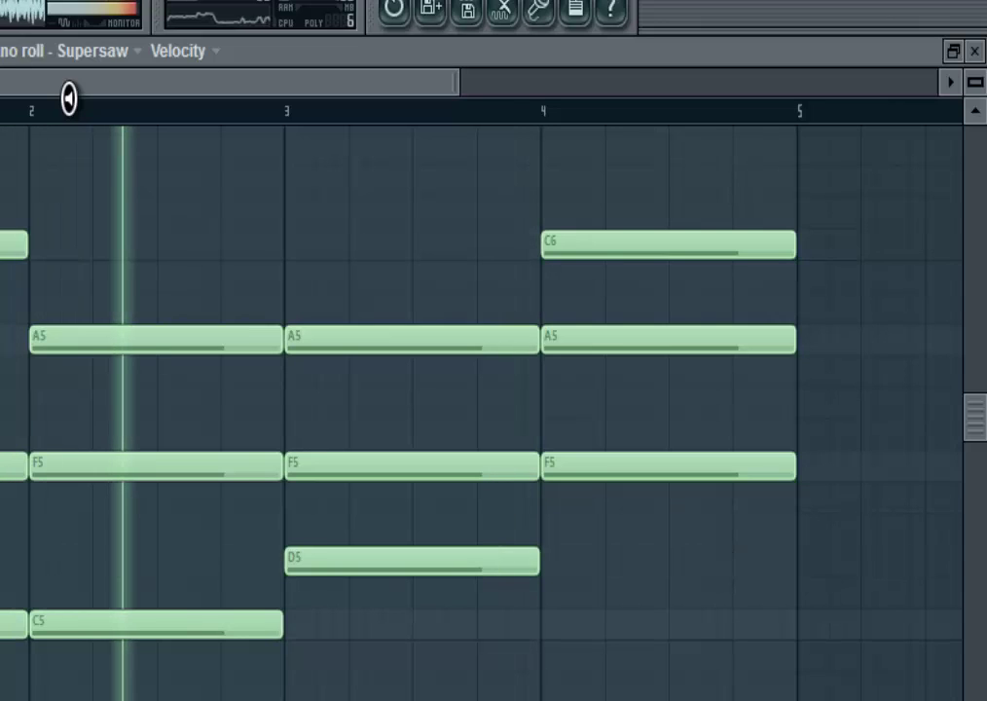
key("space")
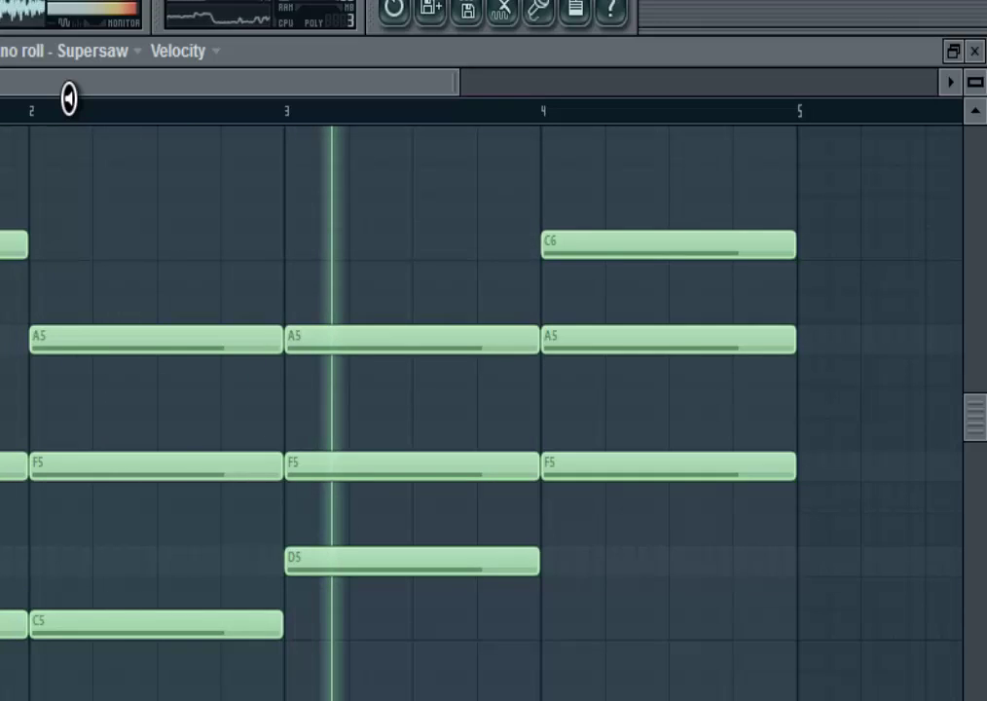
key("space")
key("space")
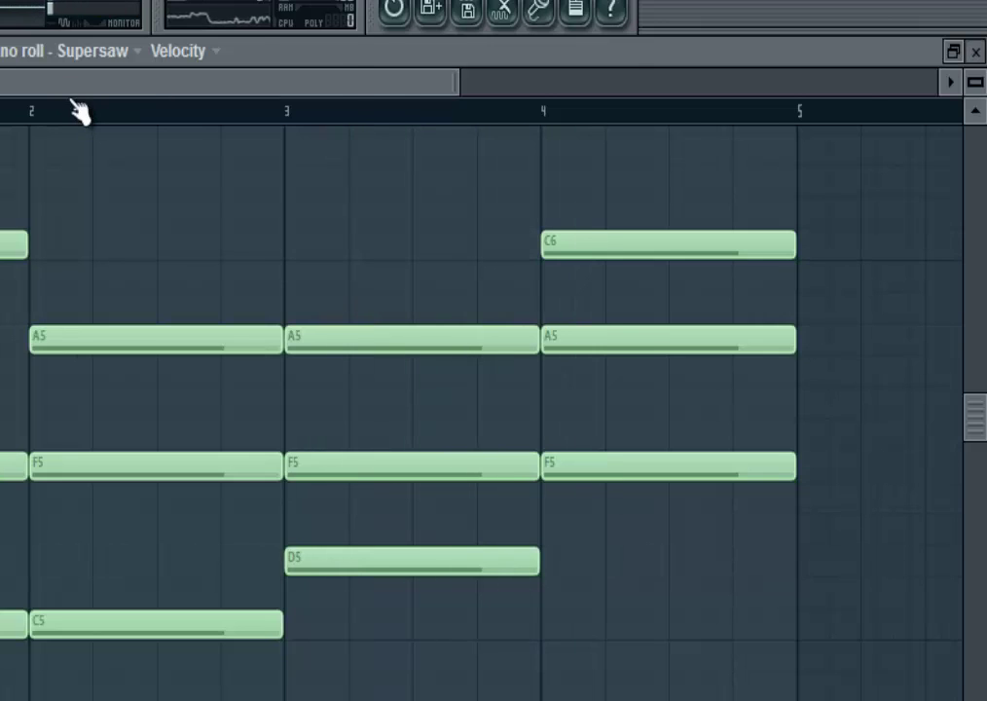
Return to the playlist and place a Pattern 3 clip at bar 14 with Pattern 1 clips above it at bars 14 and 16.
key("F7")
key("F6")
left_click(70, 103)
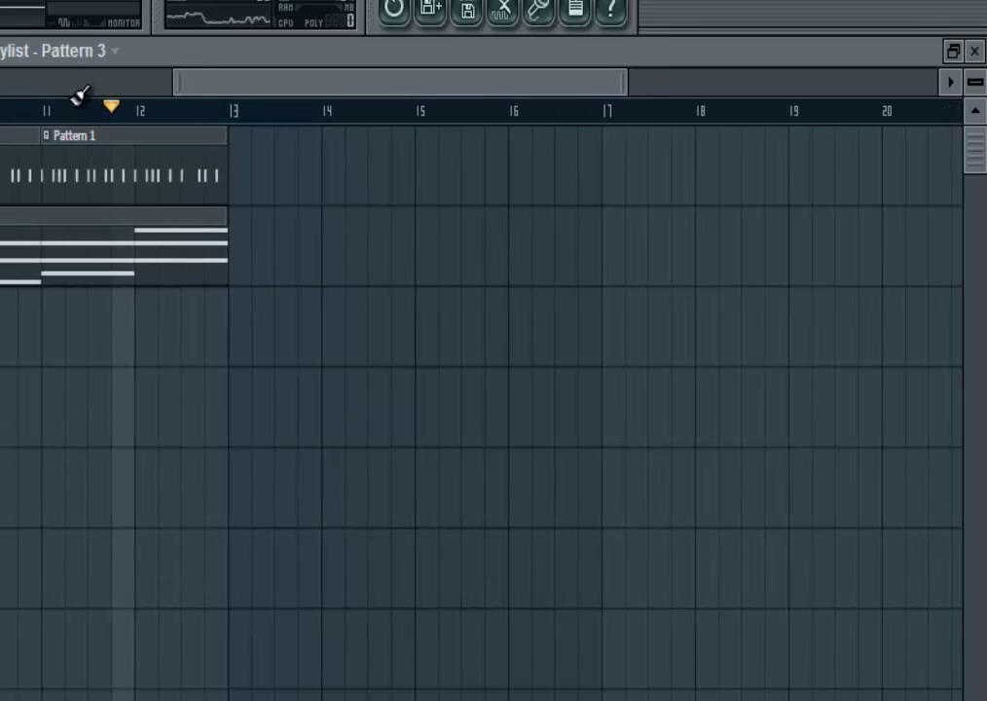
left_click(330, 243)
left_click(136, 167)
left_click(329, 168)
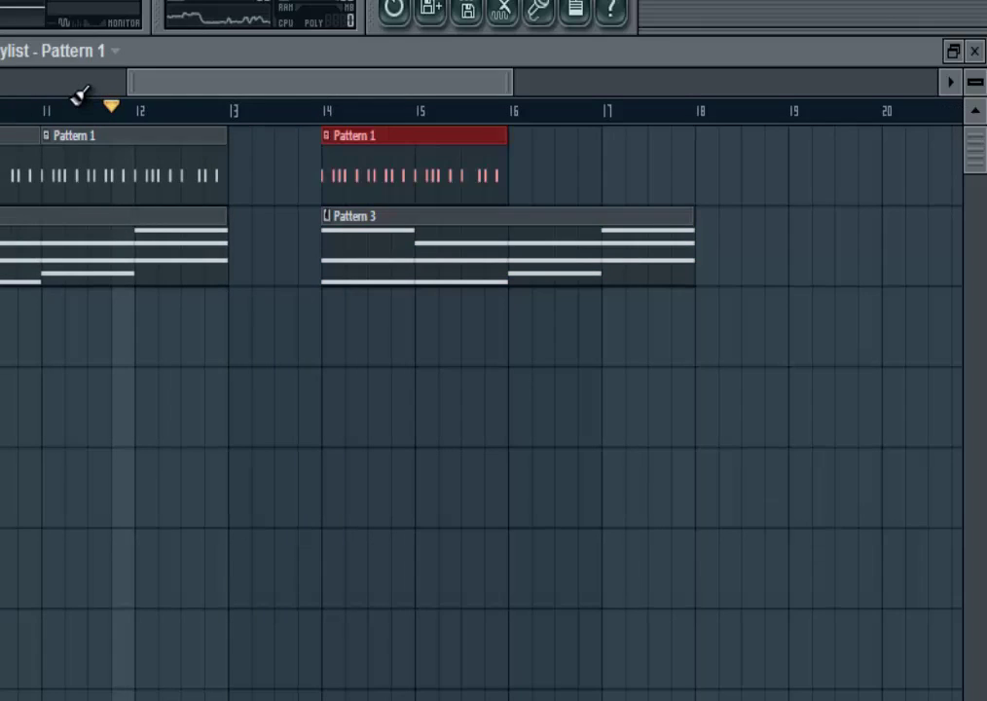
key("ctrl+b")
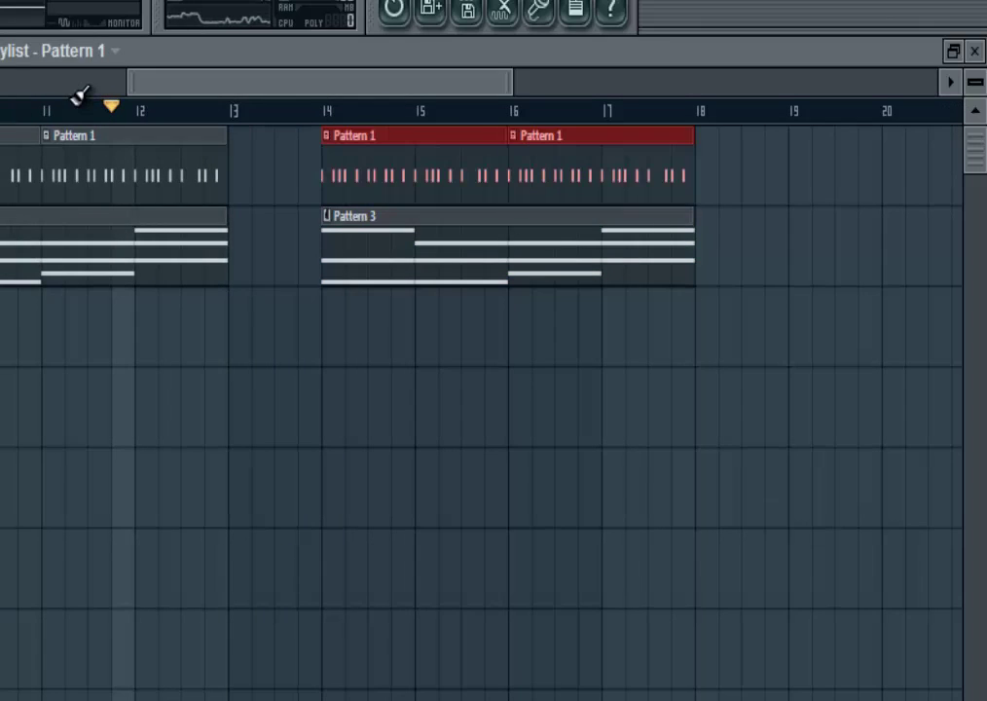
Place the DNC_Snare_3 #2 - Channel pitch automation clip at bar 14 on the third playlist track.
left_click(78, 52)
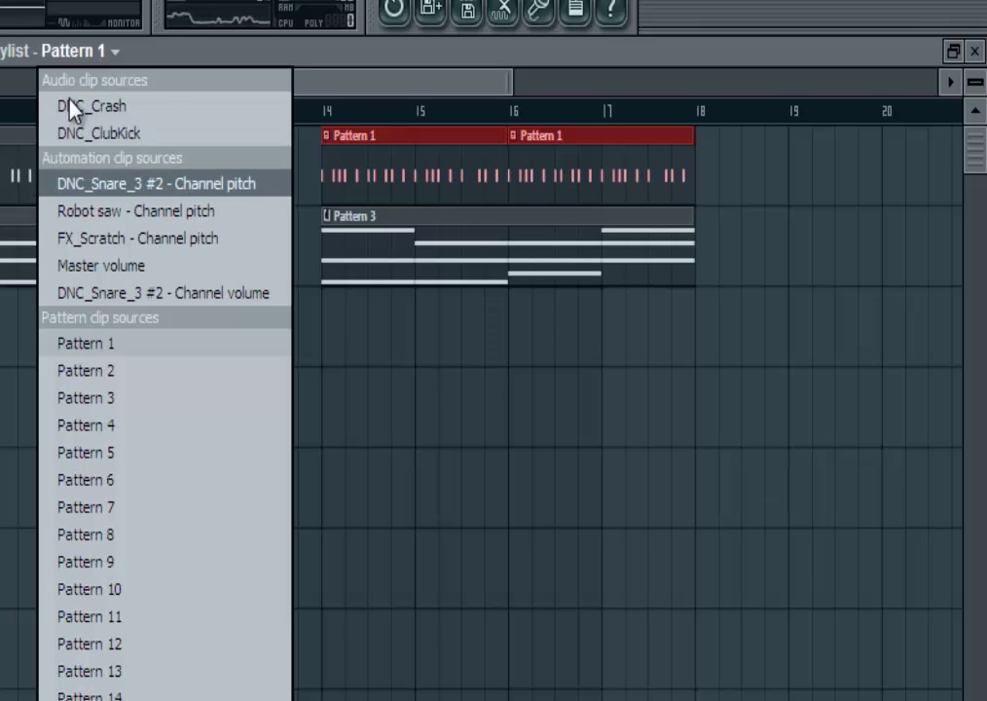
left_click(156, 184)
left_click(333, 329)
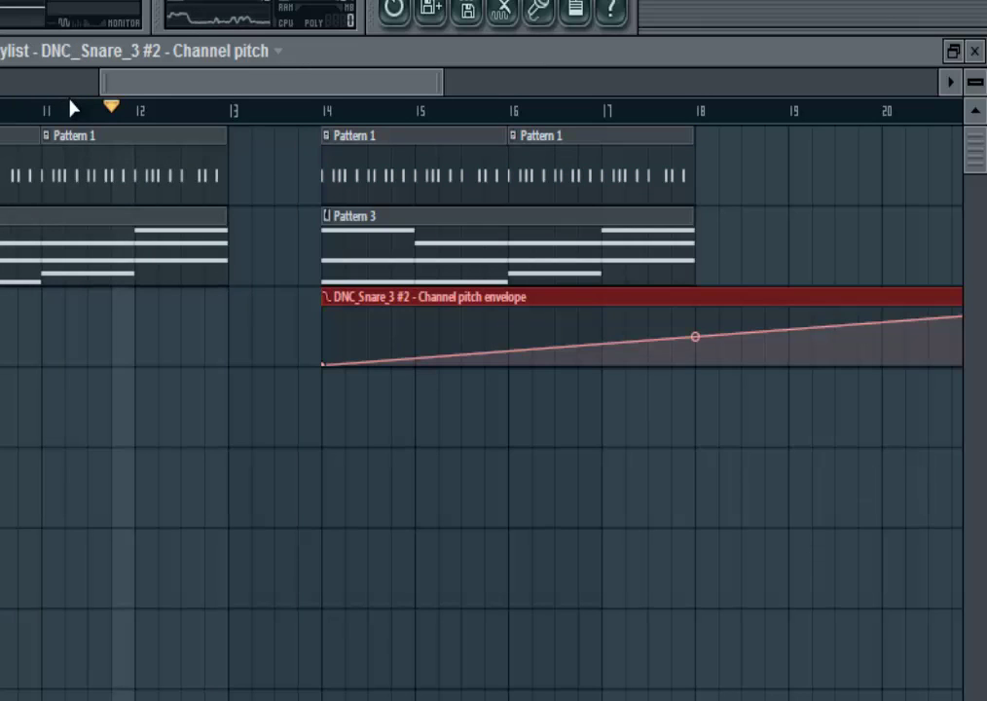
Add Pattern 3 at bar 18, Pattern 1 at bars 18 and 20, and Pattern 4 at bar 14 below the snare pitch envelope.
left_click(623, 246)
left_click(709, 245)
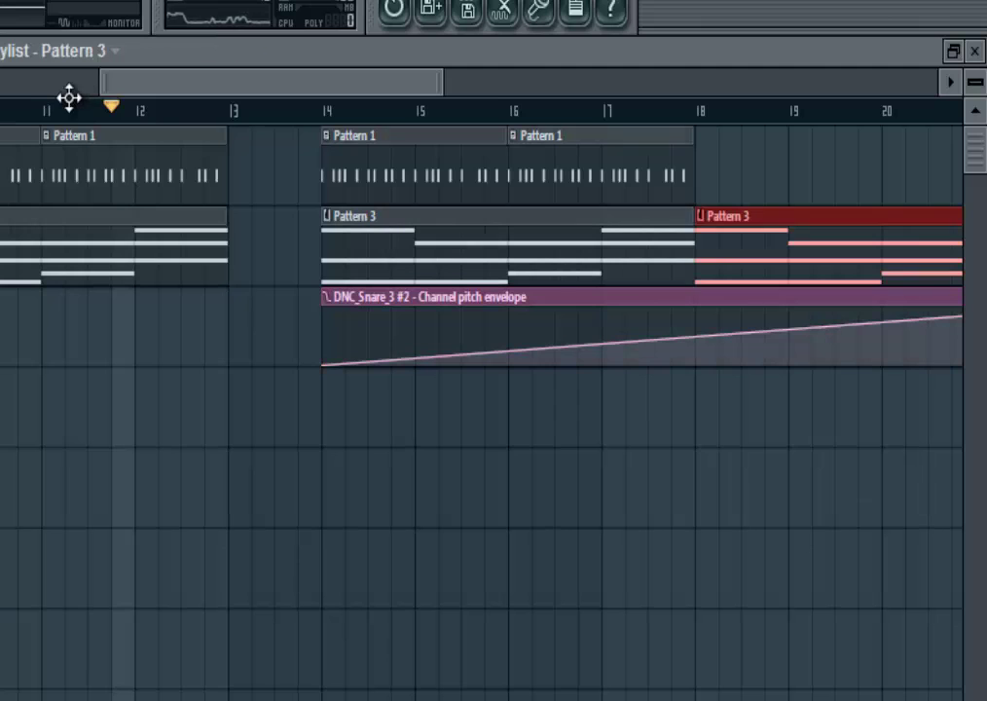
left_click(672, 173)
key("ctrl+b")
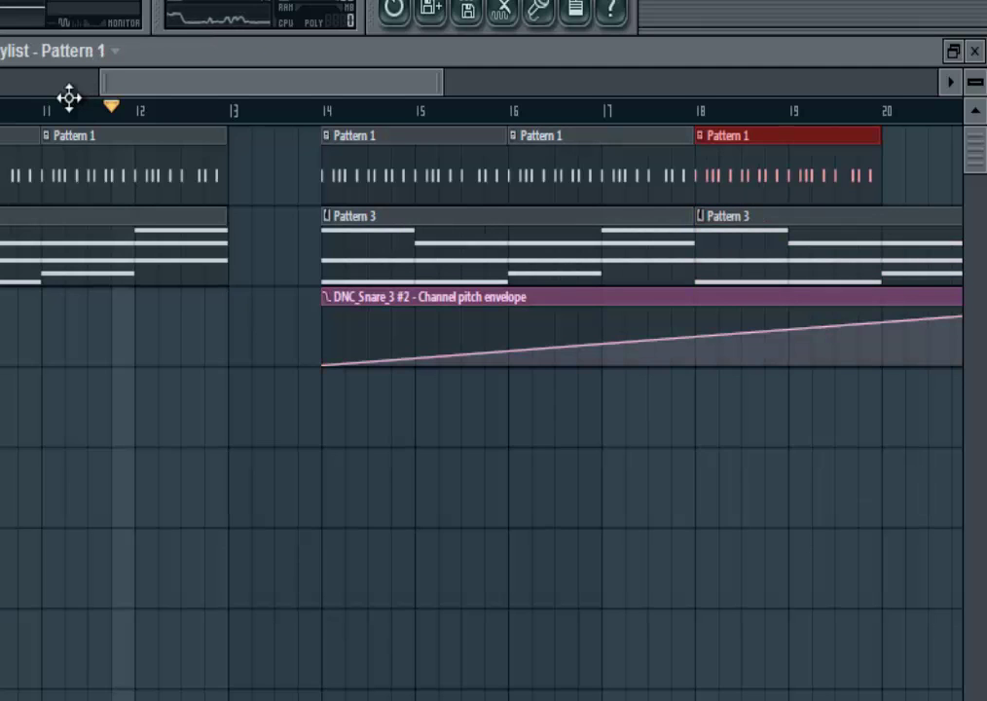
scroll(68, 98, "down", 2)
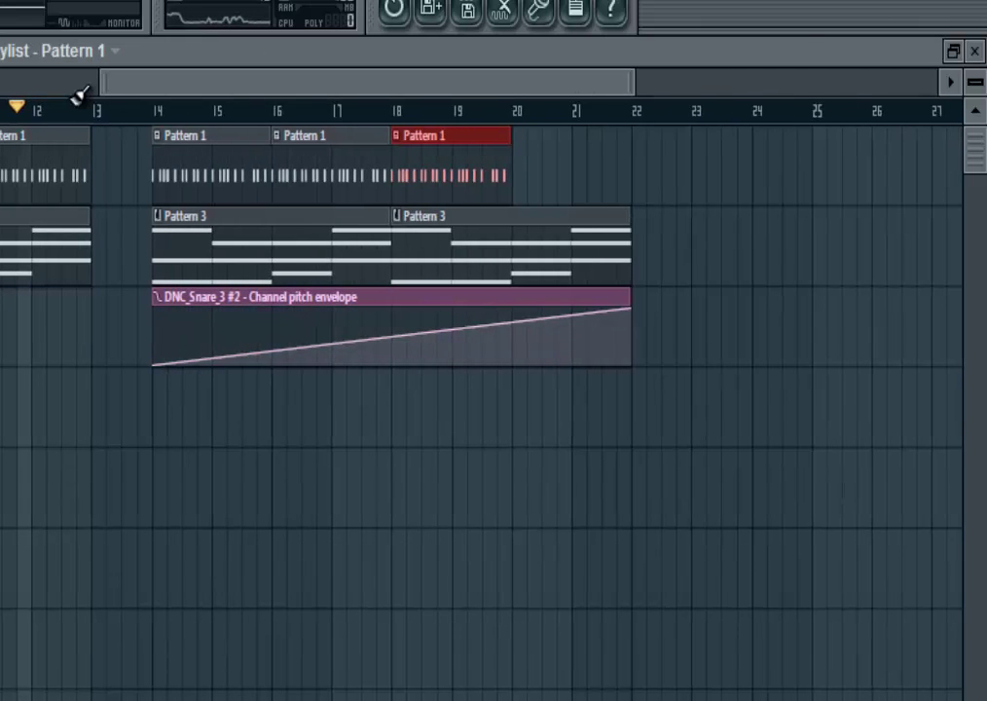
key("ctrl+b")
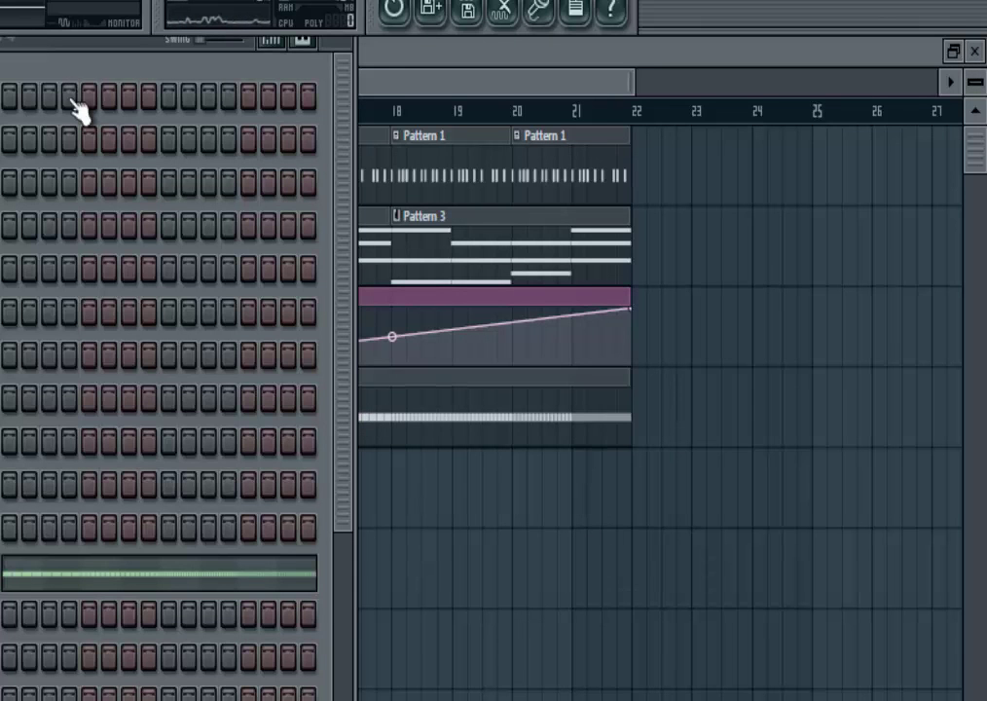
Show the channel settings of DNC_Snare_3 #2 and return to the playlist.
left_click(71, 100)
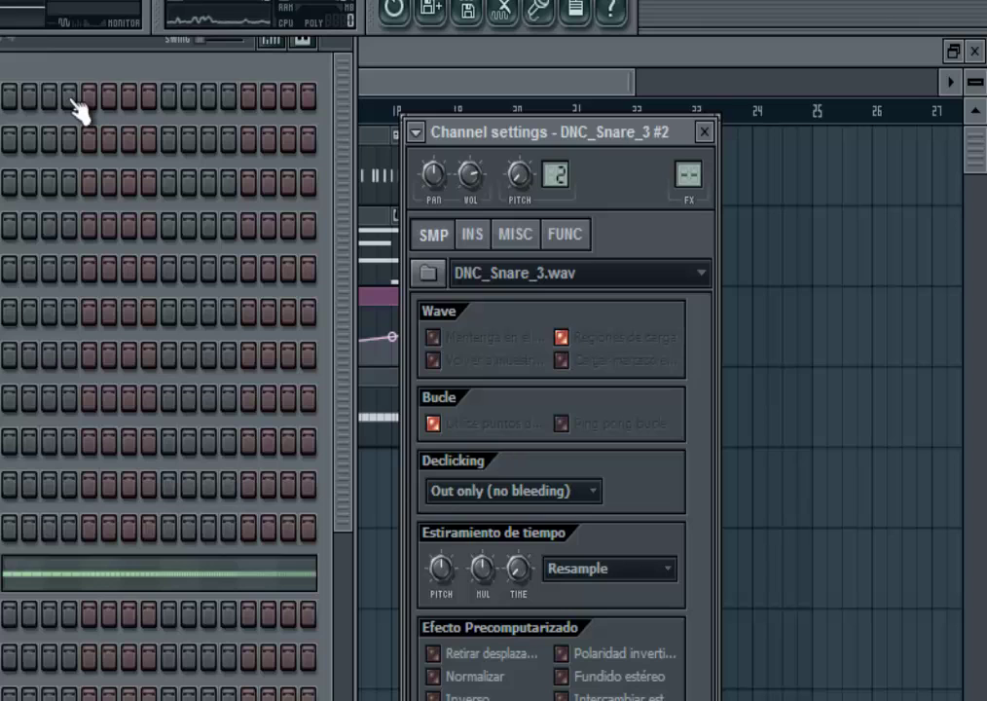
key("Escape")
key("F6")
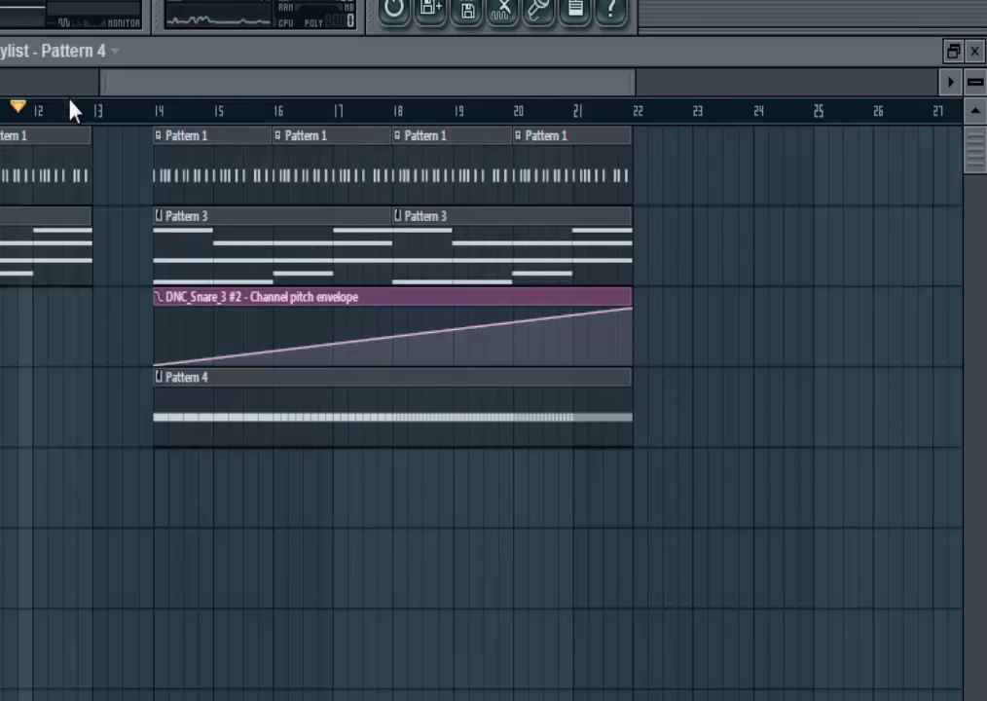
Place the Robot saw - Channel pitch automation clip and a Pattern 5 clip at bar 14 on the tracks below Pattern 4.
left_click(76, 53)
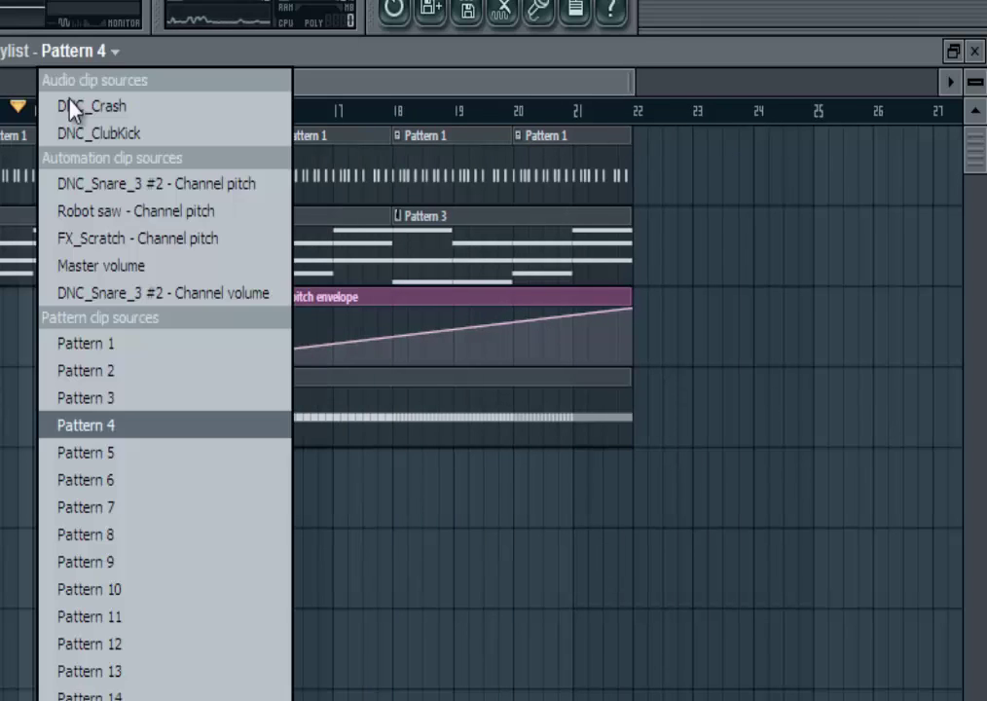
left_click(146, 209)
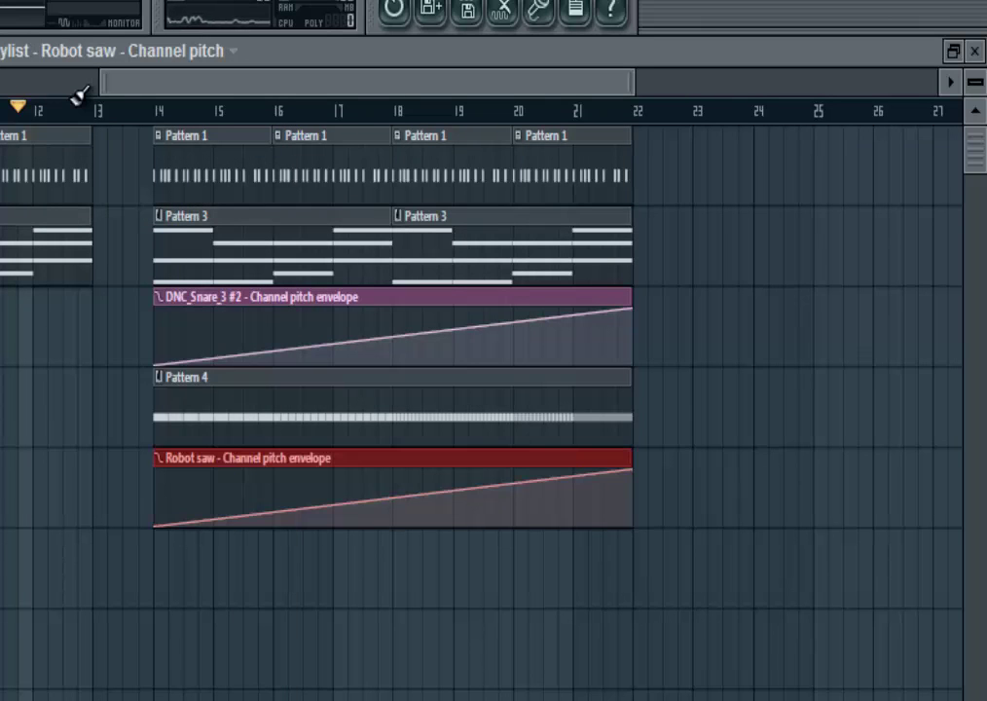
left_click(72, 109)
left_click(81, 97)
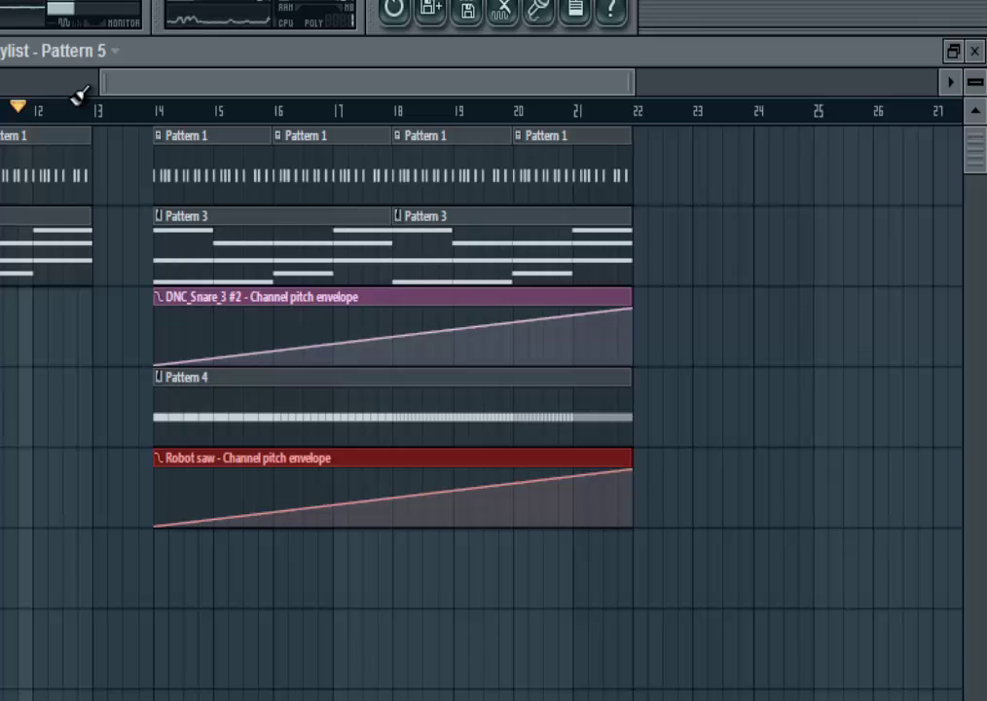
left_click(80, 96)
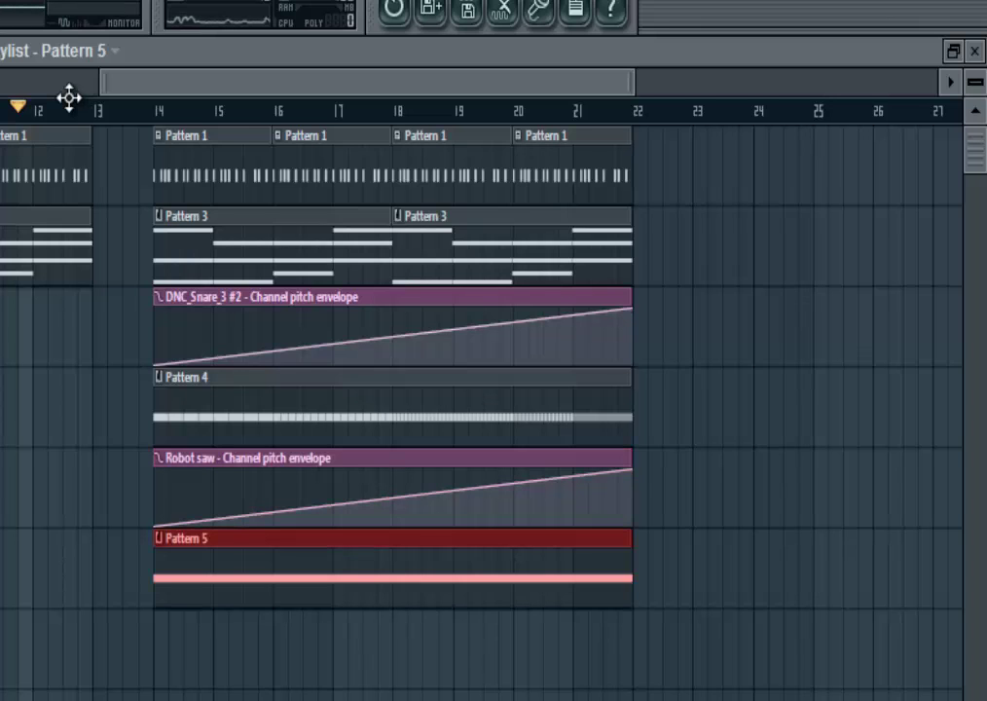
Open Pattern 5's Robot saw notes in the piano roll and show the long note through to its end at bar 9.
double_click(68, 97)
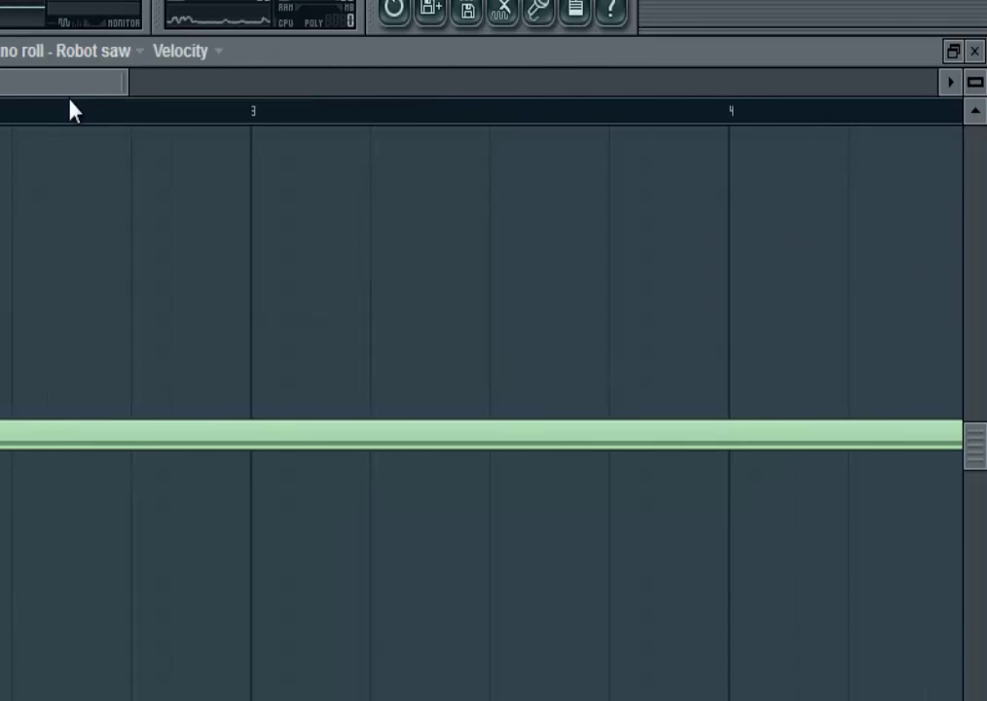
left_click_drag(108, 84, 20, 84)
scroll(69, 99, "right", 10)
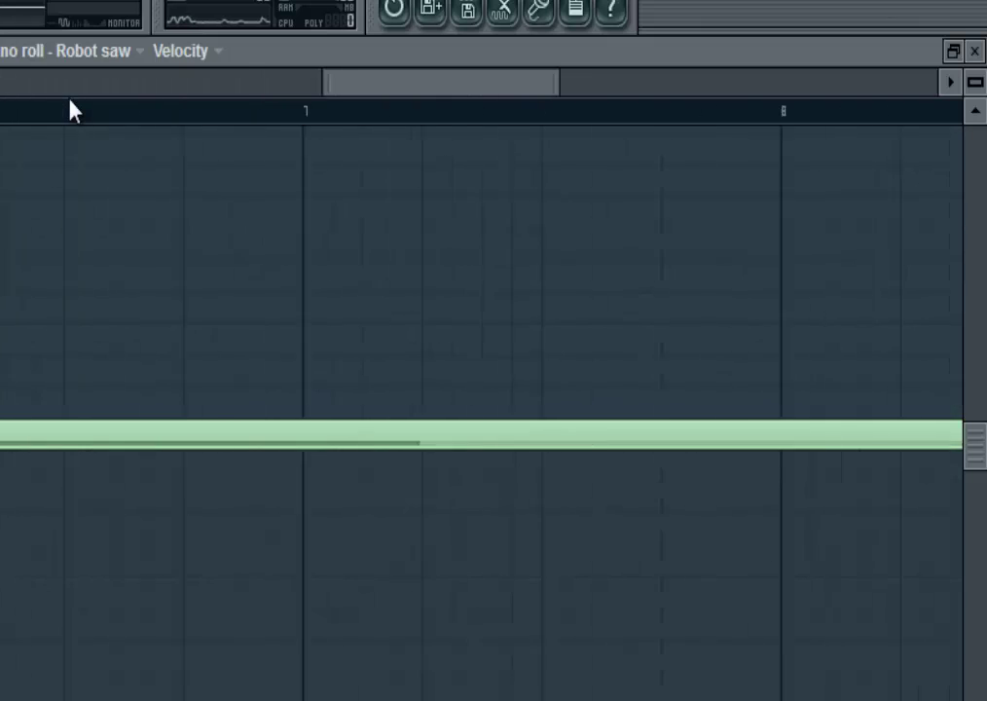
scroll(73, 111, "right", 1)
key("Escape")
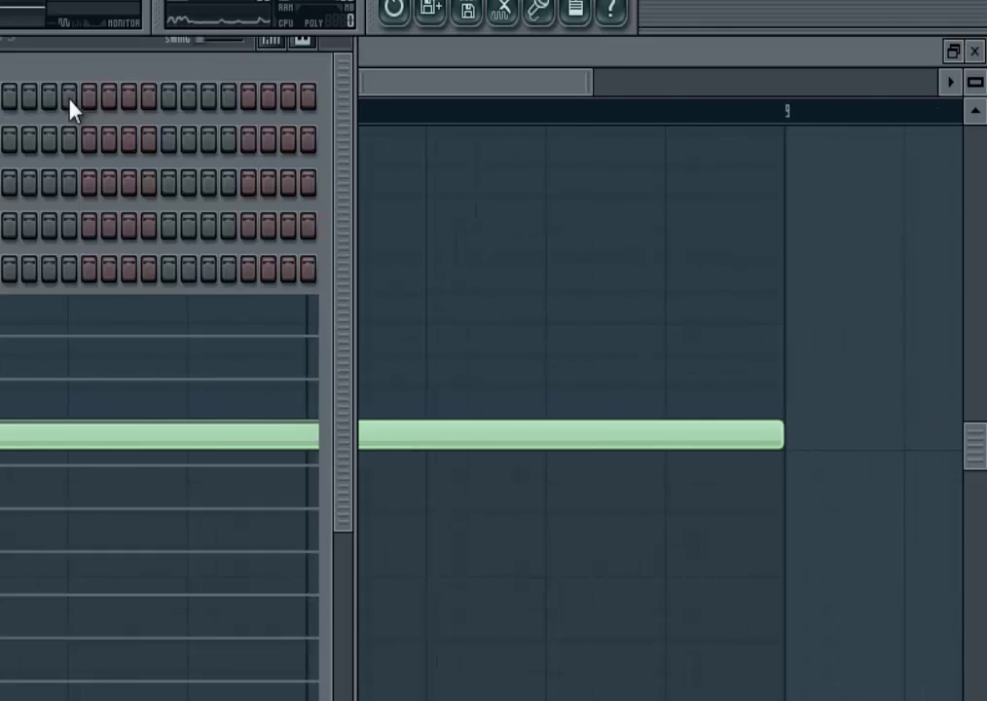
Show the Sytrus preset list and the Robot saw channel settings, and return to the playlist.
left_click(71, 99)
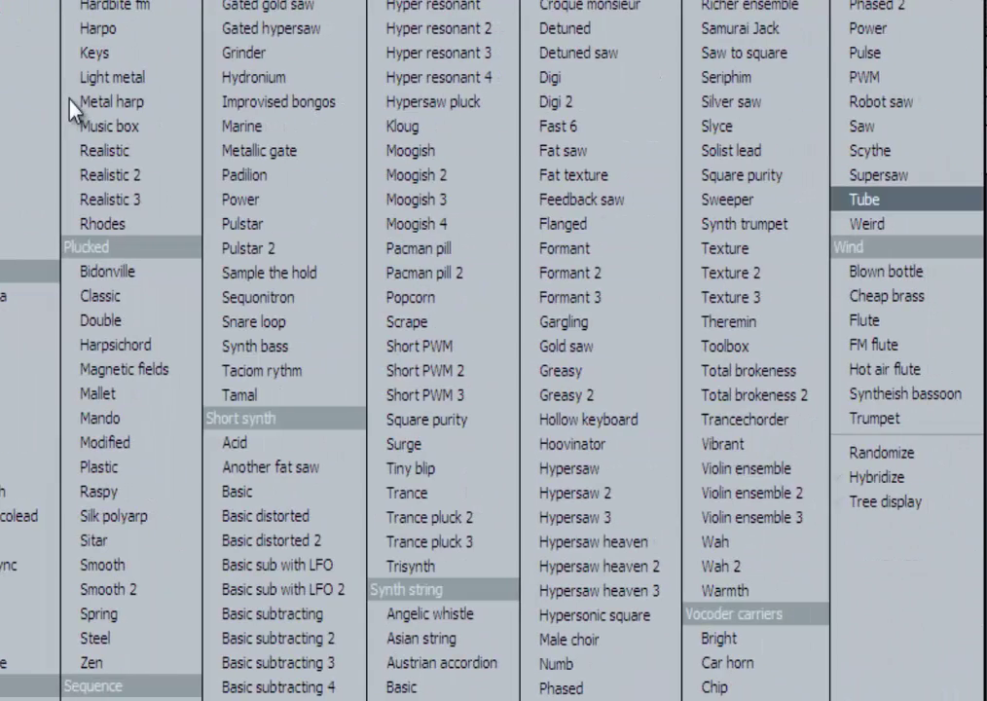
key("Return")
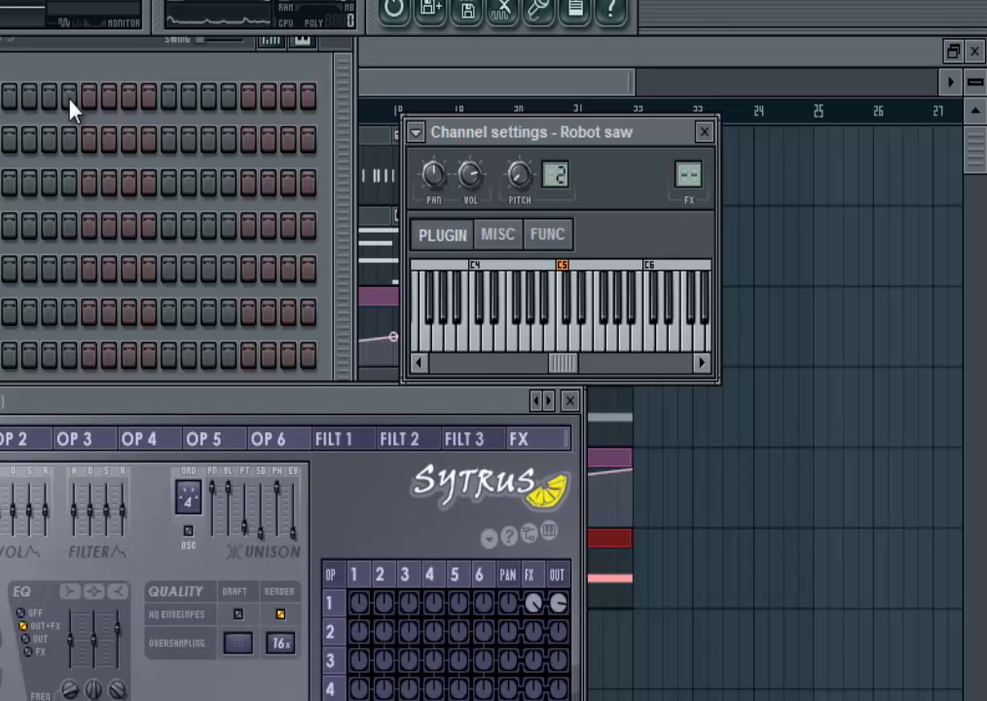
key("F5")
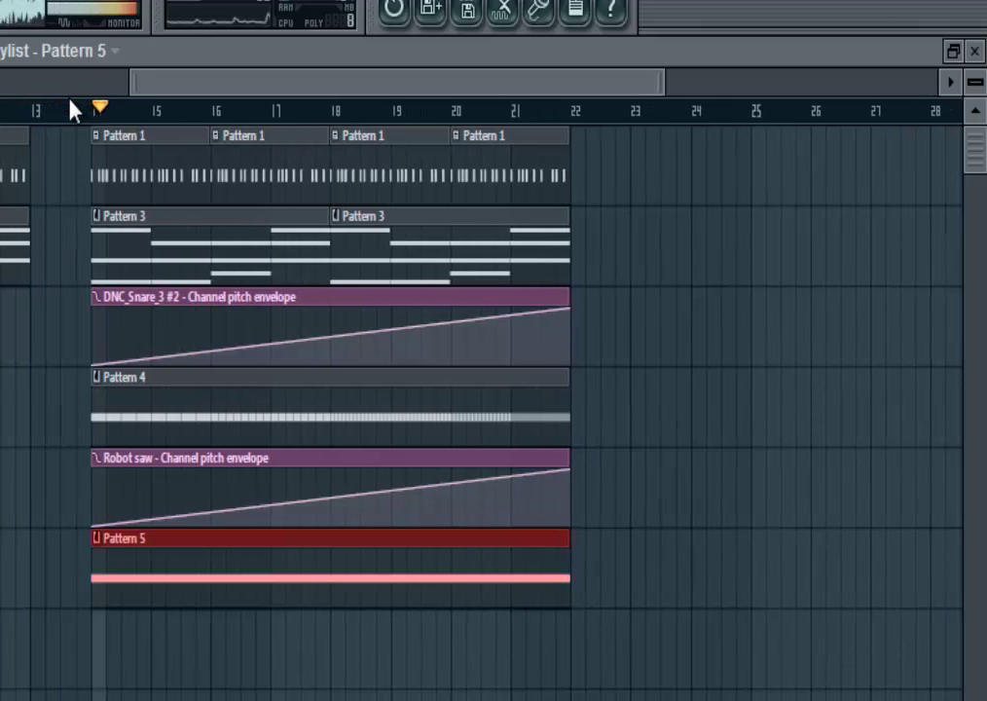
Place the DNC_Snare_3 #2 - Channel volume automation clip at bar 14 below Pattern 5 while the song plays.
left_click(78, 51)
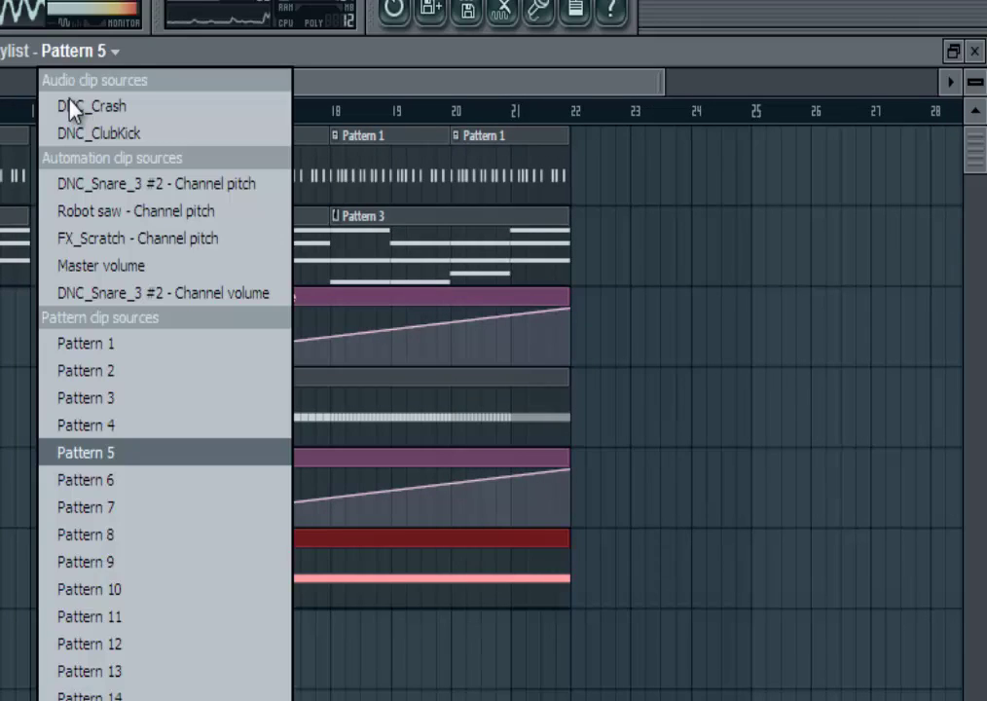
key("Down")
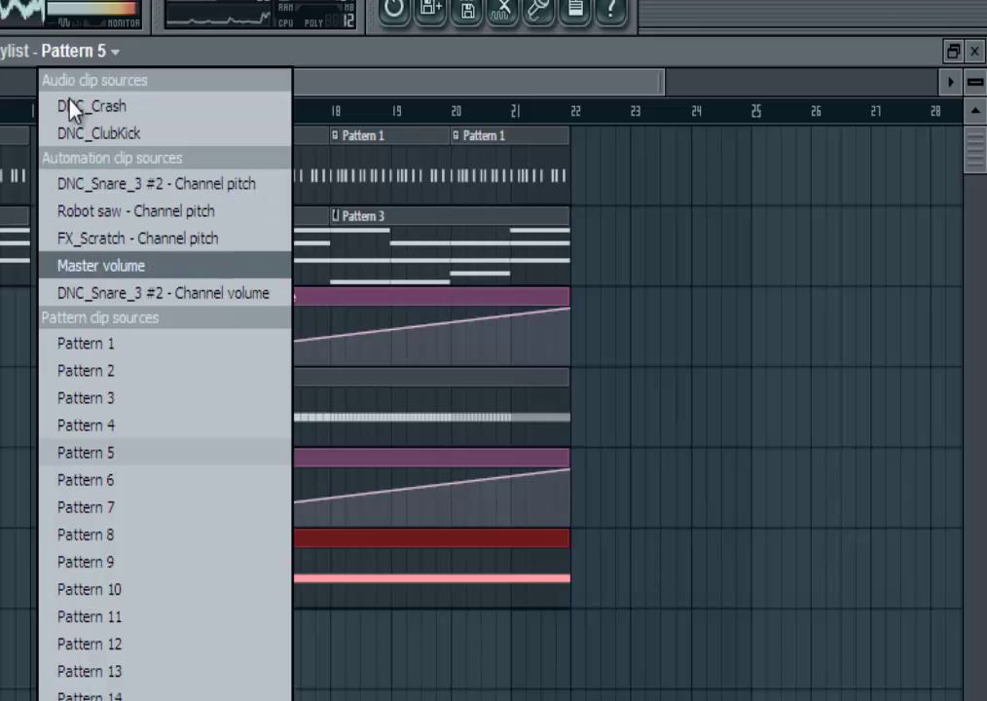
key("Down")
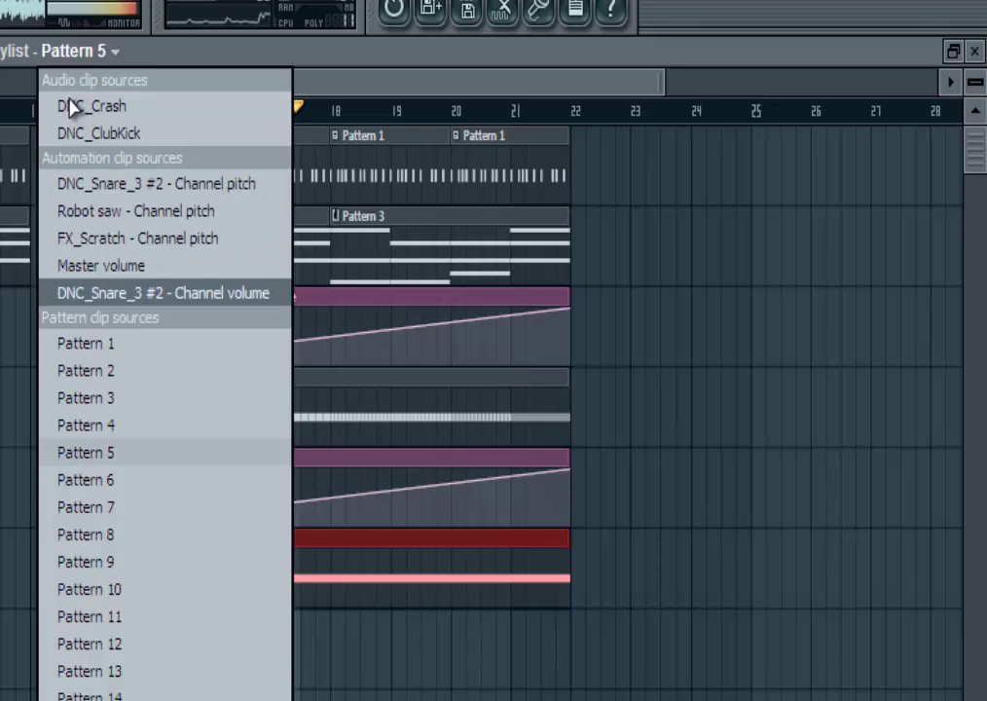
key("Return")
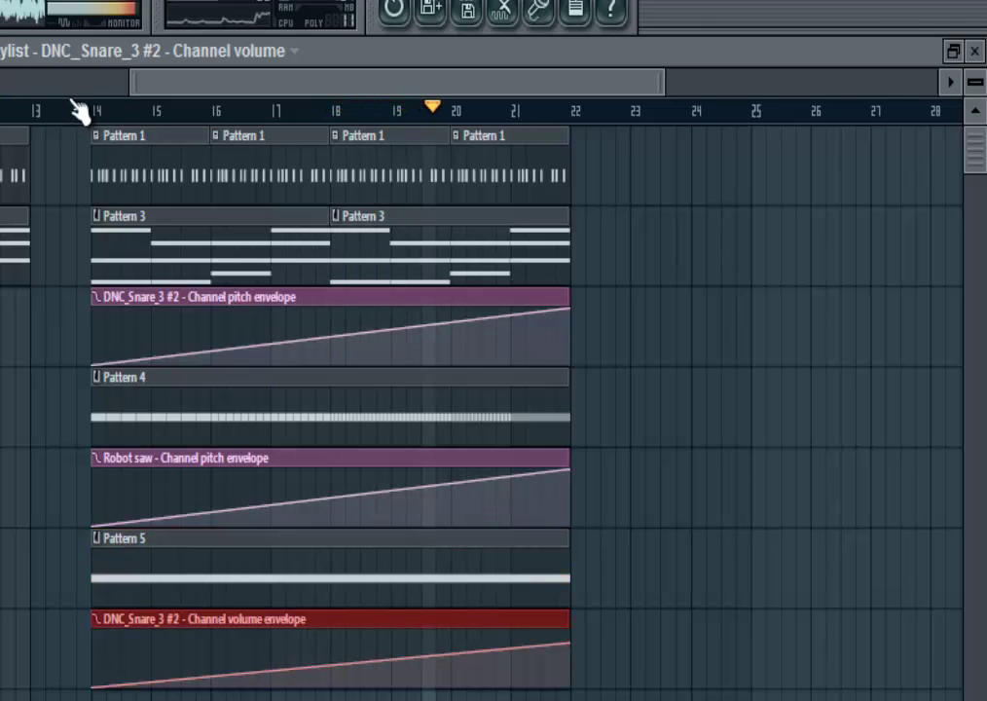
Replay the arrangement from bar 14, looking over the pattern's channels and enlarging the playlist tracks.
left_click(84, 108)
key("F6")
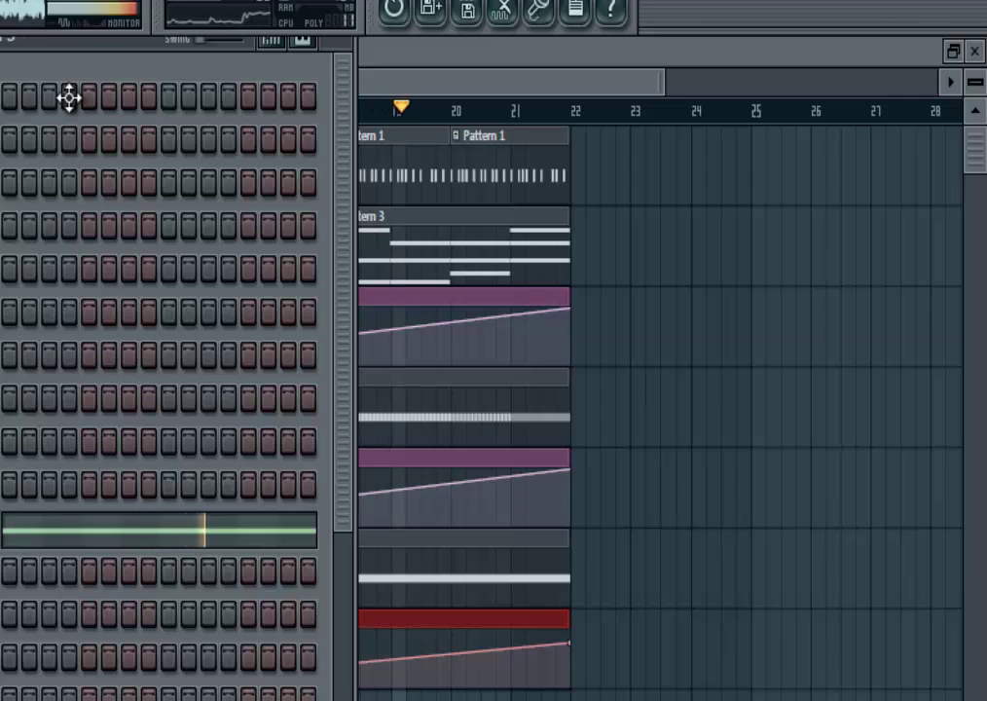
key("F6")
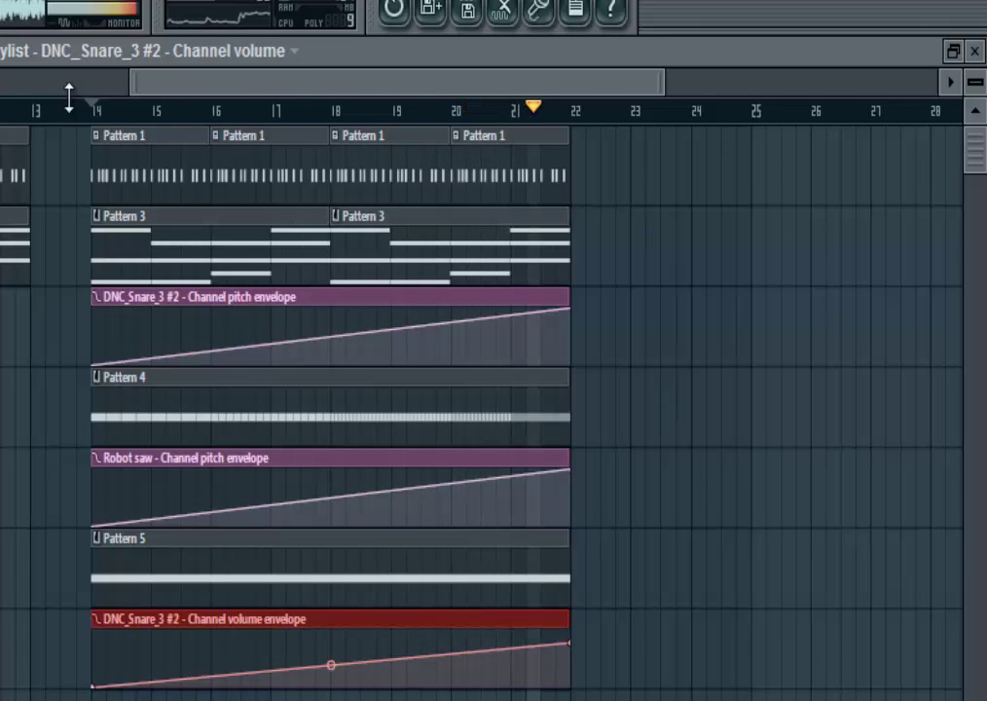
scroll(69, 98, "up", 1)
scroll(69, 98, "up", 1)
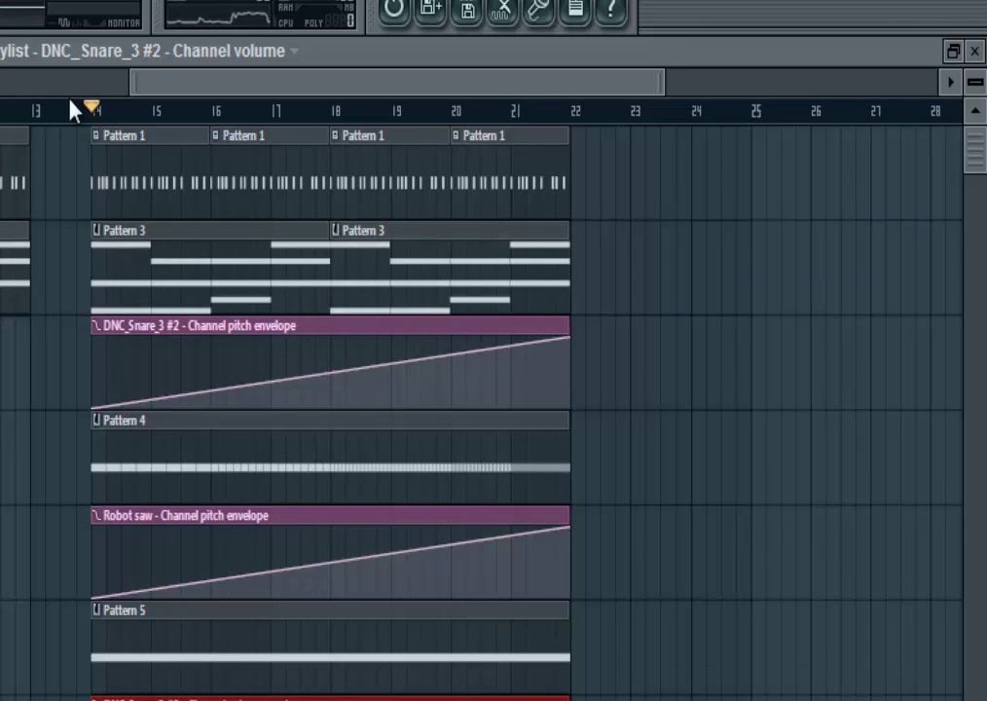
Add the line "ok ahora lo mas dificil esto el dubsteps con trance y dance" to the Notepad notes and return to FL Studio.
key("alt+Tab")
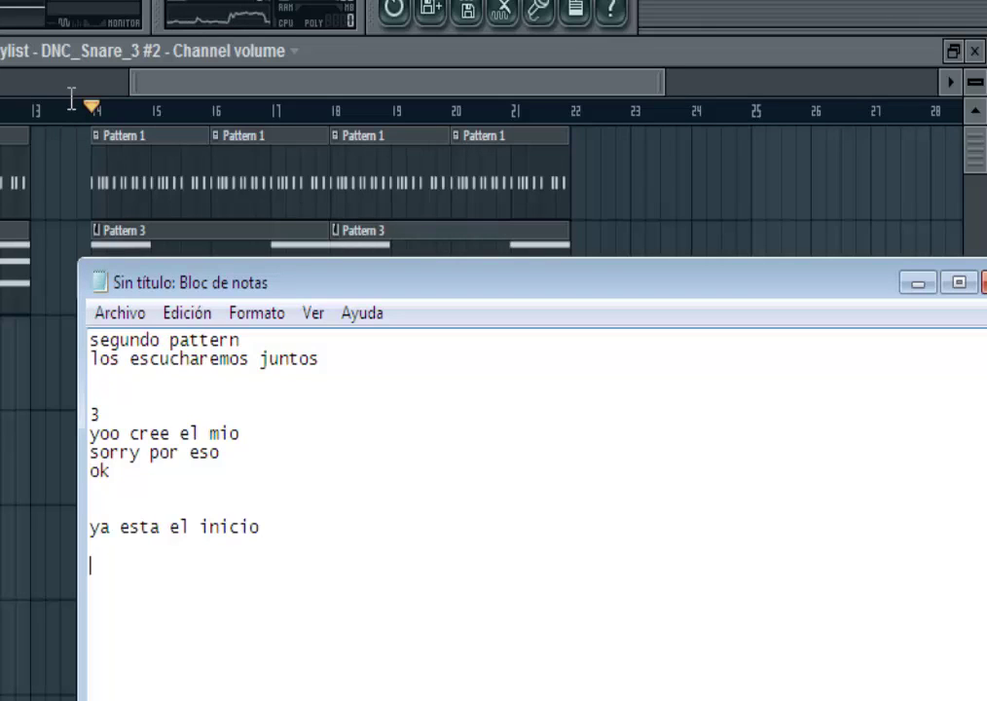
type("ok ahora lo mas")
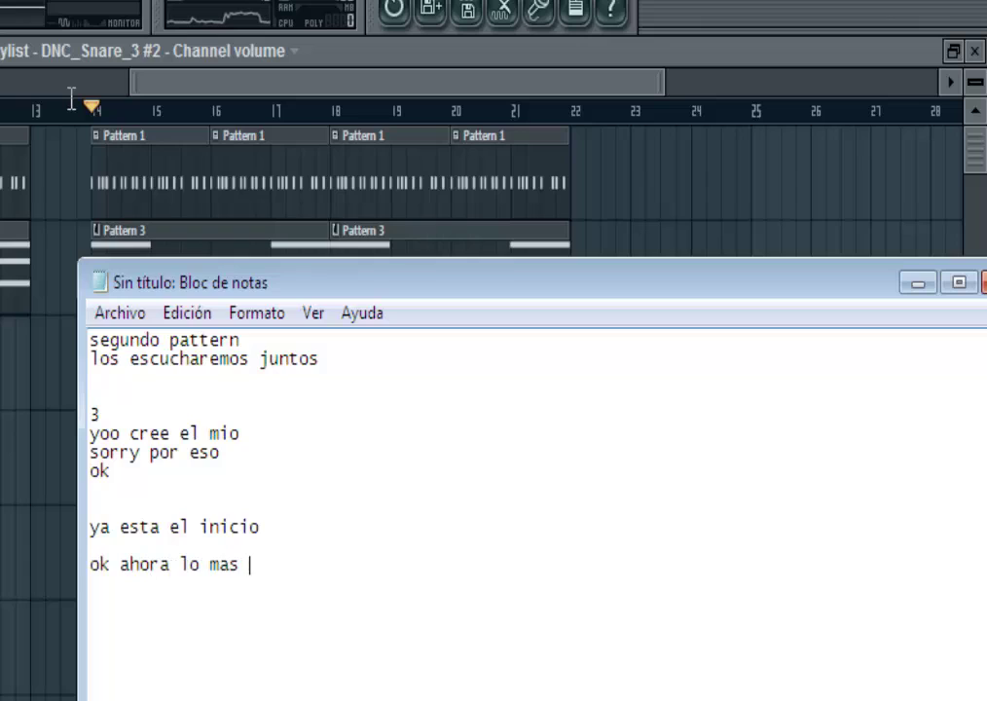
type(" dificil")
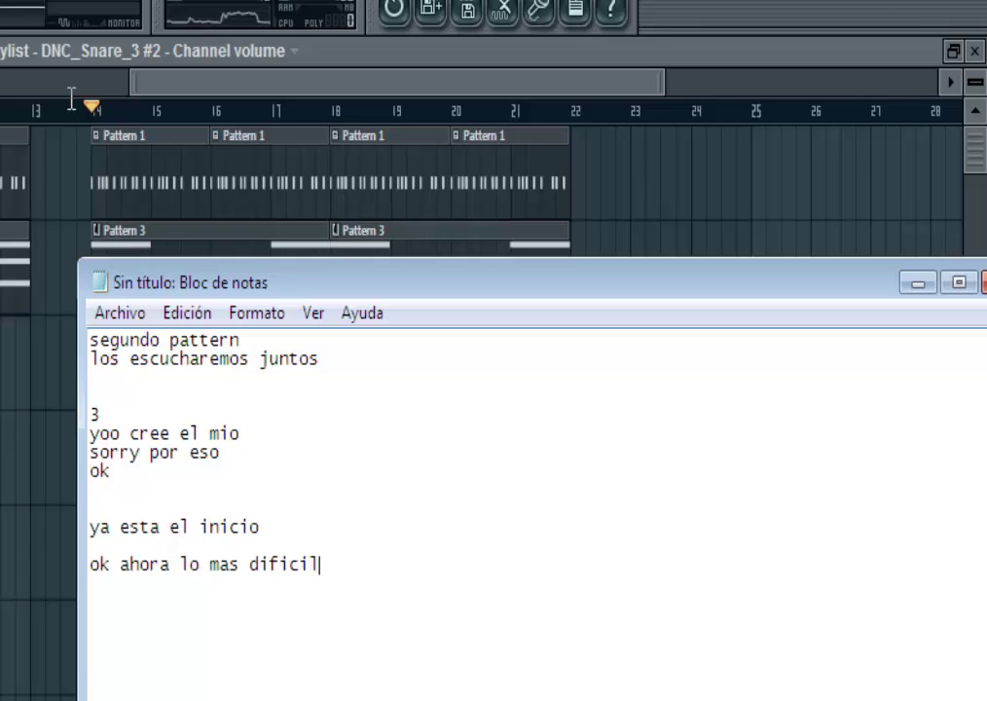
type("  esto")
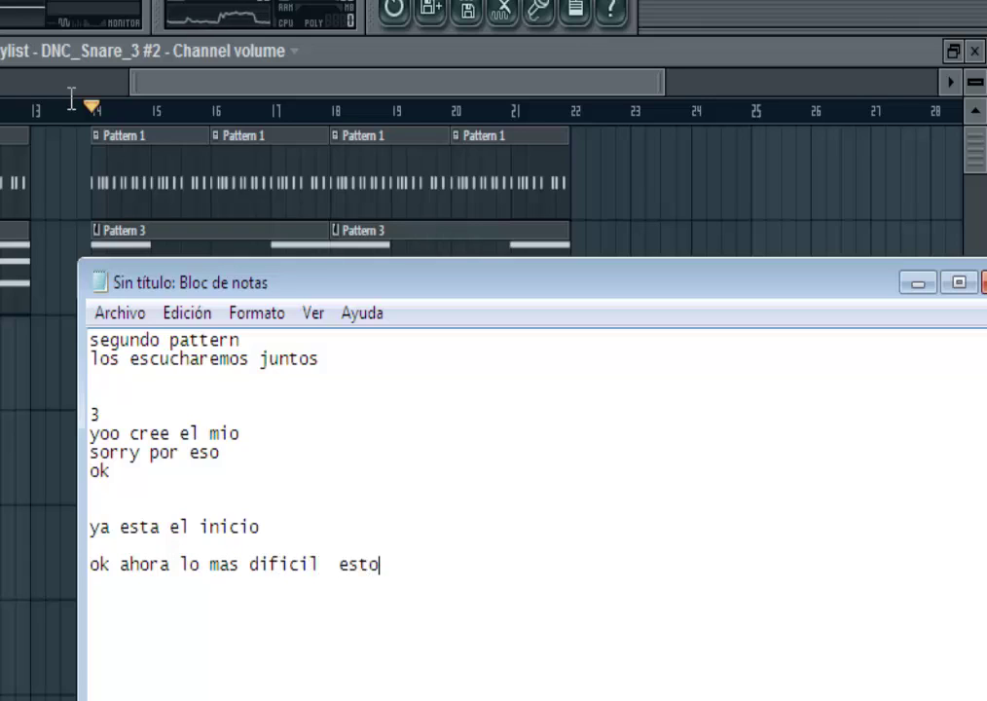
type(" el dub")
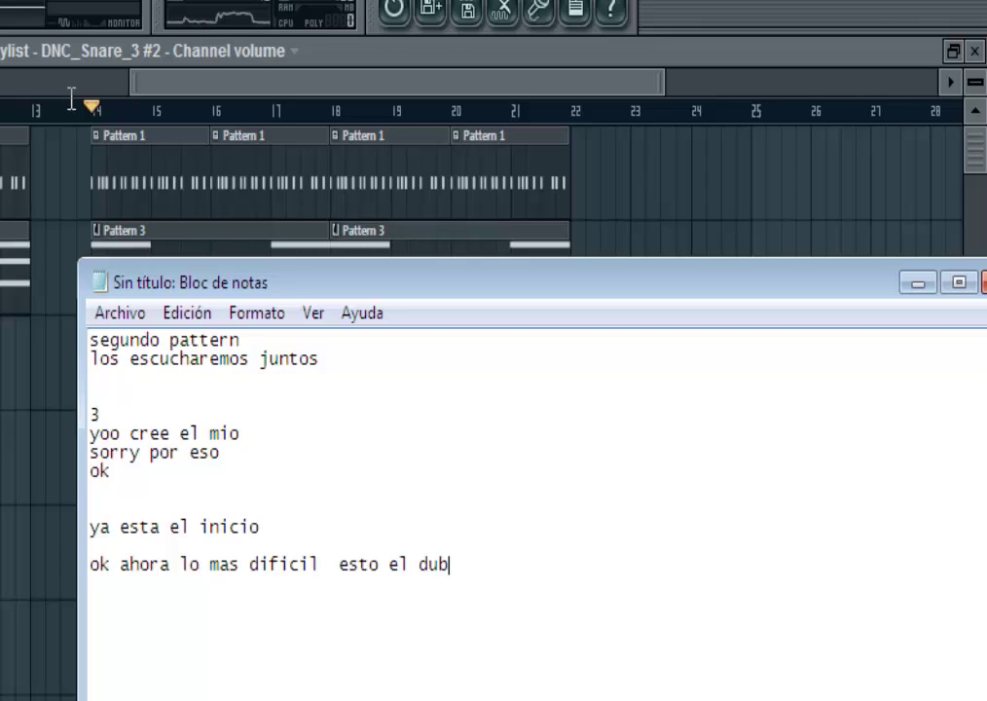
type("steps")
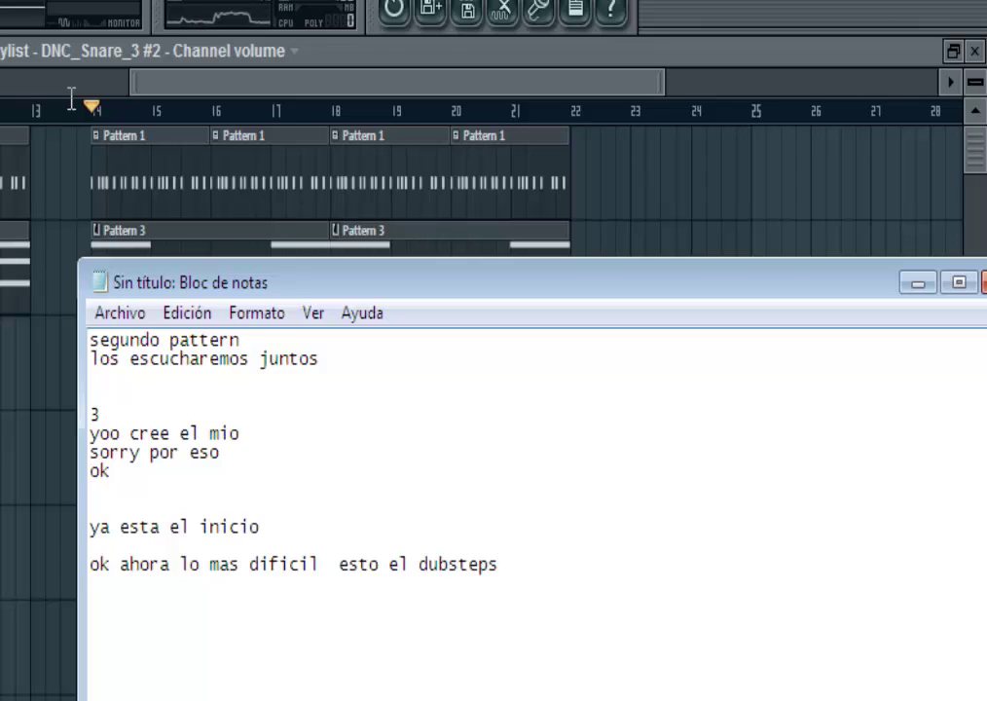
type(" con tranc")
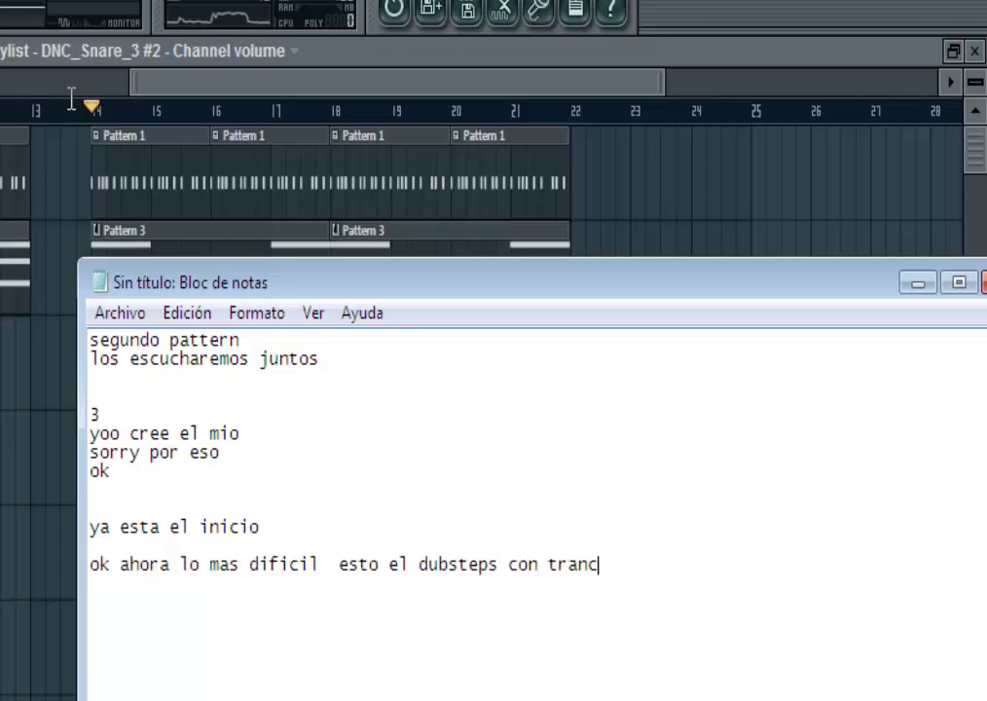
type("e y d")
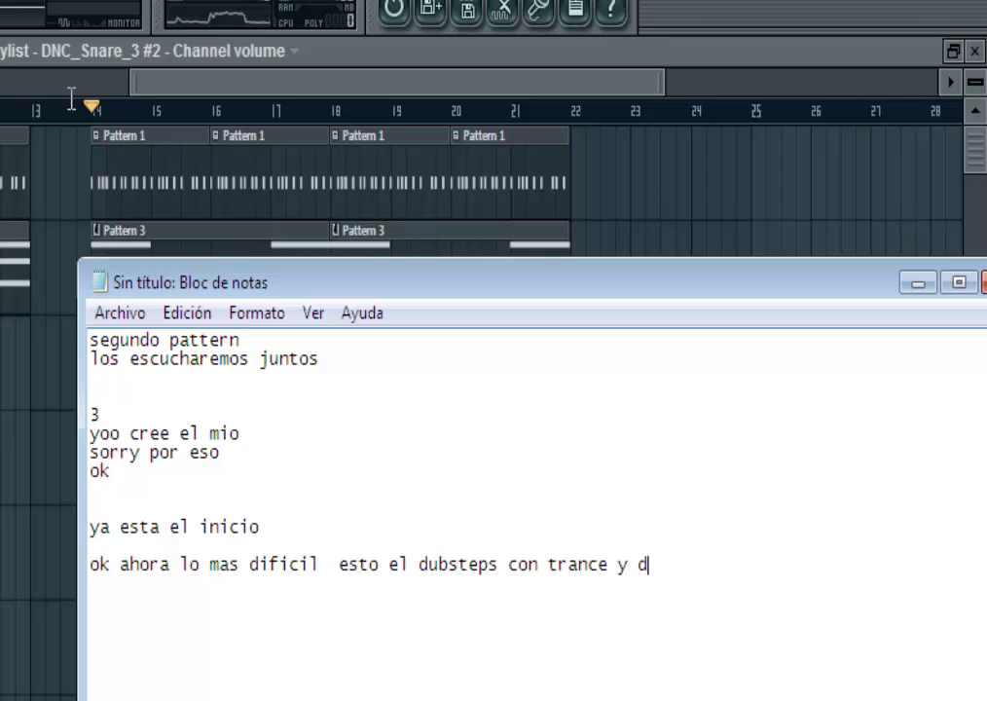
type("ance")
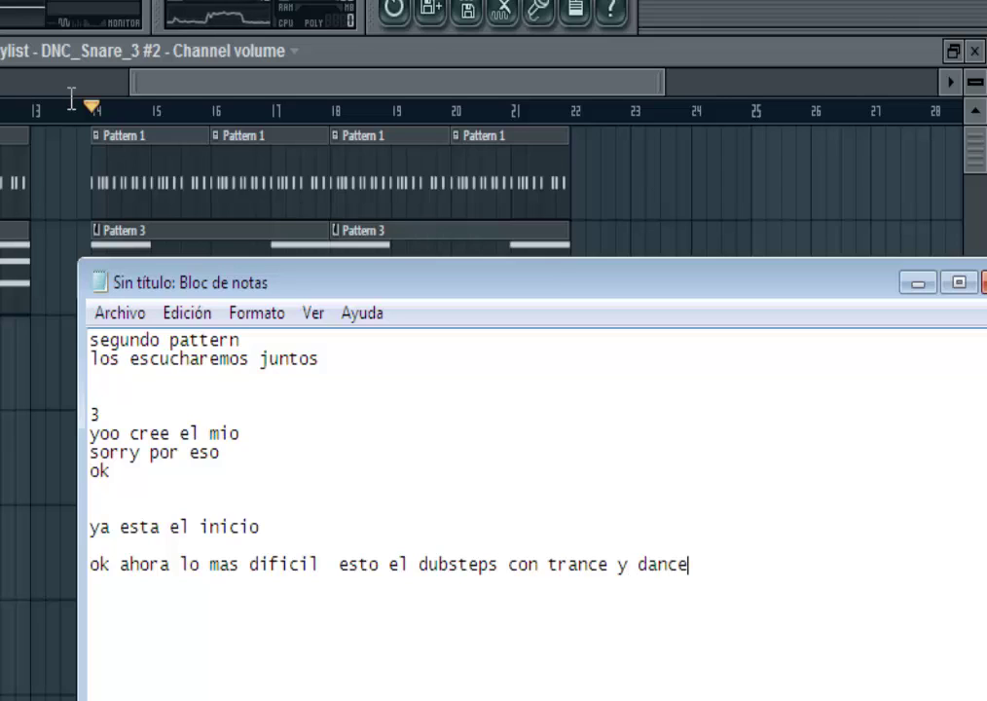
left_click(70, 101)
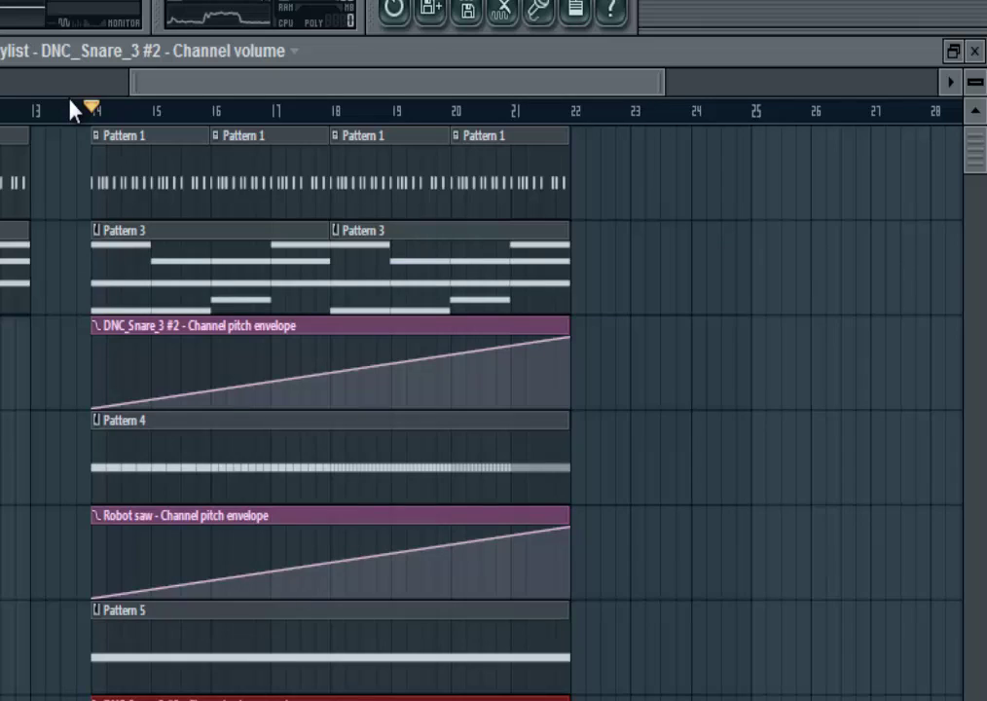
Fill bars 22 to 30 of the first playlist track with four Pattern 6 clips, showing the pattern's channel steps along the way.
scroll(70, 110, "right", 2)
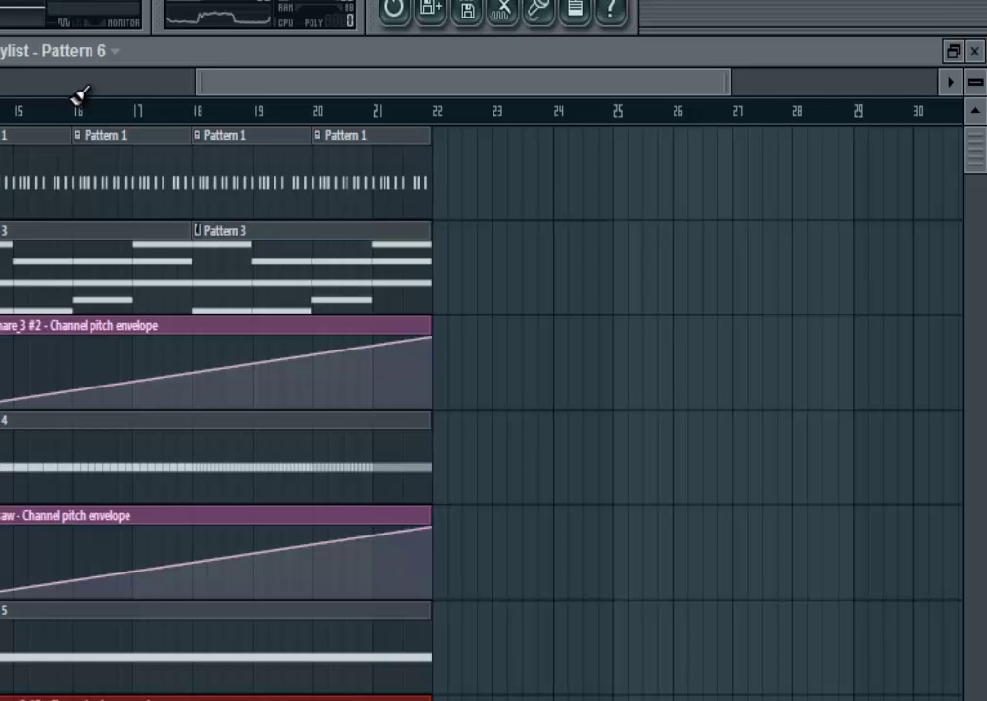
left_click(445, 161)
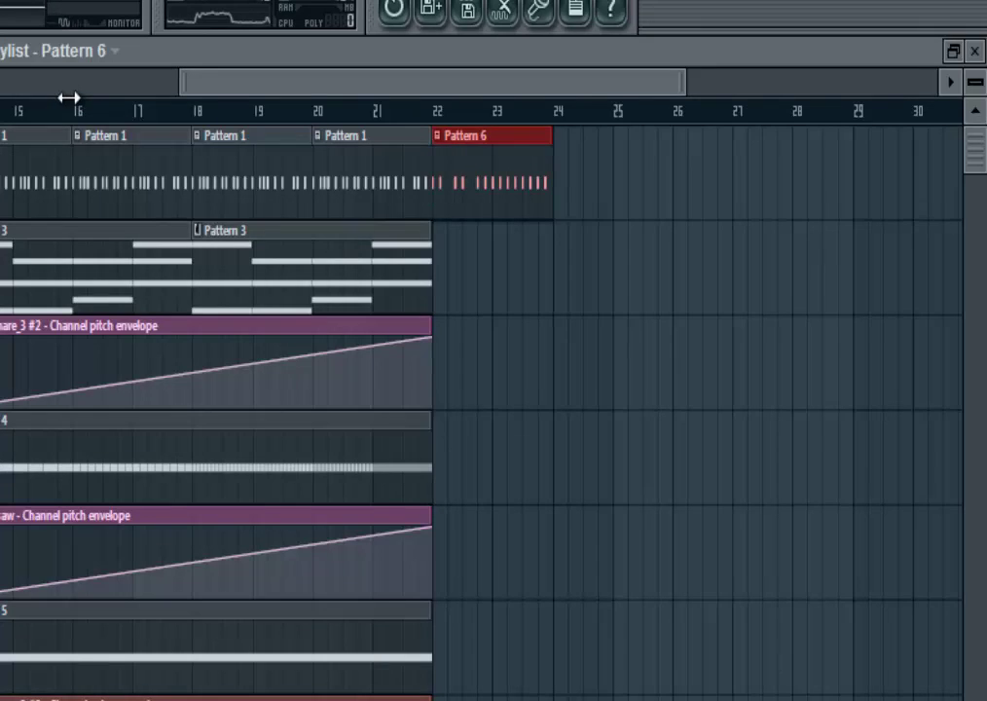
key("ctrl+b")
key("F6")
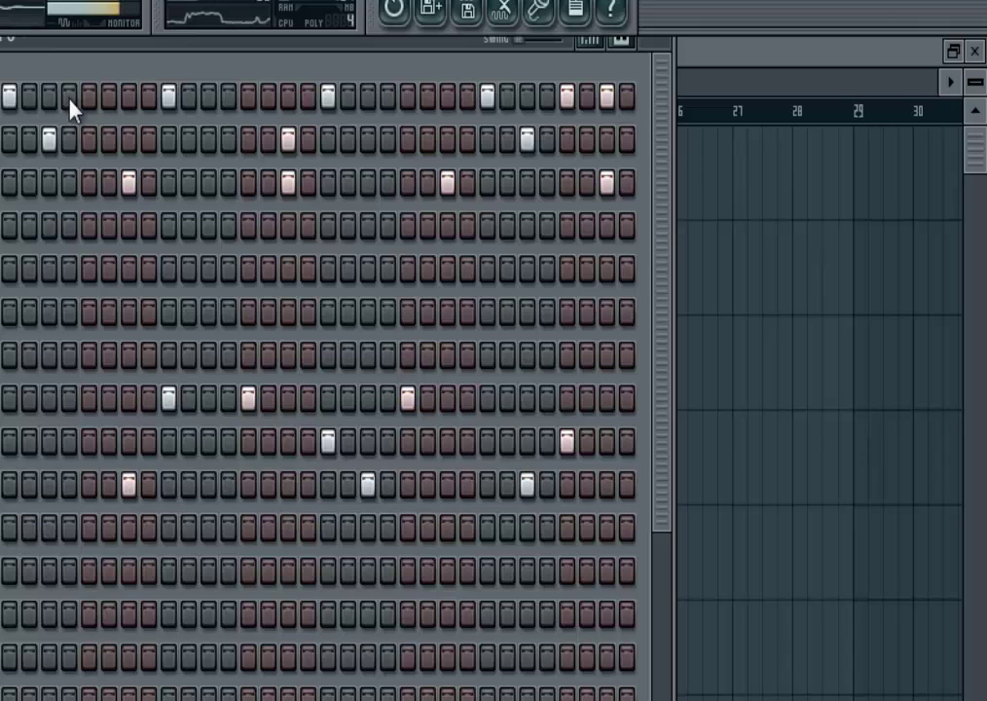
key("F6")
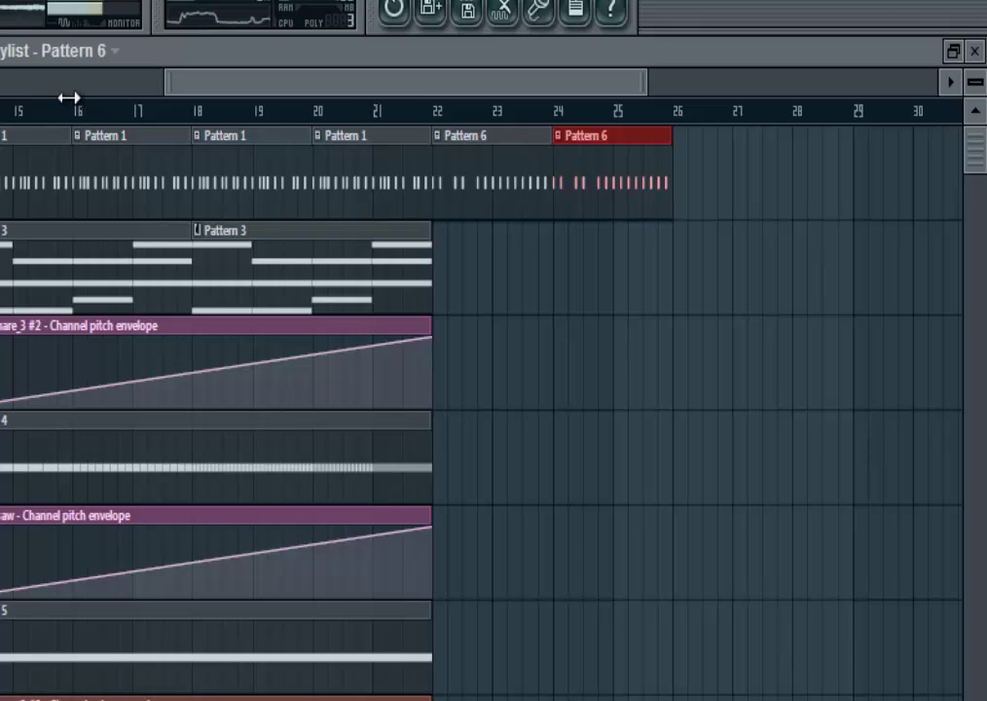
key("ctrl+b")
key("ctrl+b")
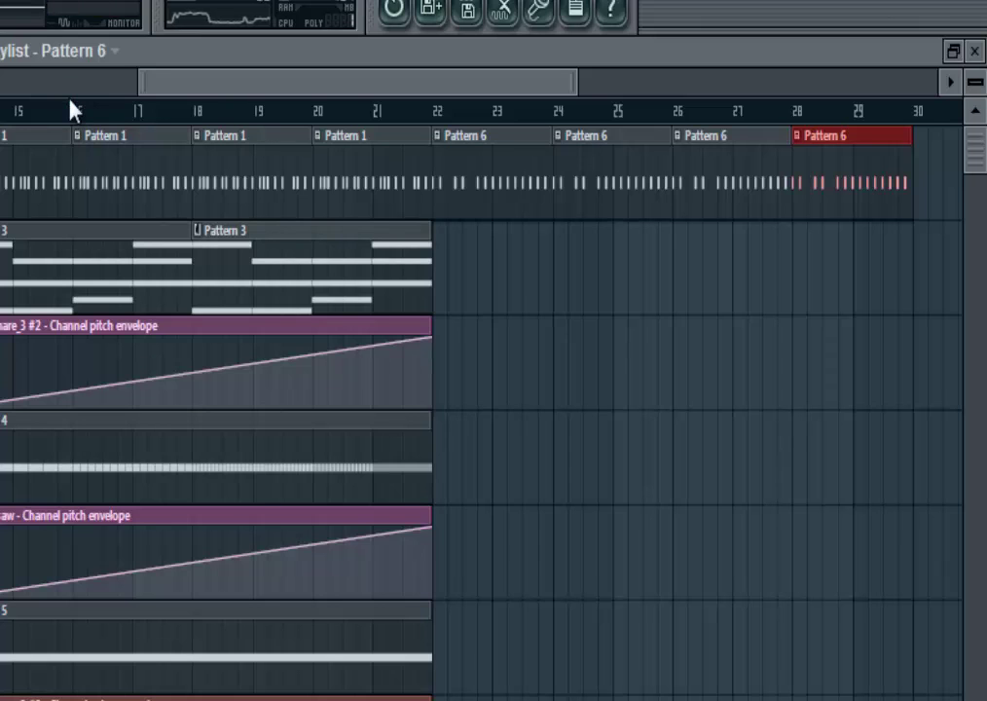
Place two Pattern 7 clips end to end on the second playlist track, from bar 22 to bar 30.
key("ctrl+F8")
key("ctrl+F8")
key("Right")
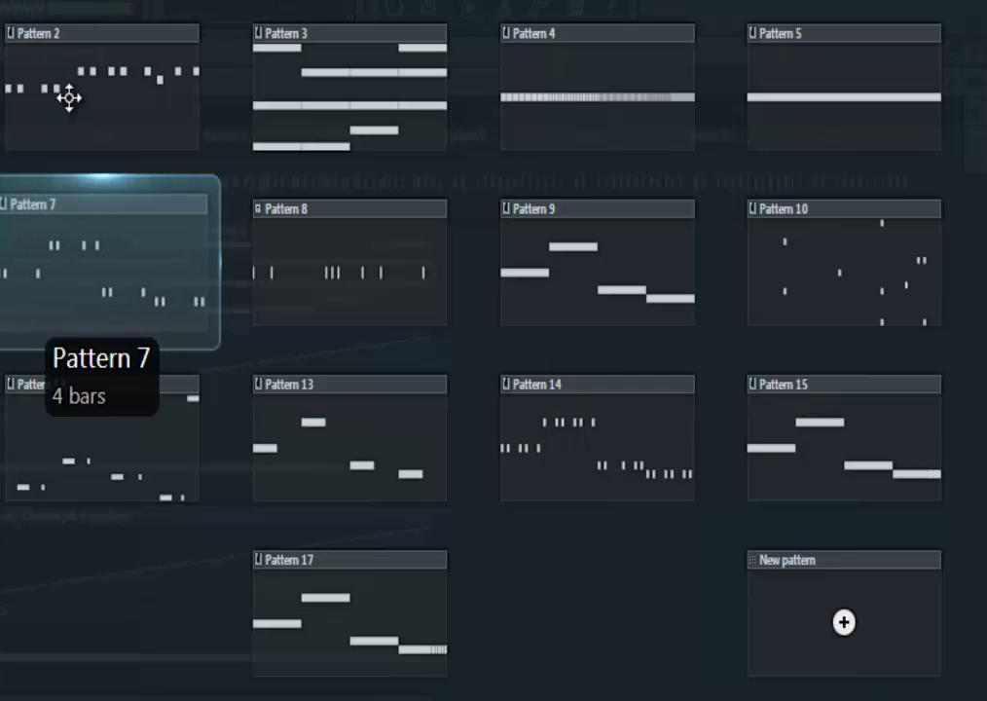
key("Return")
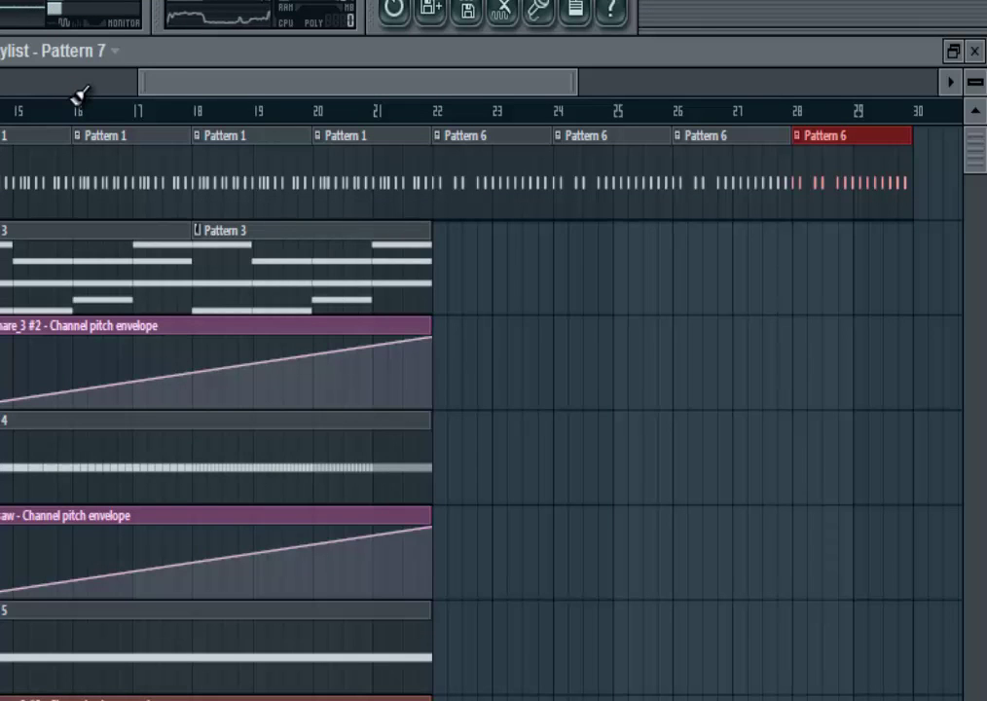
left_click_drag(447, 268, 691, 268)
Open Pattern 7's reFX Nexus notes in the piano roll and show them through to the end of bar 4.
key("F6")
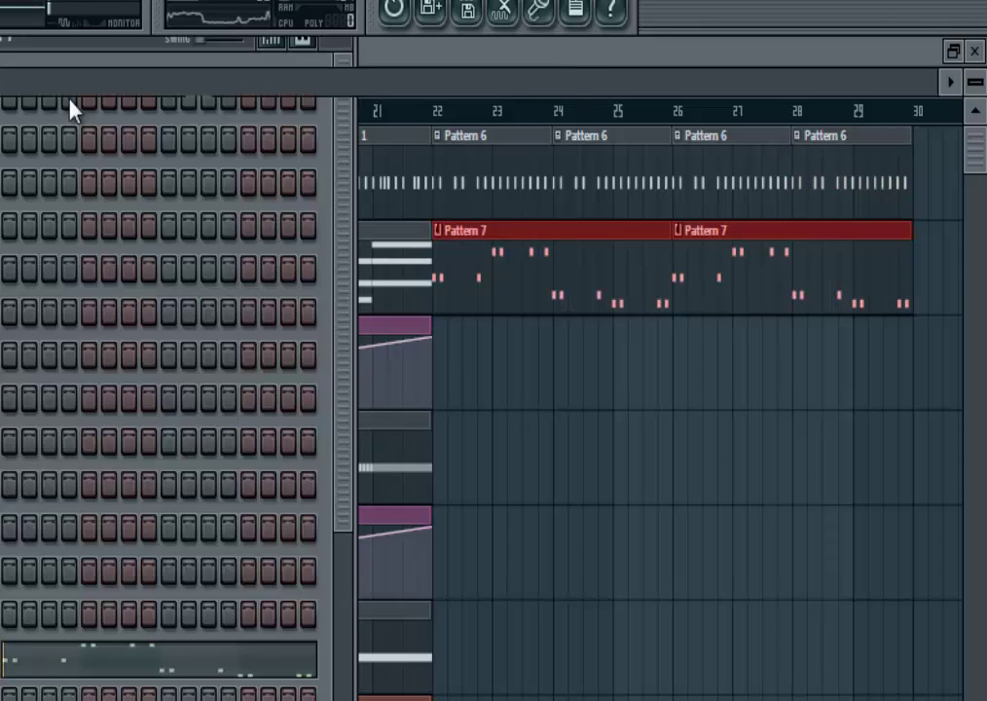
key("F7")
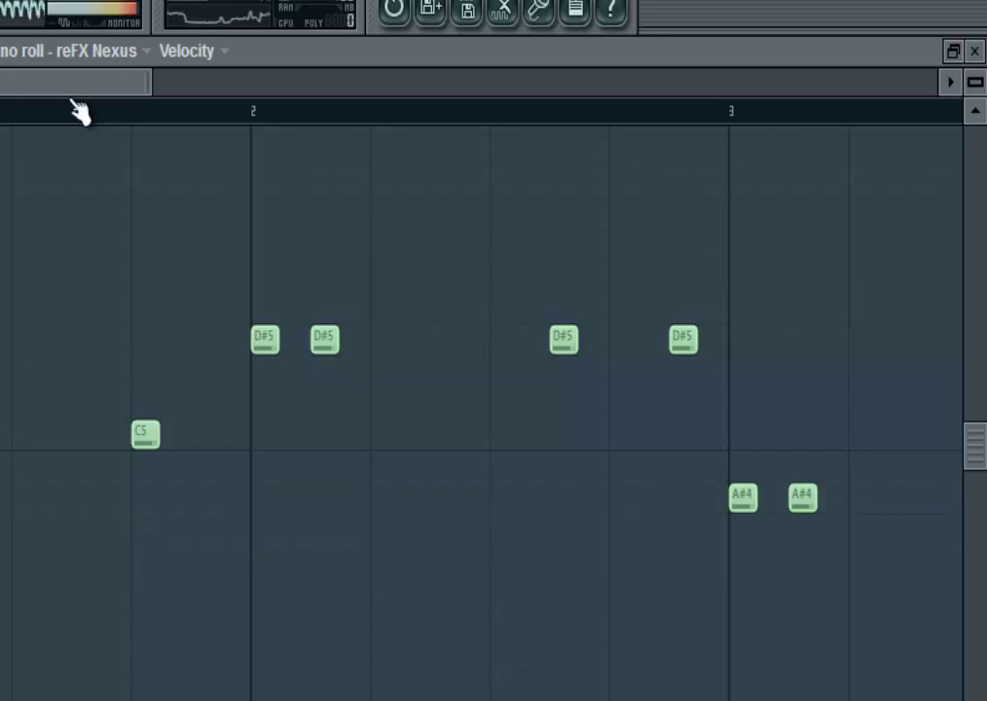
scroll(70, 99, "right", 3)
scroll(70, 97, "left", 3)
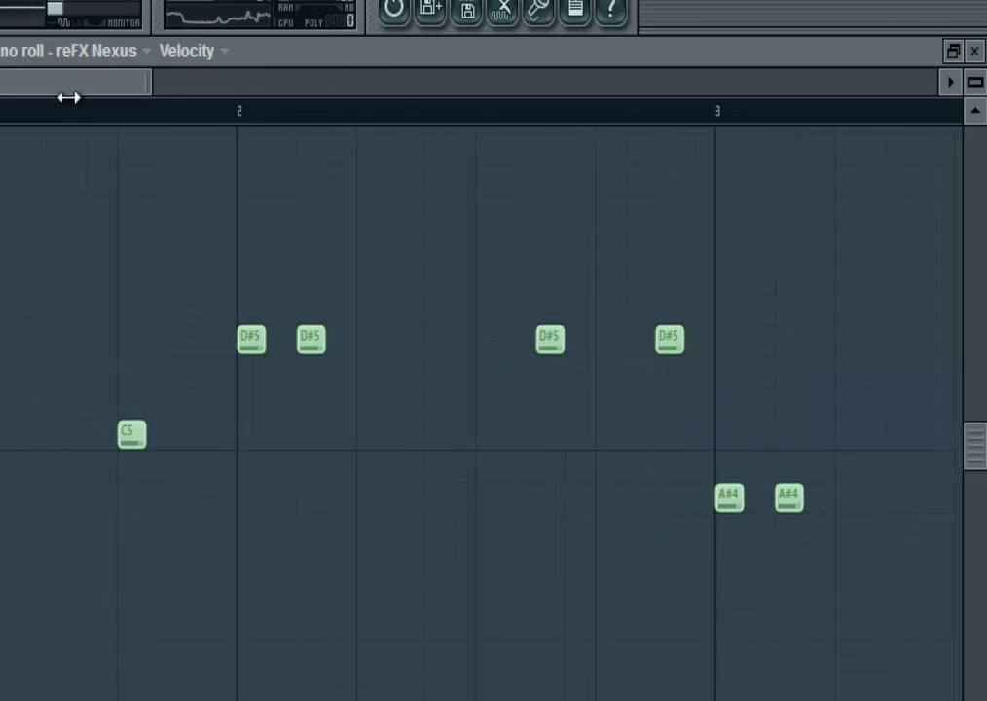
left_click_drag(68, 97, 80, 113)
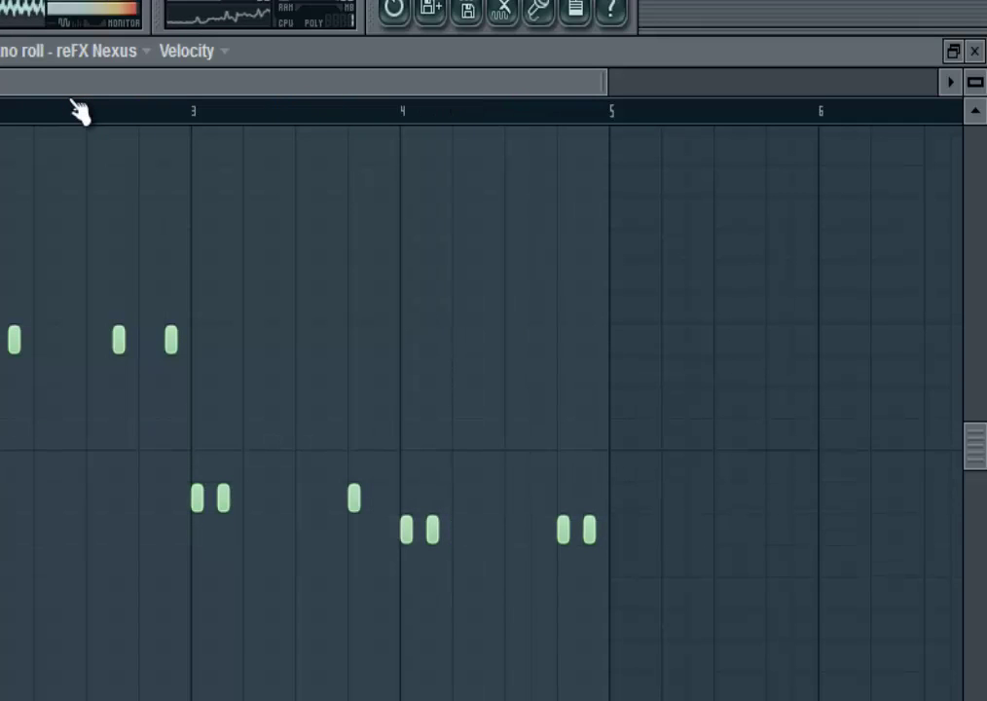
key("F7")
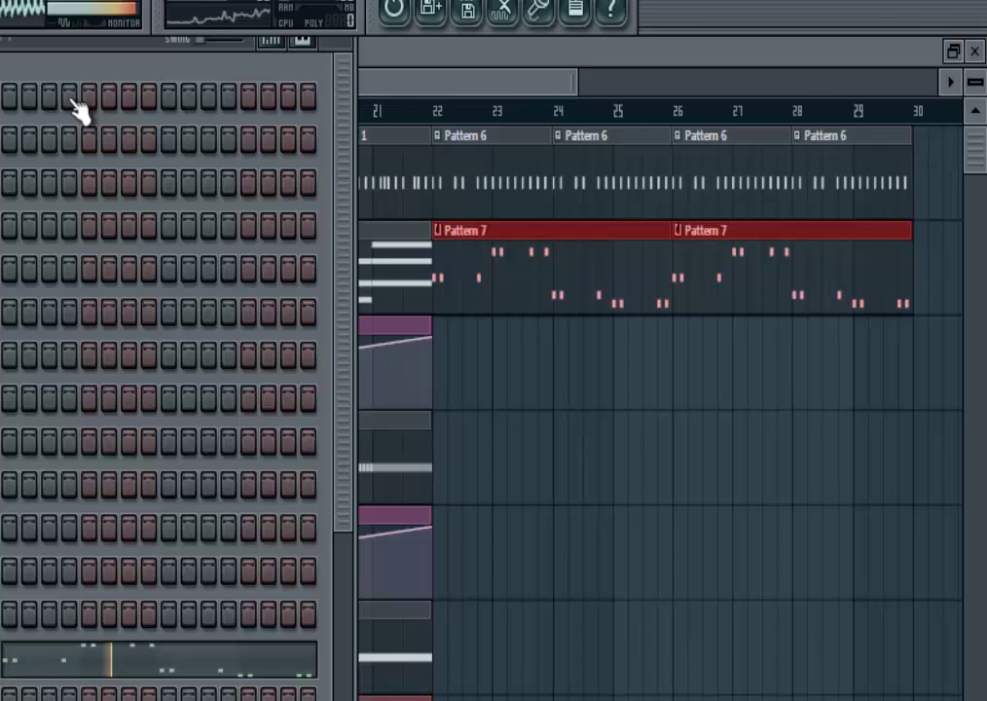
Show the preset library of the reFX Nexus channel, and play the arrangement from bar 22 in the playlist.
key("Return")
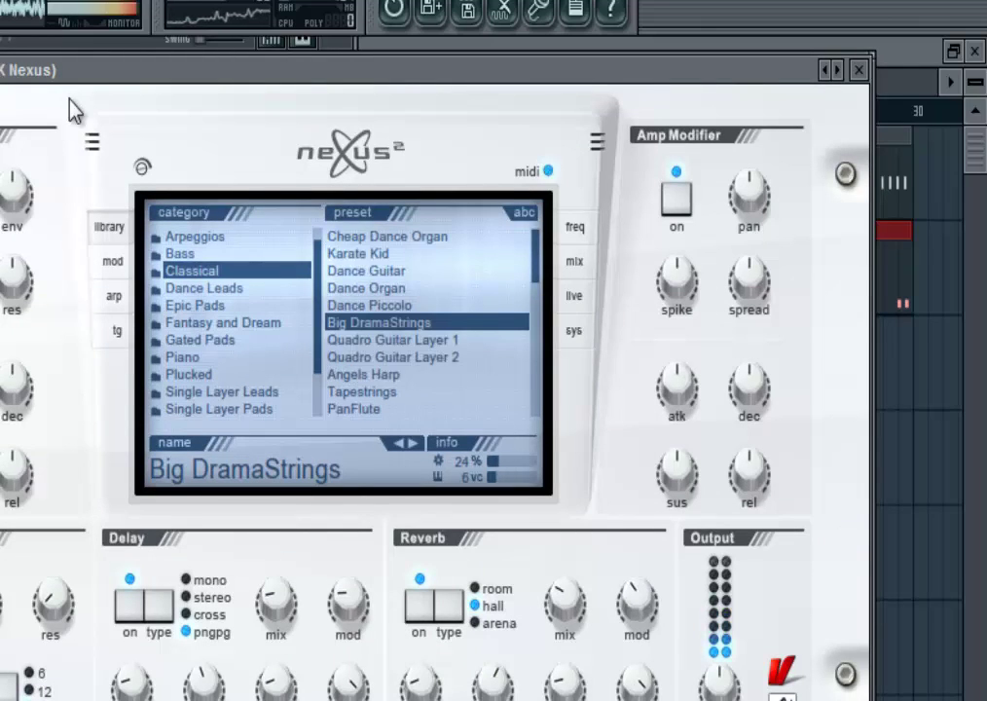
key("Escape")
key("F5")
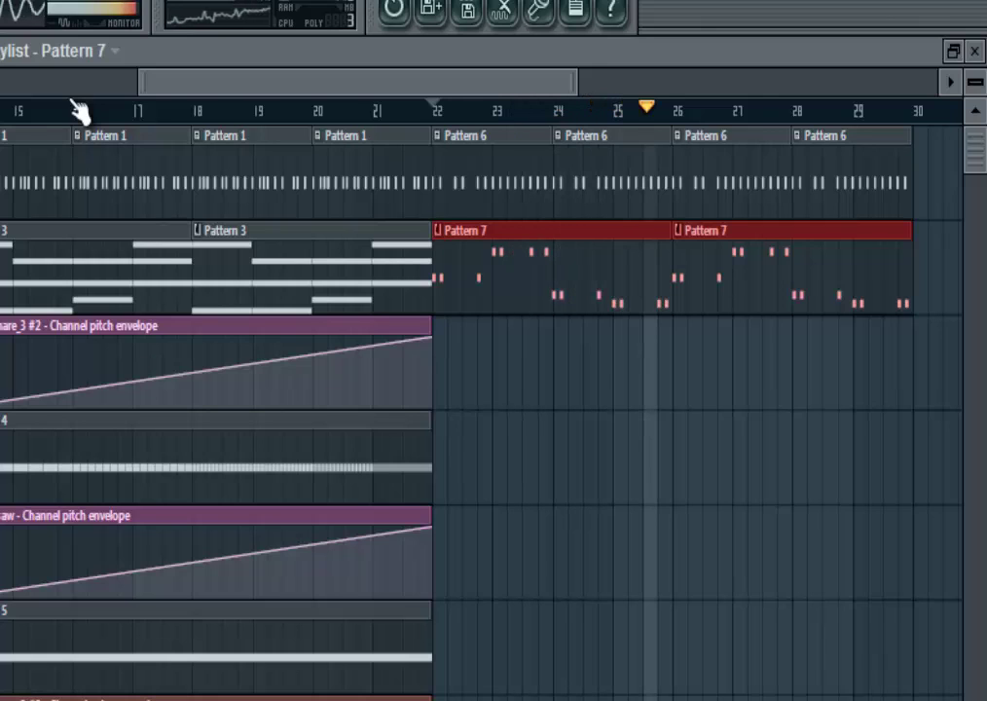
key("space")
Place four Pattern 8 clips in a row on the third playlist track, from bar 22 to bar 30.
middle_click(69, 99)
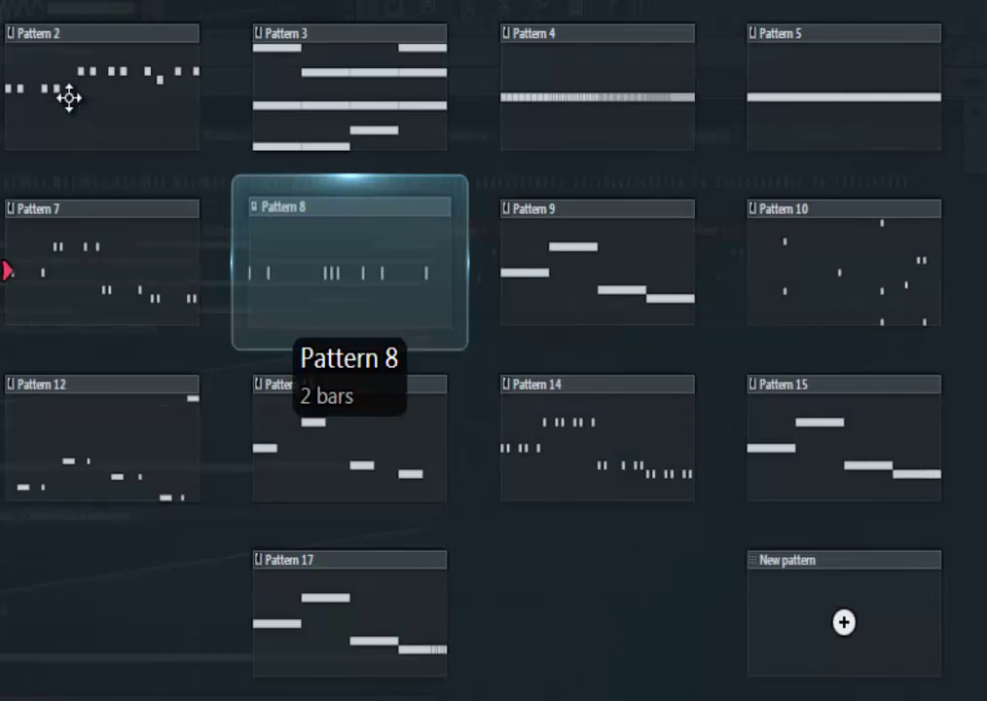
left_click(69, 98)
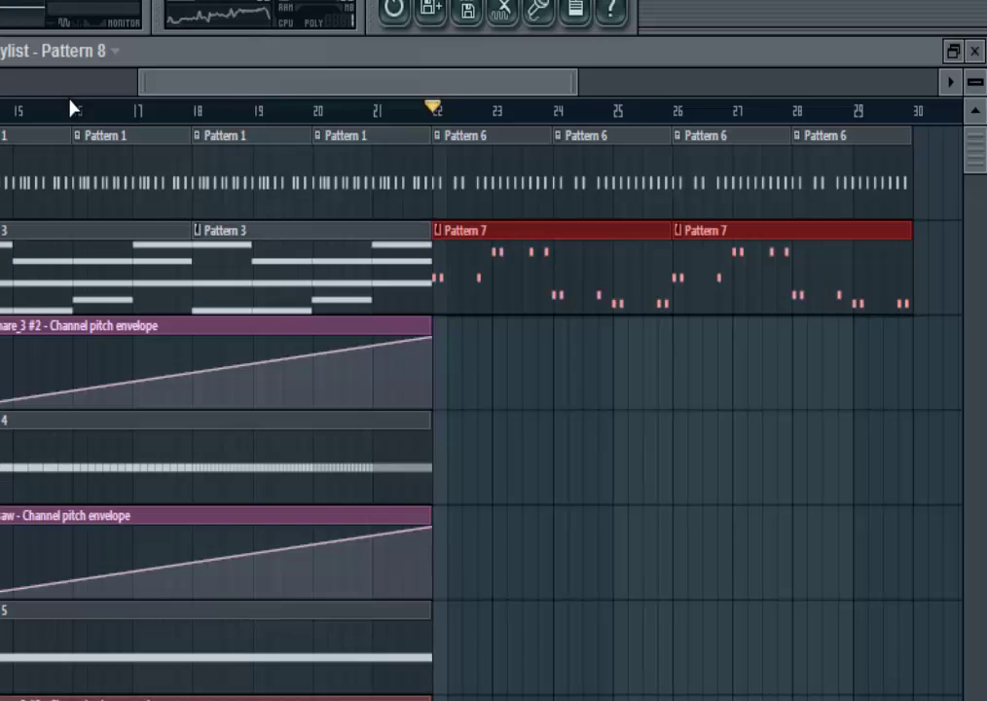
left_click_drag(457, 362, 837, 362)
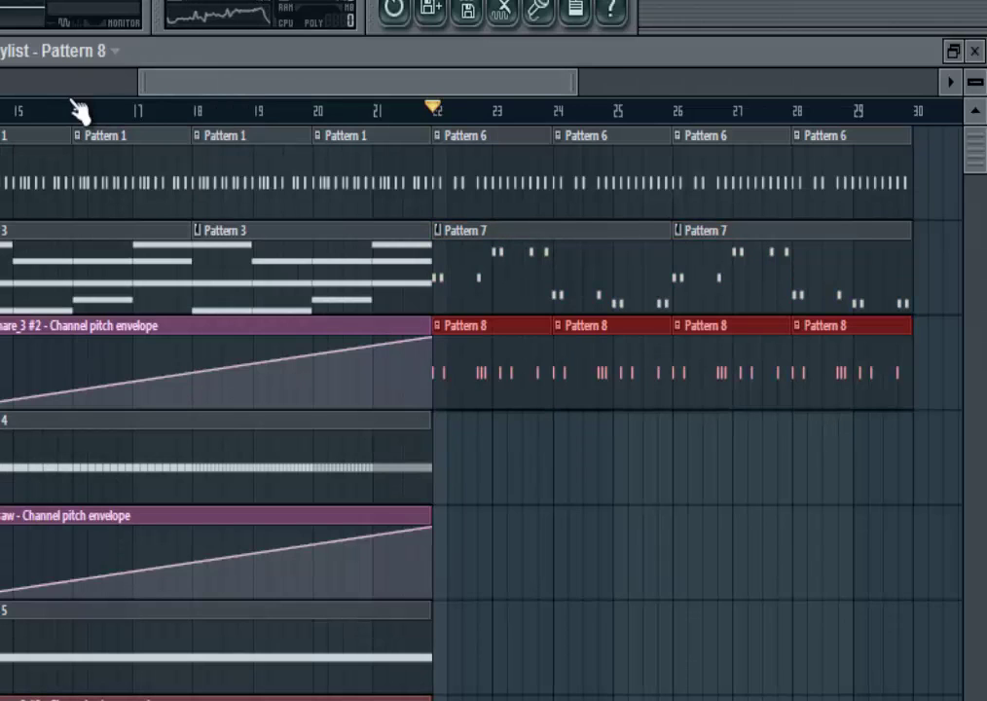
Show Pattern 8's FX_Scratch steps and its FX_Scratch.wav sample setting, play the pattern, and return to the playlist.
key("alt+F8")
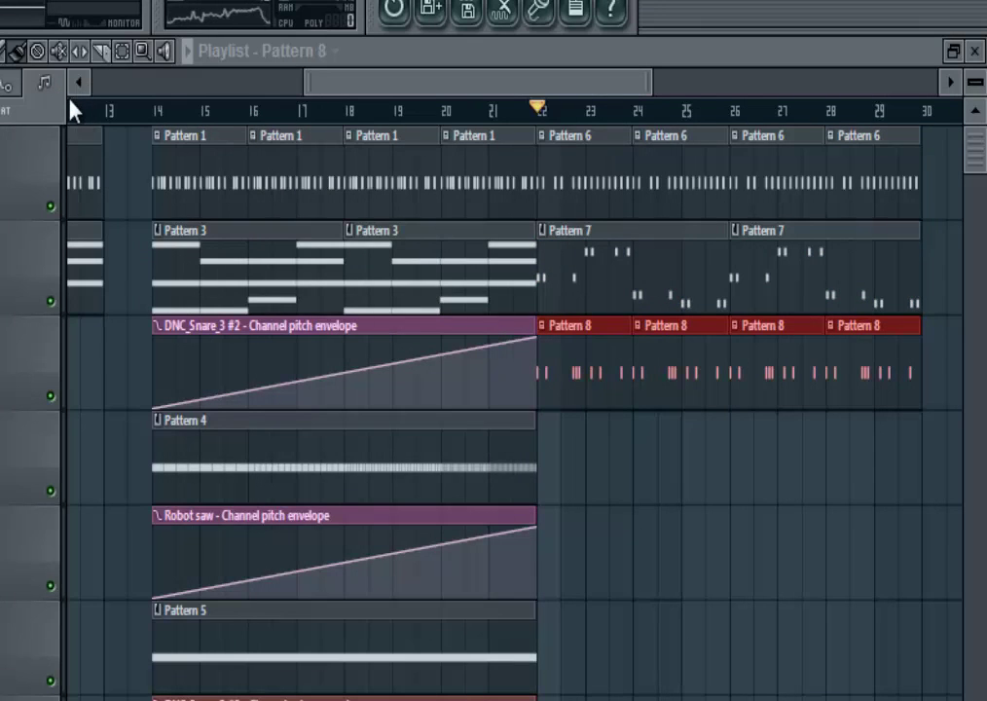
key("F6")
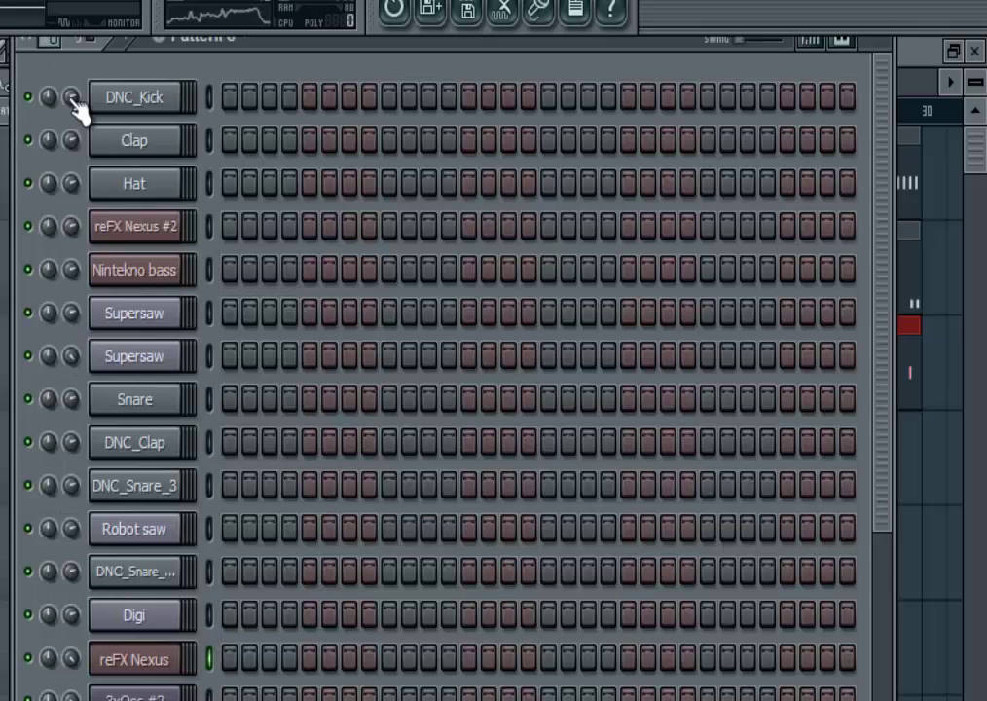
scroll(70, 107, "down", 6)
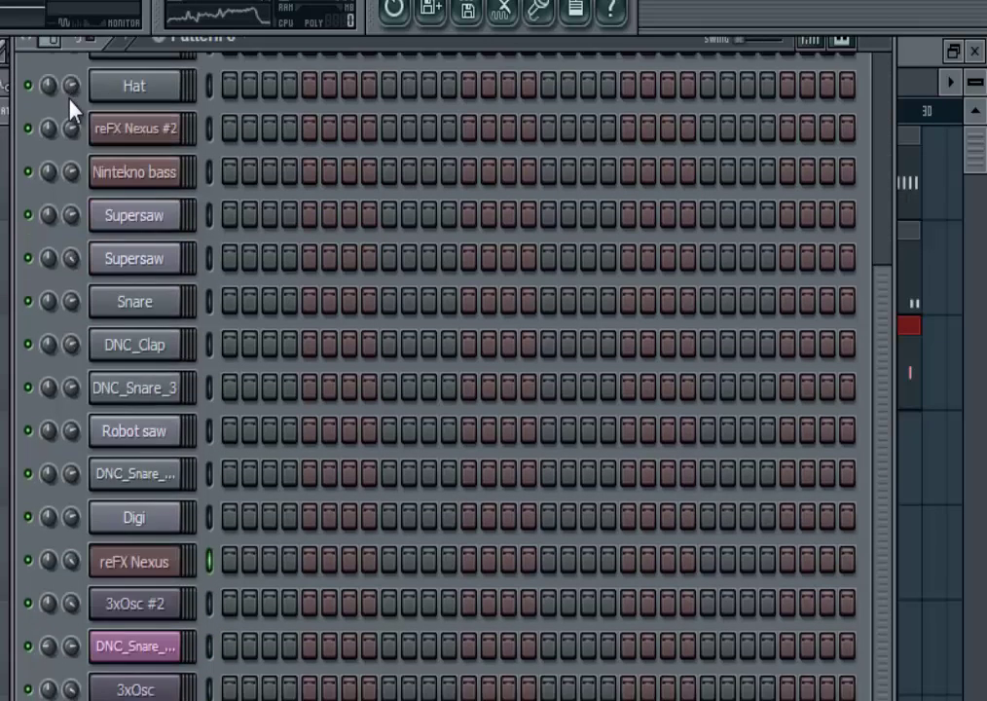
left_click(134, 670)
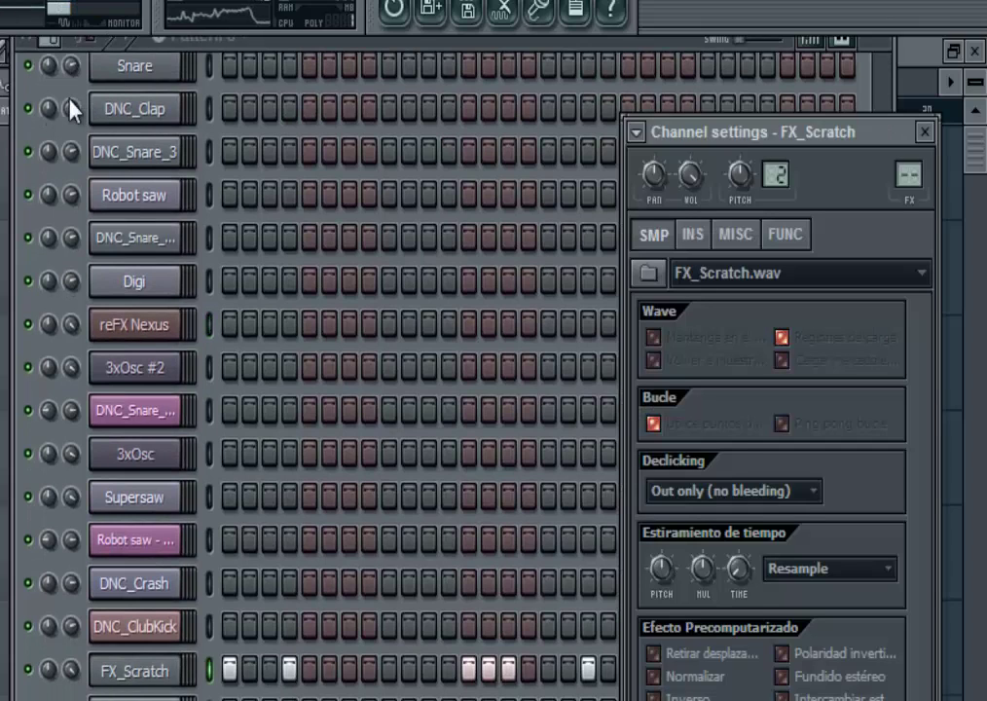
left_click(921, 273)
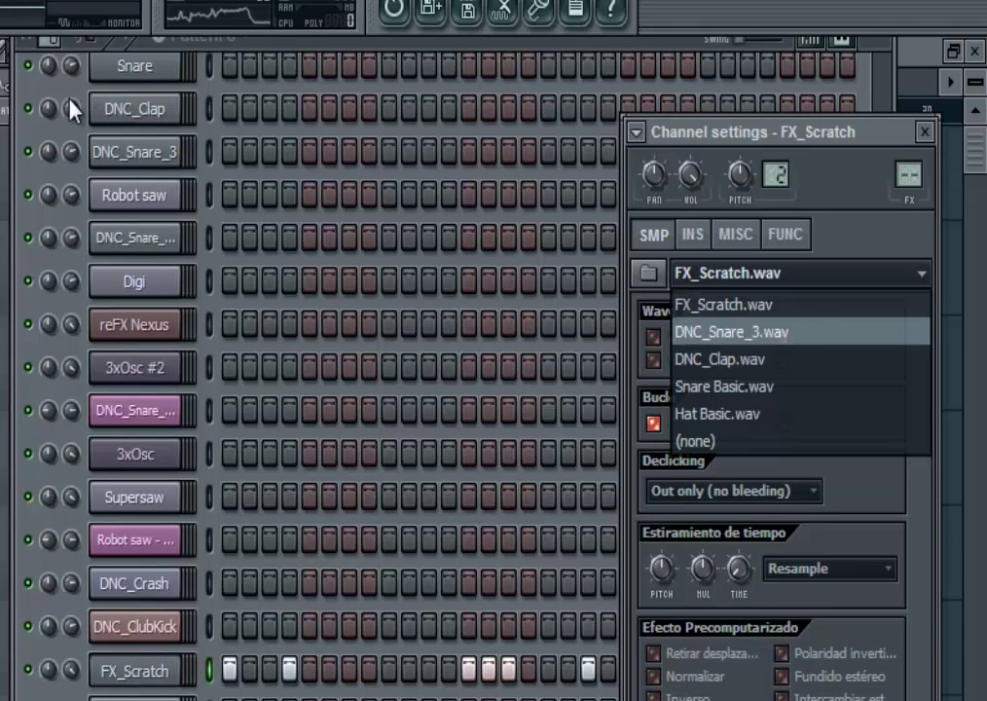
left_click(725, 305)
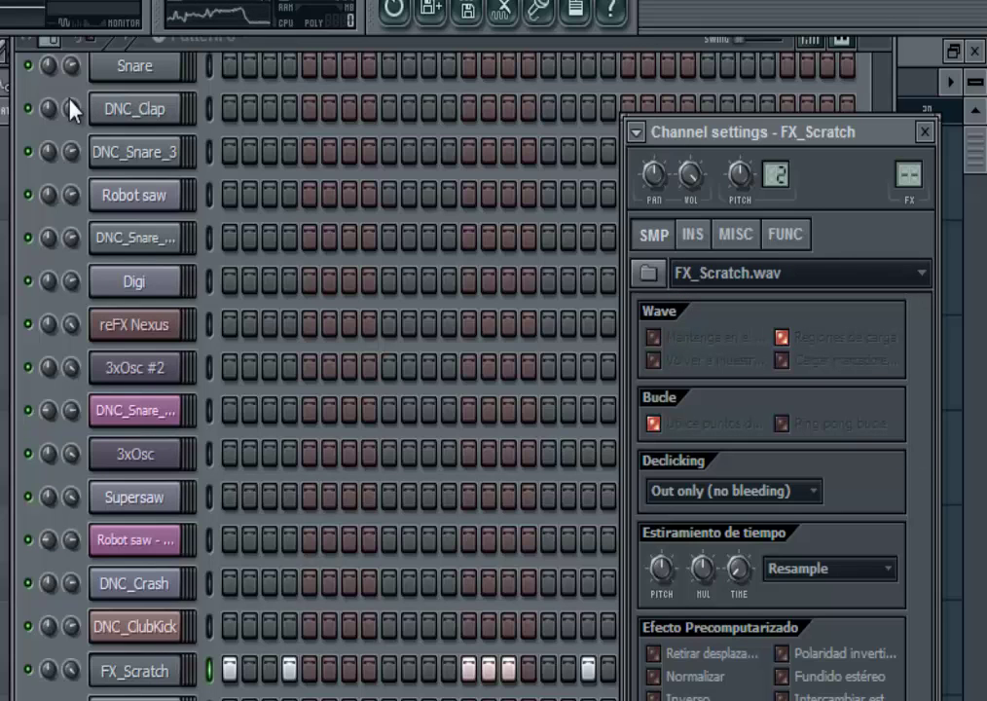
left_click(73, 105)
key("space")
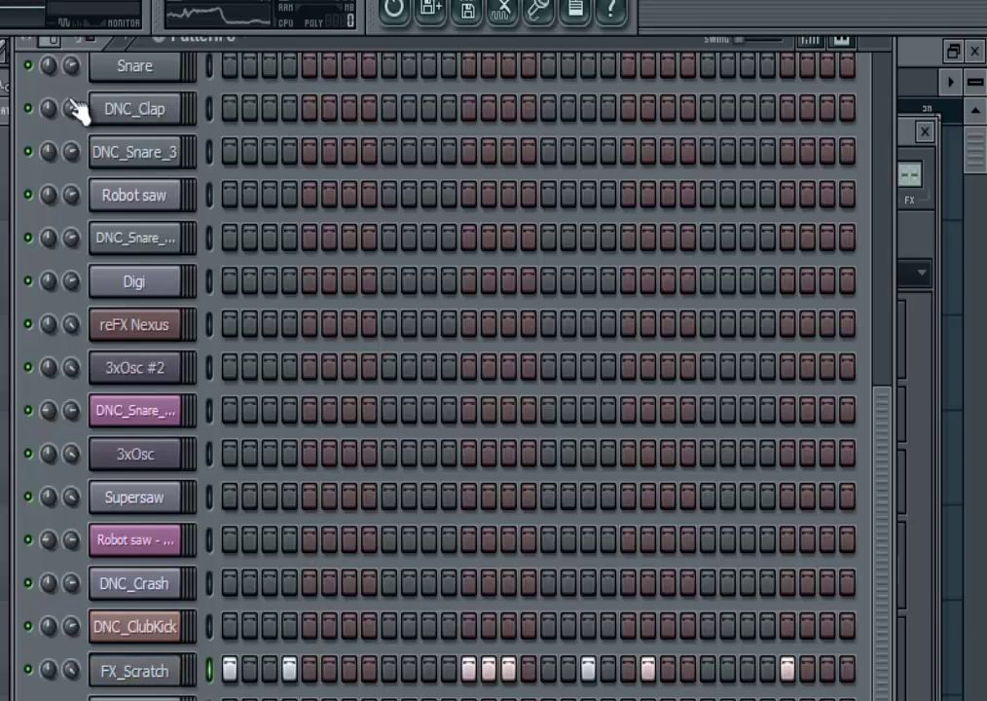
key("F5")
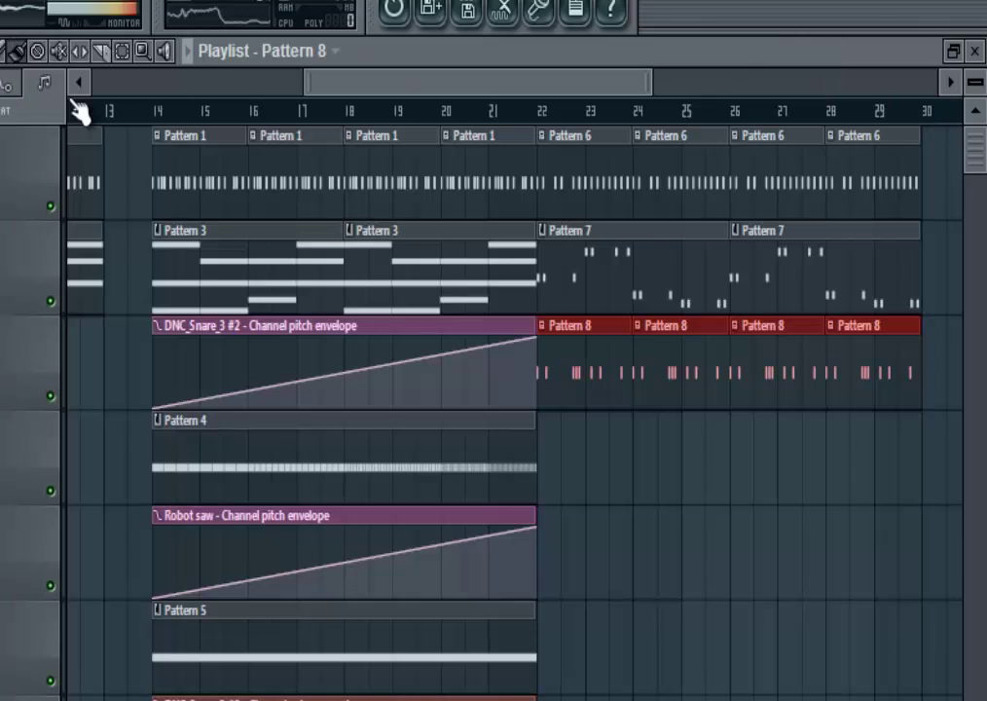
Play the arrangement in song mode from bar 22, and place a DNC_Crash audio clip on the fourth playlist track at bar 22.
key("l")
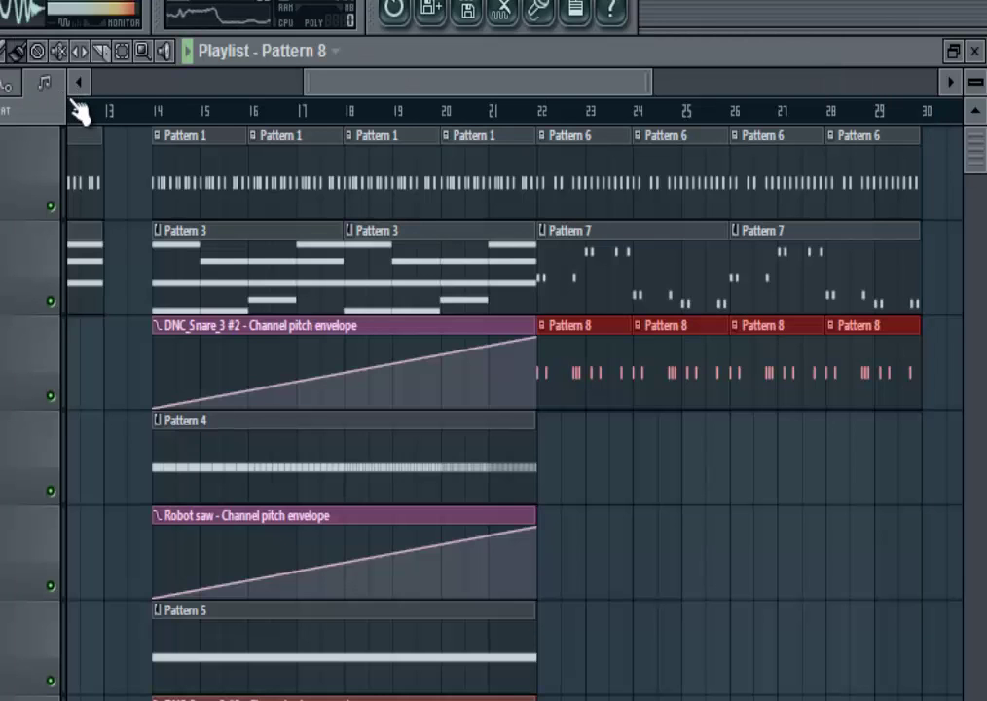
scroll(80, 111, "right", 4)
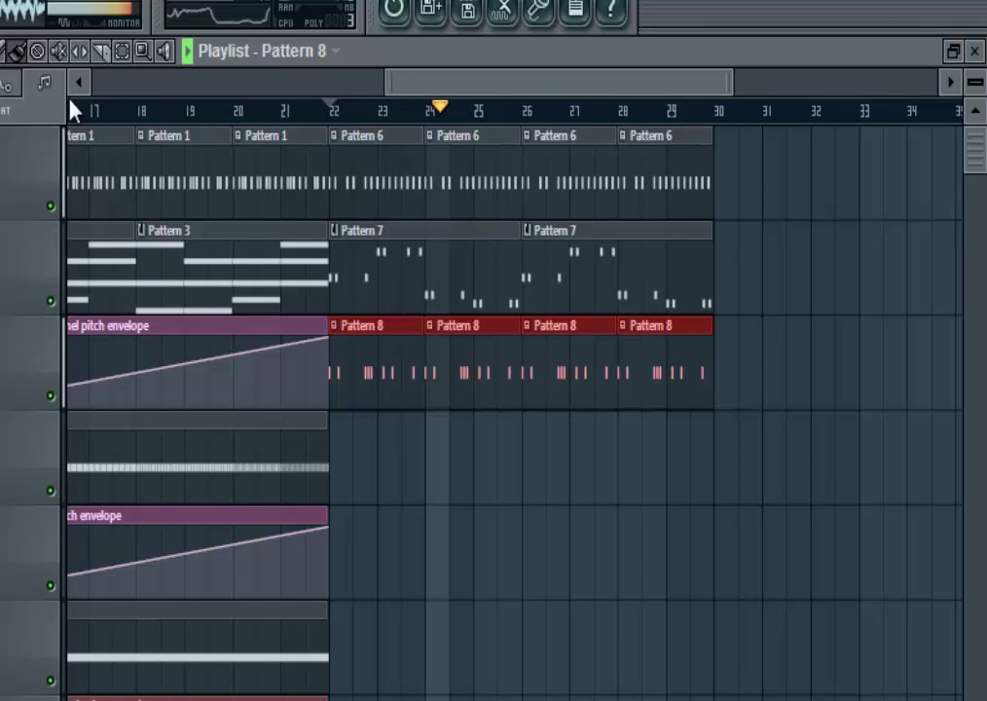
left_click(294, 51)
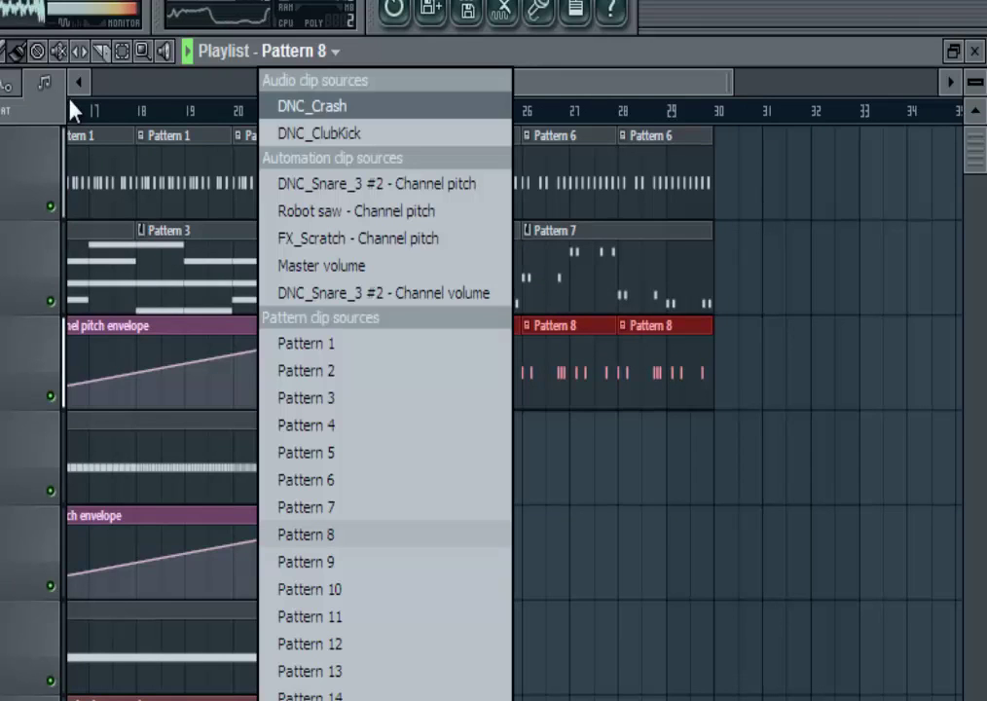
left_click(312, 106)
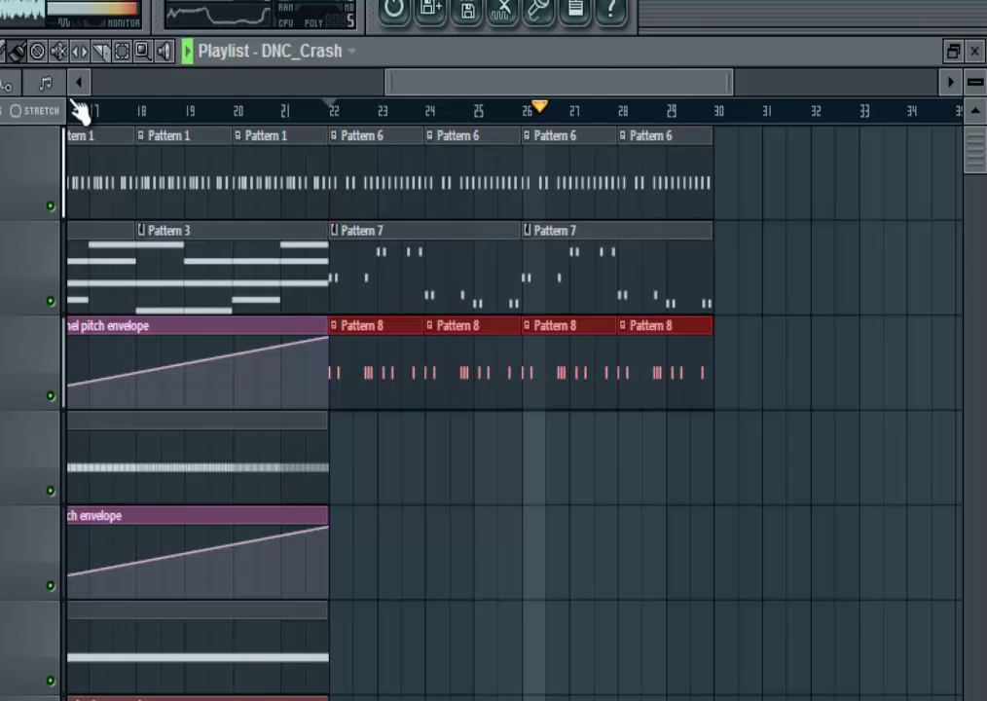
left_click(341, 457)
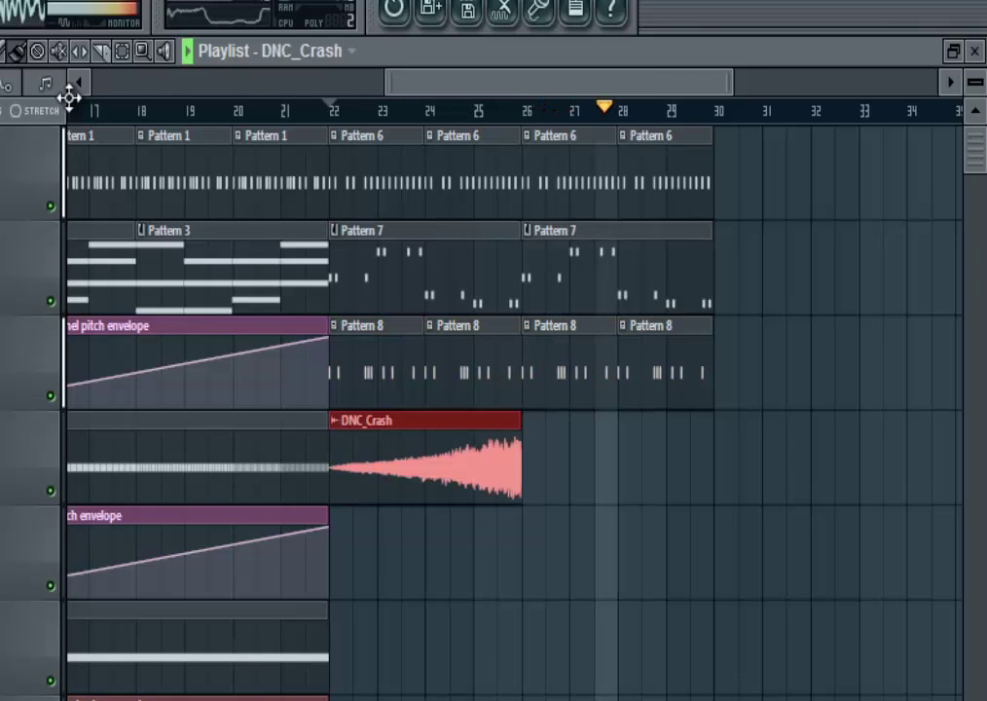
key("space")
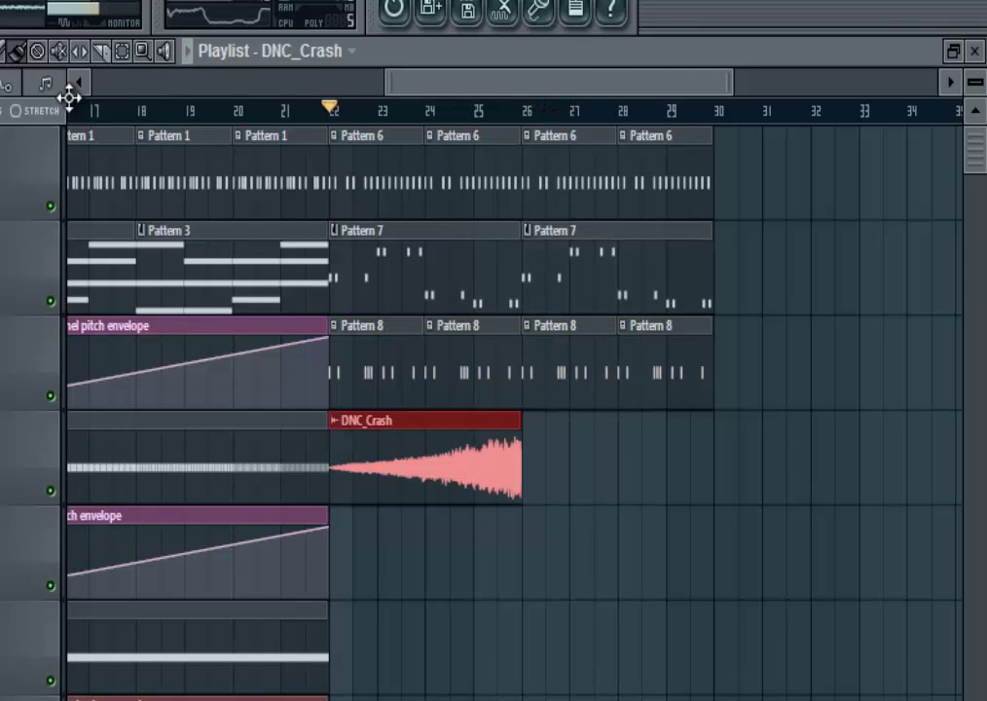
Show the DNC_Crash channel settings and the Gross Beat effect with its presets on its mixer track, and replay the arrangement from bar 22.
double_click(425, 464)
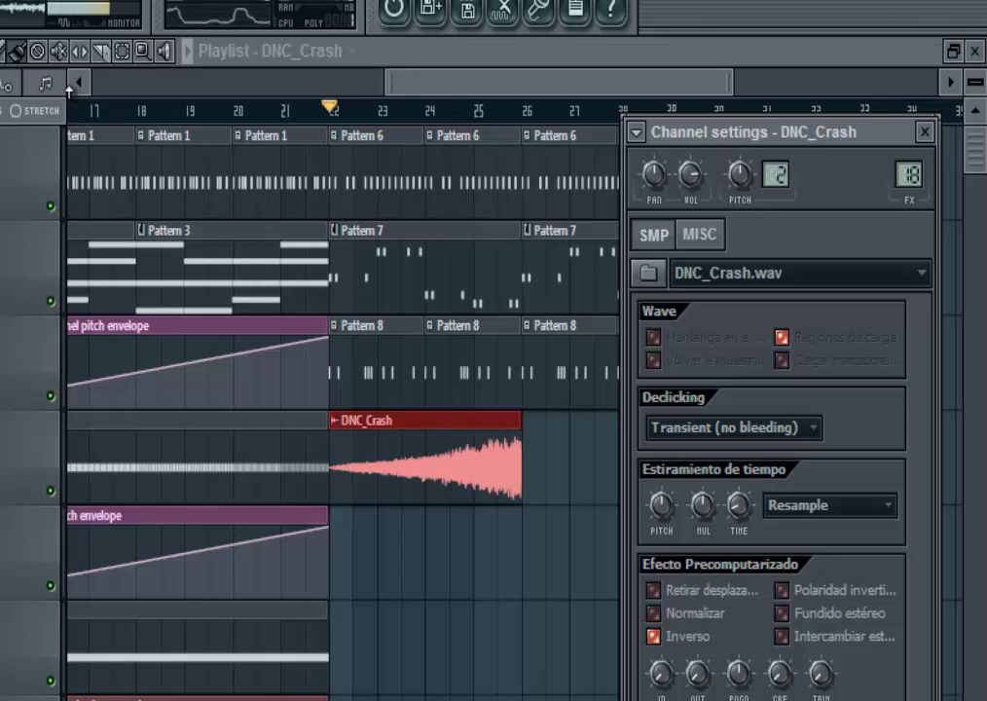
key("F9")
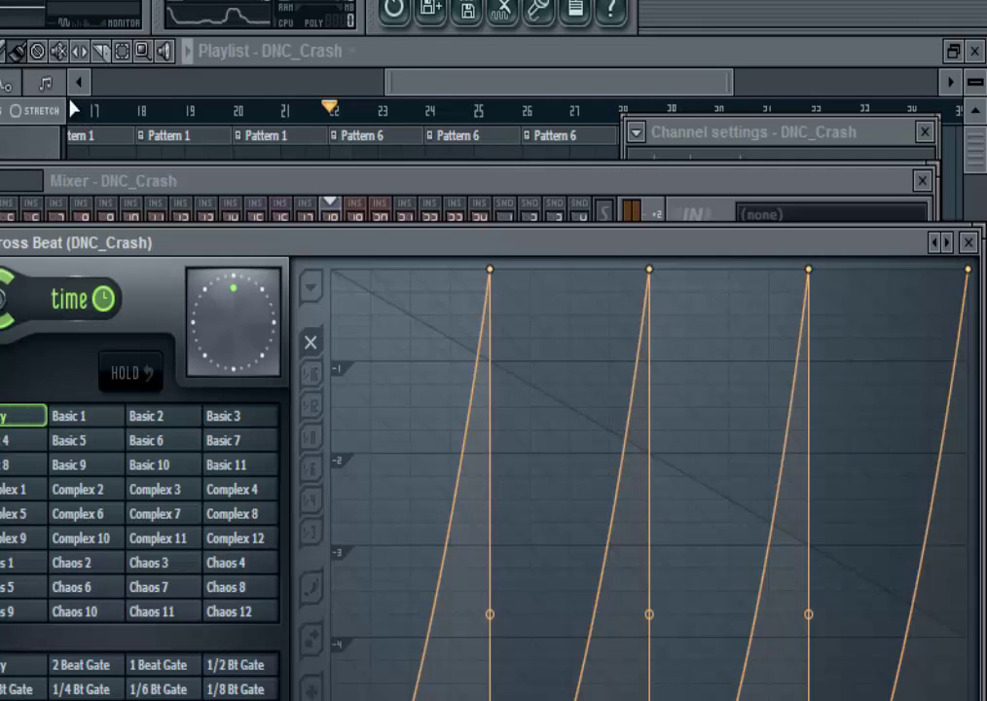
right_click(941, 243)
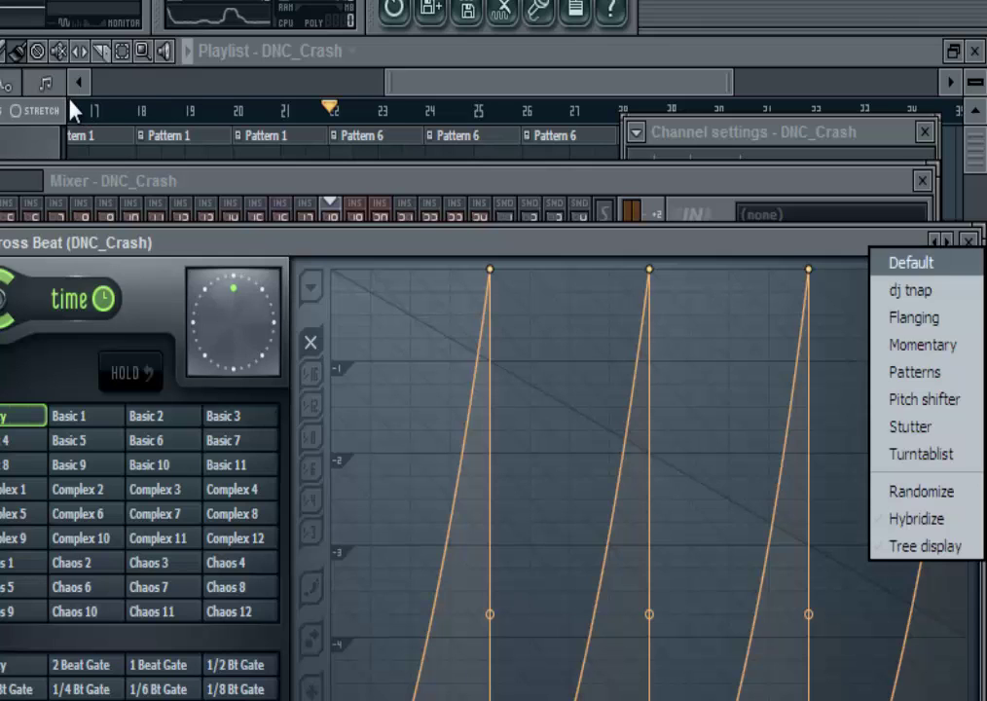
left_click(845, 182)
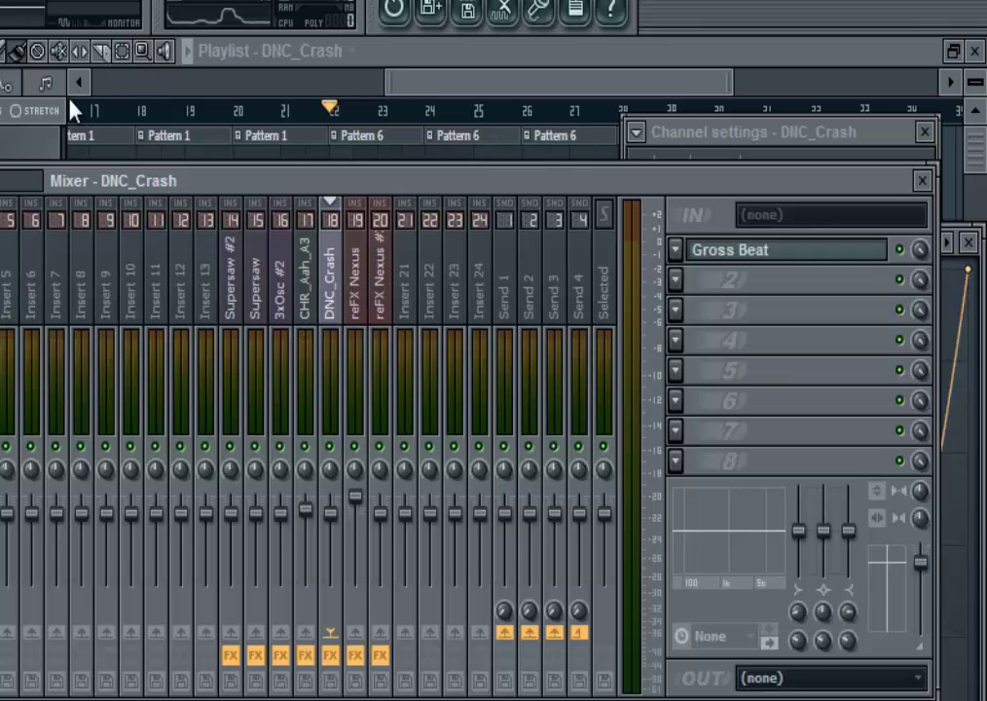
left_click(559, 82)
key("space")
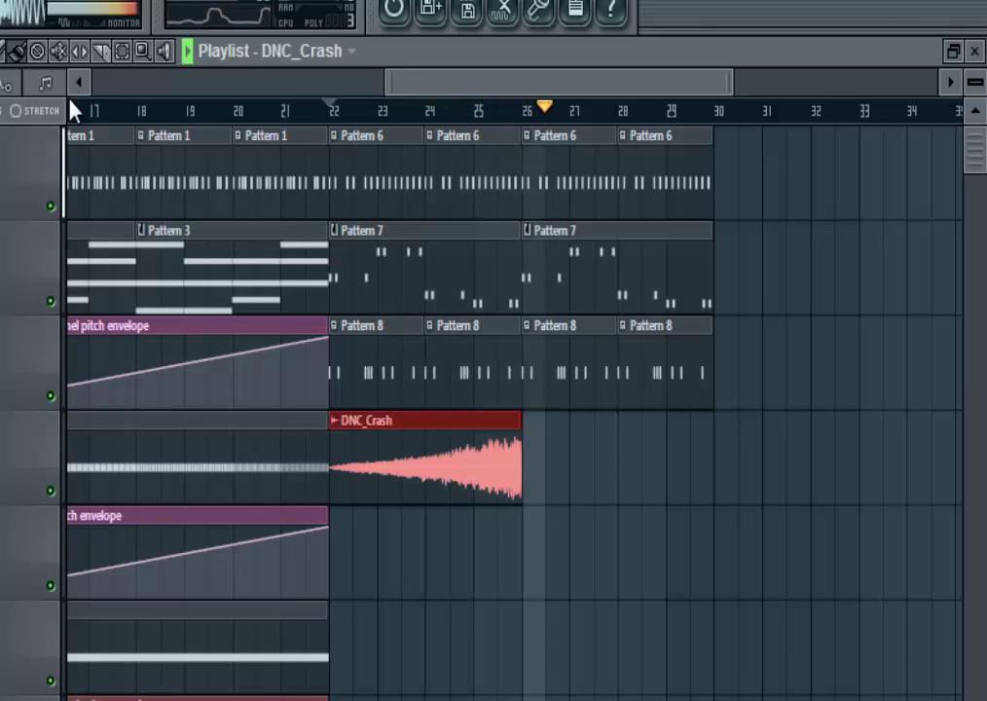
key("space")
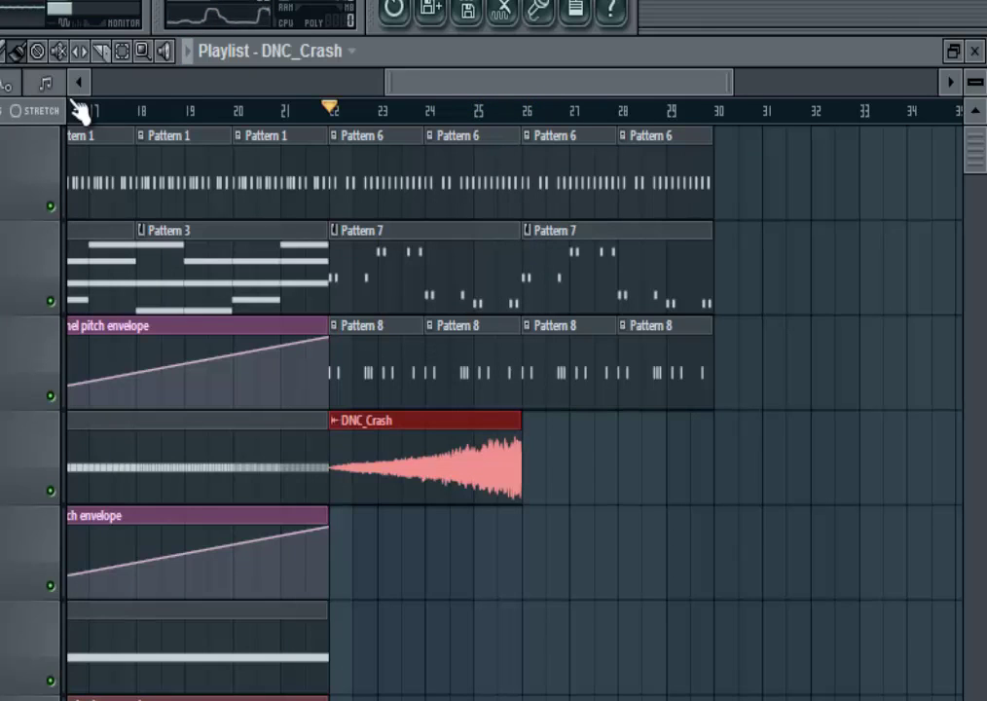
Select Pattern 9, place two clips of it on the fifth playlist track from bar 22 to bar 30, and start playback.
key("F6")
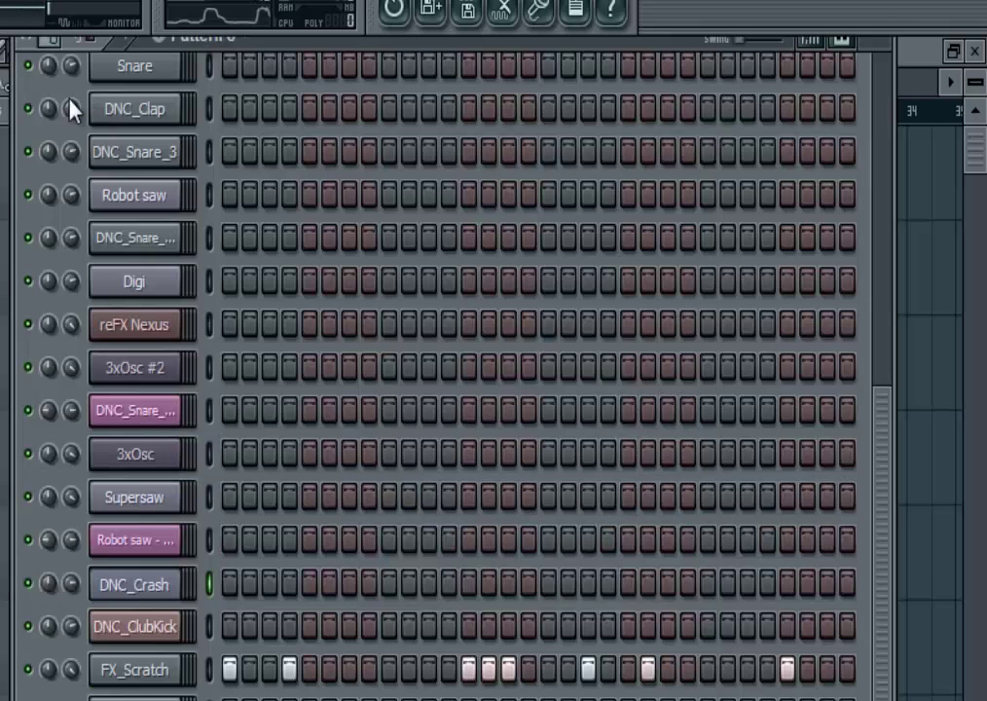
key("KP_Add")
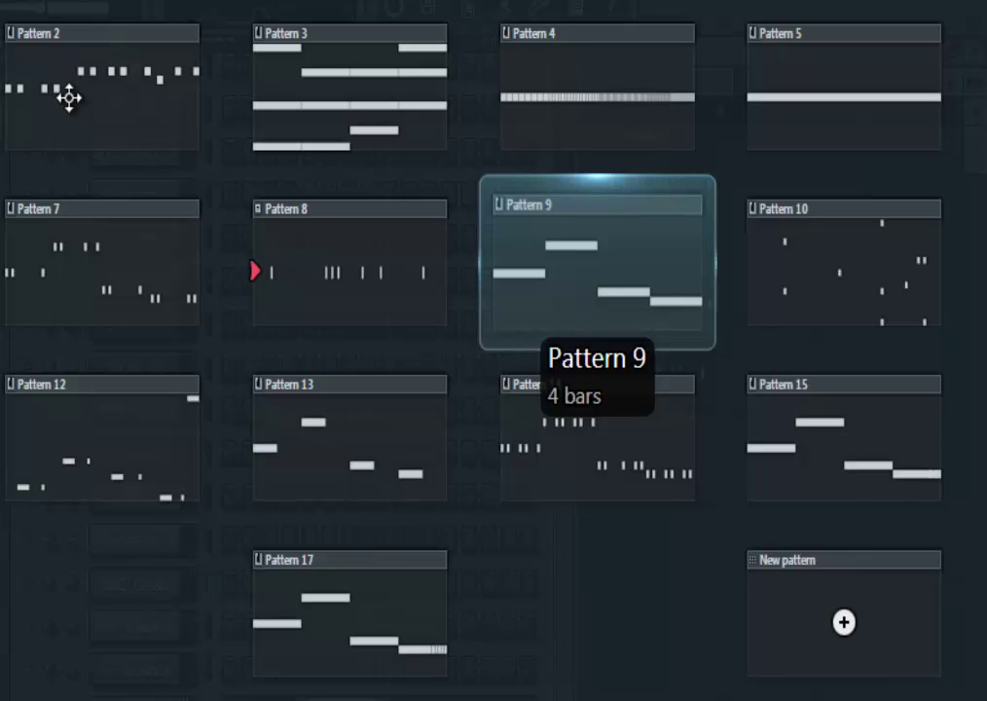
key("Return")
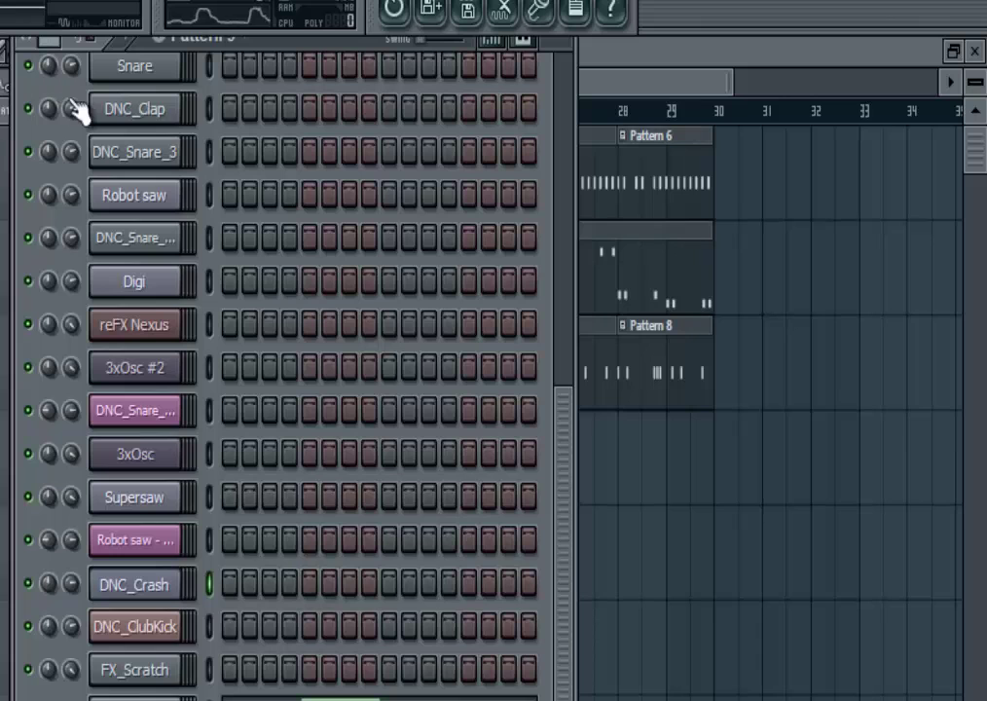
key("F6")
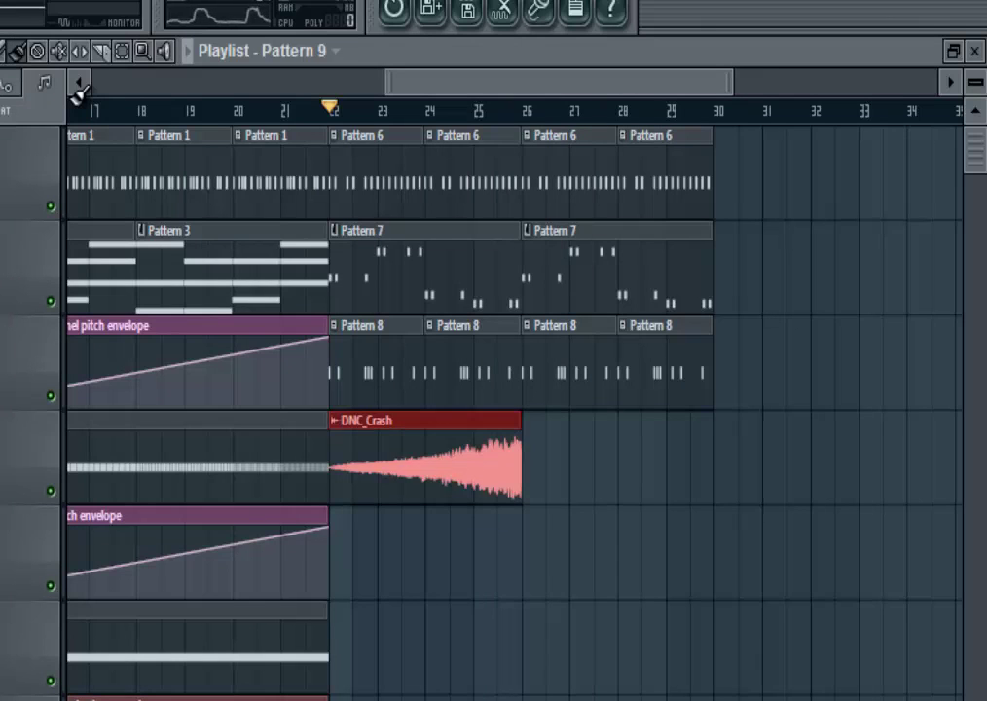
left_click_drag(352, 552, 555, 552)
key("space")
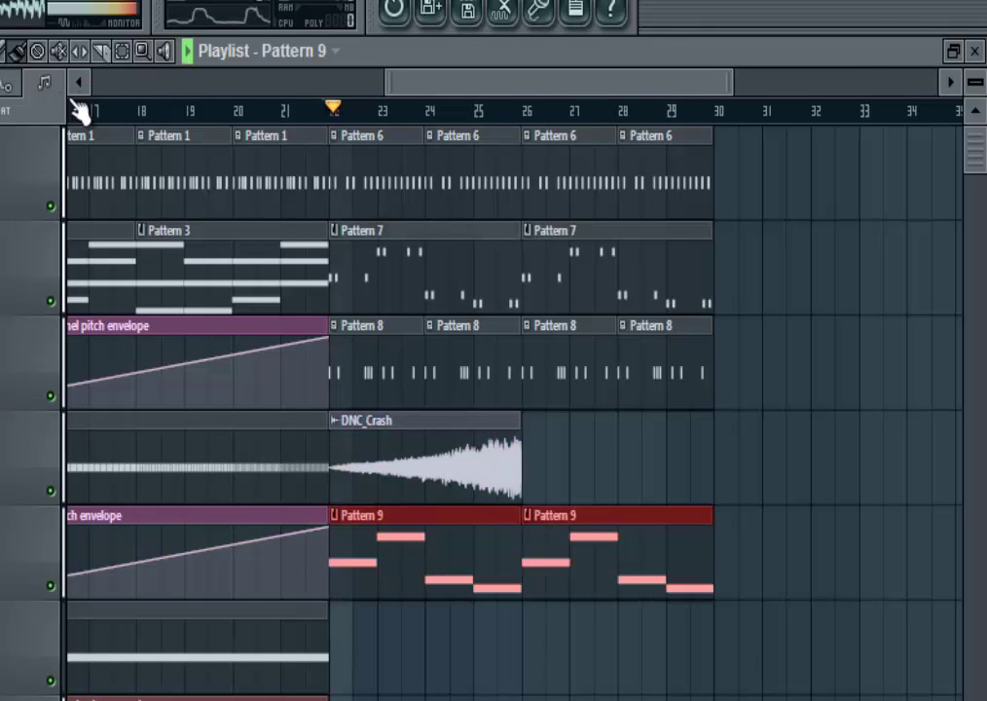
Show Pattern 9's CHR_Aah_A3 notes in the piano roll and the channel's CHR_Aah_A3.wav sample settings.
key("F6")
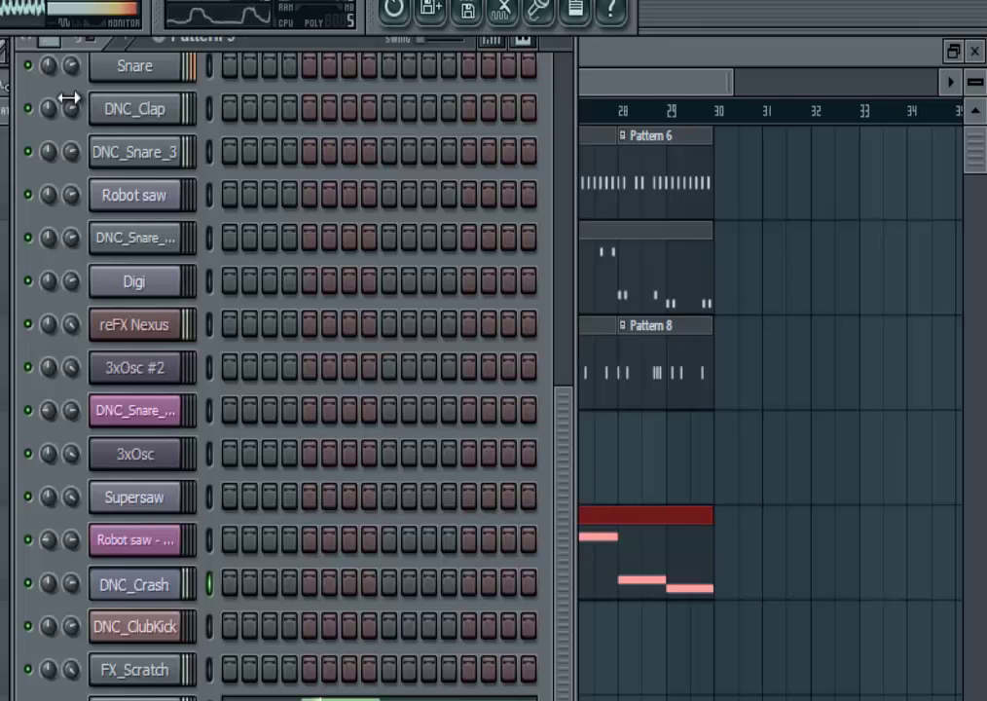
key("F7")
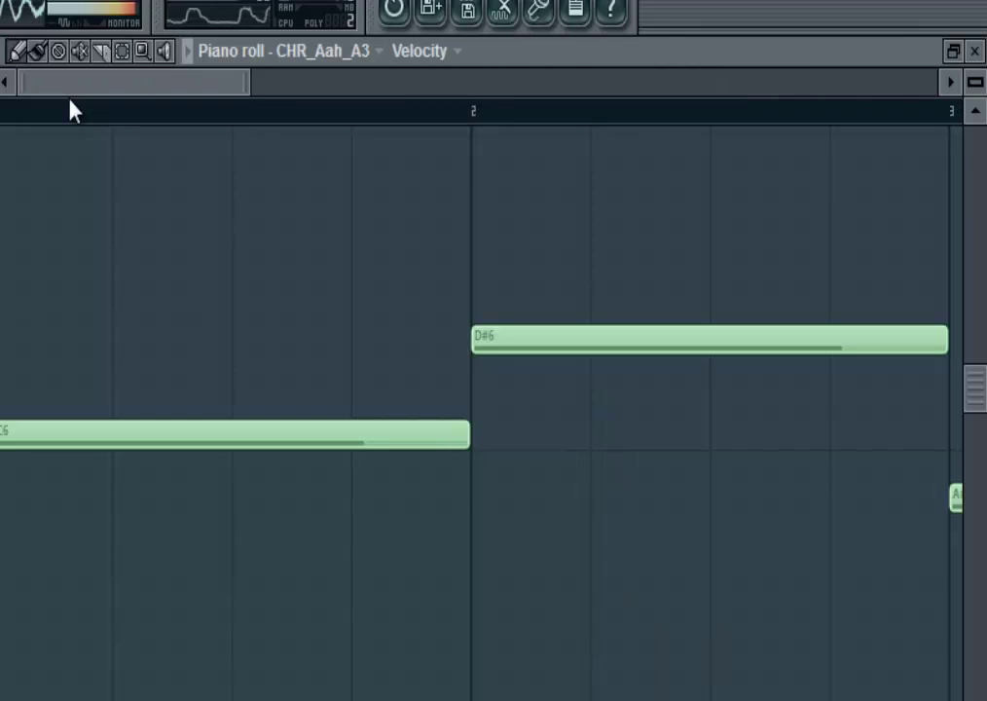
scroll(76, 112, "down", 1)
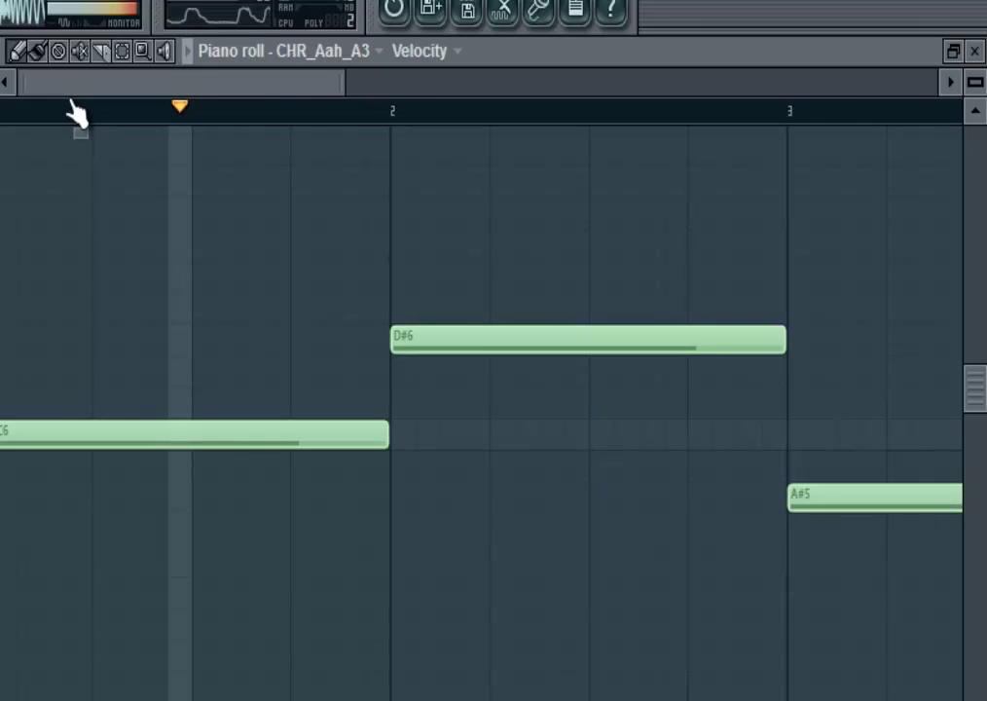
scroll(76, 112, "down", 1)
scroll(76, 112, "down", 1)
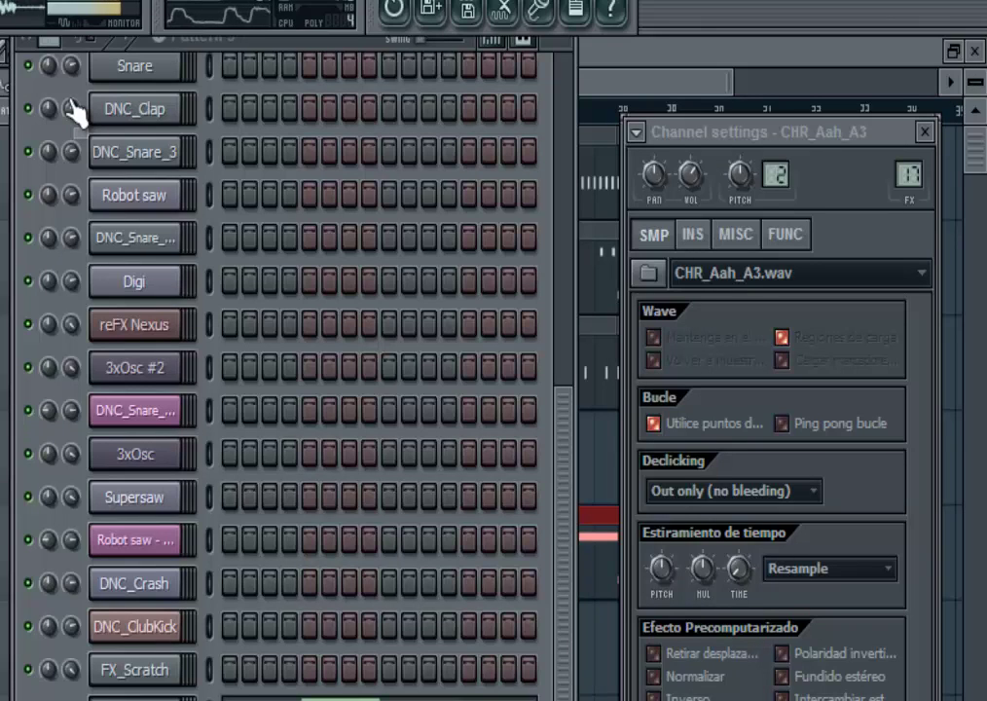
left_click(71, 107)
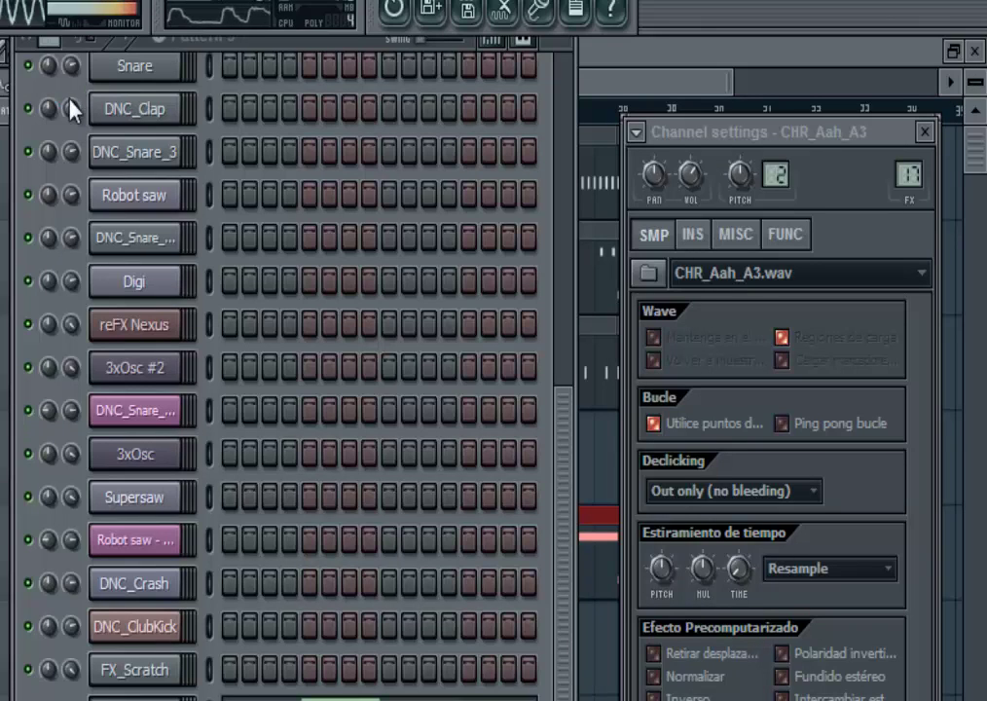
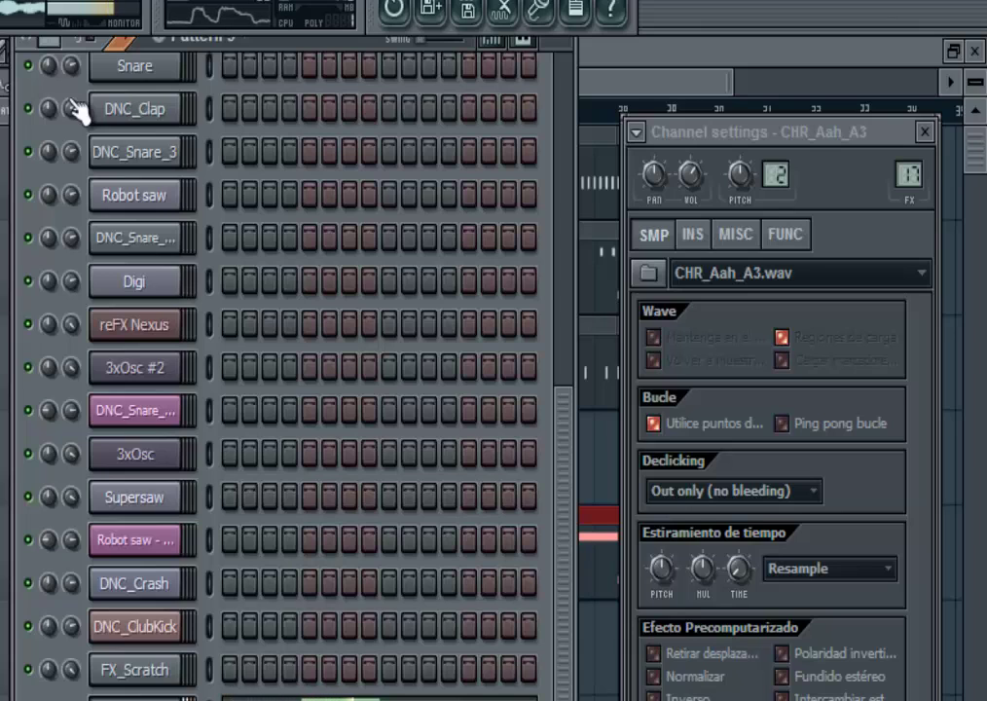
Play Pattern 9 on its own with its C6, D#6, A#5 and A5 notes shown in the piano roll, and return to the playlist.
key("F7")
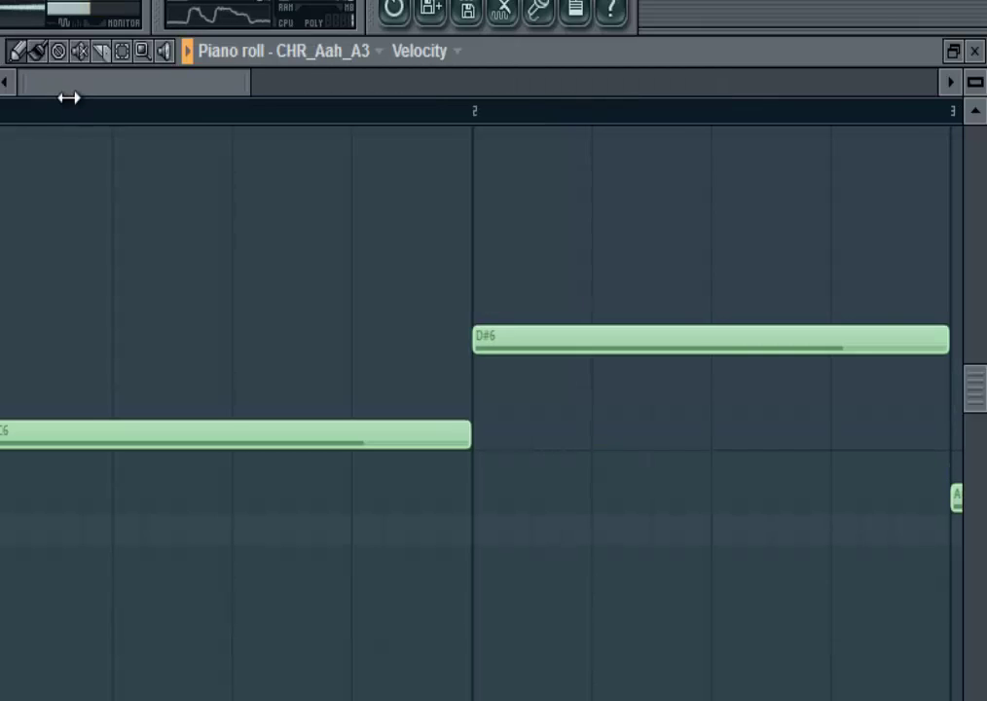
scroll(69, 107, "down", 5)
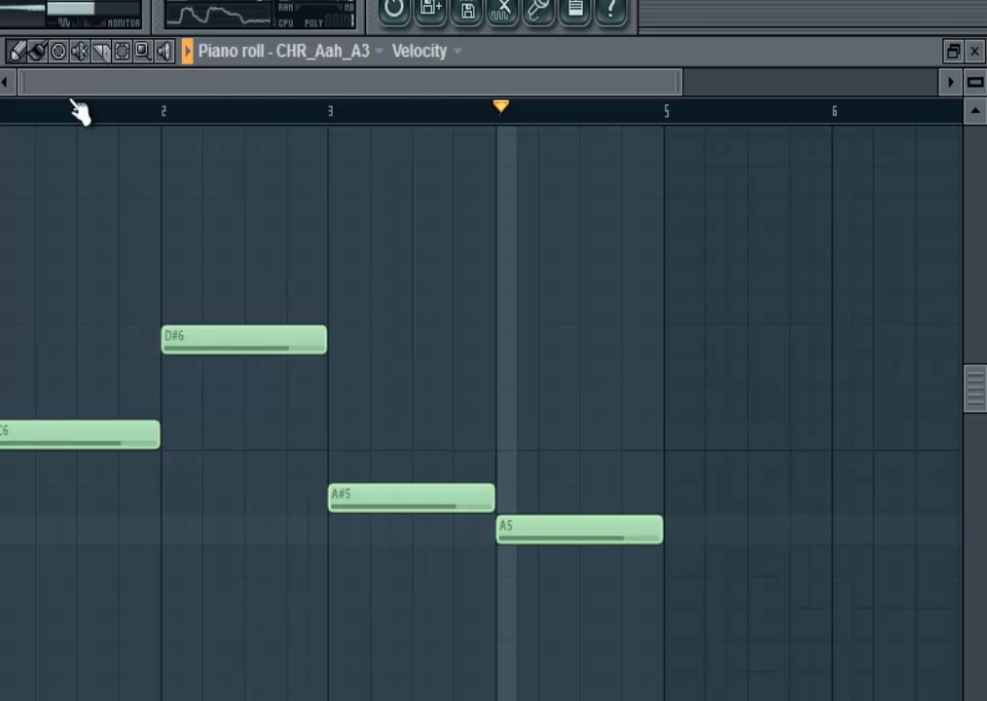
key("F7")
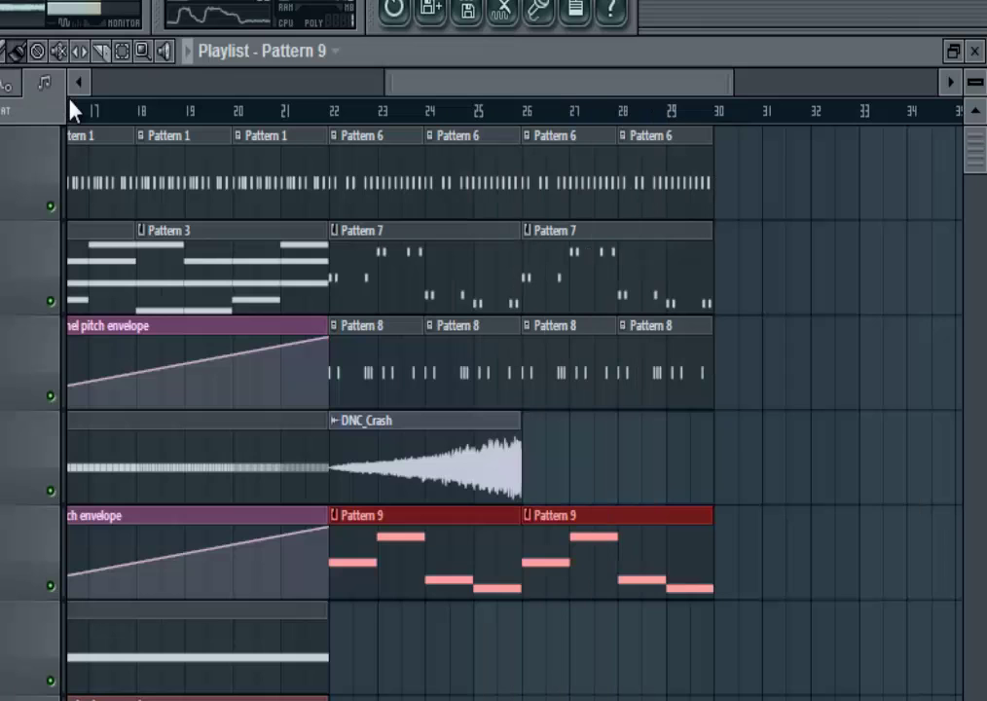
key("F5")
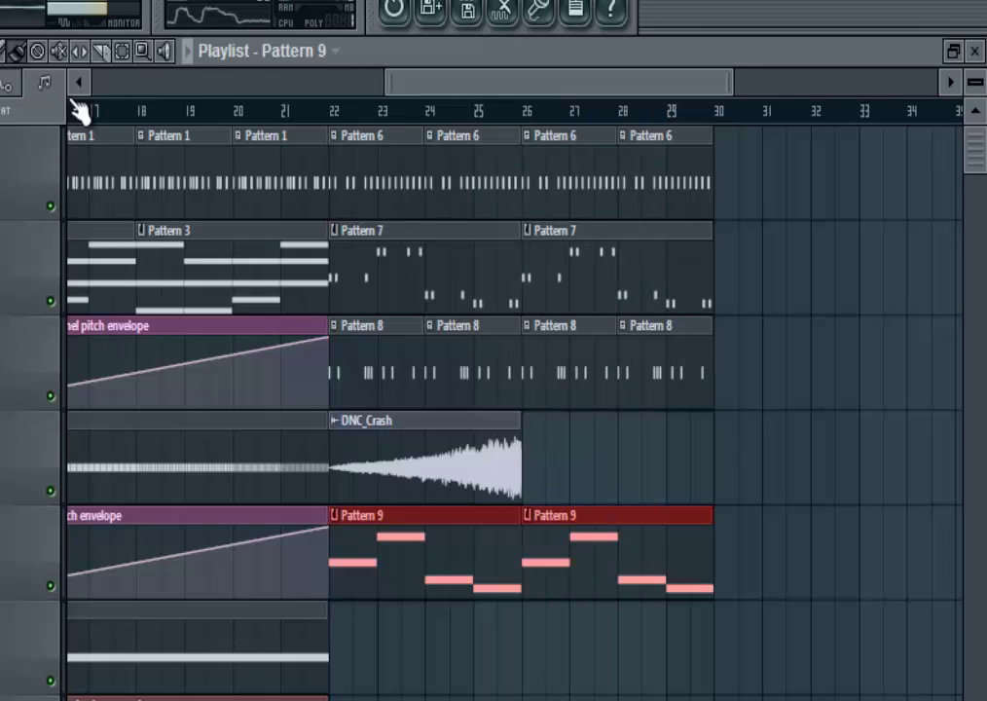
Select Pattern 10 in the pattern picker and play it on its own in the channel rack.
key("F6")
key("ctrl+F8")
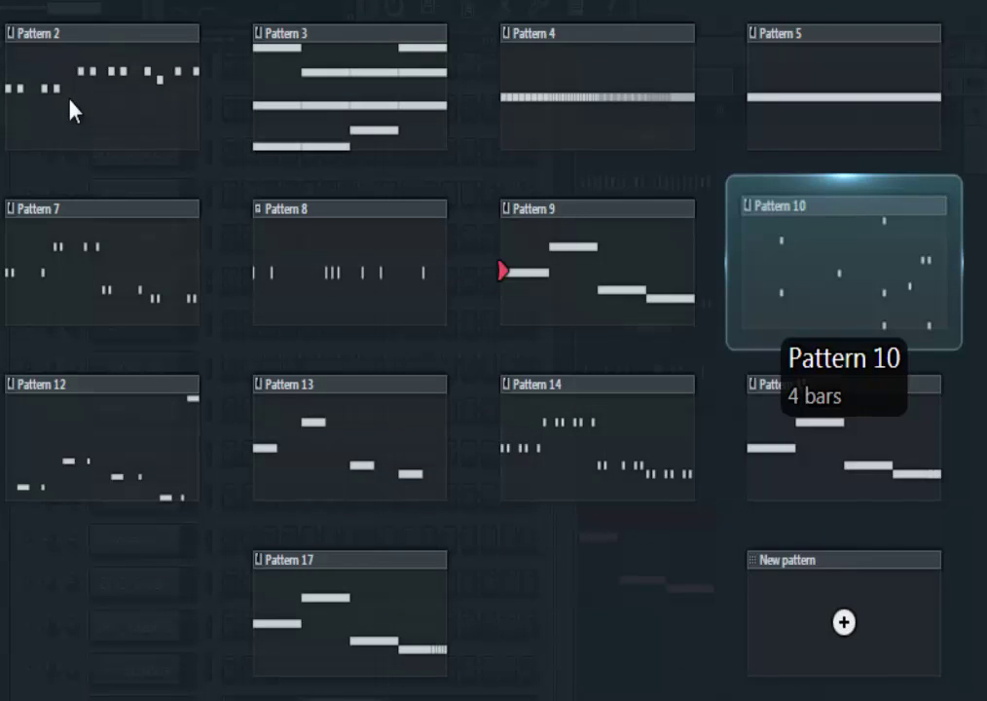
key("Return")
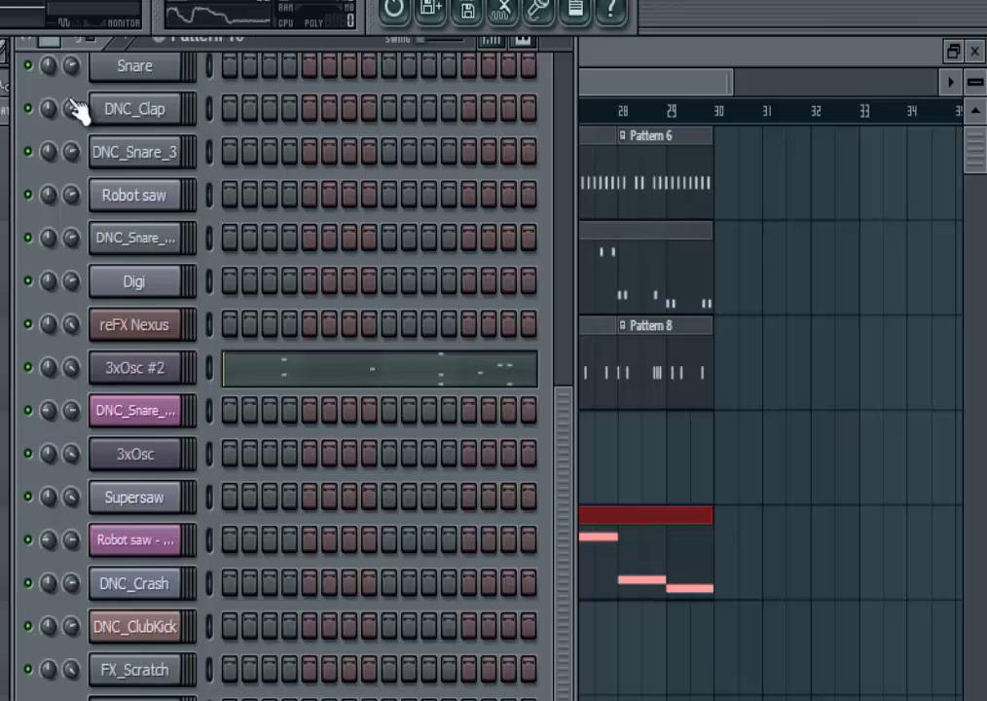
key("space")
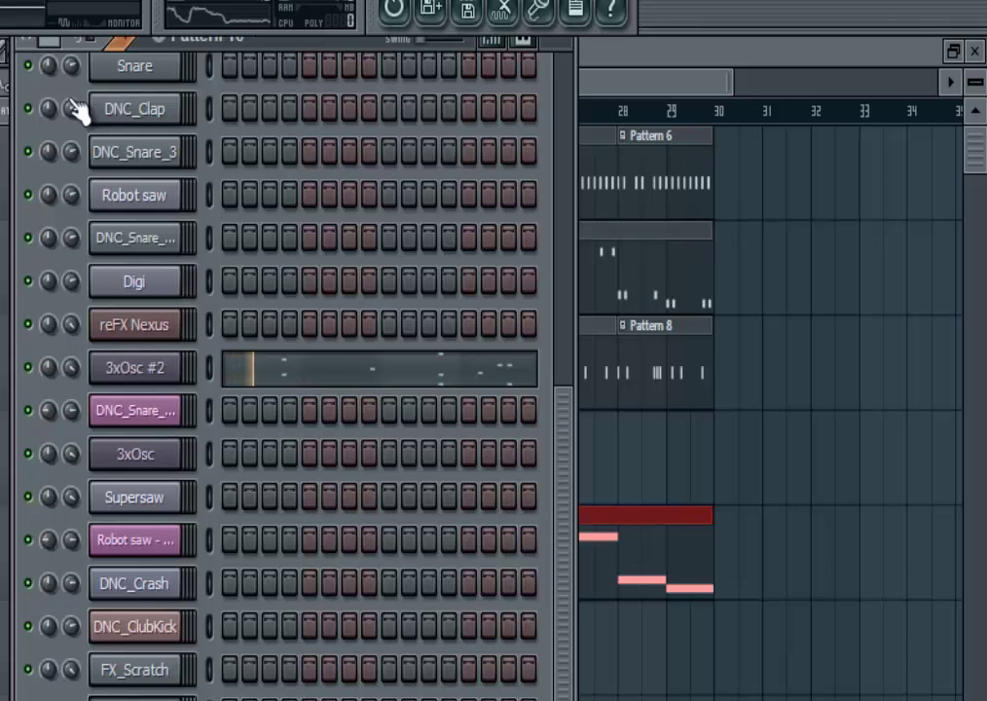
Show the 3xOsc #2 oscillator and volume envelope settings and the Fruity Reeverb 2 effect on its mixer track.
key("Return")
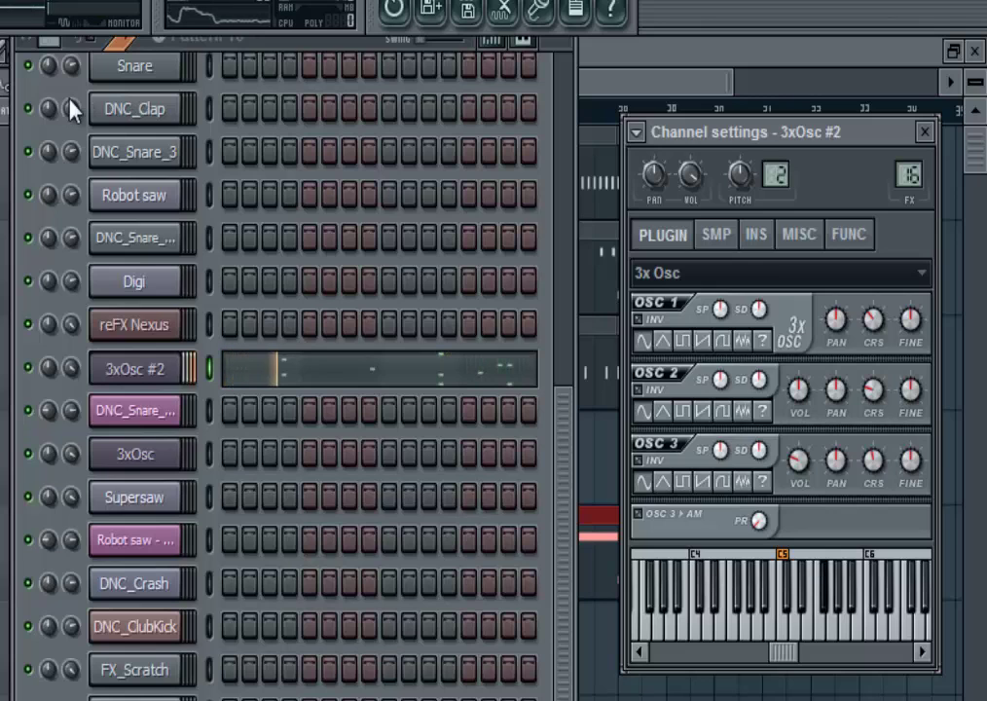
left_click(756, 235)
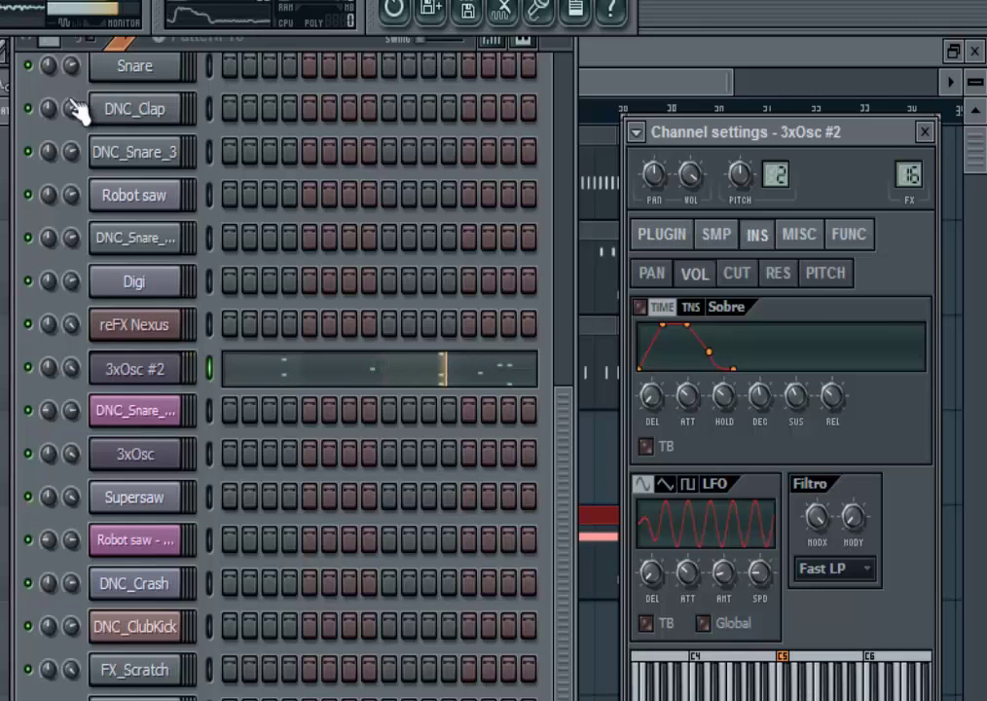
key("F9")
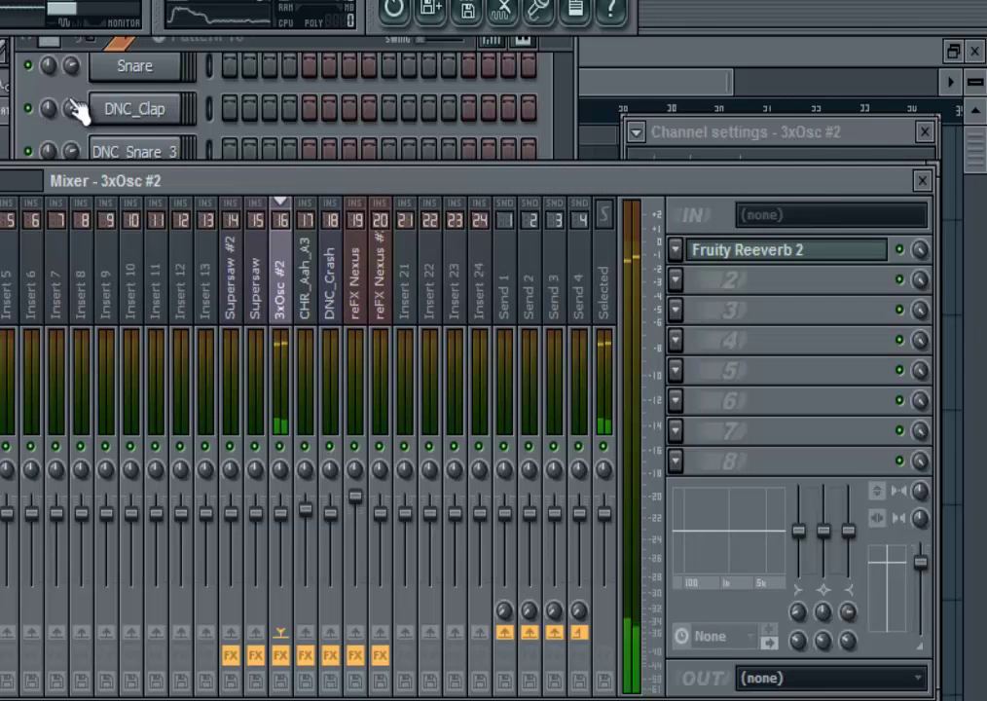
key("Tab")
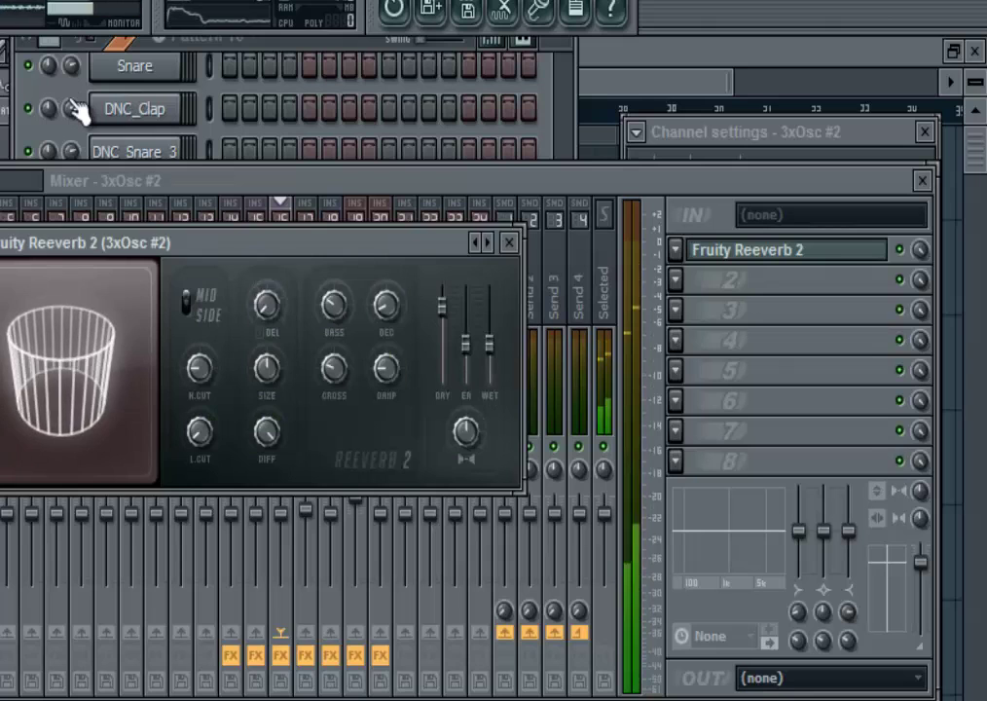
key("Escape")
key("F9")
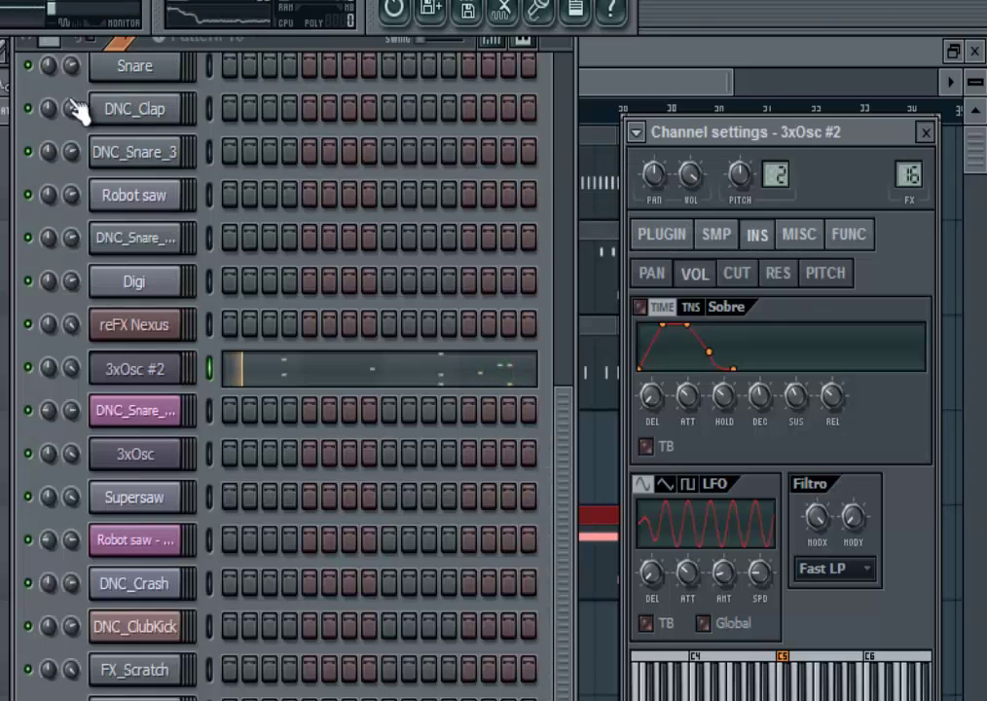
Place Pattern 10 clips at bars 22 and 26 on the track below Pattern 9 and play the arrangement.
key("Escape")
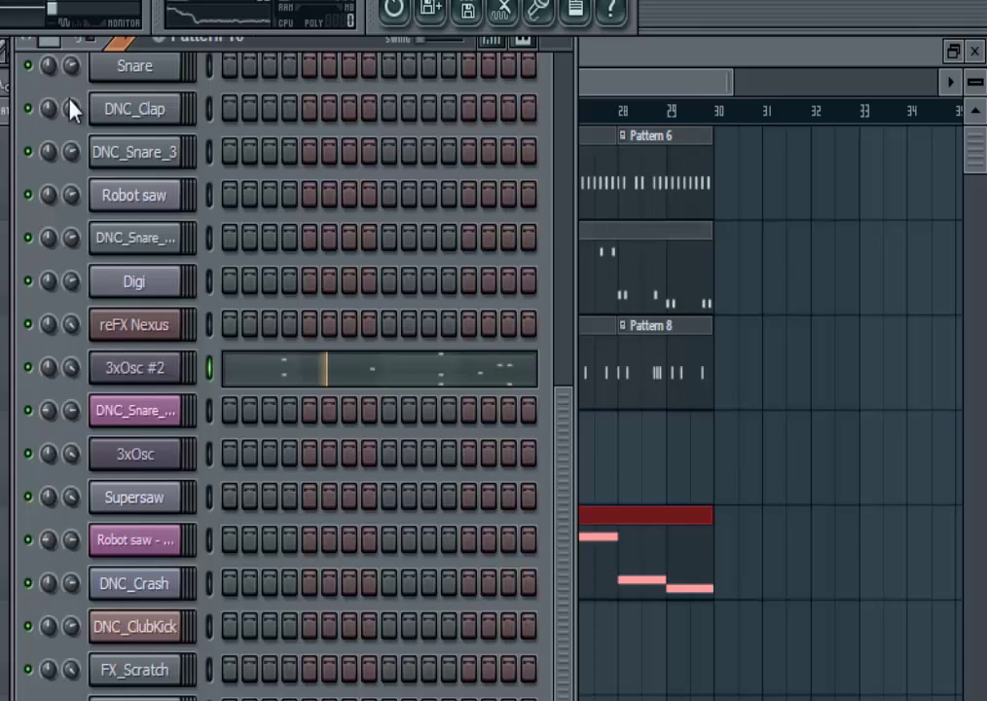
key("F6")
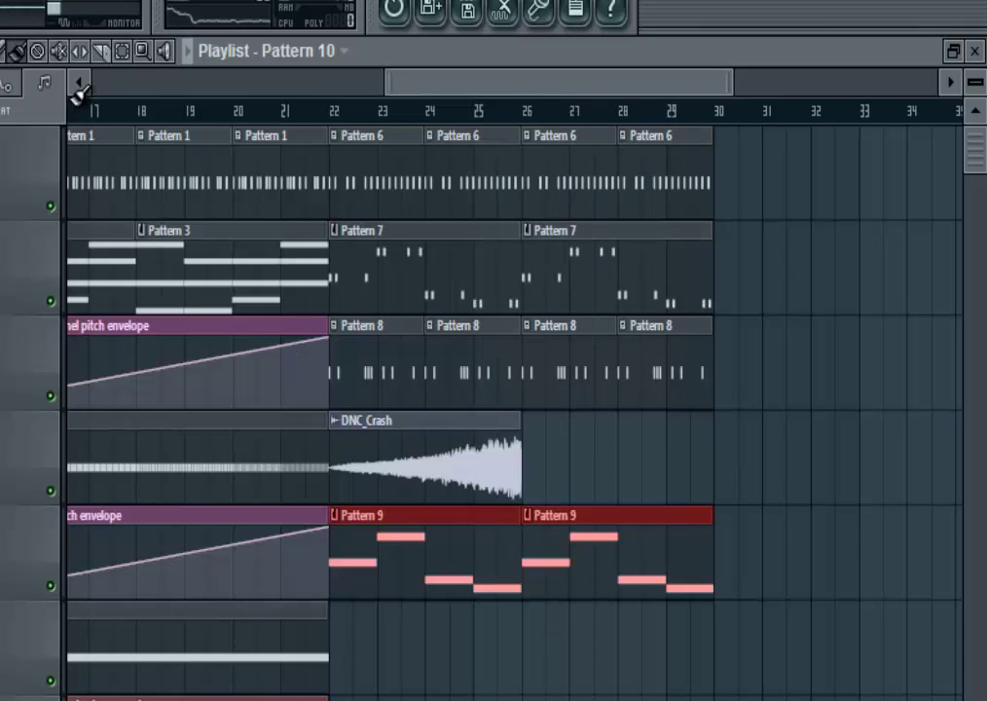
left_click(341, 649)
left_click(534, 648)
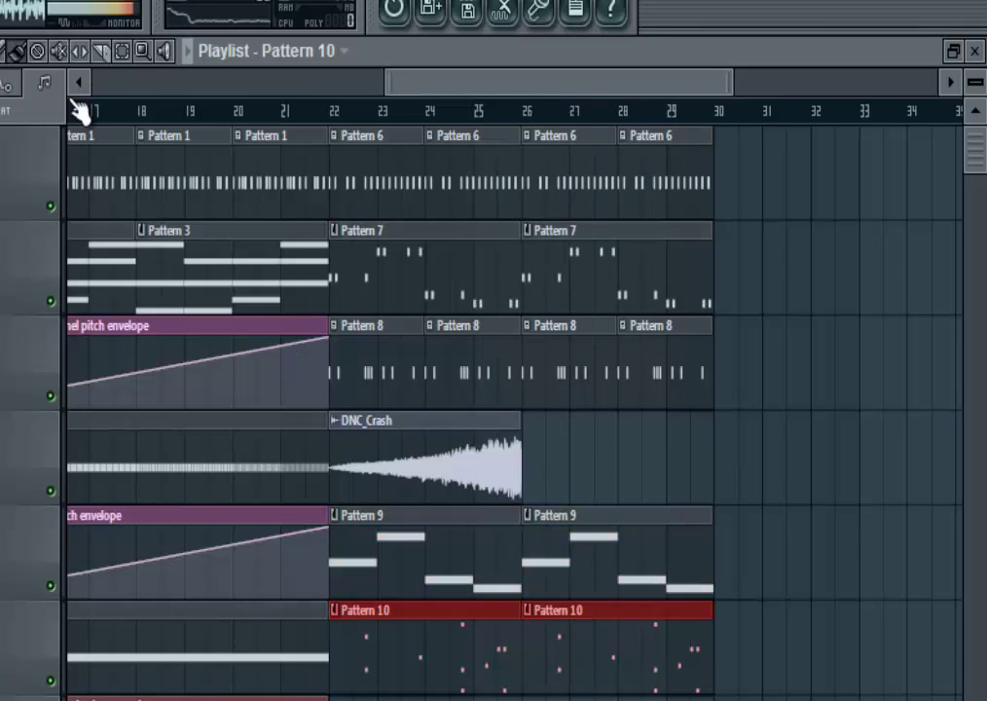
key("space")
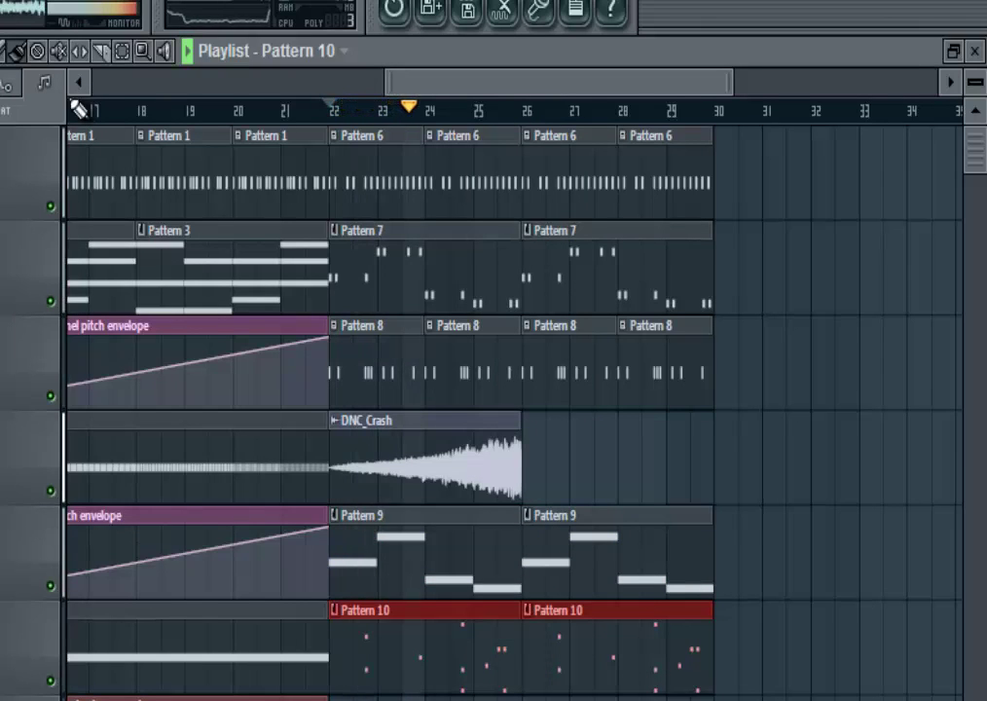
Show Pattern 10's 3xOsc #2 notes in the piano roll across all four bars while playing.
key("F7")
scroll(70, 110, "down", 3)
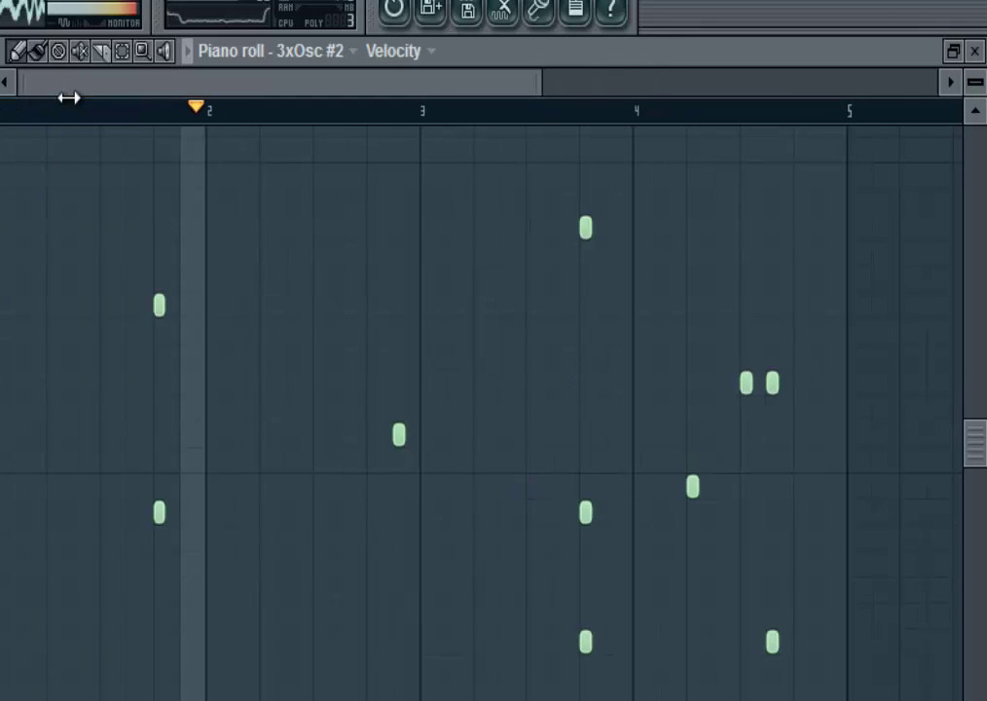
scroll(68, 97, "down", 1)
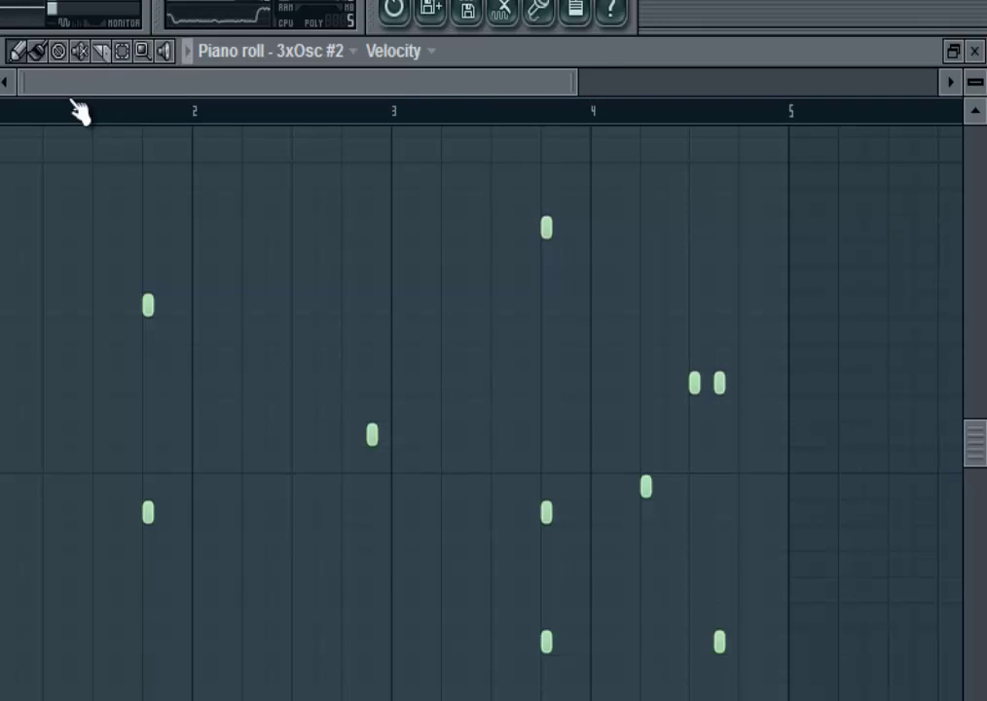
Switch to Pattern 11, place its clips at bars 22 and 26 below Pattern 10, and open it in the channel rack.
key("F6")
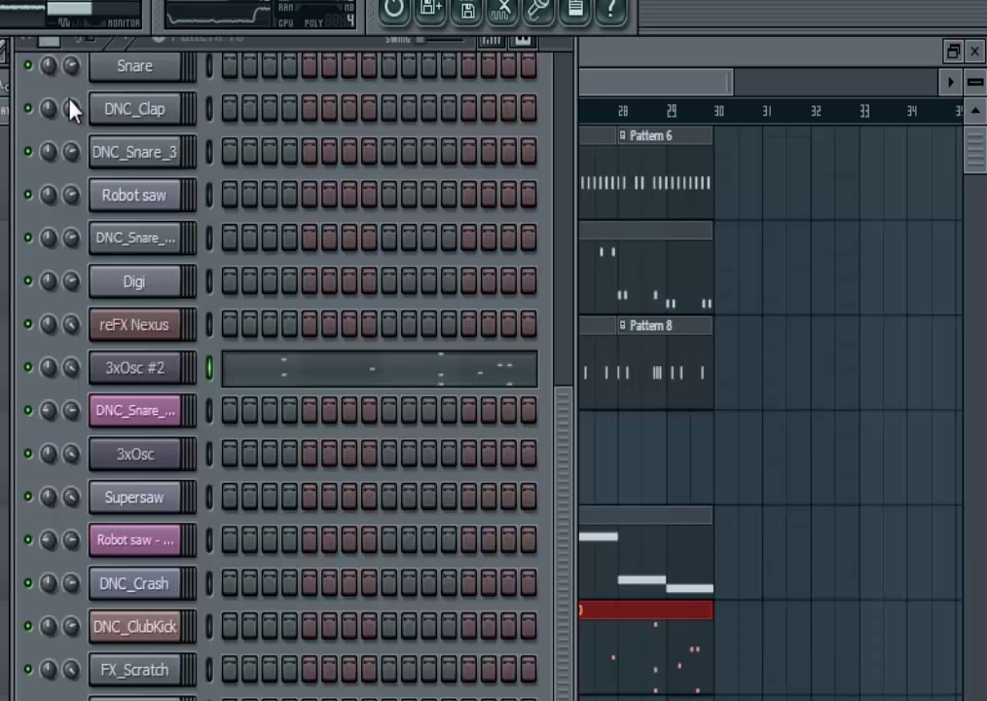
key("F6")
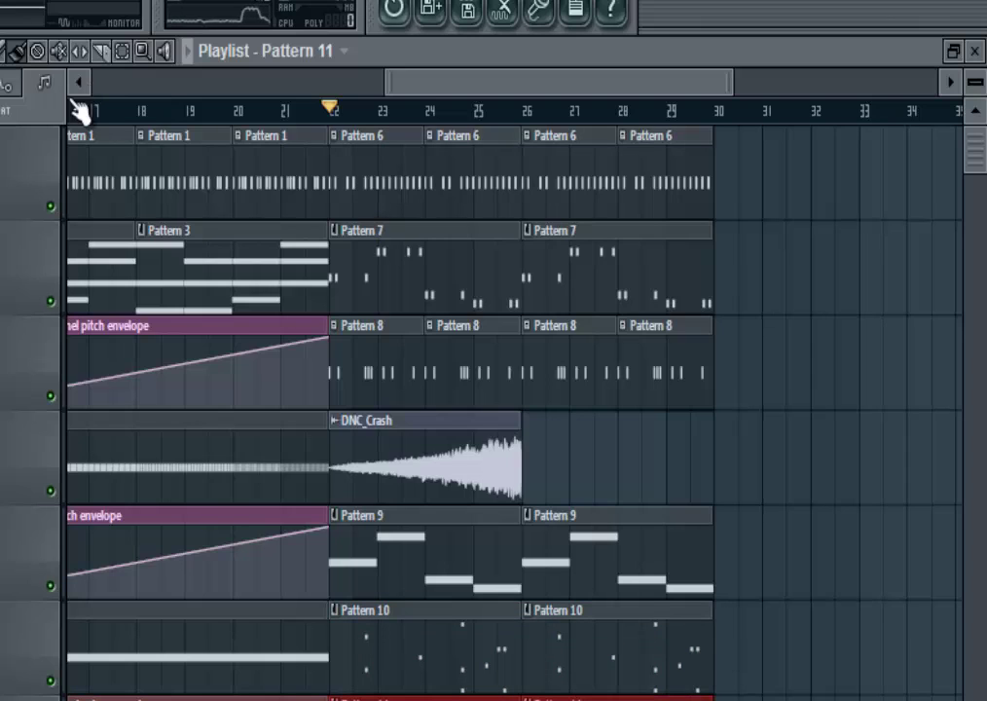
key("F6")
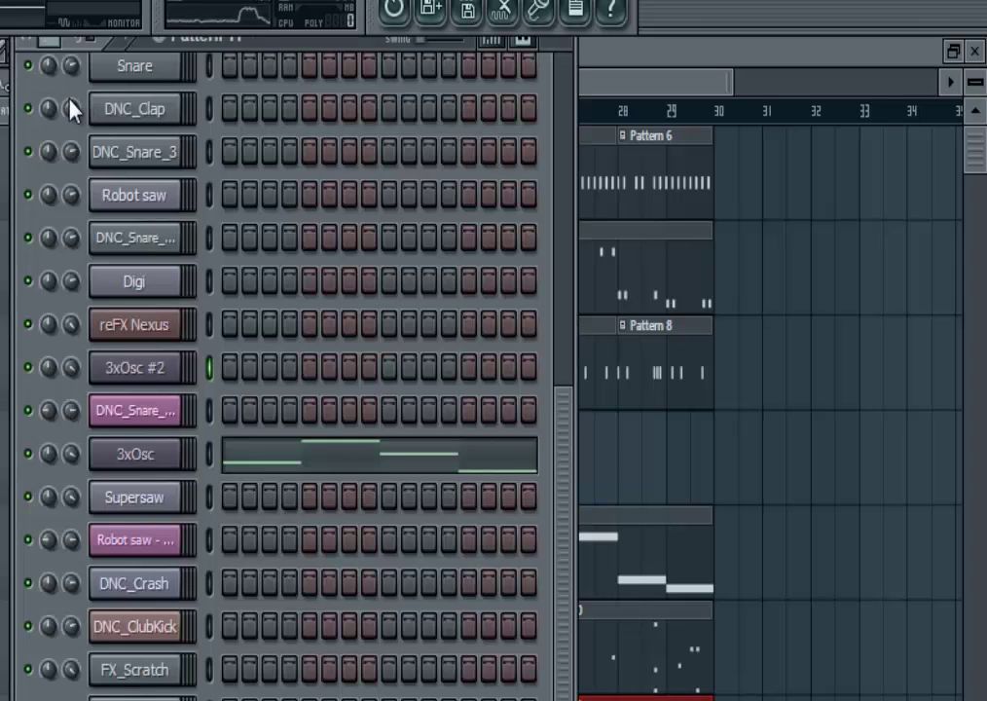
Play Pattern 11 on its own while showing the 3xOsc oscillator and volume envelope settings.
left_click(134, 454)
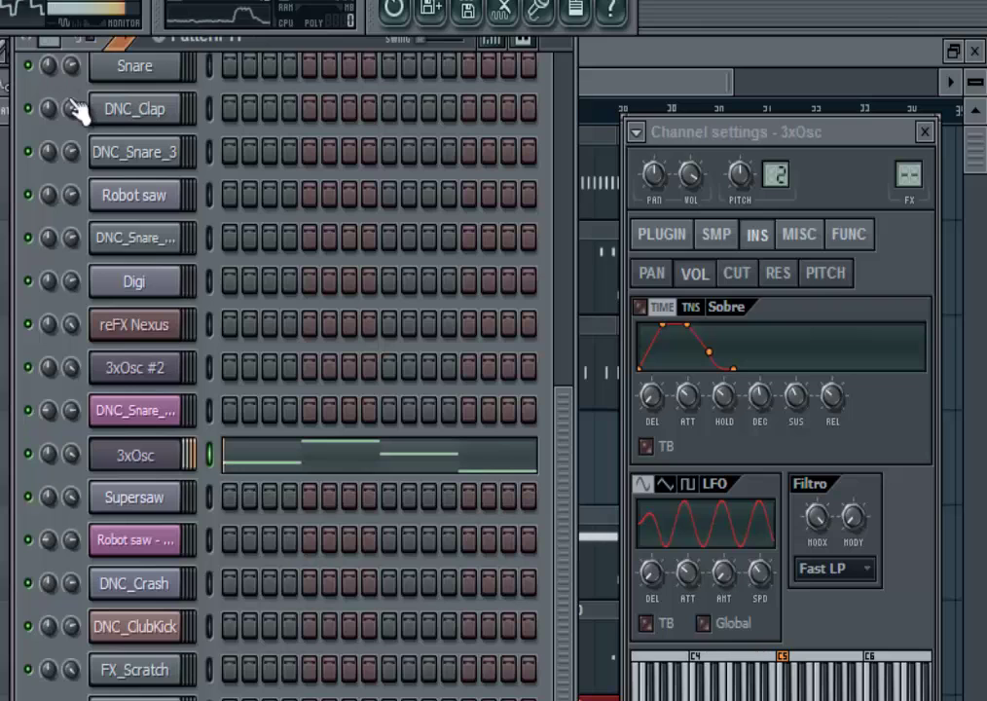
key("space")
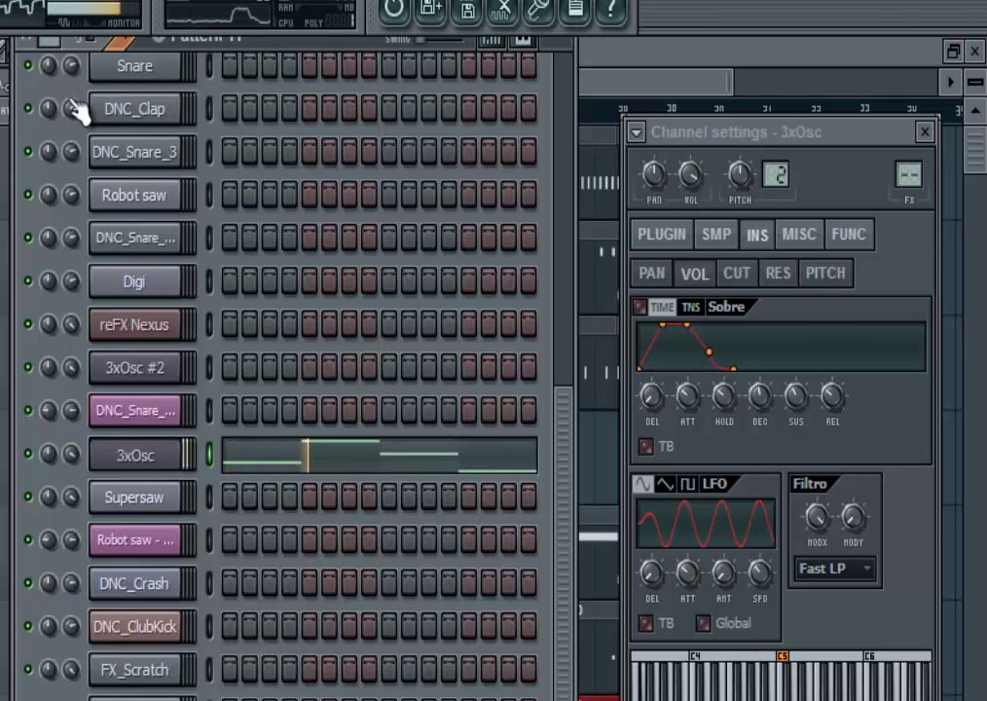
left_click(662, 235)
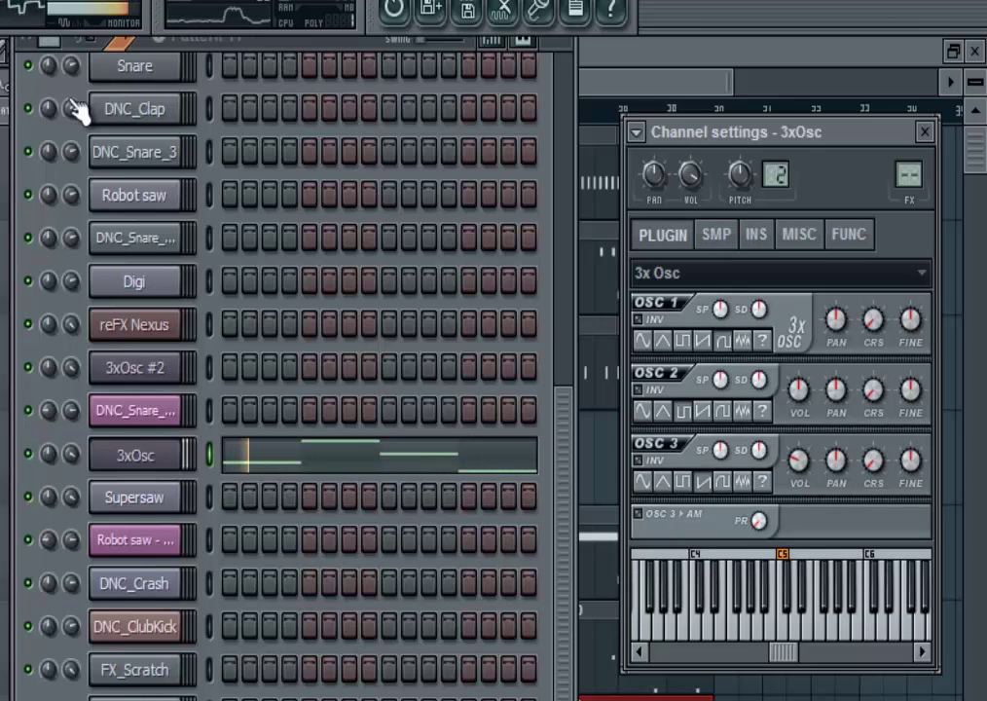
left_click(756, 235)
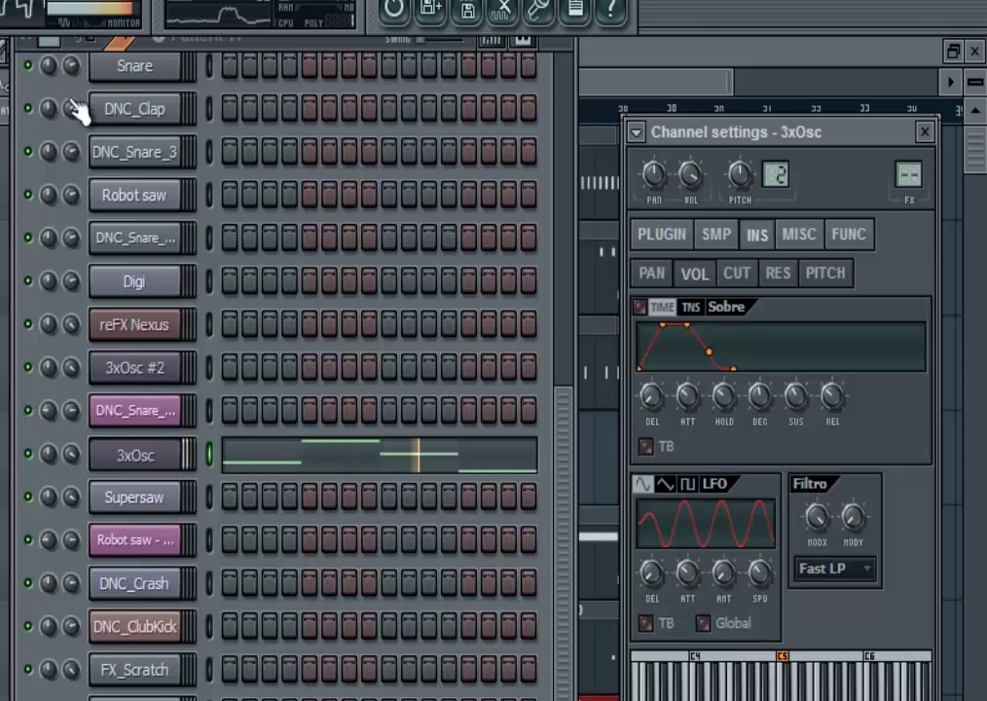
left_click(925, 132)
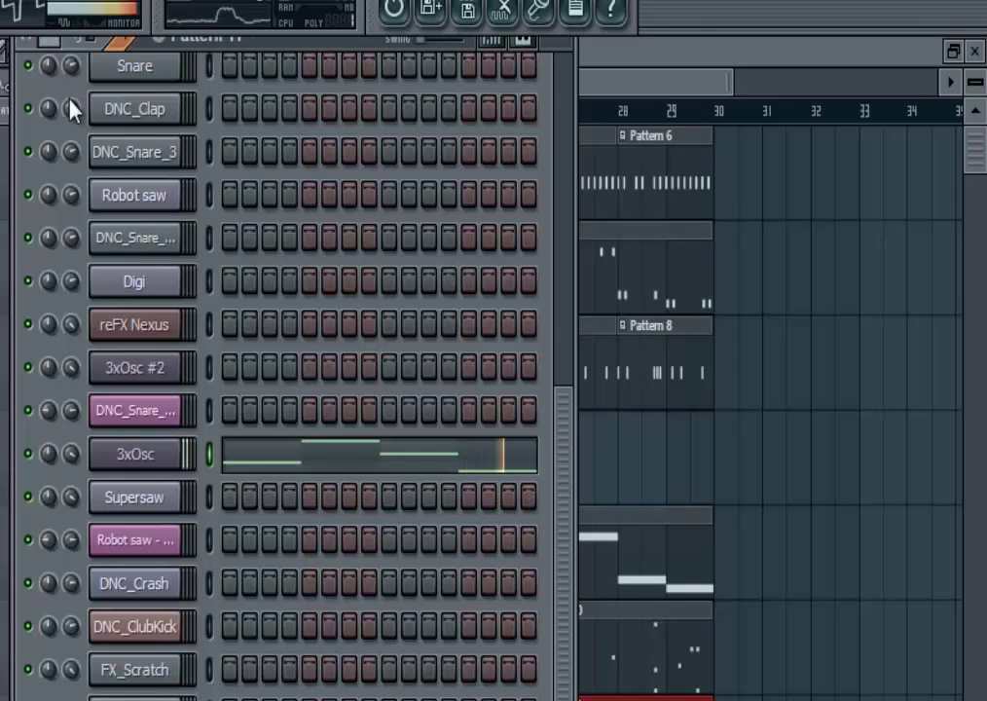
Play the arrangement from bar 22, switch to Pattern 12, and play it again with bars 22 to 29 selected.
key("F6")
key("space")
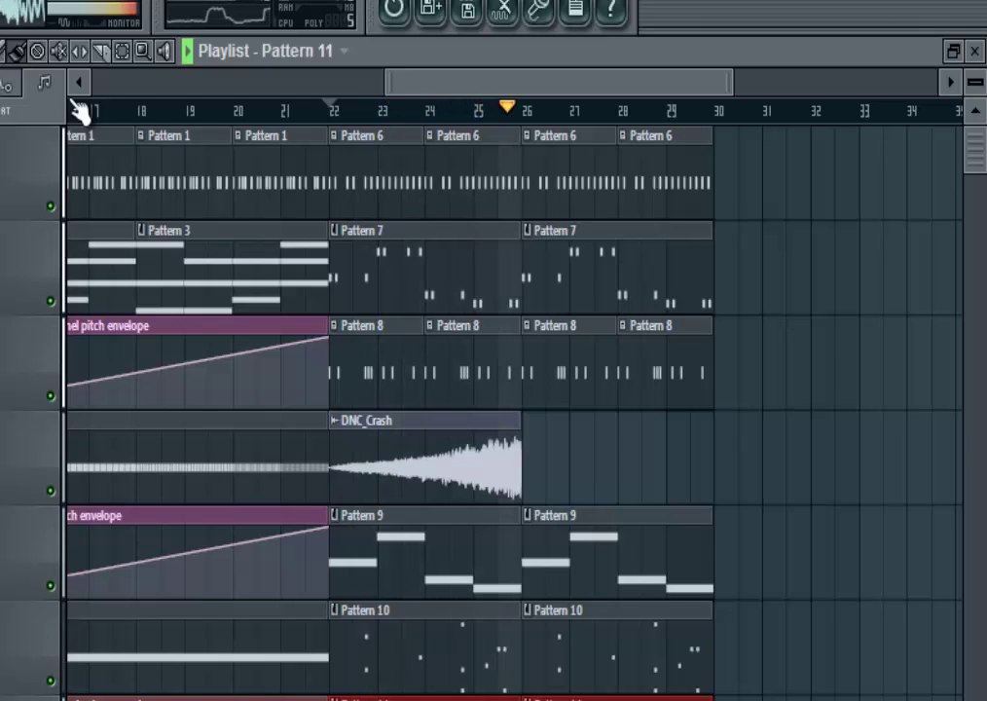
key("space")
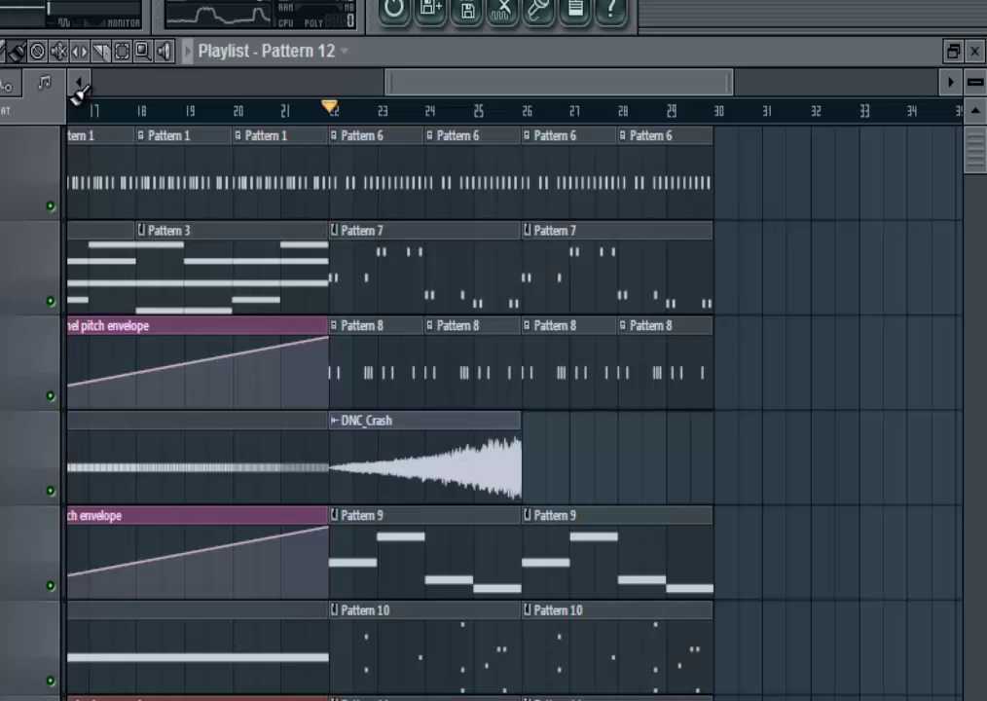
key("space")
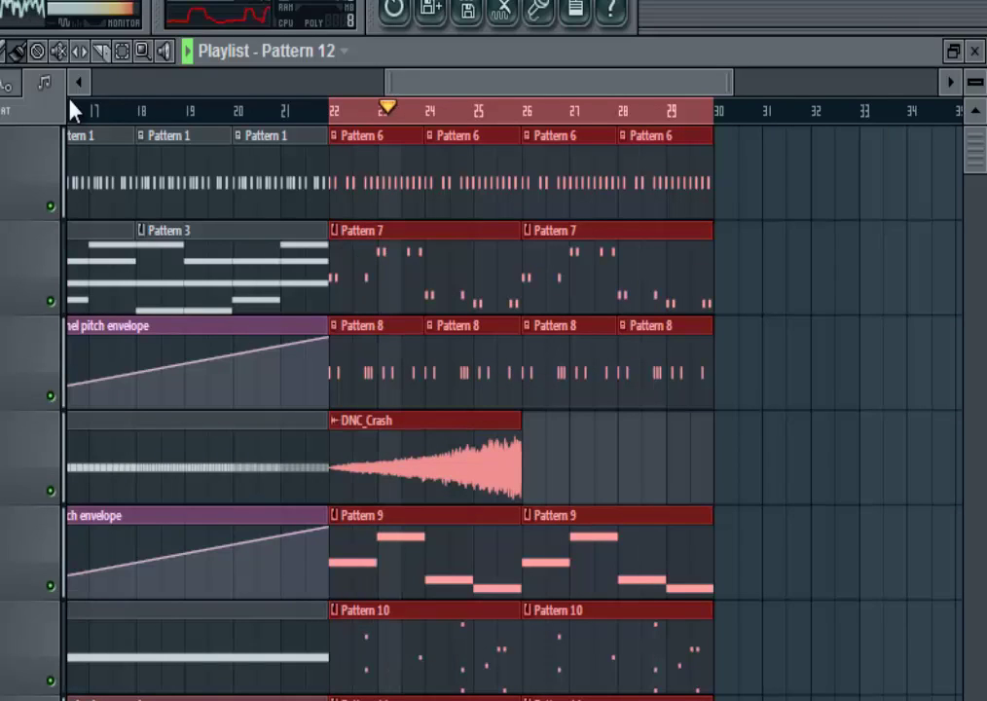
Show Pattern 12's Supersaw notes C4, F4, D4, A#3 and F5 in the piano roll, and return to the playlist.
key("F7")
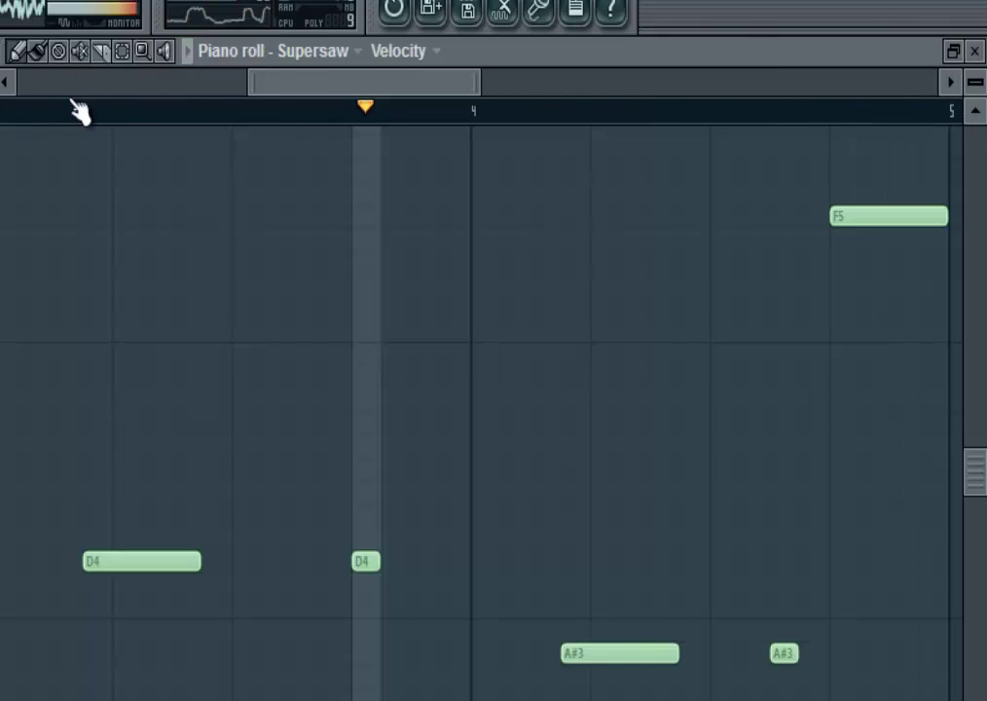
scroll(77, 110, "down", 2)
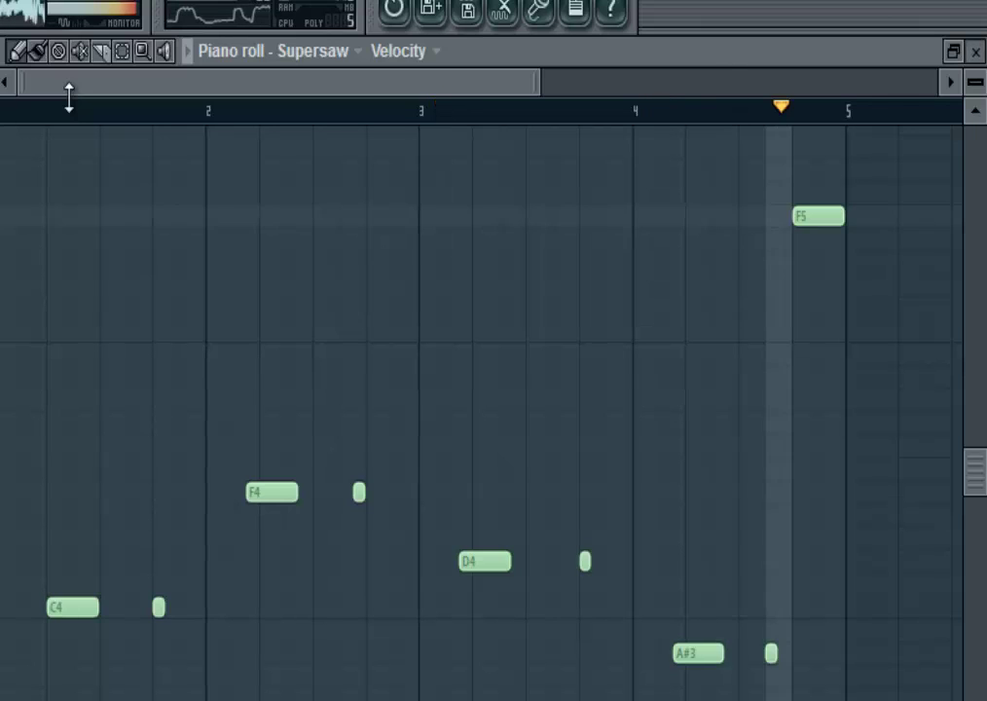
key("F7")
key("F6")
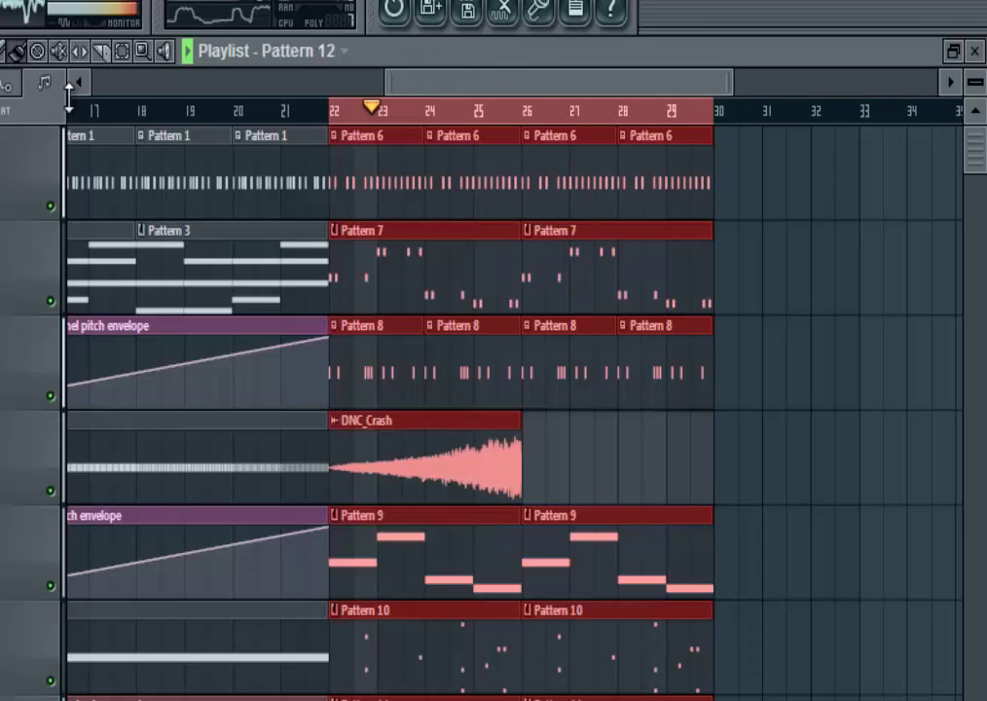
key("space")
Switch to Pattern 13, place its clips at bars 22 and 26 below Pattern 12, and play the section.
scroll(68, 97, "down", 1)
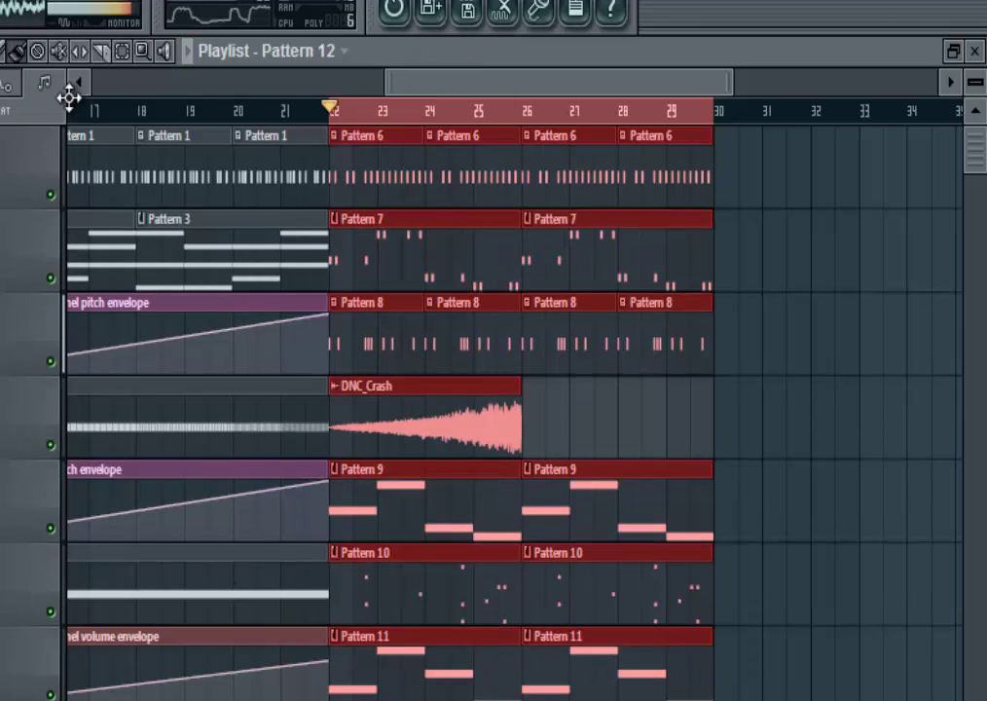
key("KP_Add")
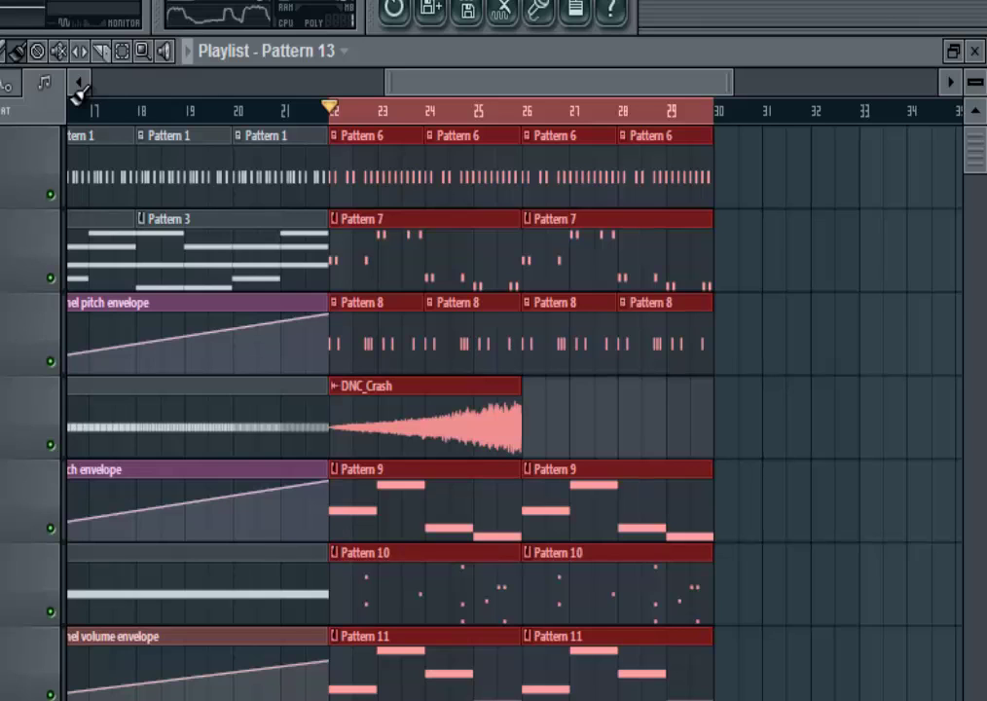
key("ctrl+d")
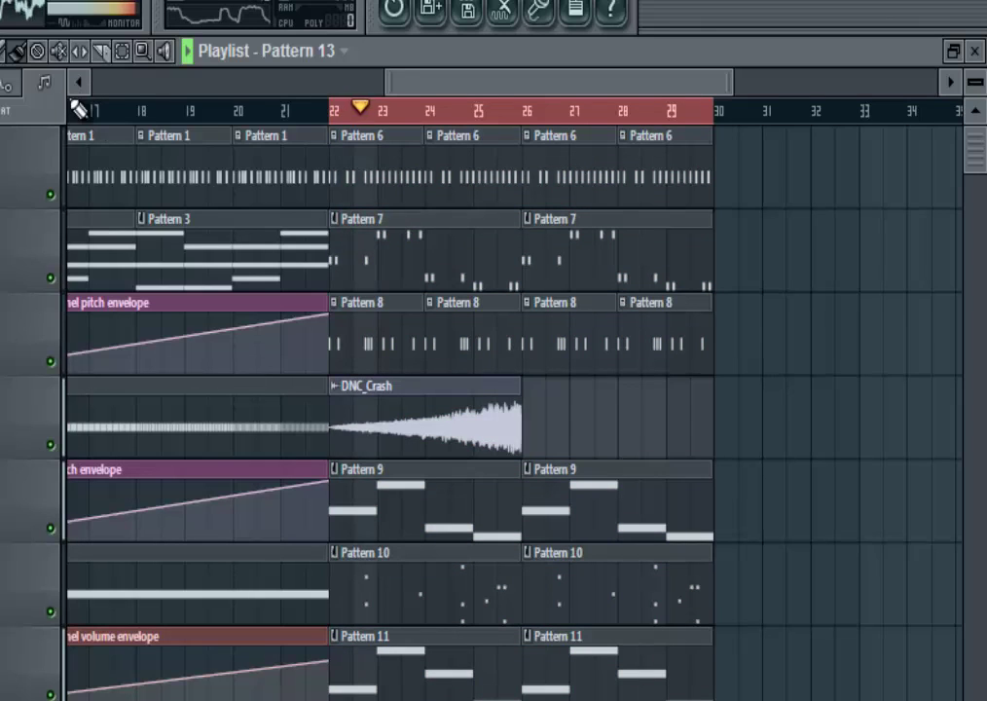
Show Pattern 13's Supersaw notes C5, D#5, A#4 and A4 in the piano roll, and play the section in the playlist.
key("F6")
key("F7")
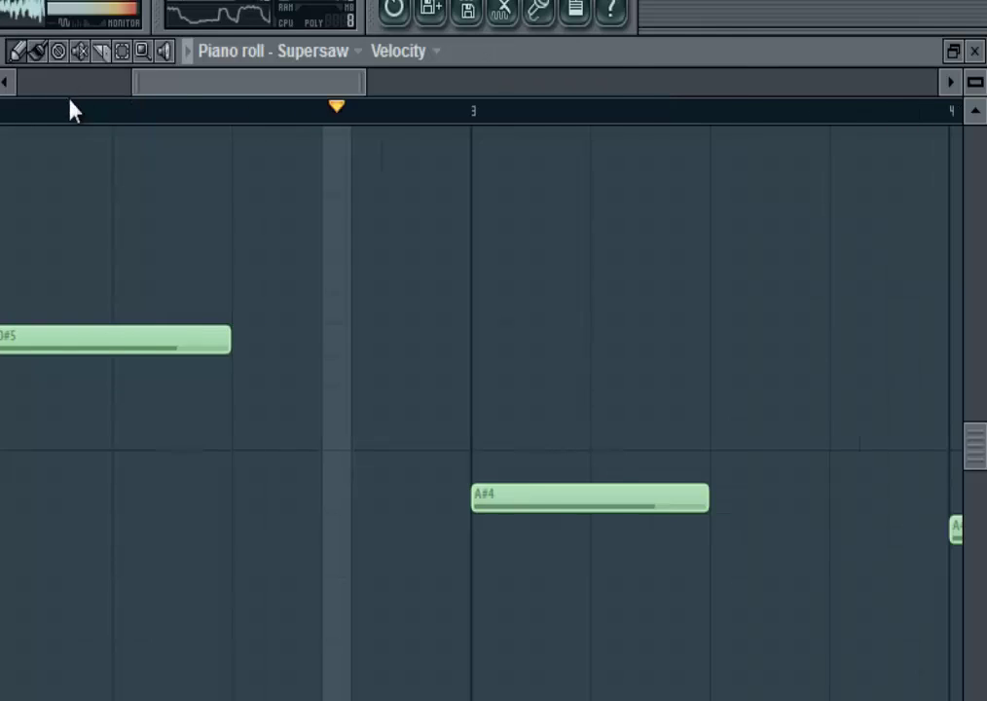
scroll(72, 103, "down", 3)
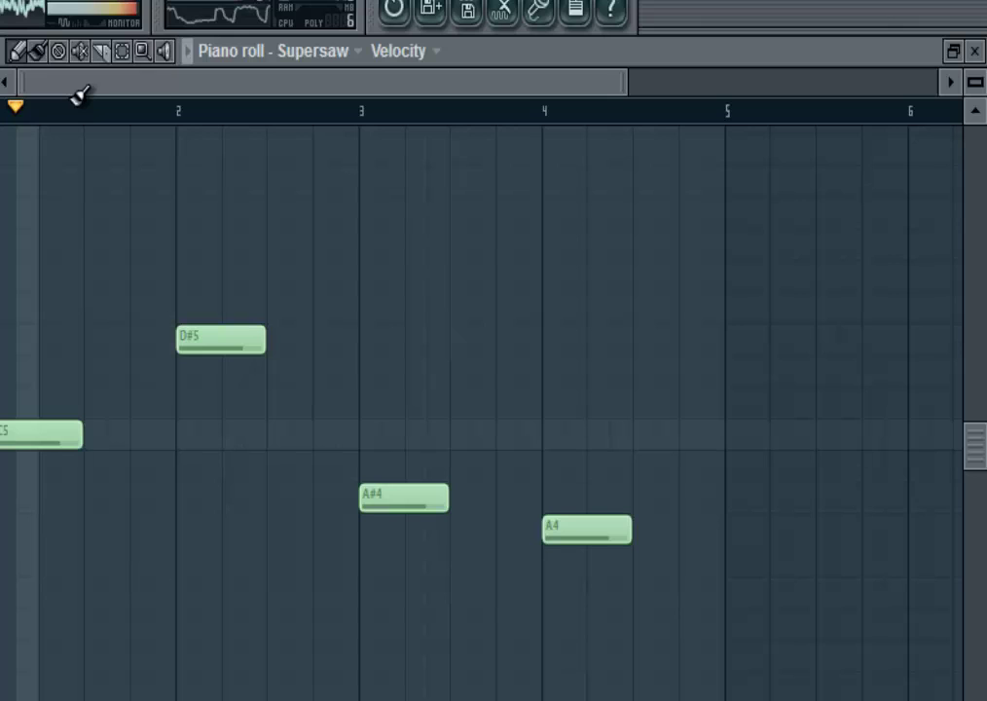
key("space")
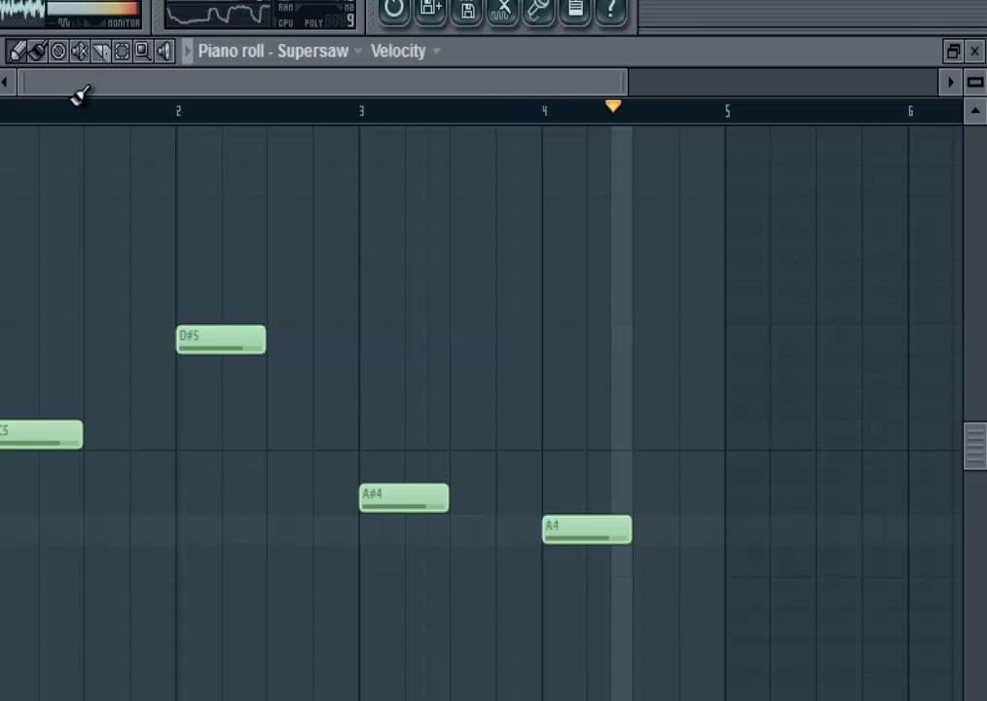
key("F5")
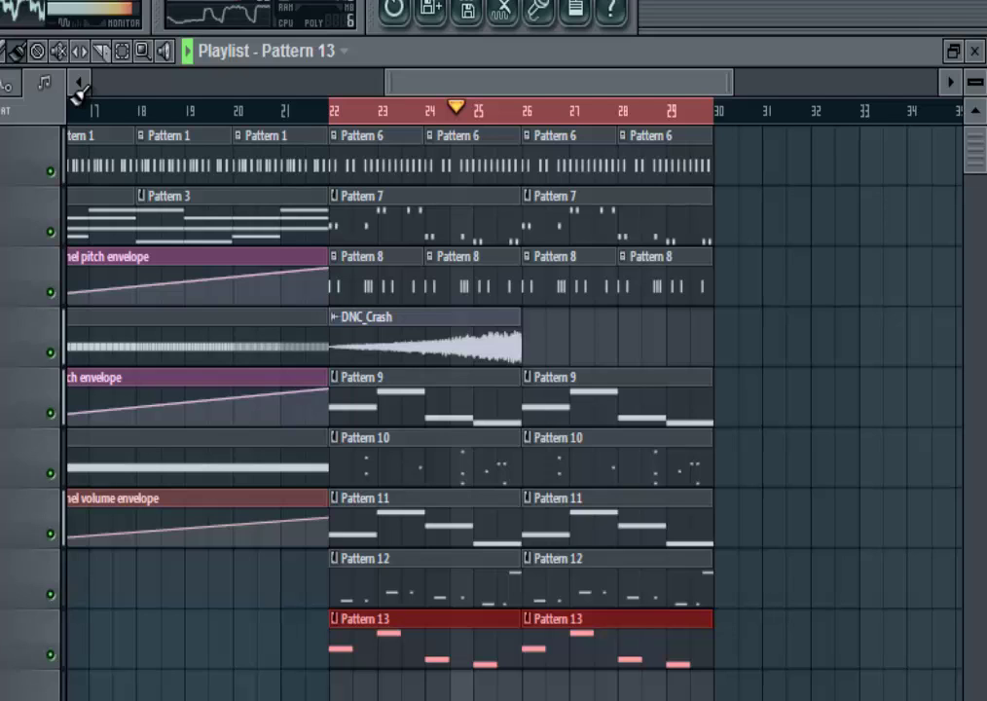
key("space")
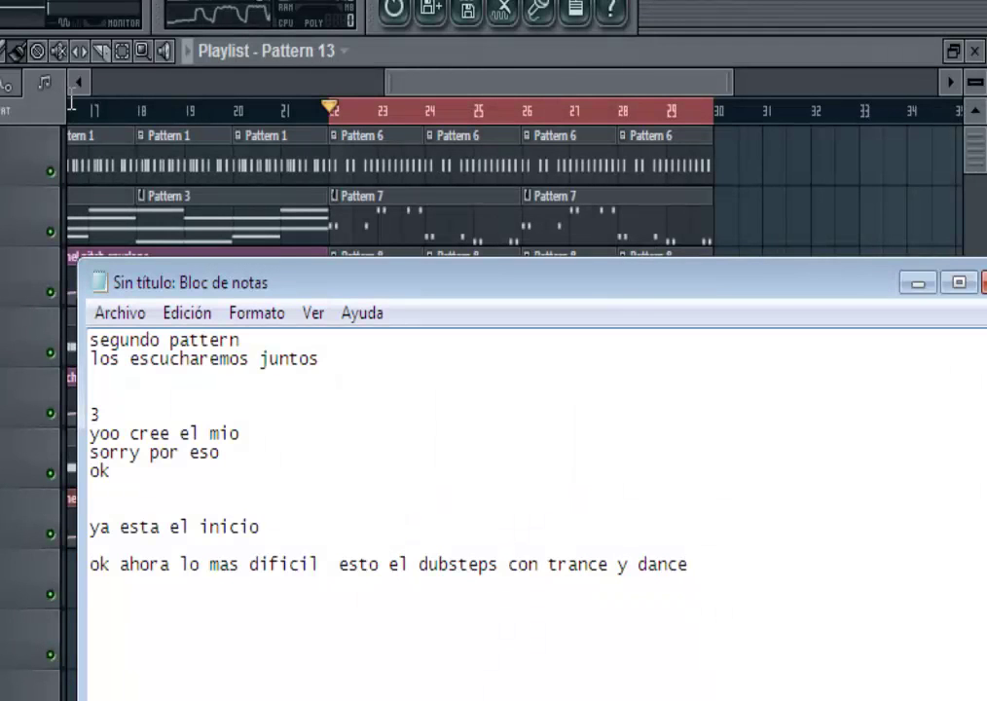
Add the line "hasta ahi acaba el dubstep" to the Notepad notes and return to the FL Studio playlist.
key("Return")
type("hasta")
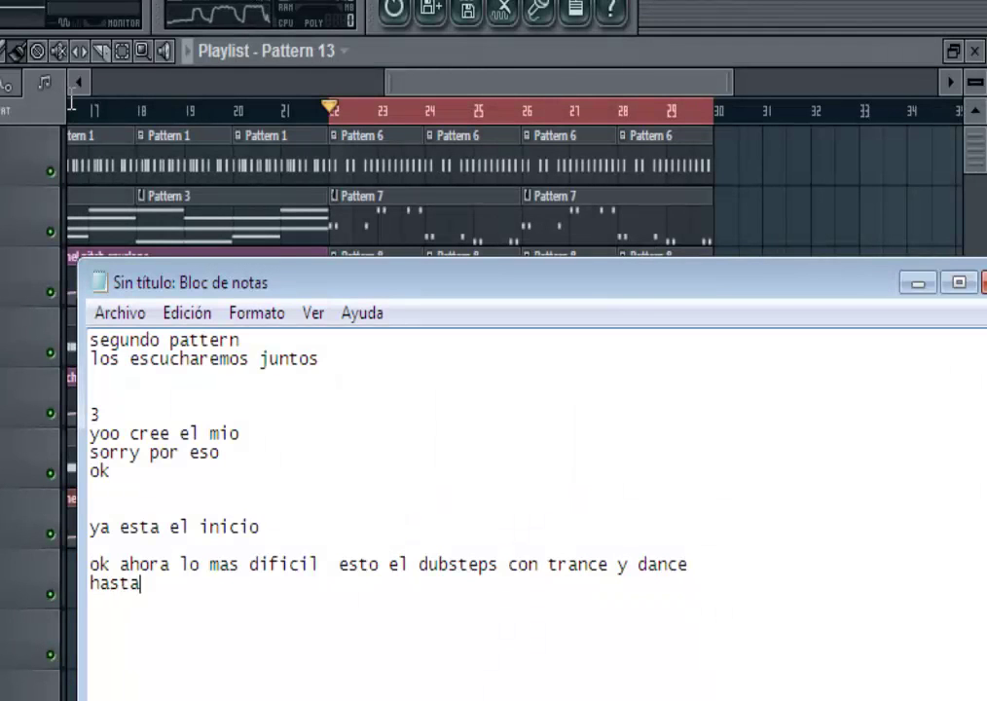
type(" ahi acab")
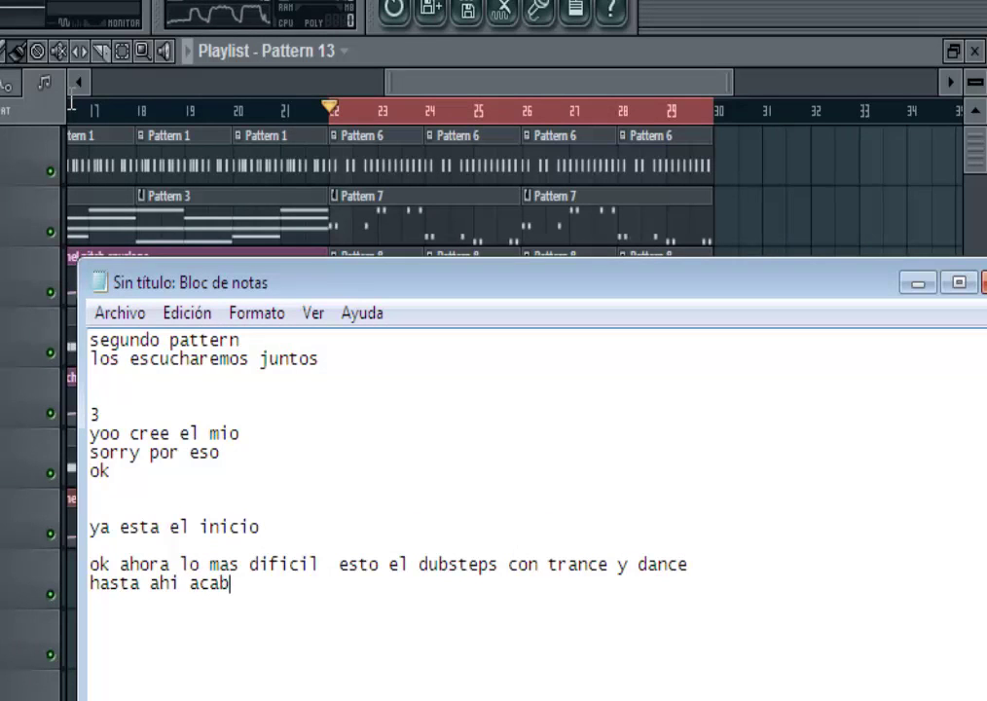
type("a el dub")
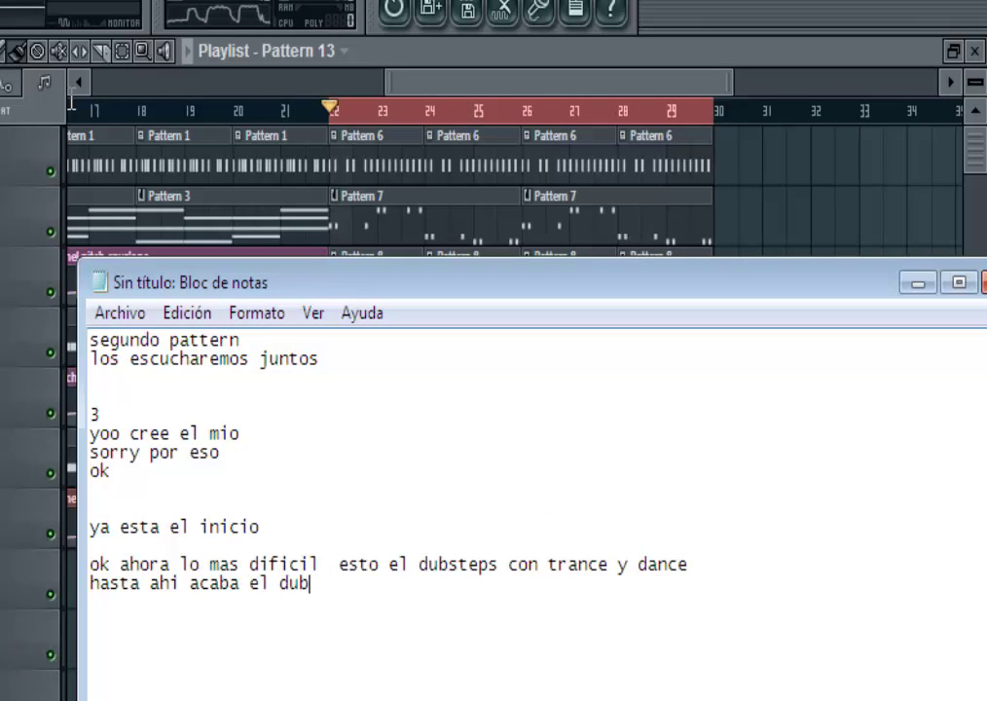
type("step")
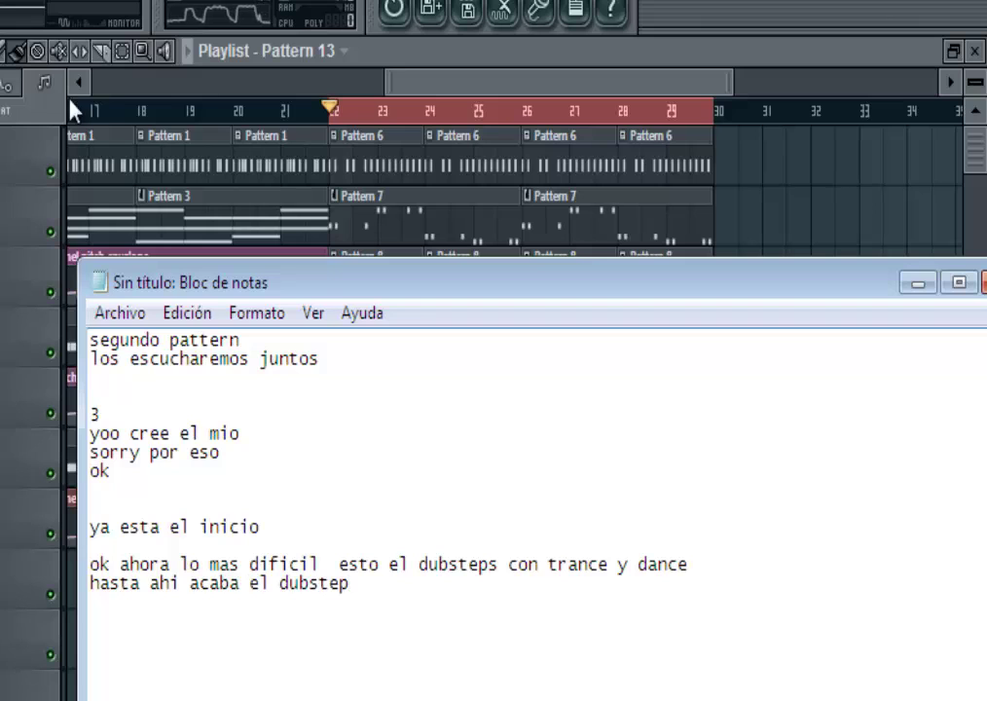
left_click(78, 95)
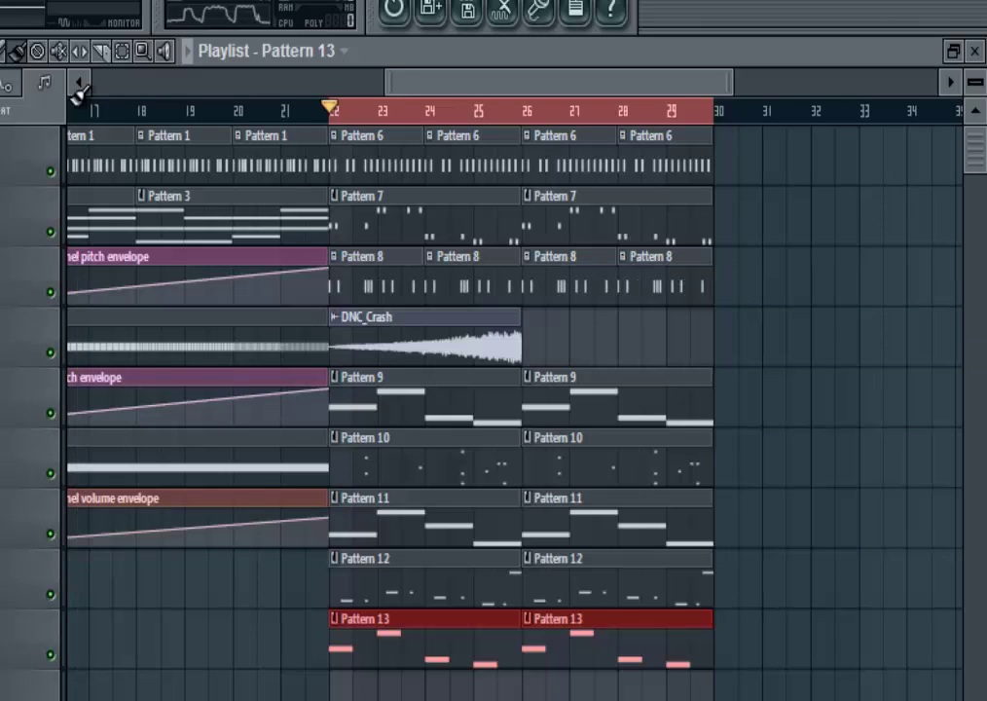
Select all clips in bars 22 to 29, from Pattern 6 through Pattern 13, and duplicate them starting at bar 30.
left_click_drag(741, 128, 422, 605)
left_click_drag(73, 109, 73, 93)
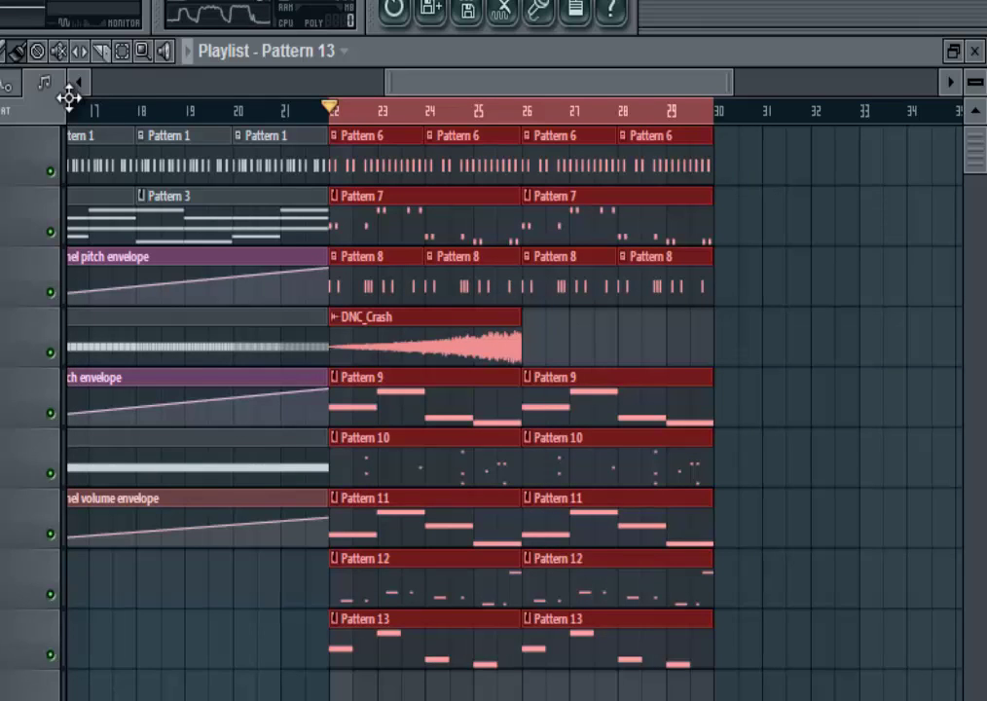
key("ctrl+b")
left_click_drag(691, 378, 739, 378)
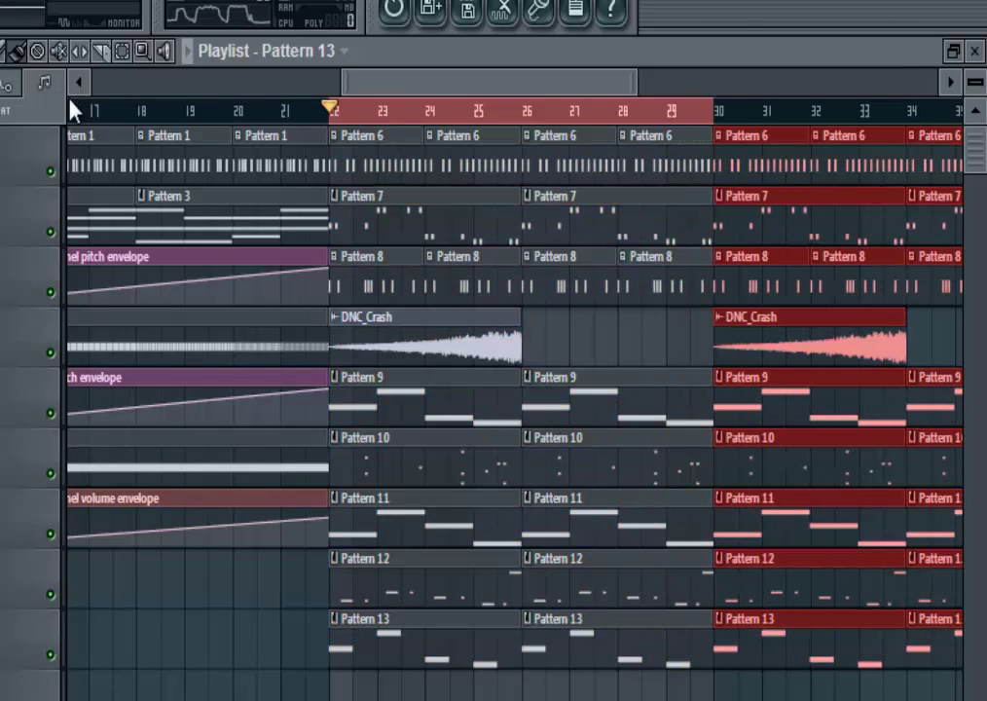
Place Pattern 16 at bars 30 and 34 below Pattern 13, and show its reFX Nexus #2 notes in the piano roll.
left_click_drag(494, 82, 586, 82)
scroll(73, 109, "right", 2)
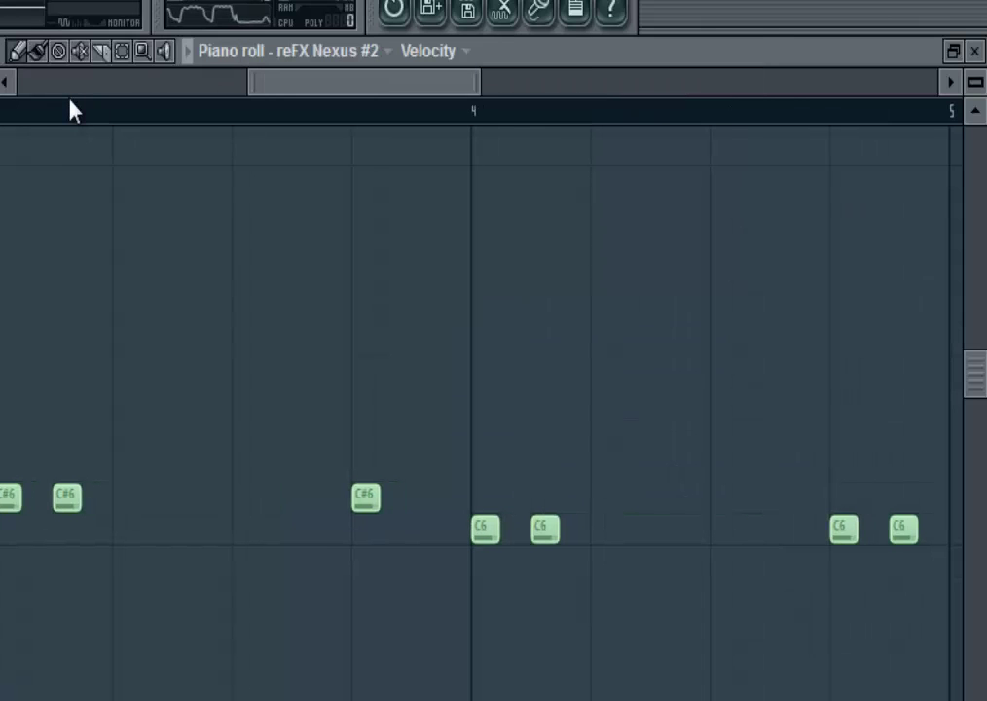
key("F6")
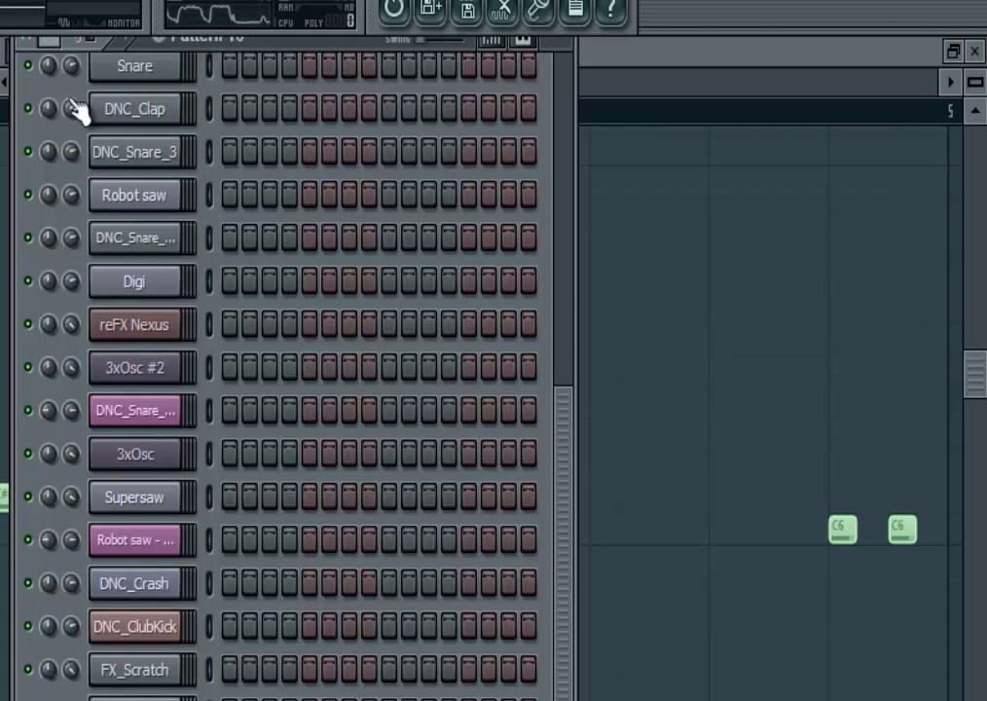
key("F5")
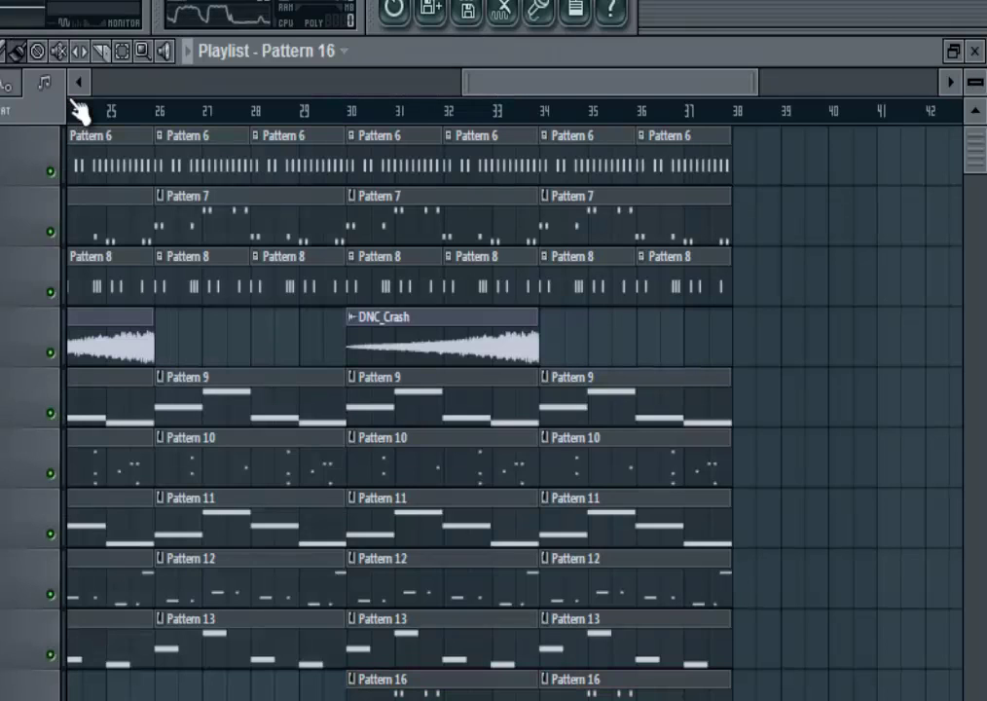
Select bars 26 to 37 in the playlist and play the section including the Pattern 16 clips.
left_click_drag(348, 111, 732, 111)
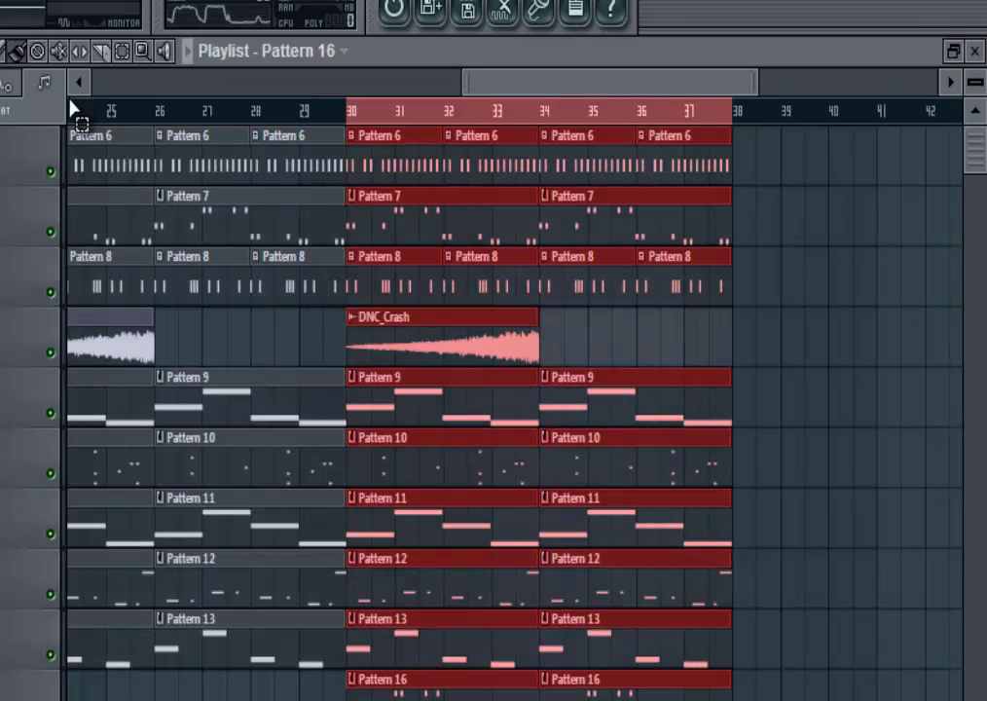
left_click_drag(156, 109, 732, 109)
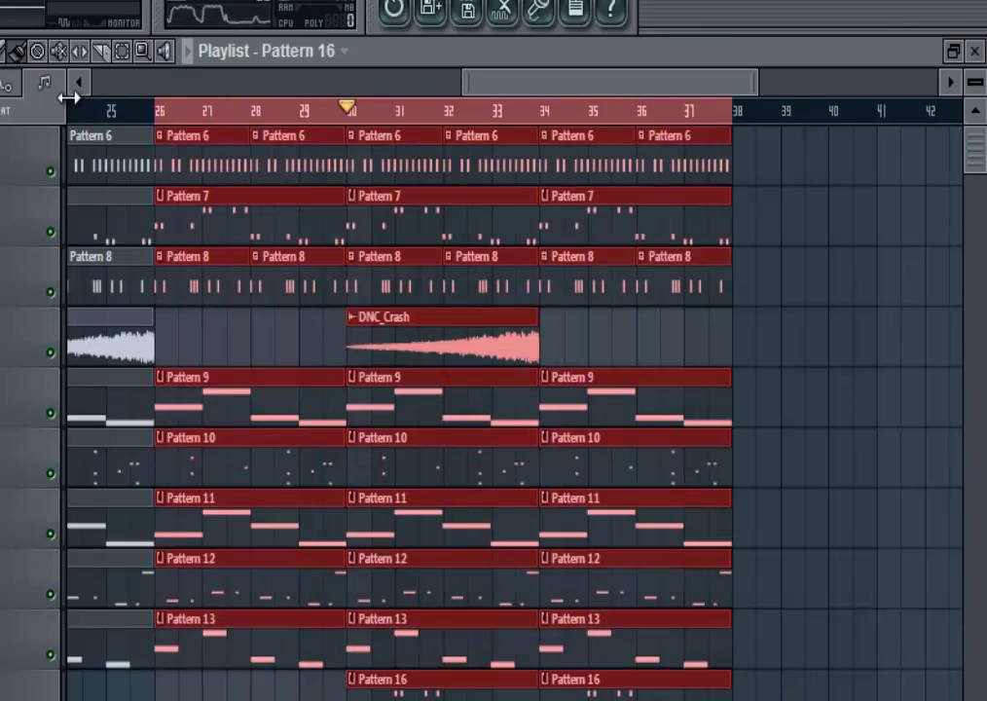
key("space")
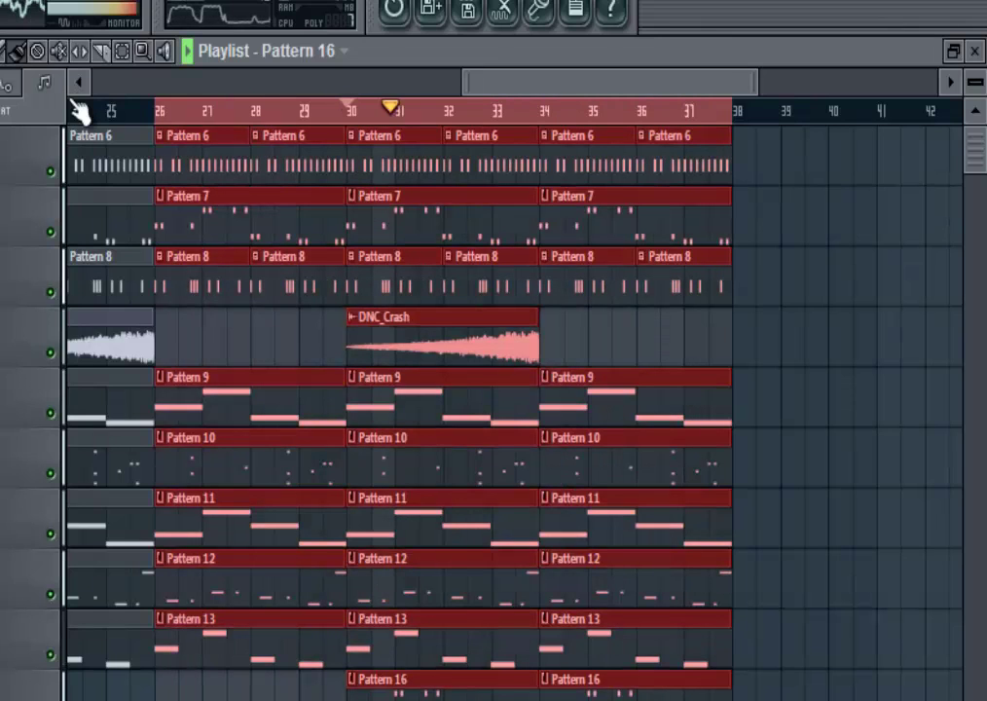
key("space")
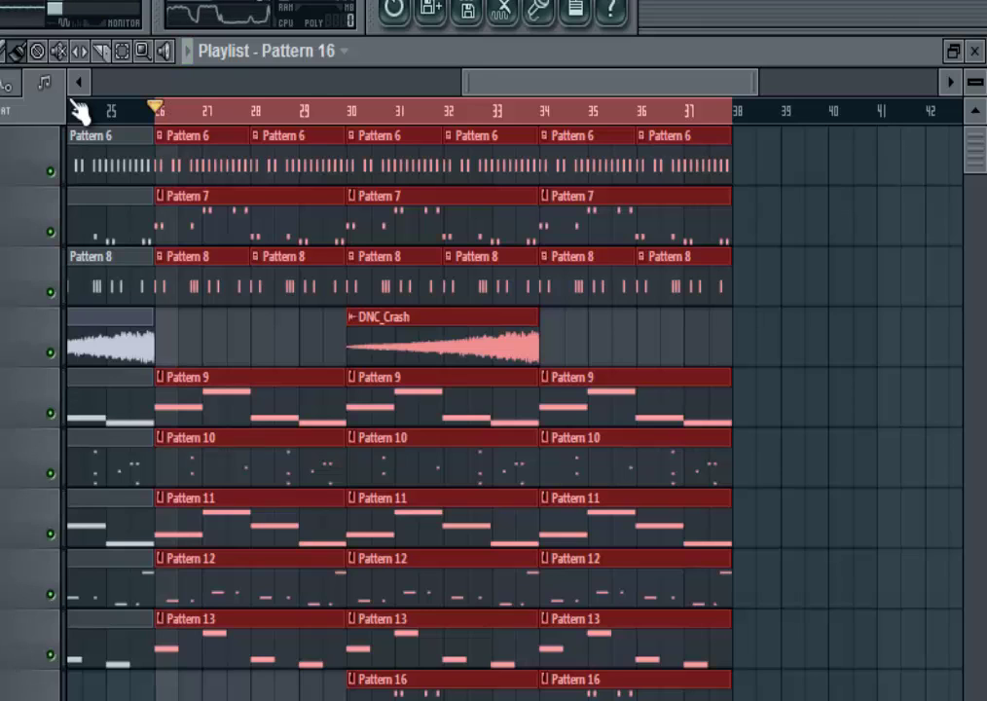
key("space")
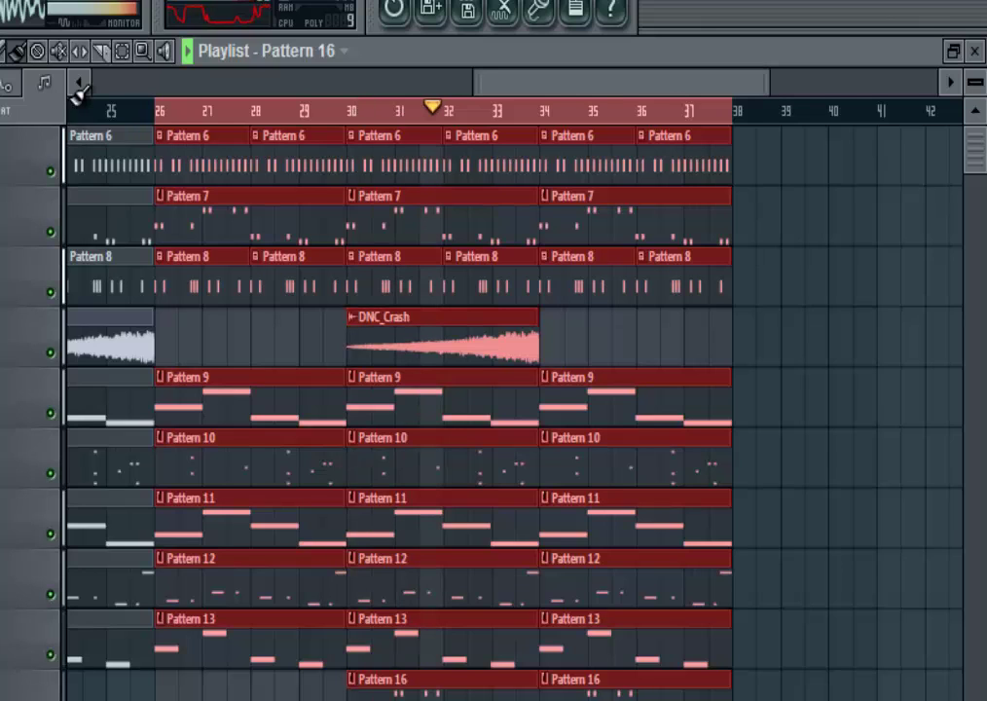
key("space")
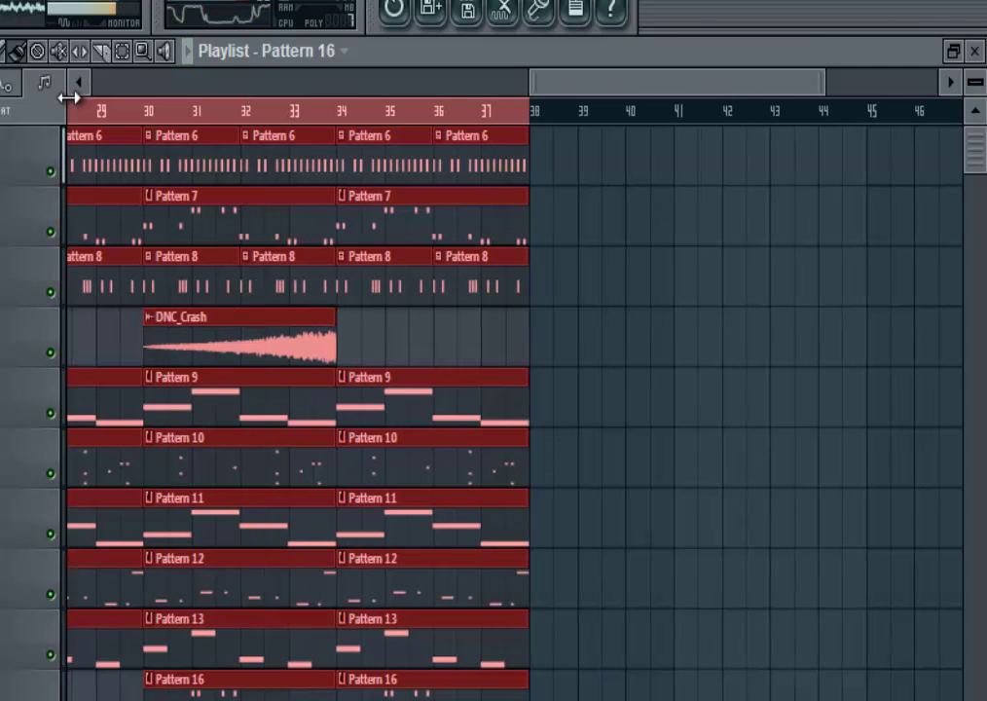
Place Pattern 16 clips at bars 38 and 42 on the first track, and Pattern 7 clips at the same bars beneath them.
key("ctrl+v")
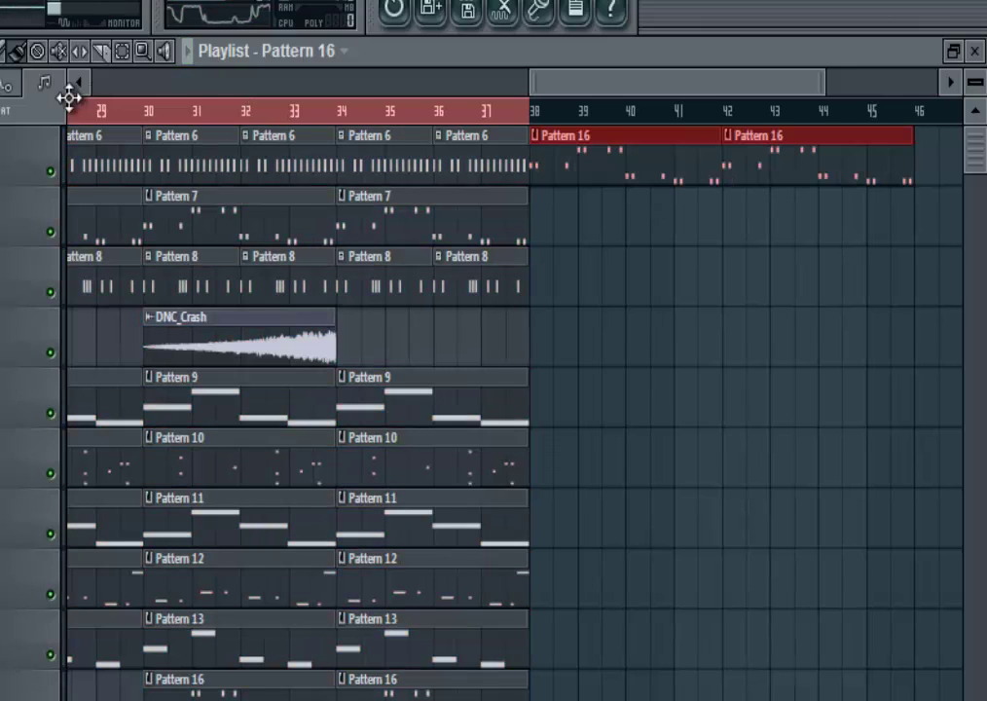
key("7")
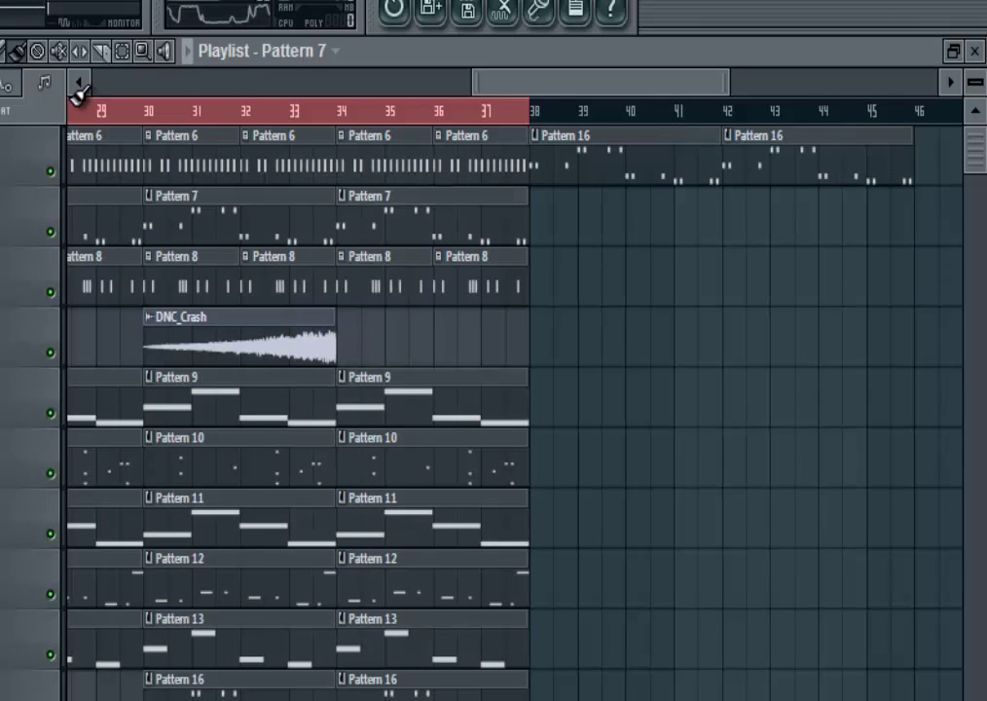
key("ctrl+v")
Place four Pattern 8 clips across bars 38 to 45, and Pattern 9 clips at bars 38 and 42, on their existing tracks.
left_click(481, 257)
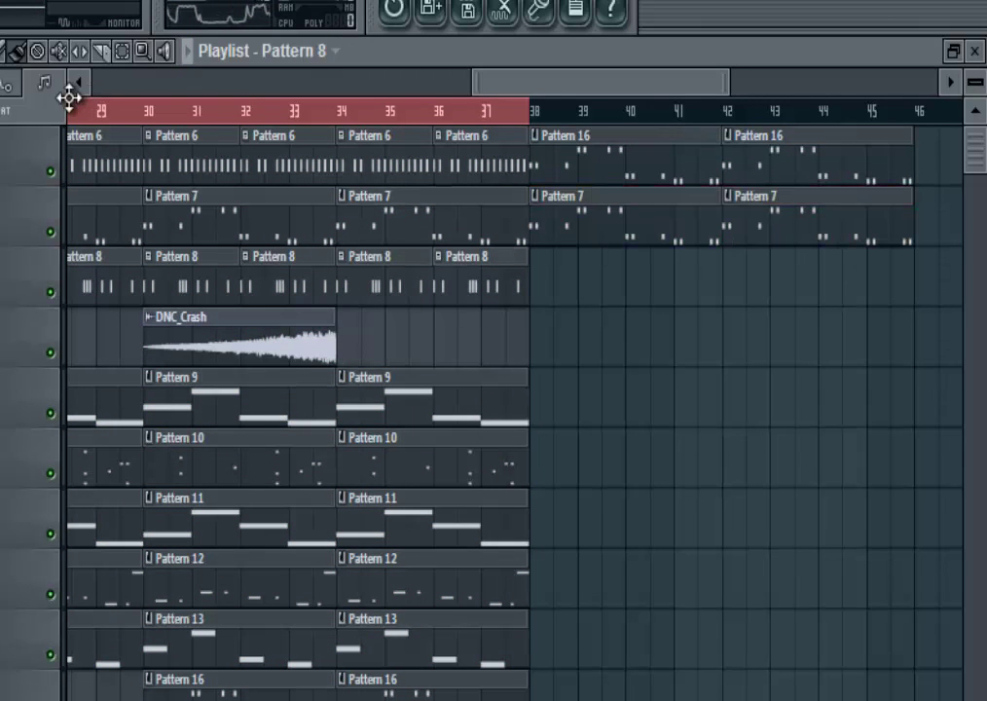
left_click_drag(576, 280, 864, 280)
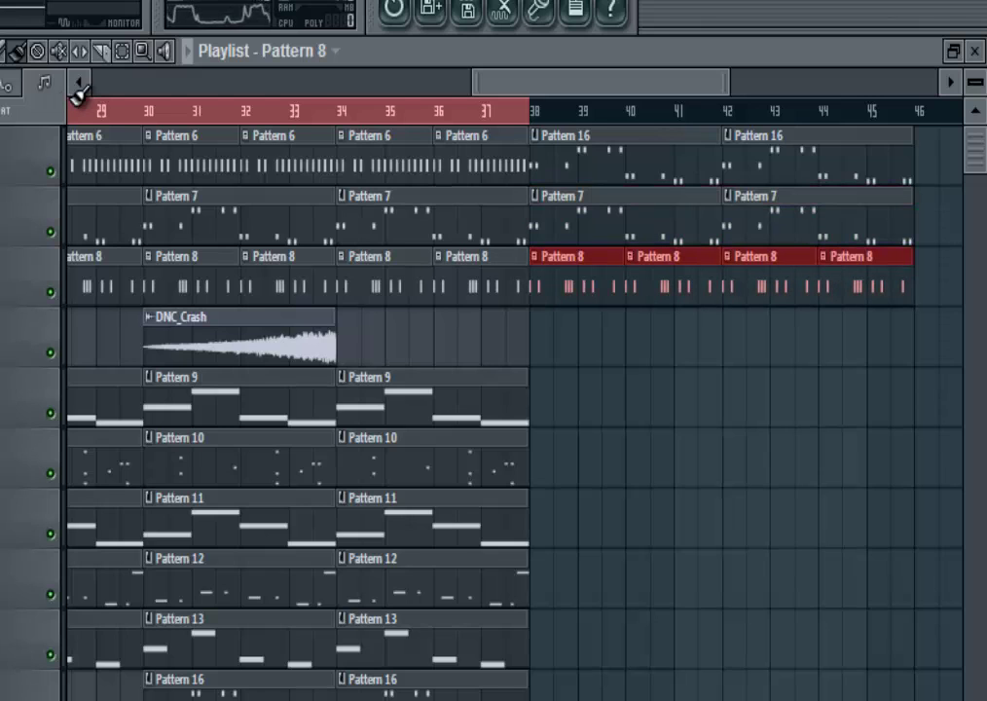
key("ctrl+v")
key("ctrl+b")
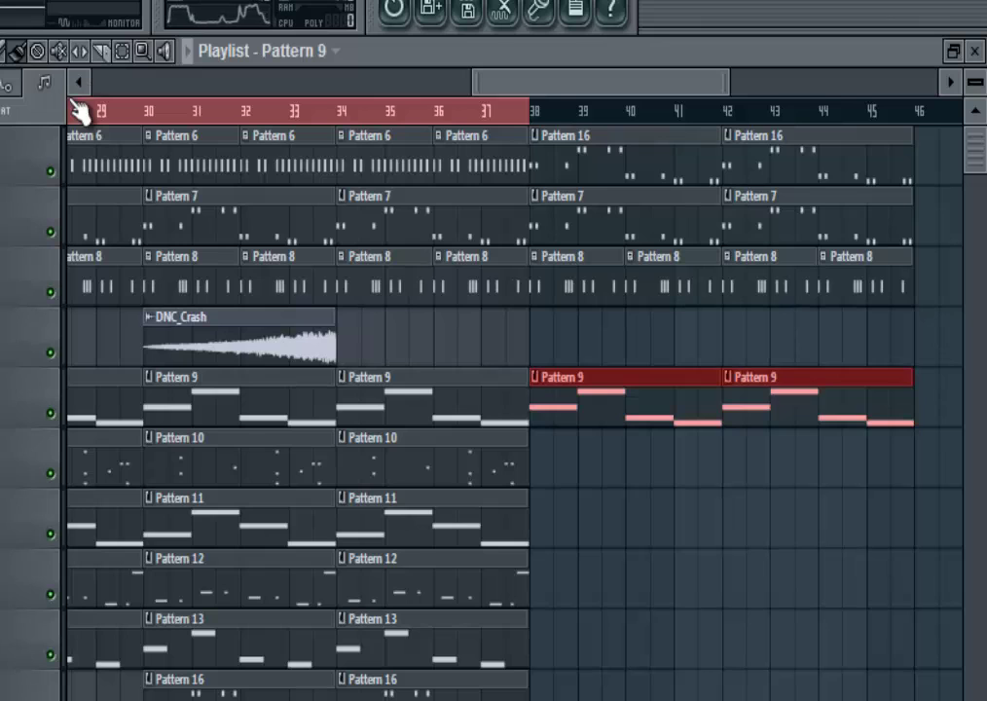
Play from bar 38, and replace the first track's Pattern 16 clips with Pattern 6 clips across bars 38 to 45.
left_click(73, 103, "ctrl")
key("space")
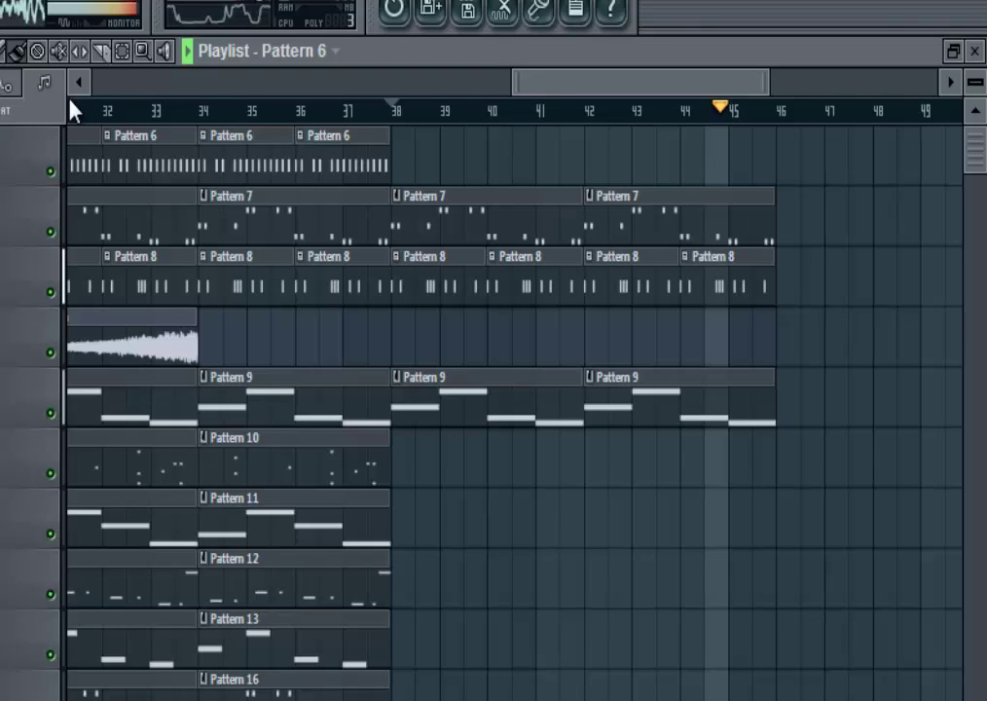
key("ctrl+v")
key("ctrl+v")
key("ctrl+v")
key("ctrl+v")
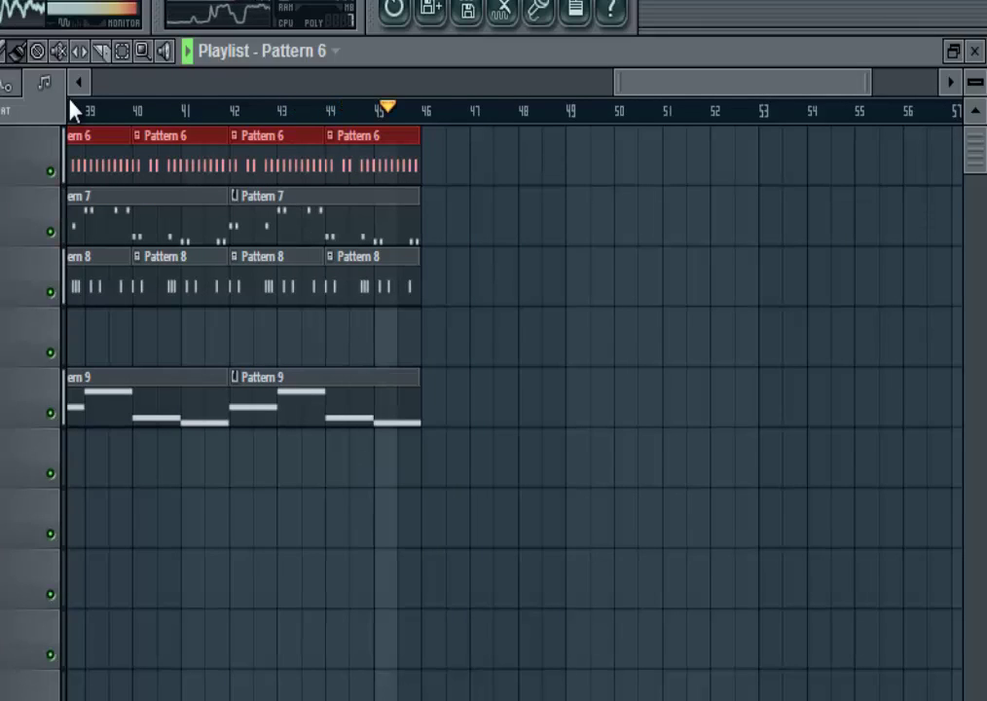
Place a Pattern 15 clip at bar 47 on the third track, and play bars 47 to 50.
key("space")
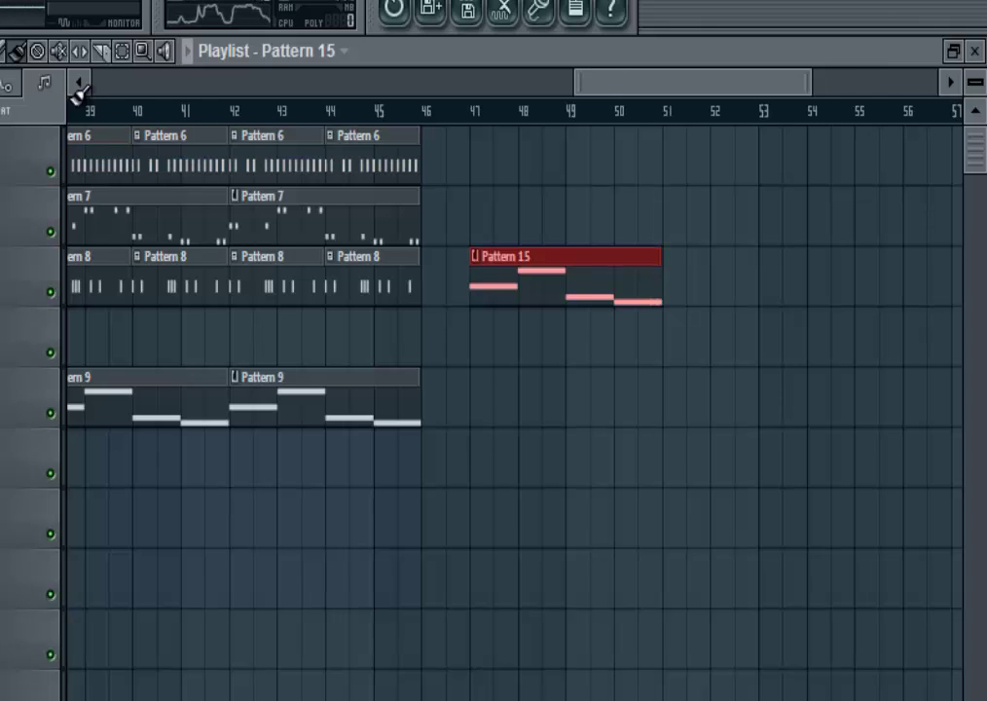
left_click_drag(471, 111, 662, 111)
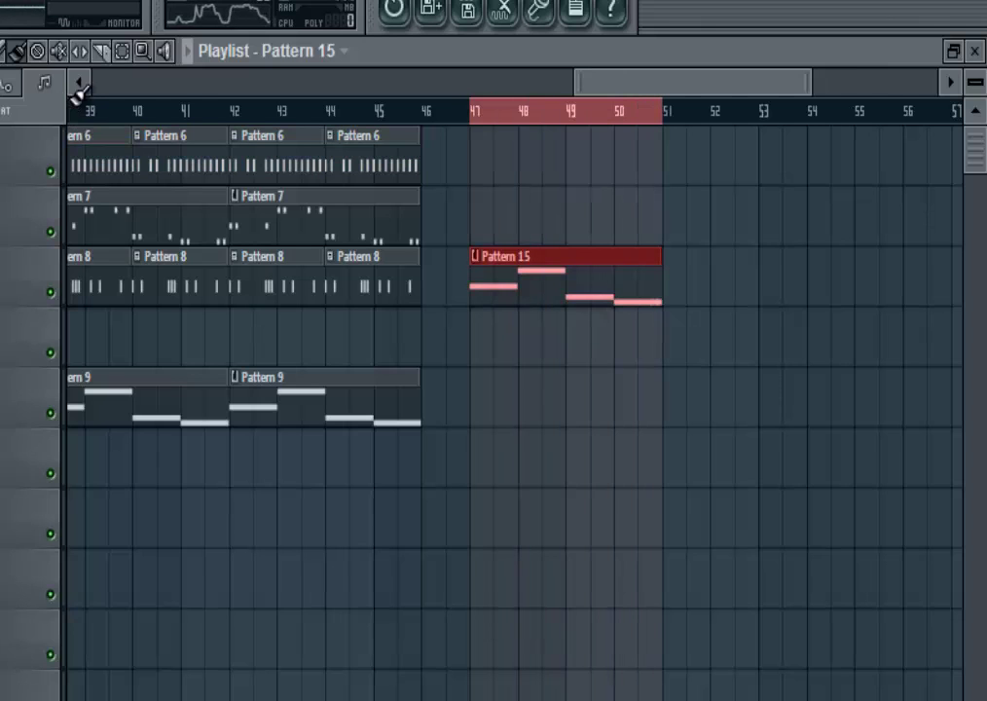
key("space")
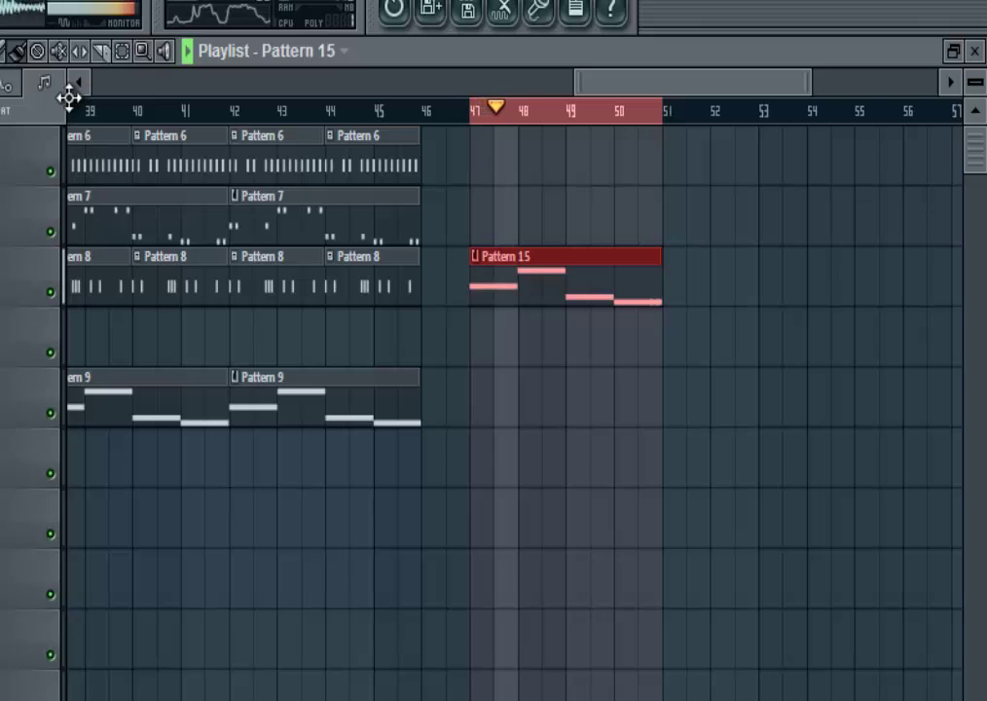
Show Pattern 15's Supersaw notes C5, D#5, A#4 and A4 in the piano roll during playback.
key("F7")
scroll(71, 101, "left", 3)
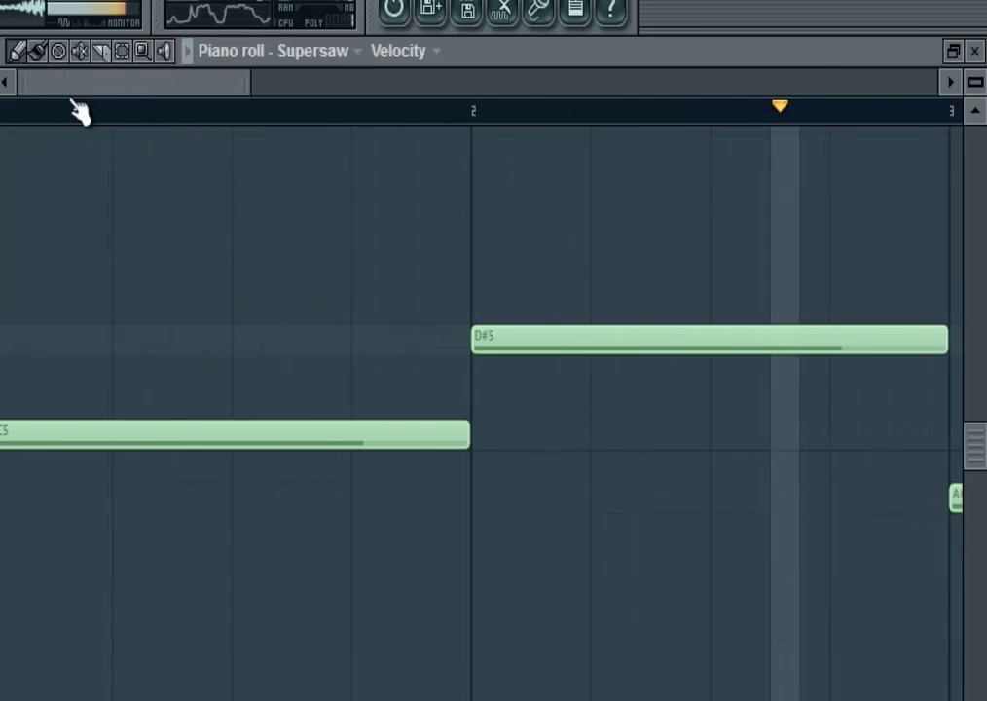
scroll(79, 110, "down", 3)
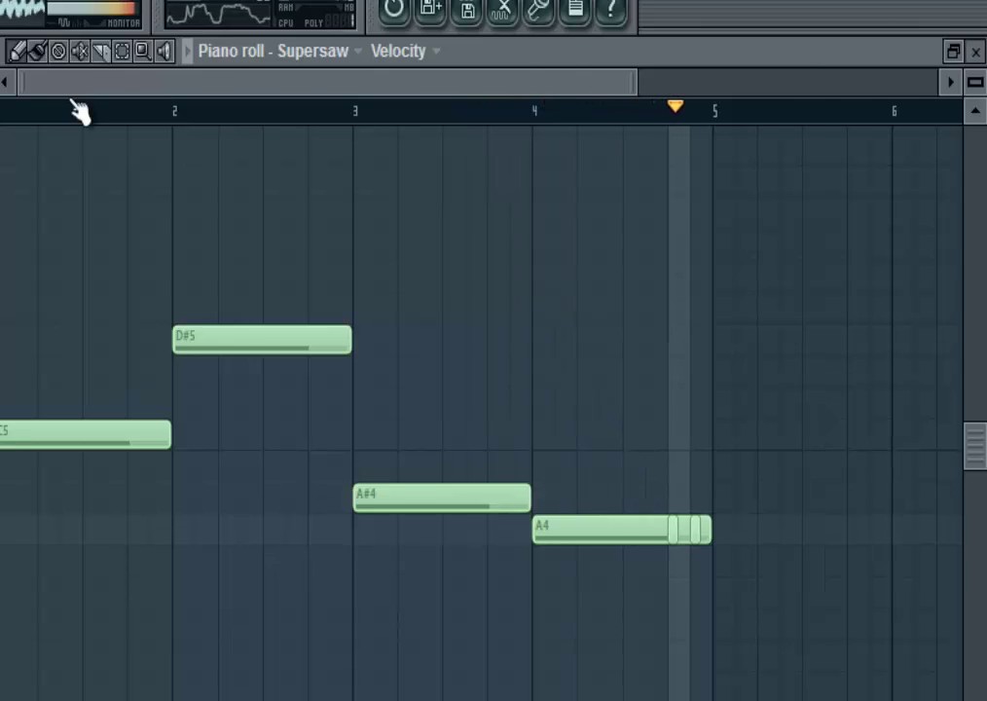
Show the Supersaw channel's Sytrus instrument, and the envelope curves of the Gross Beat effect on its mixer track.
key("Escape")
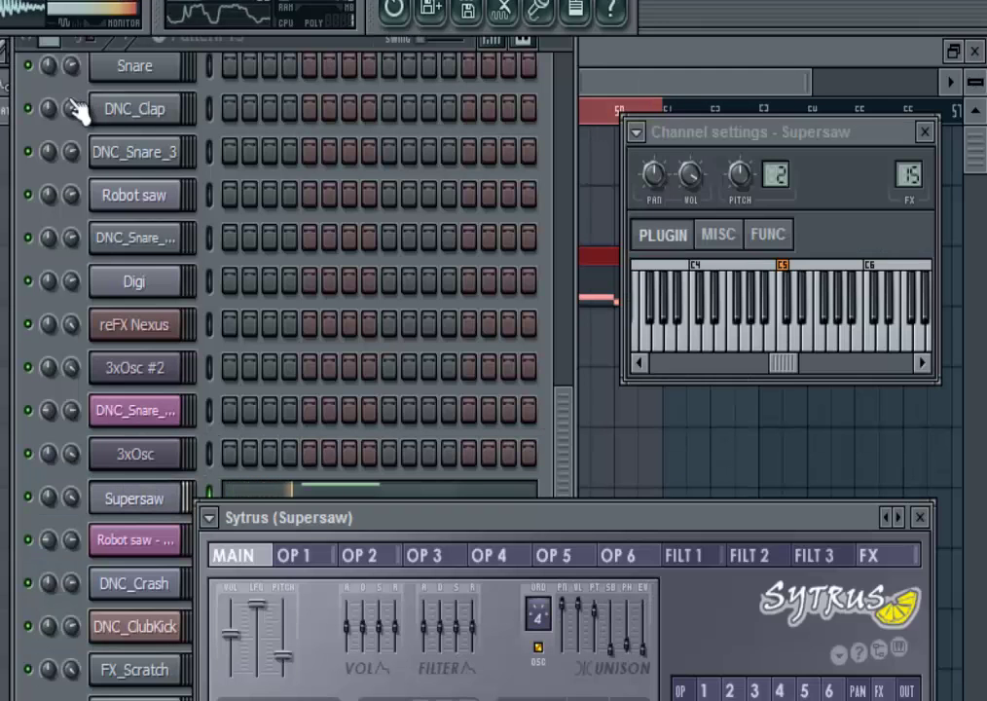
key("F9")
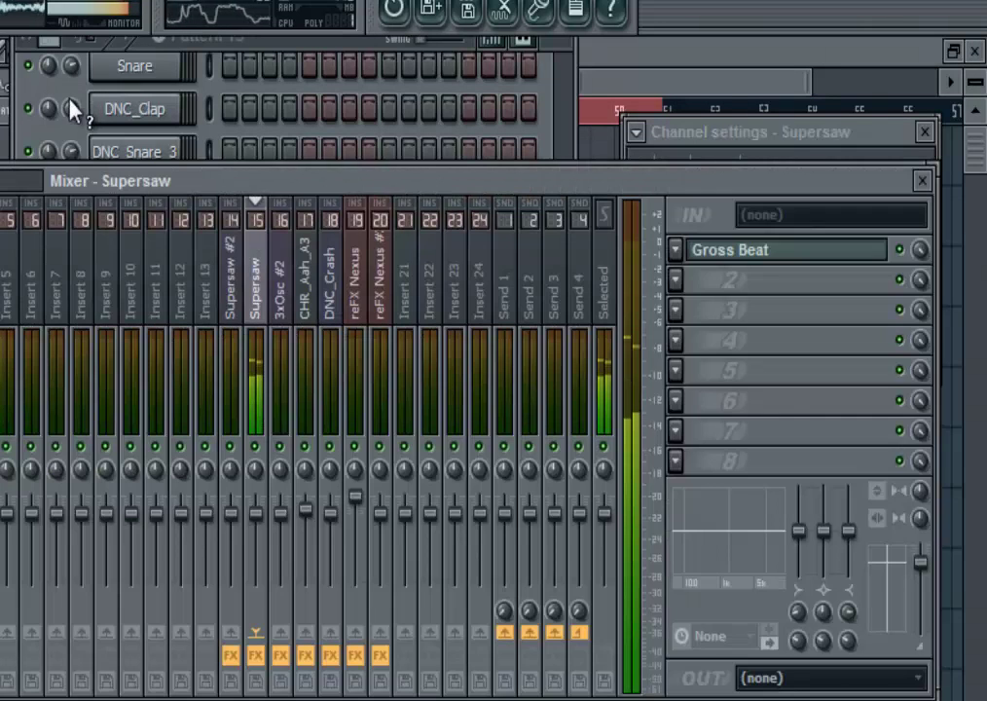
left_click(732, 249)
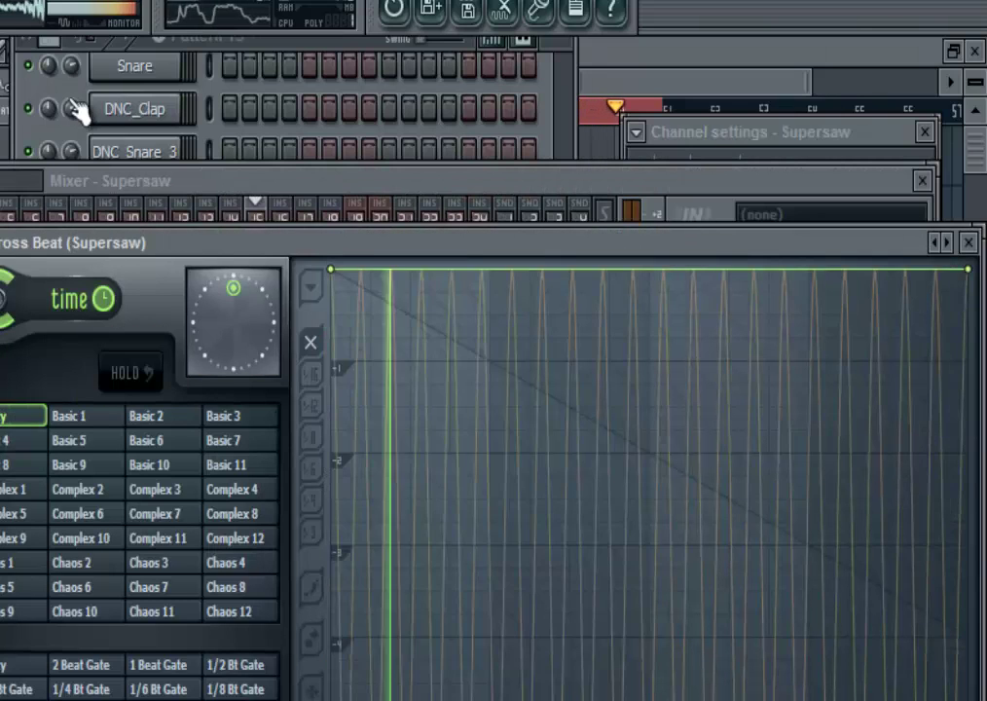
left_click(78, 696)
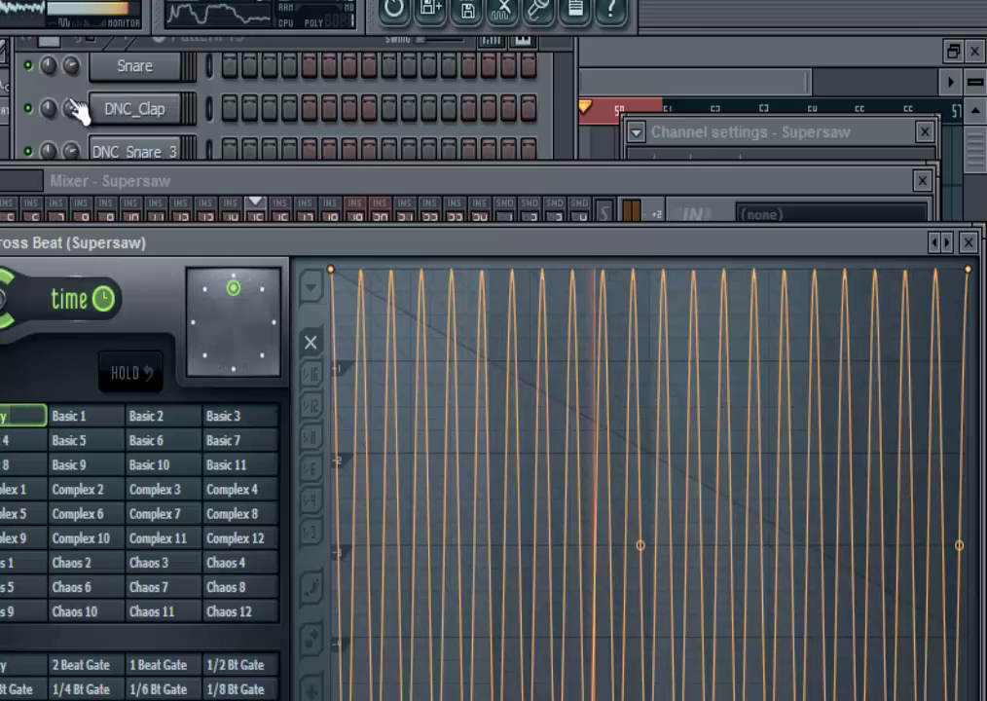
key("F9")
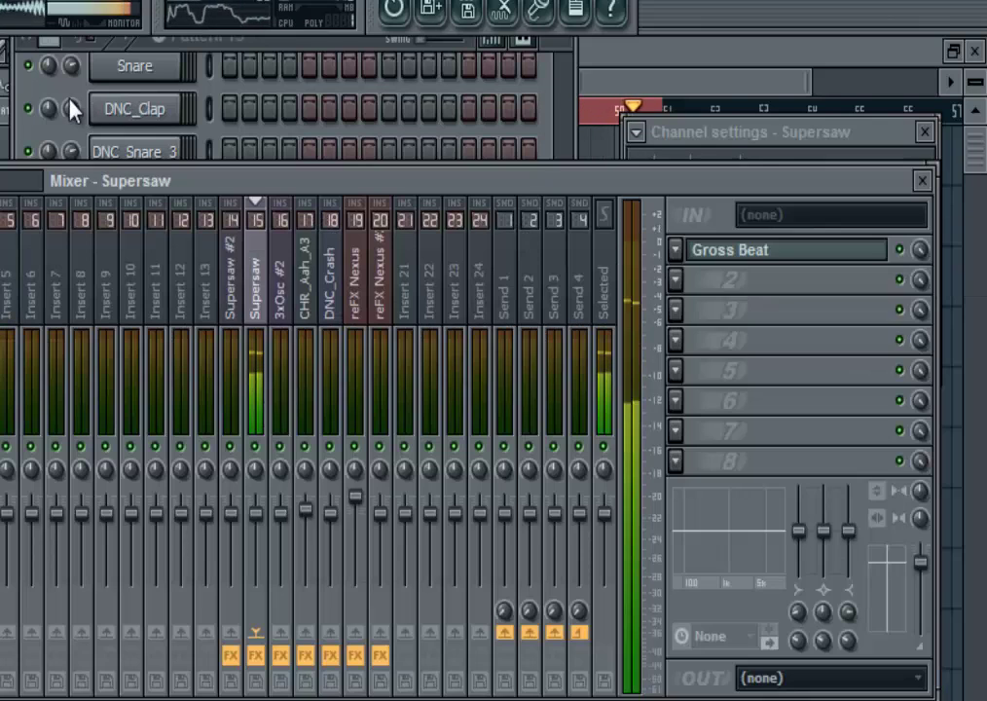
Return to the playlist, duplicate the Pattern 15 clip at bar 51, and stop playback.
key("F5")
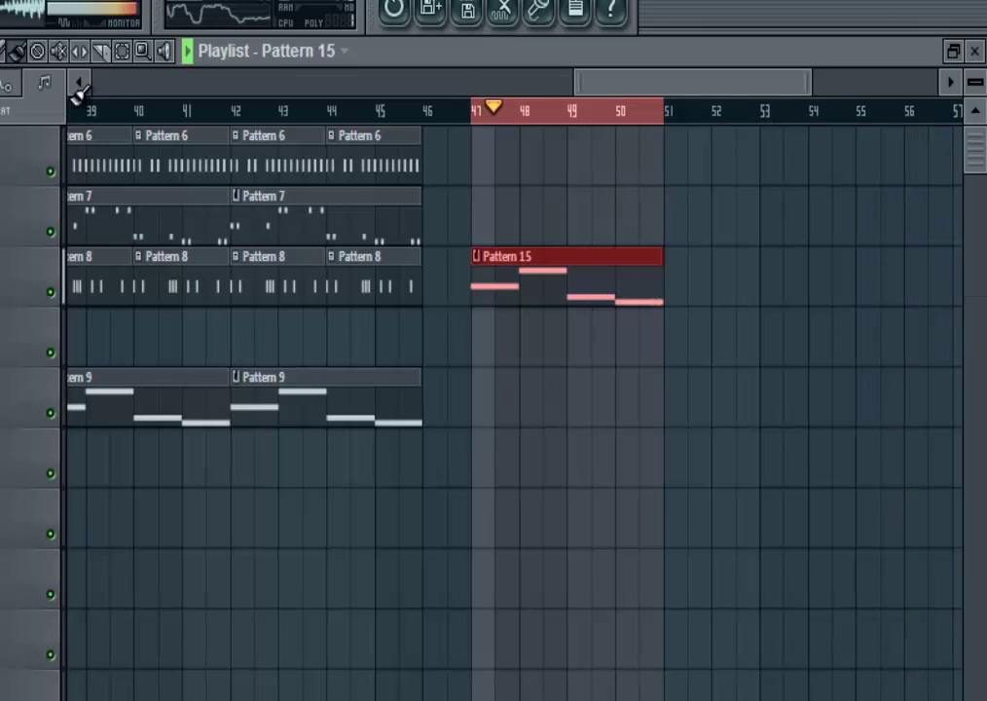
key("ctrl+b")
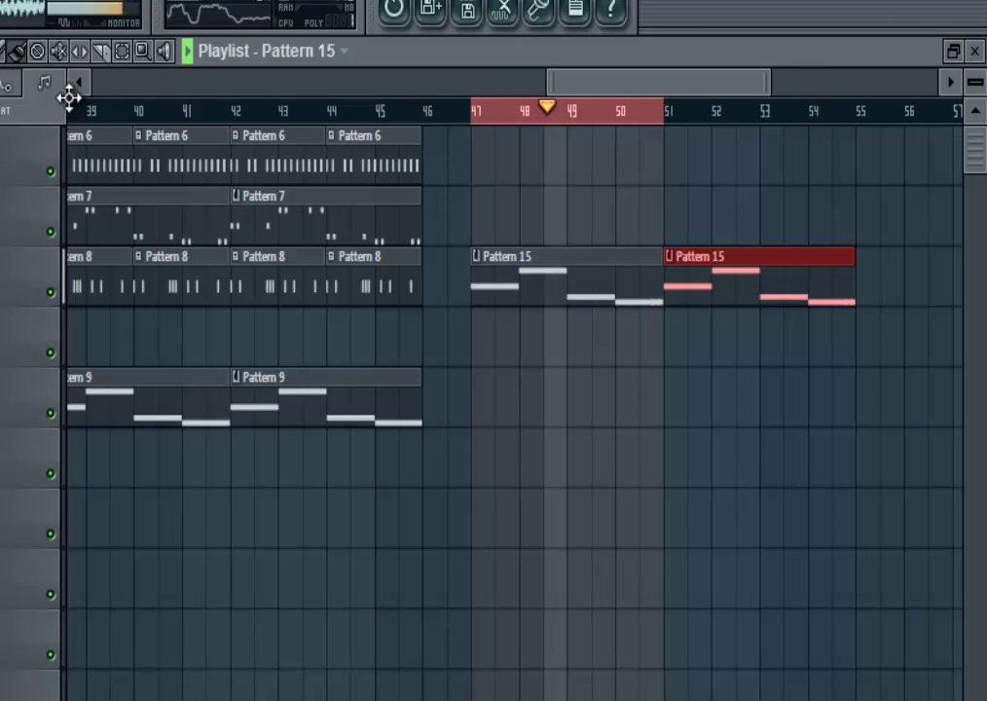
key("space")
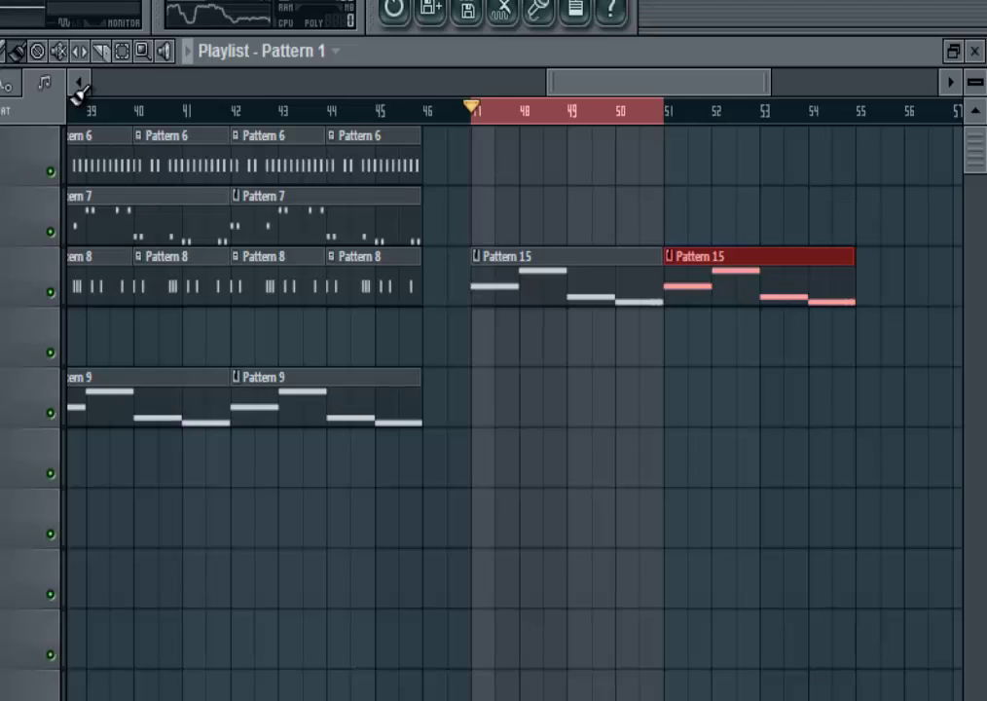
Place Pattern 1 clips at bars 51 and 53 on the first track, and play from bar 47.
left_click_drag(682, 156, 788, 156)
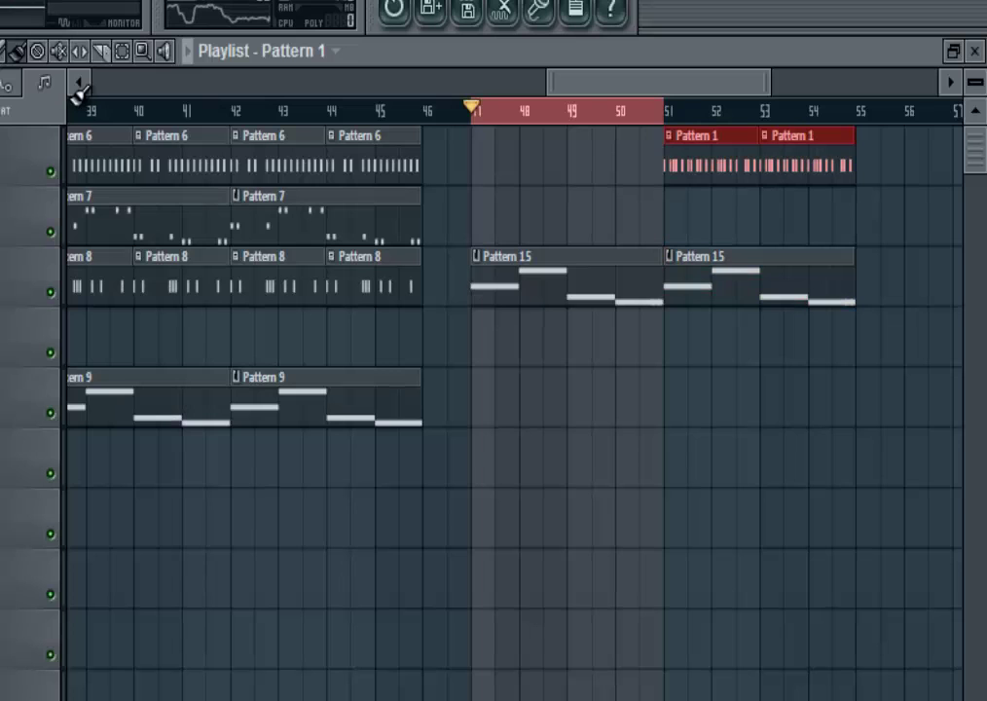
left_click(78, 110)
key("space")
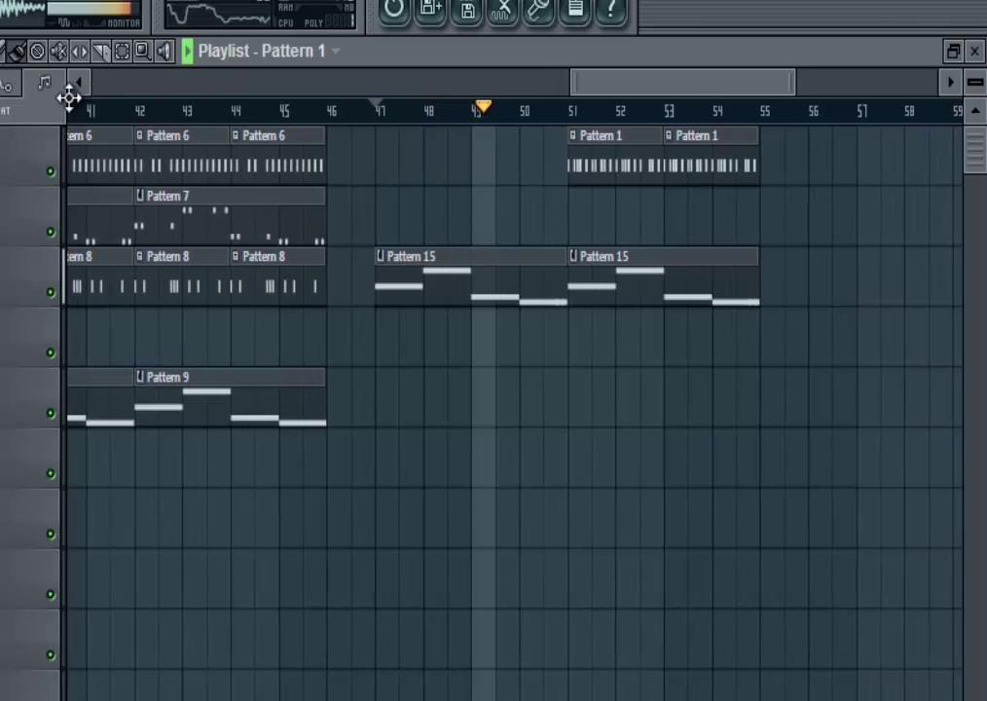
Duplicate the two Pattern 1 clips to bars 55 and 57, and add another Pattern 15 clip at bar 55.
key("ctrl+v")
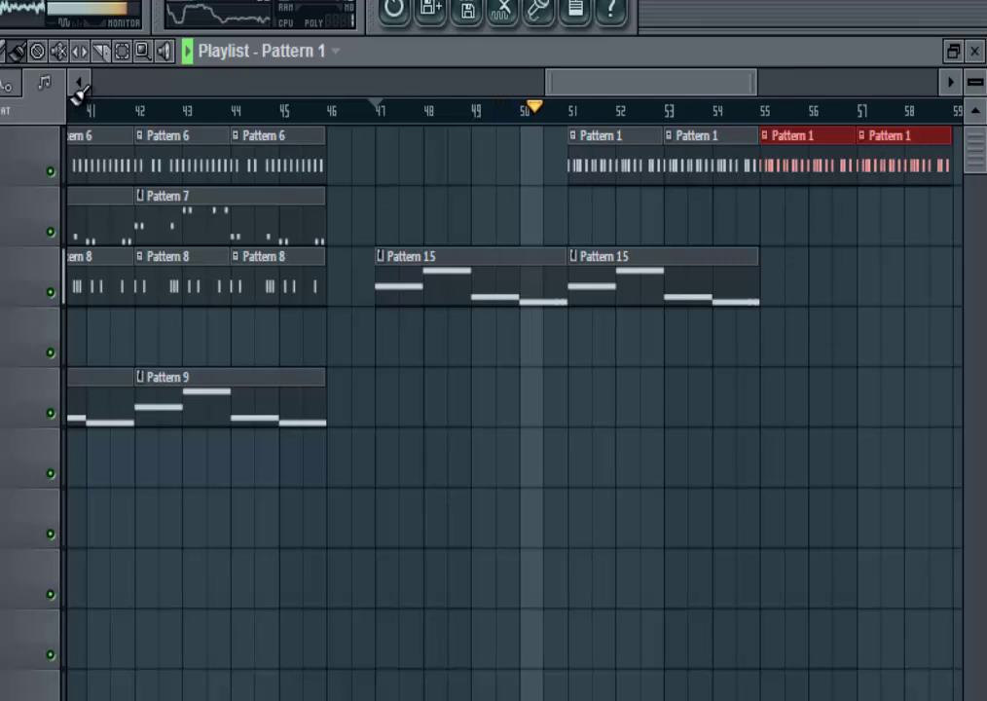
key("ctrl+d")
key("ctrl+b")
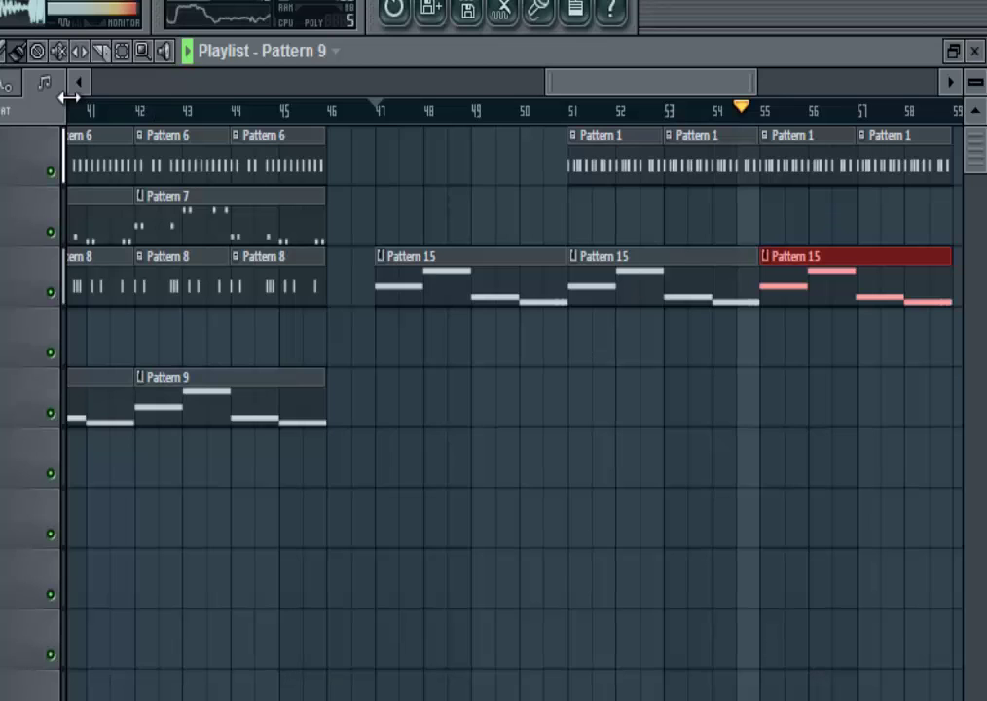
Place a Pattern 9 clip at bar 55 below Pattern 15, and replay the passage from the middle of bar 54.
left_click(766, 337)
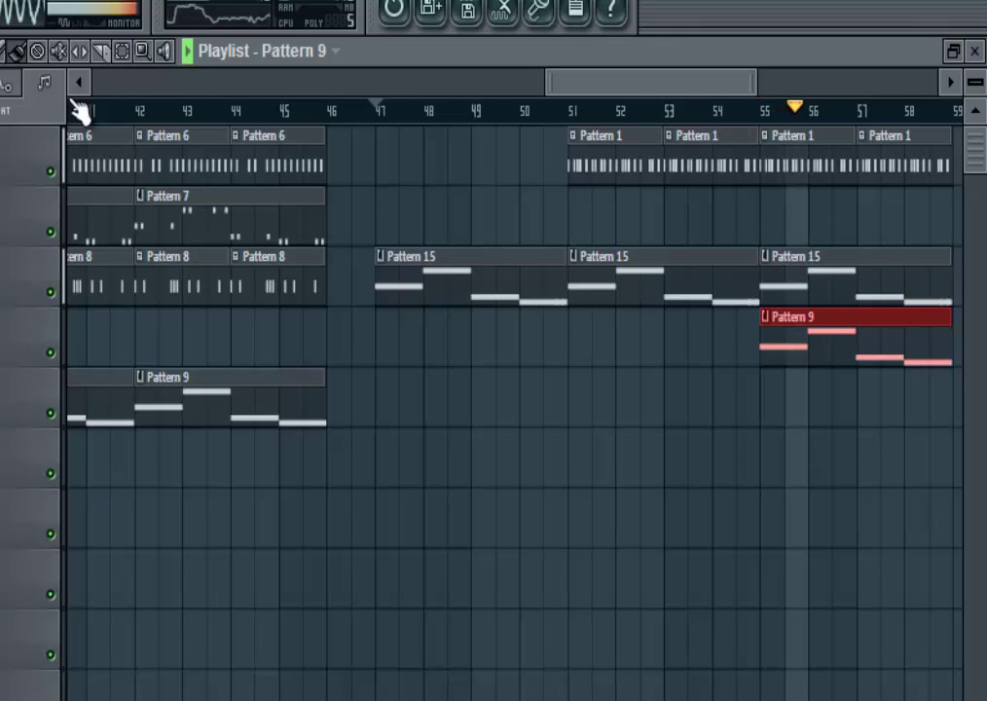
left_click(736, 109)
left_click_drag(706, 83, 775, 83)
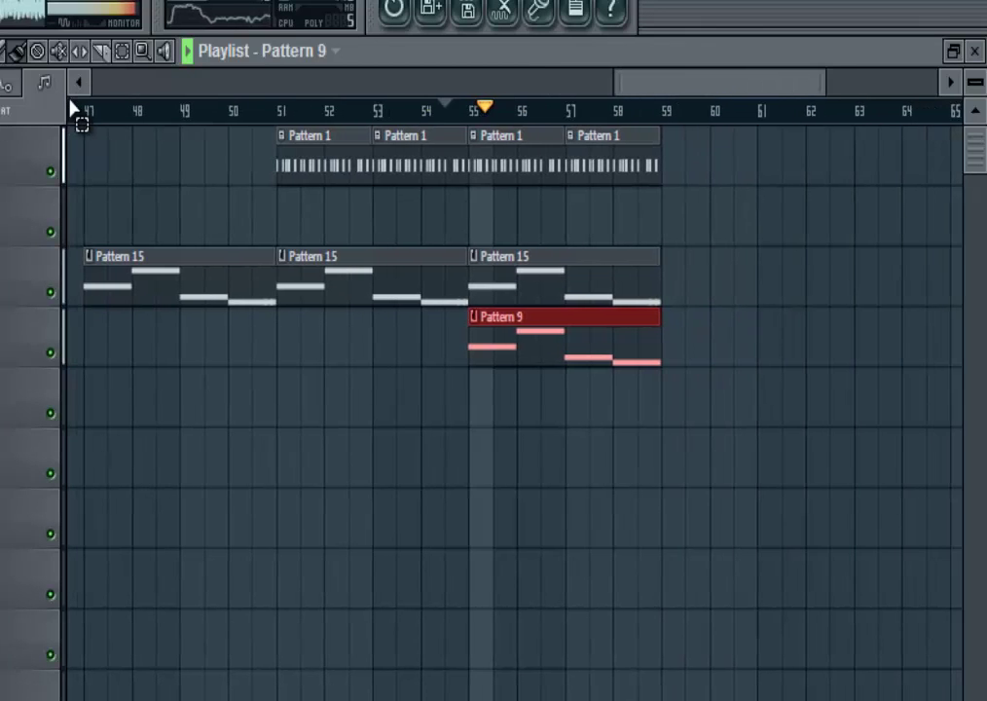
Duplicate the Pattern 1, Pattern 15 and Pattern 9 clips of bars 55–58 to bar 59, and stop playback.
left_click_drag(675, 154, 504, 337)
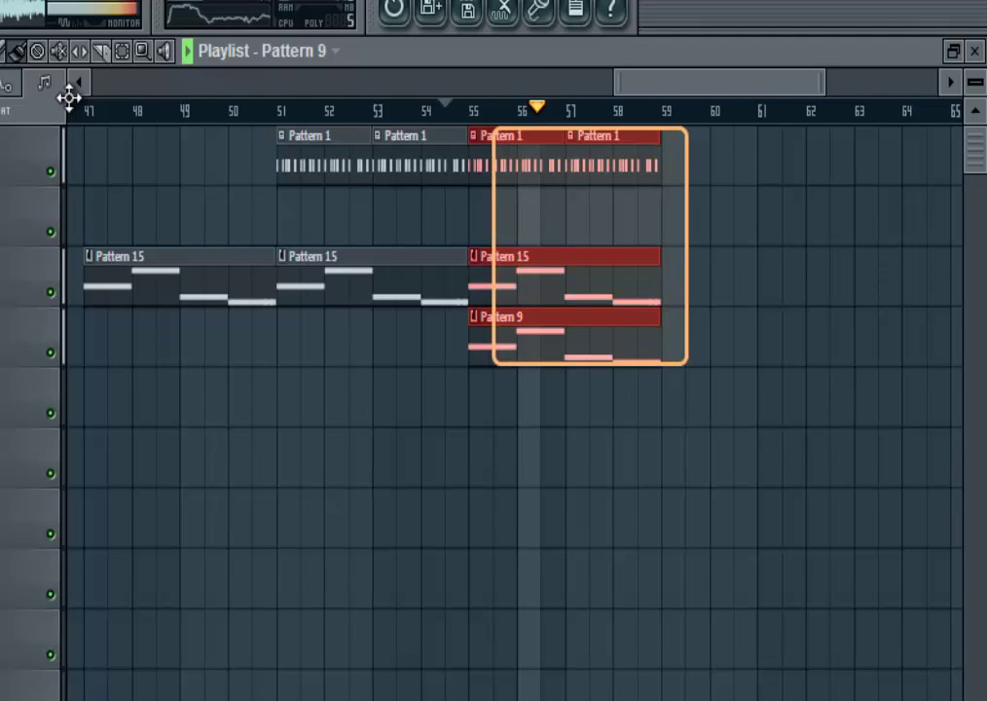
key("ctrl+b")
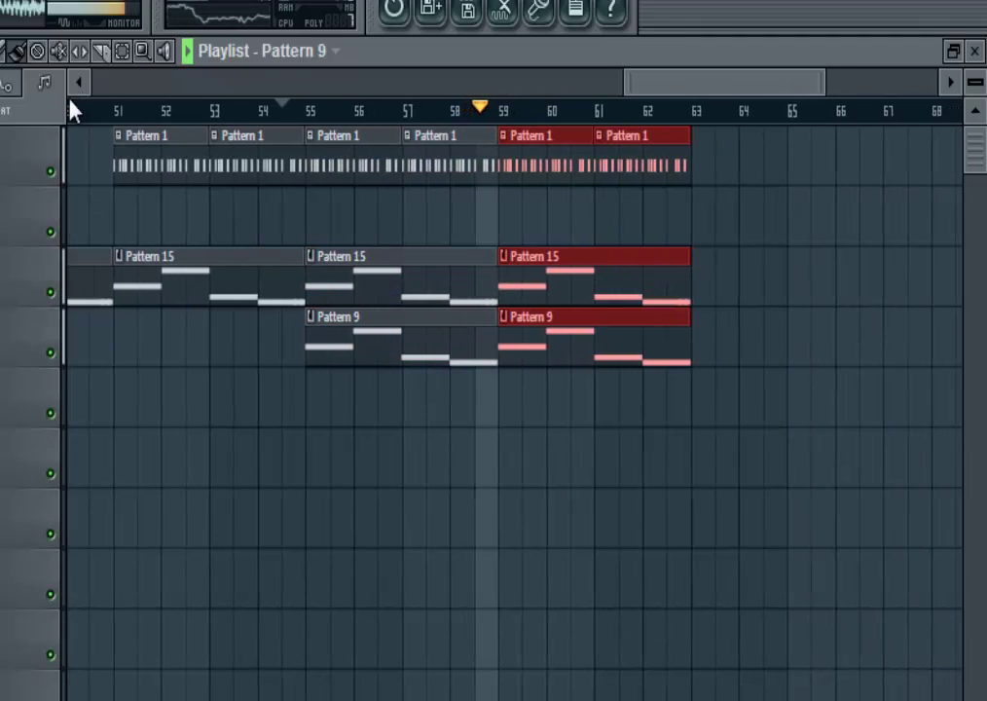
key("space")
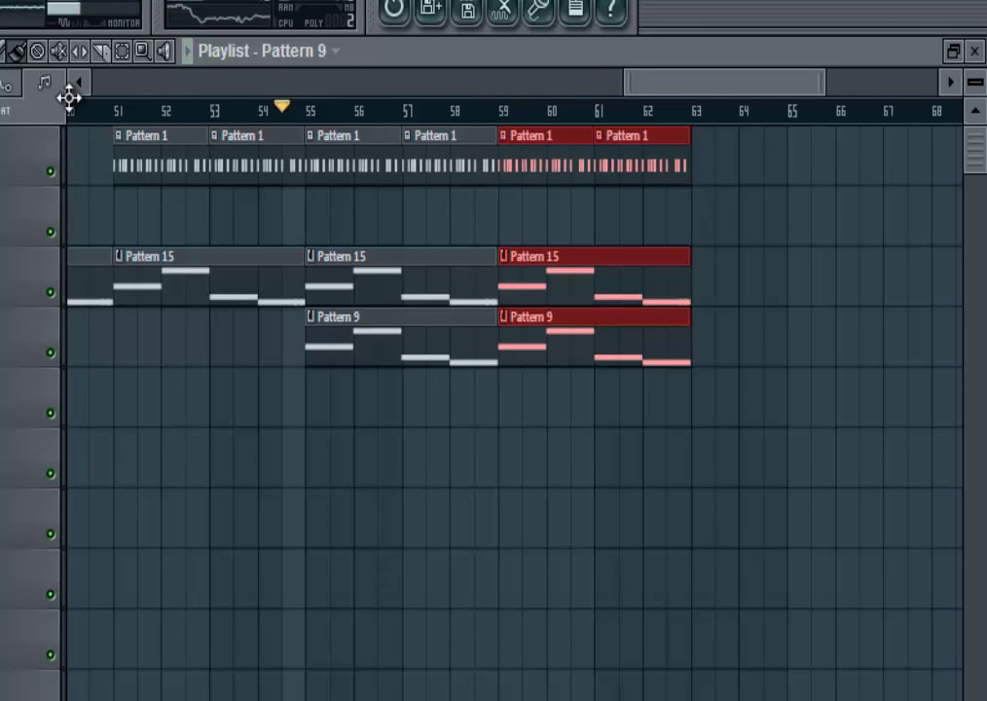
Pick Pattern 14 and place a clip of it at bar 59 on the track below Pattern 9.
key("ctrl+F8")
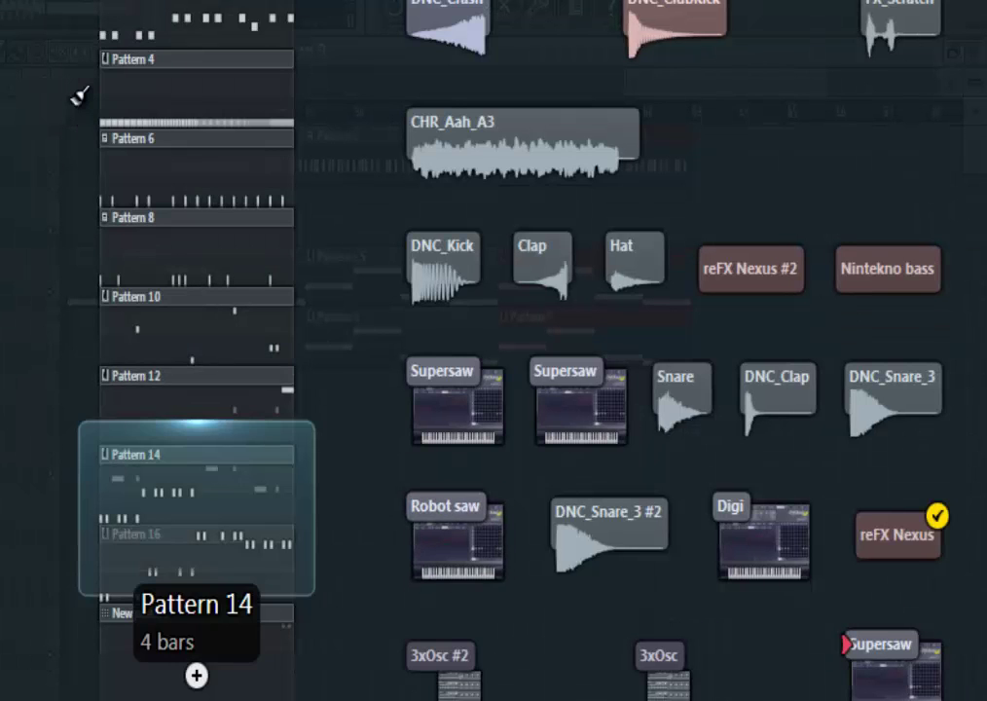
key("F8")
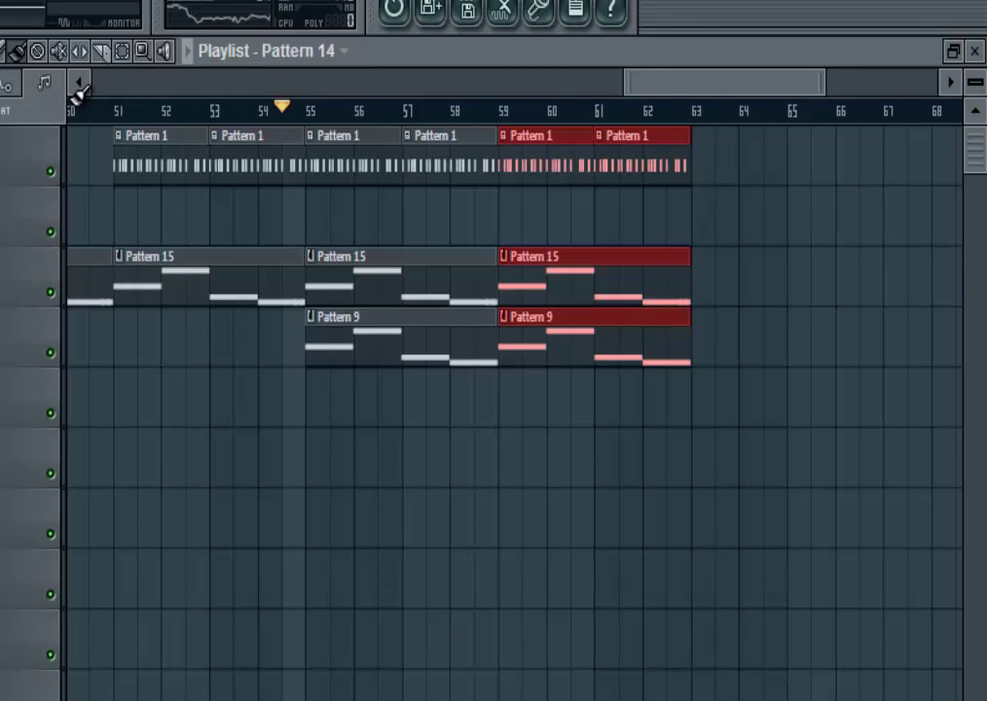
left_click(510, 397)
Open Pattern 14's reFX Nexus notes in the piano roll, play them while examining the melody, and stop playback.
key("F6")
key("F7")
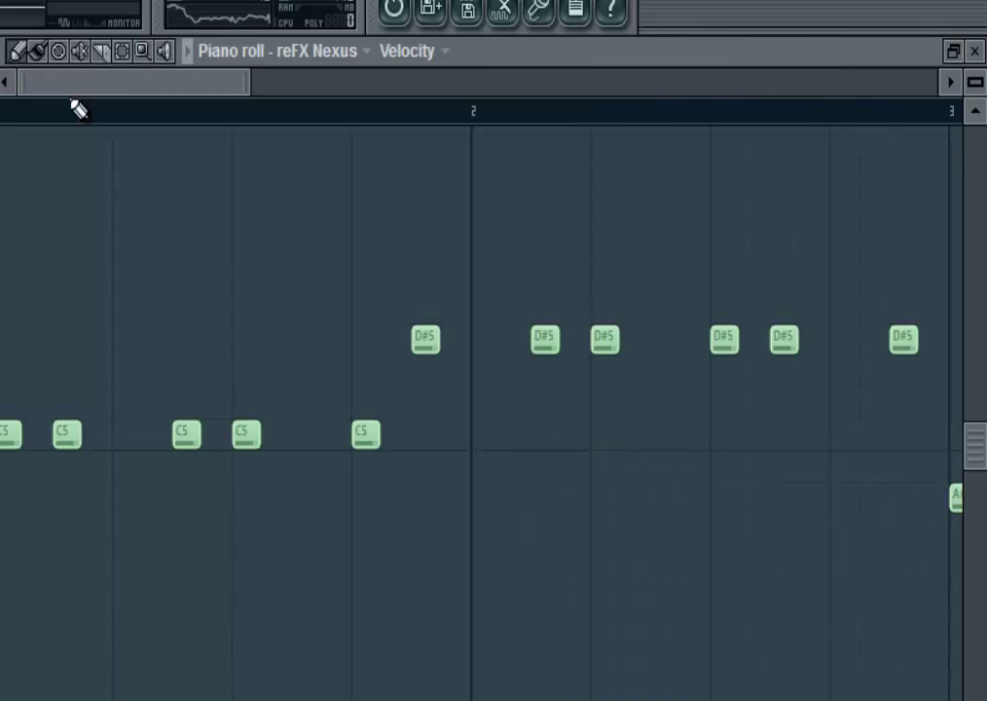
key("space")
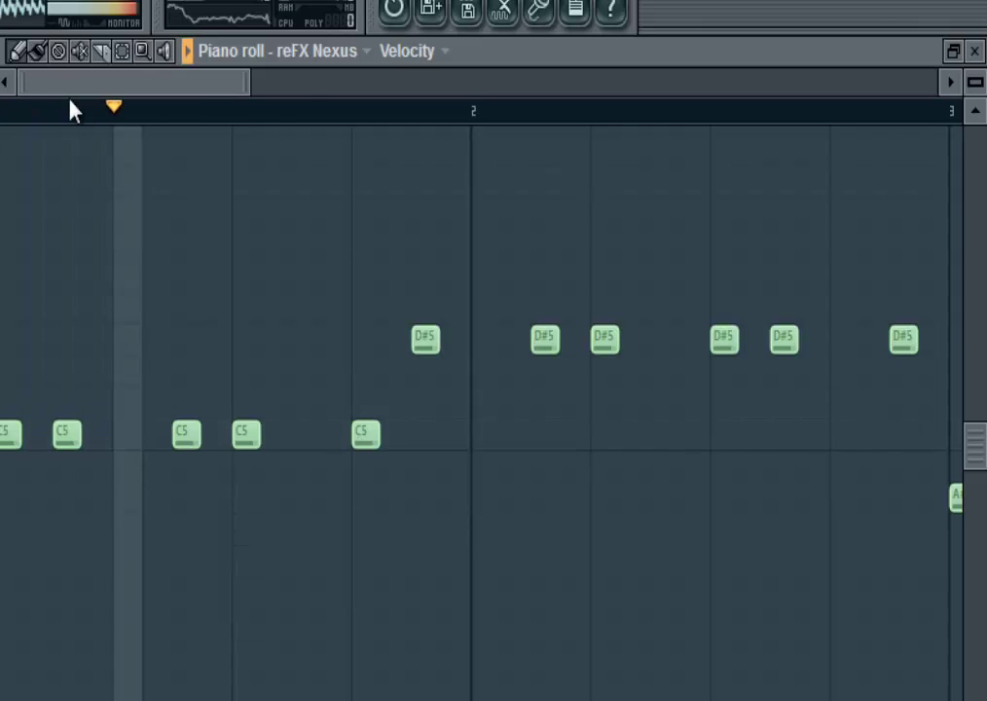
scroll(68, 98, "up", 2)
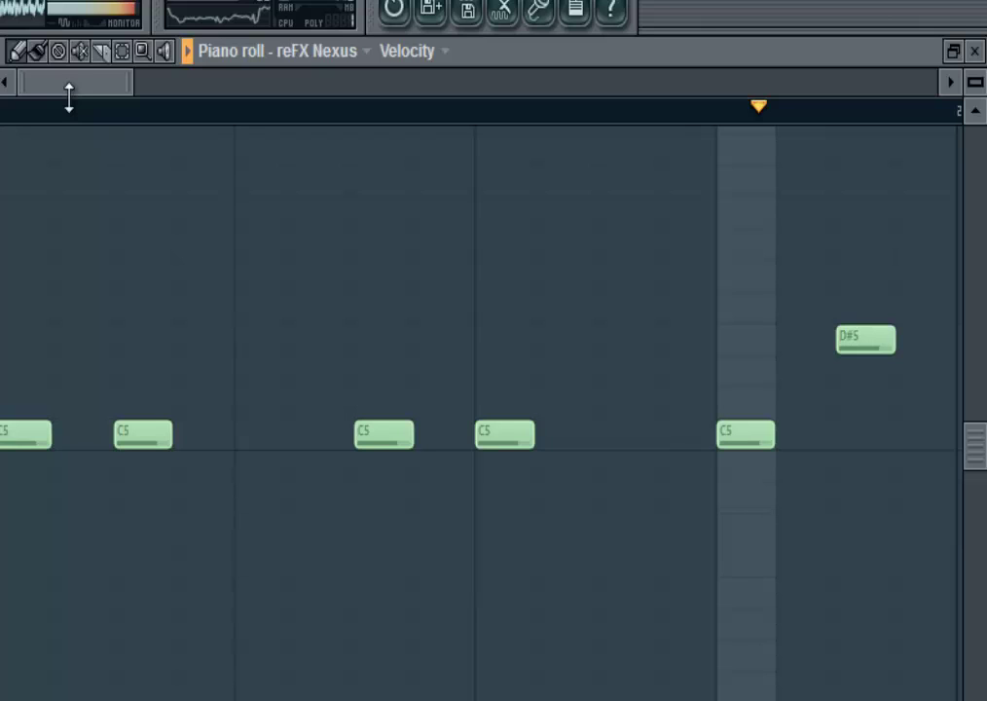
scroll(69, 97, "down", 2)
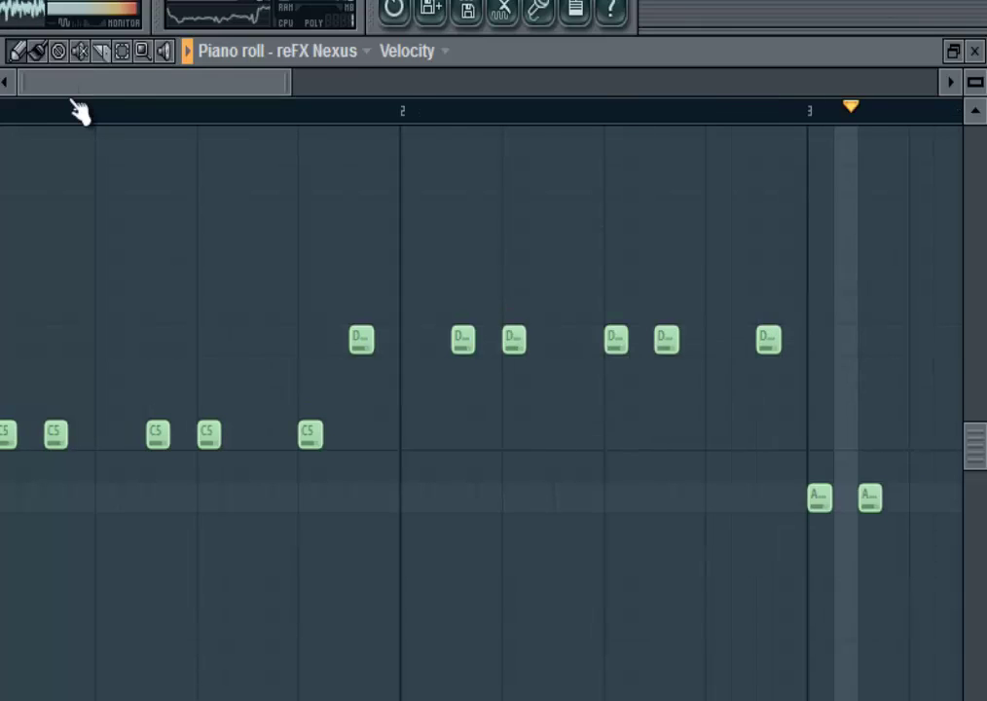
key("space")
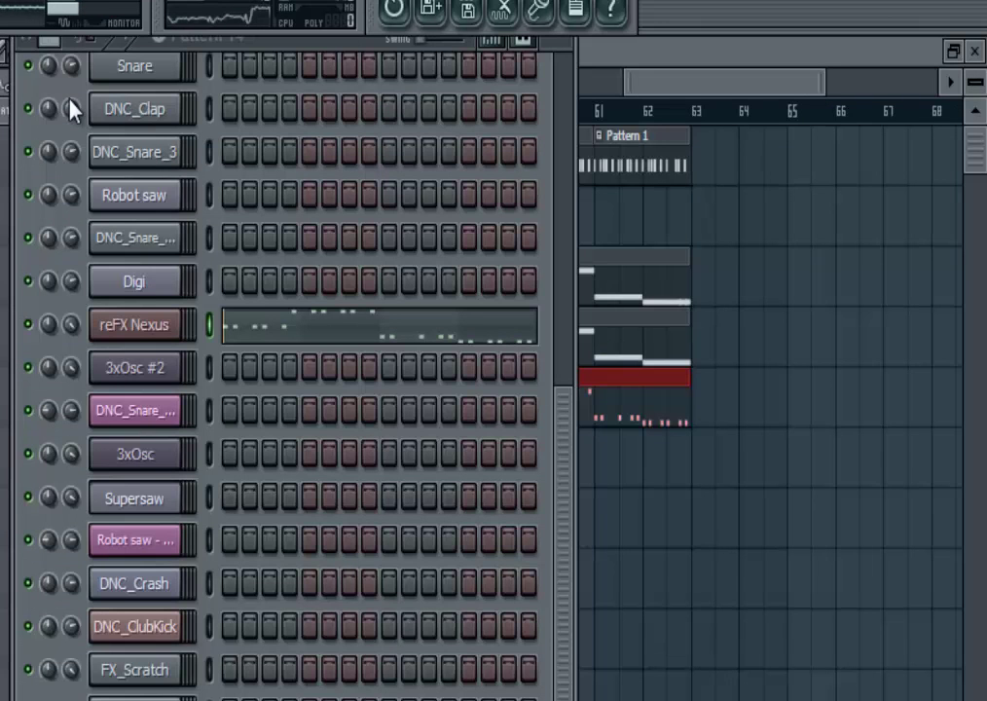
Return to the playlist and copy all the clips of bars 55–62 so that the copies start at bar 63.
key("F6")
left_click_drag(714, 147, 328, 401)
key("ctrl+b")
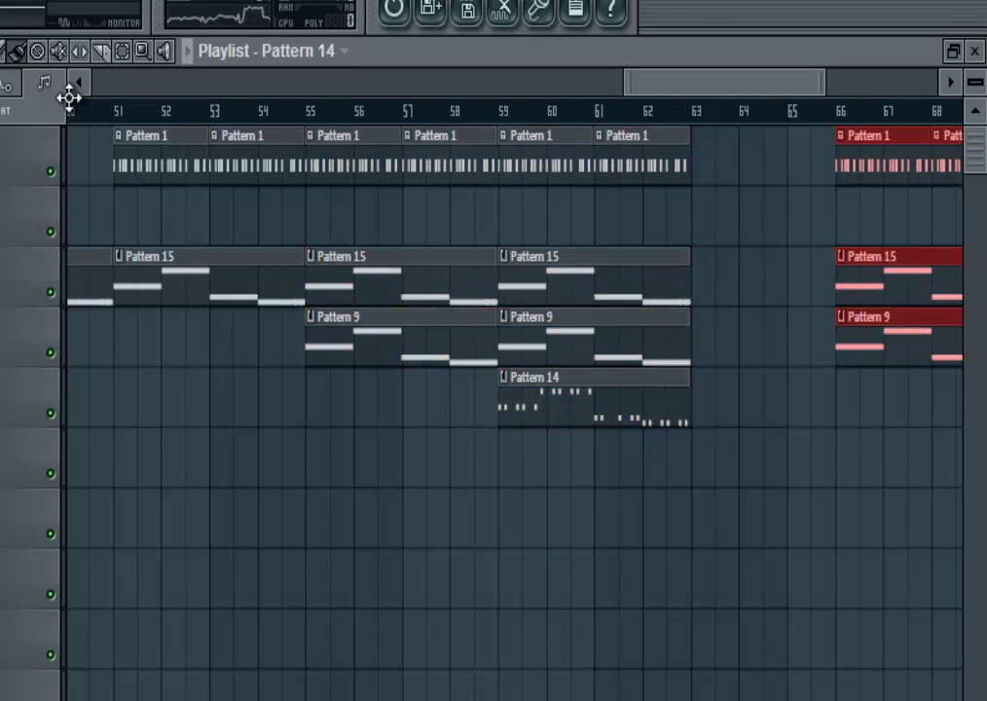
left_click_drag(740, 346, 715, 345)
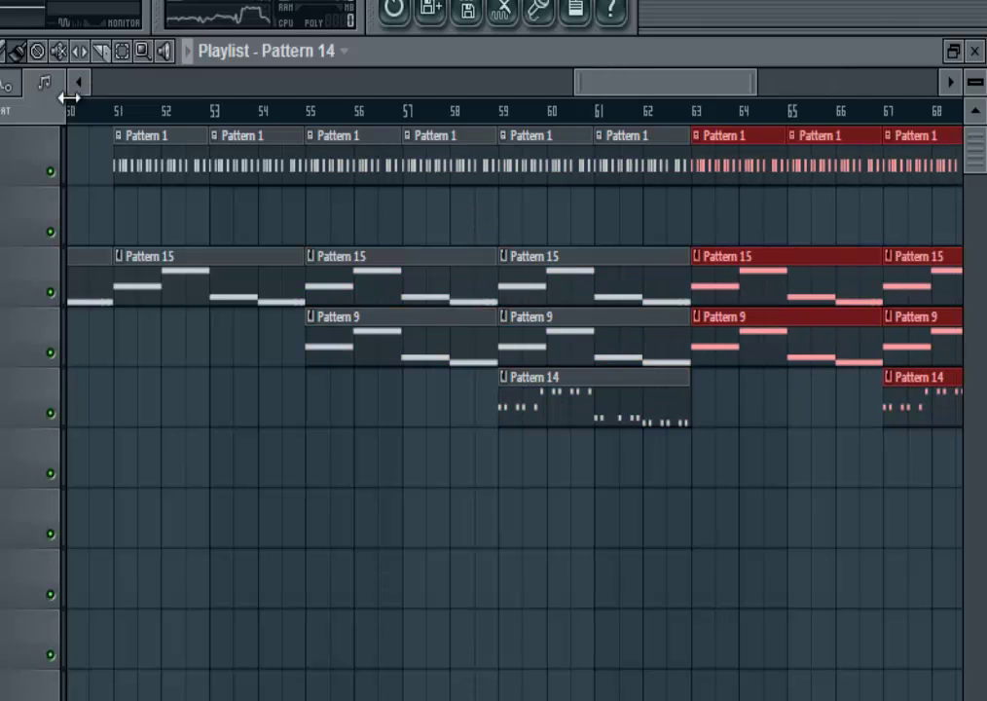
Delete the Pattern 14 clip at bar 67 and place a Pattern 14 clip at bar 63 instead.
right_click(922, 397)
key("ctrl+d")
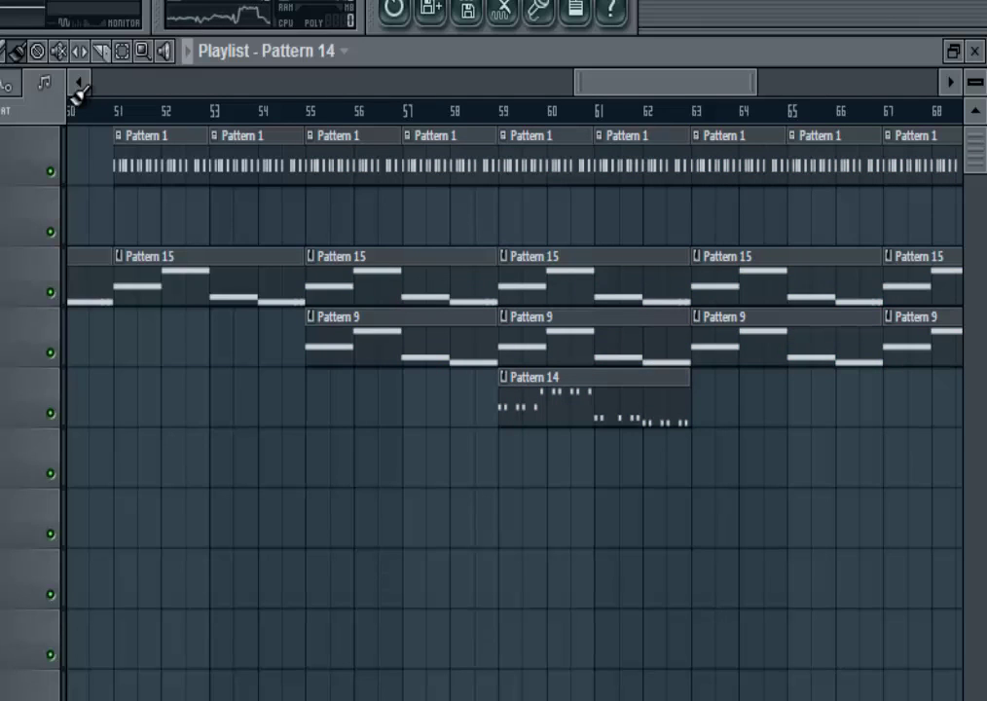
left_click(716, 397)
left_click_drag(665, 82, 714, 82)
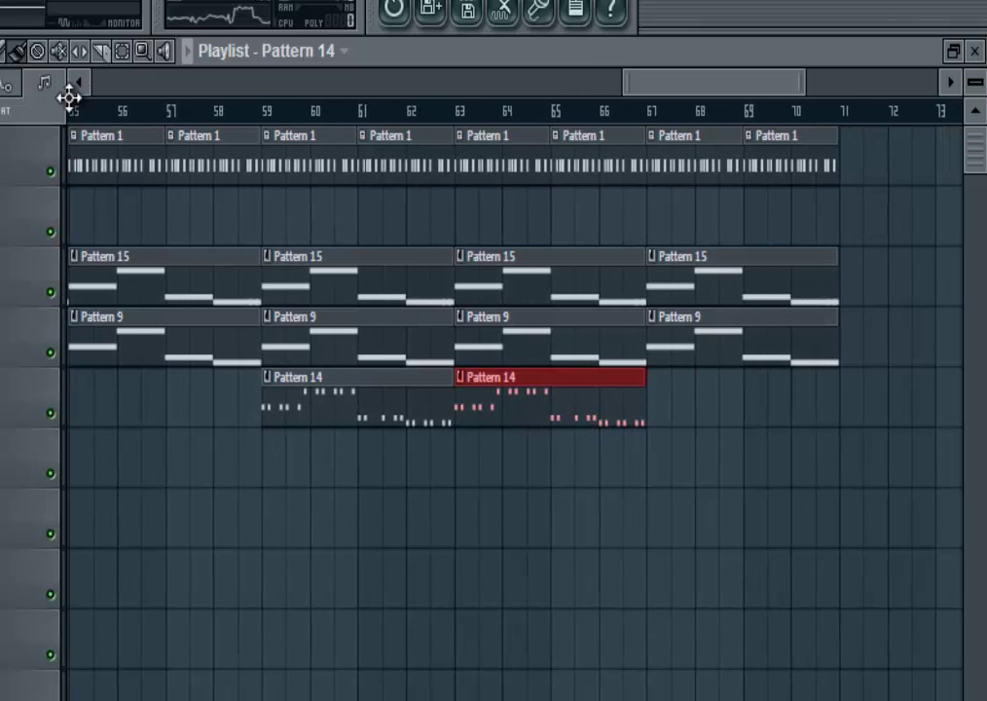
Copy all the clips of bars 59–66 to bar 71, and play through the extended arrangement before stopping.
left_click_drag(868, 336, 788, 337)
left_click_drag(612, 484, 308, 127)
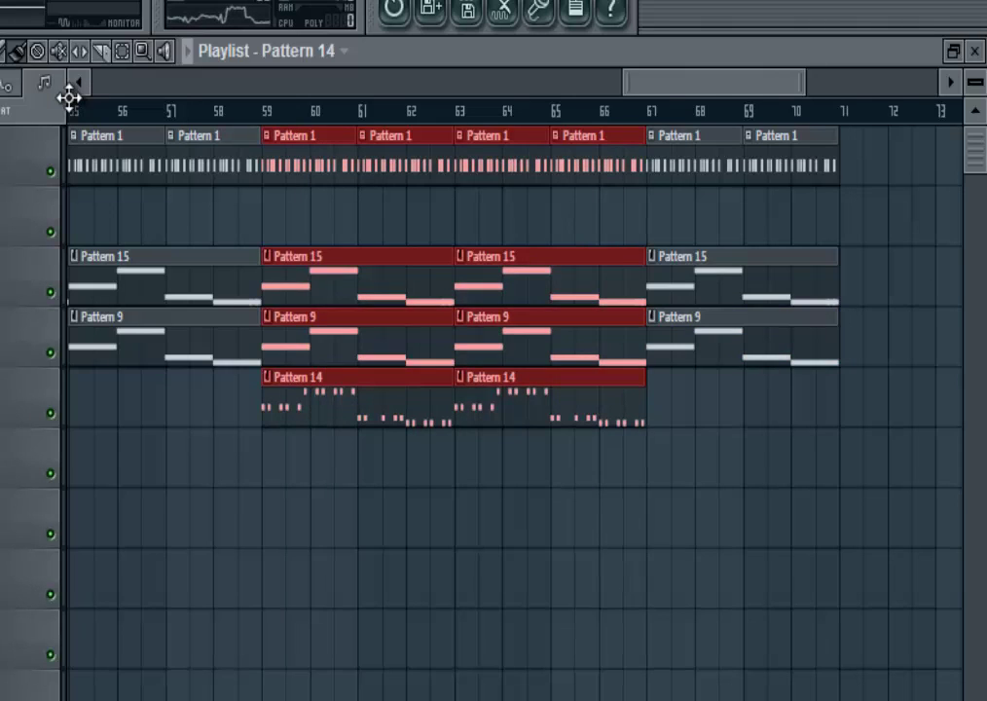
left_click_drag(287, 335, 769, 336)
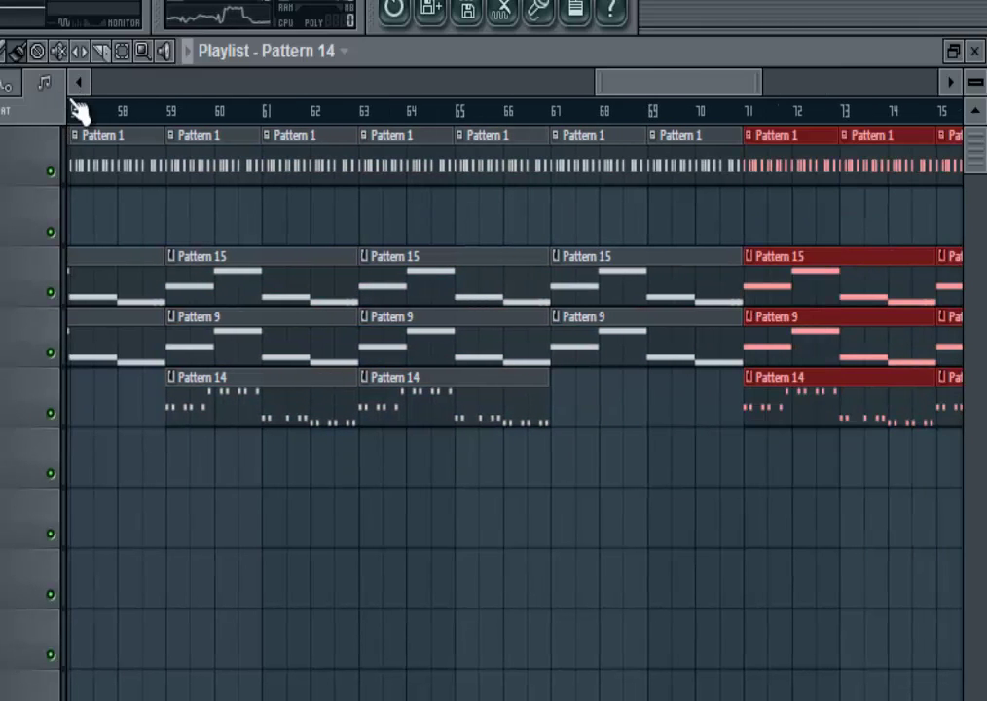
key("space")
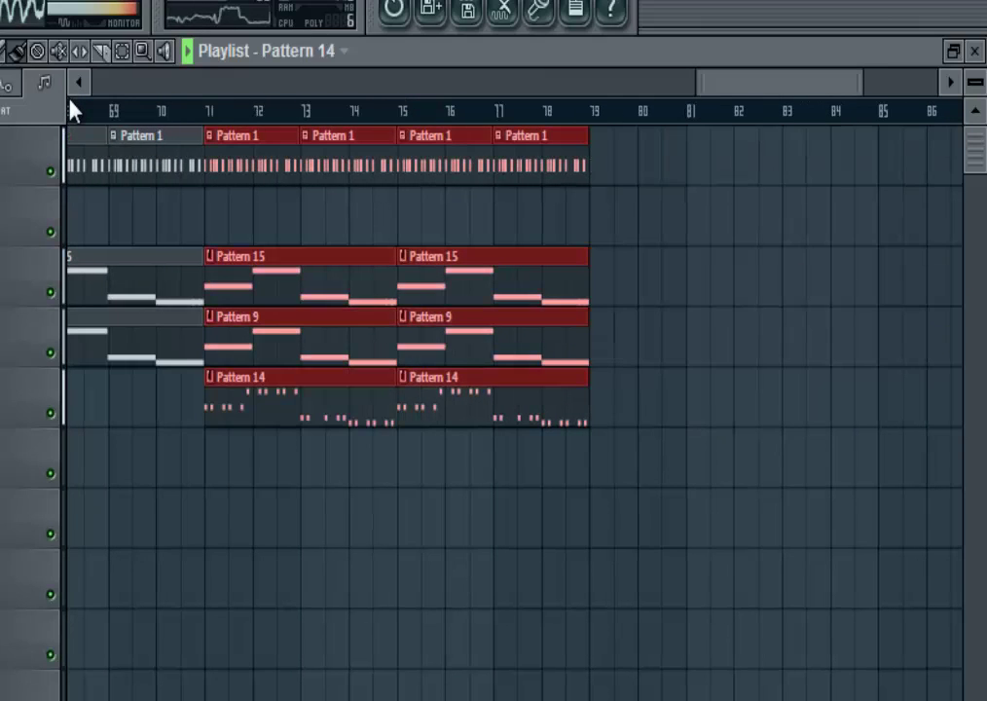
scroll(70, 102, "left", 3)
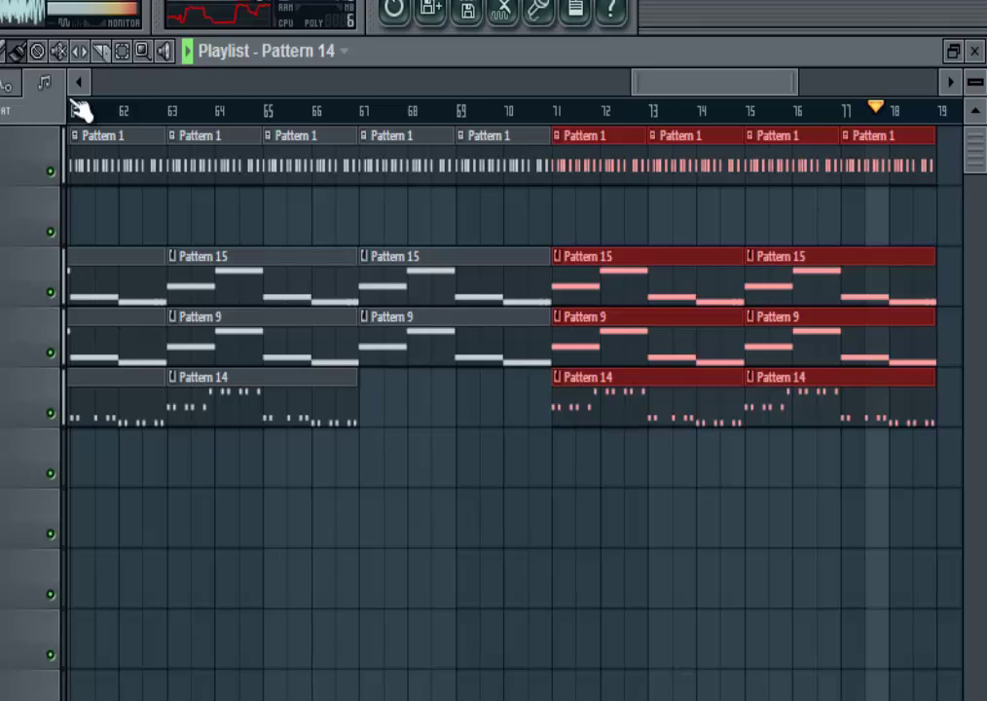
key("space")
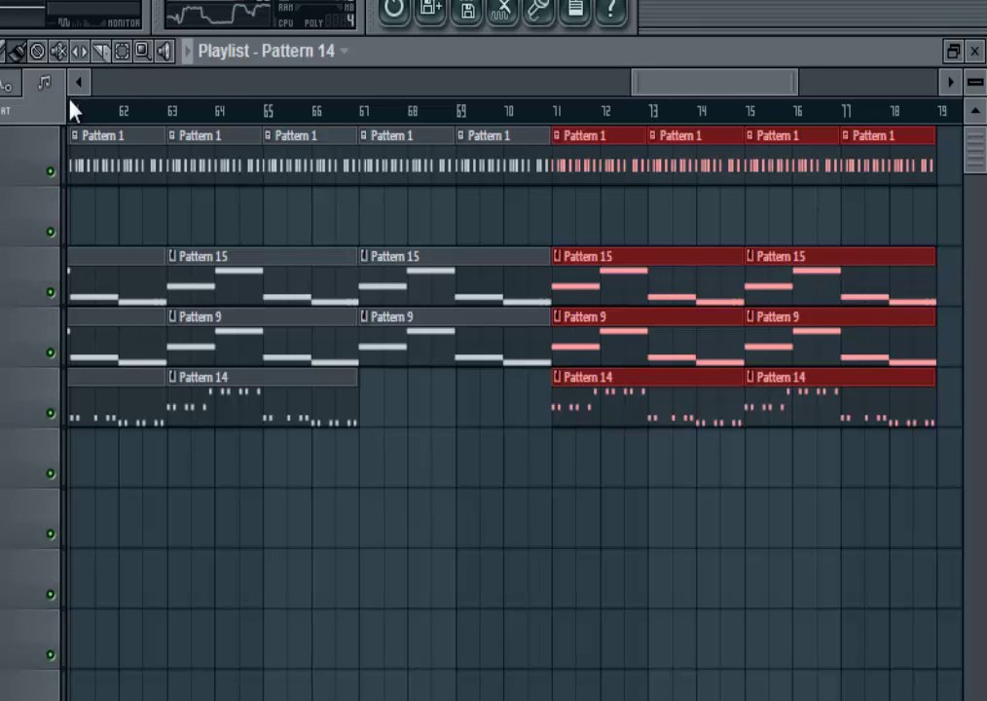
Extend the arrangement with Pattern 14 clips at bars 79 and 83 and Pattern 17 clips above them at the same bars.
scroll(73, 101, "right", 1)
scroll(72, 101, "left", 2)
scroll(78, 110, "left", 1)
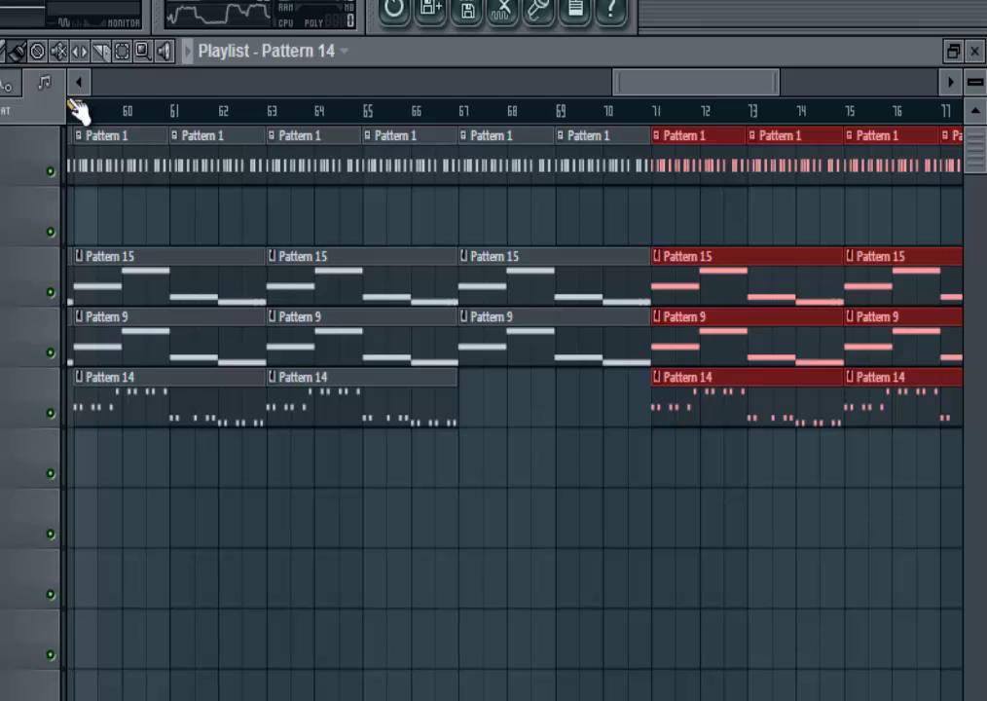
scroll(78, 110, "right", 9)
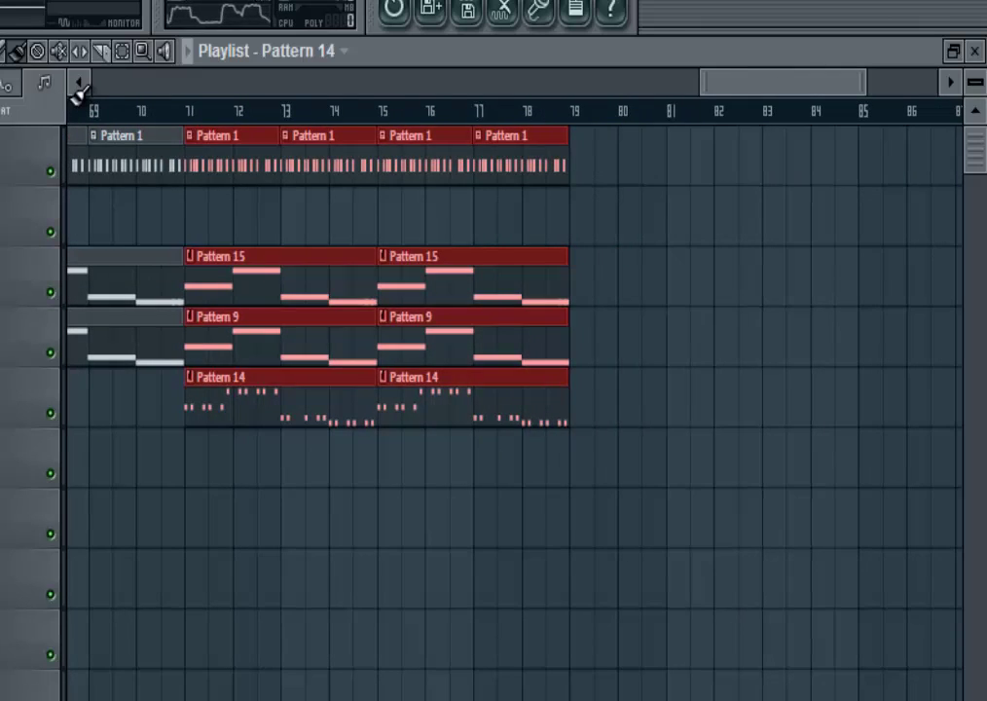
key("ctrl+v")
key("ctrl+b")
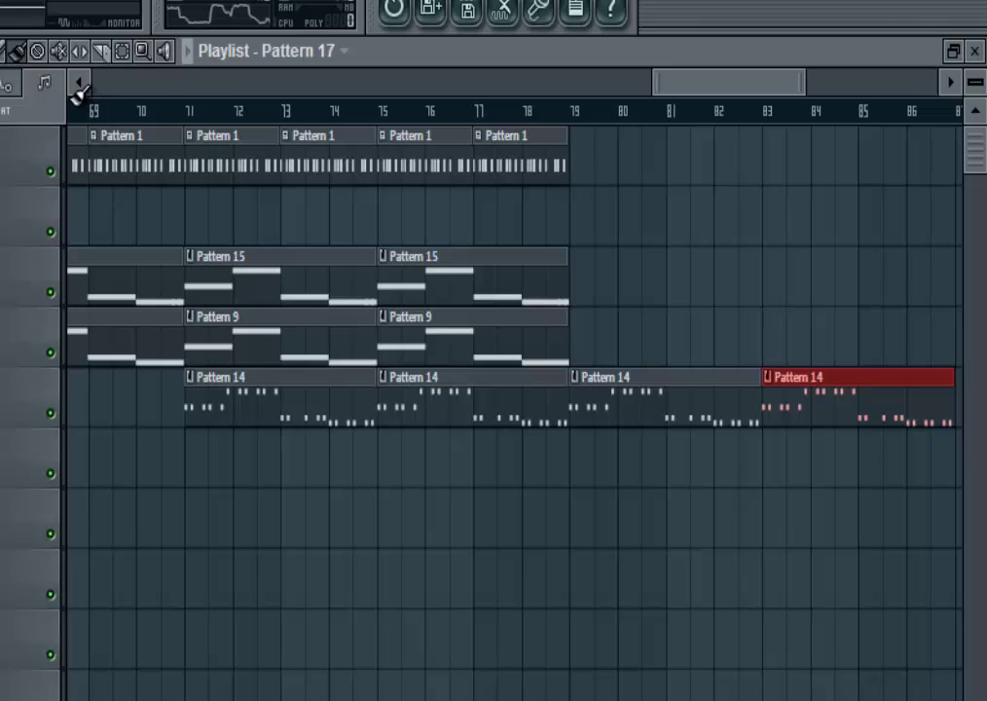
left_click_drag(623, 338, 818, 338)
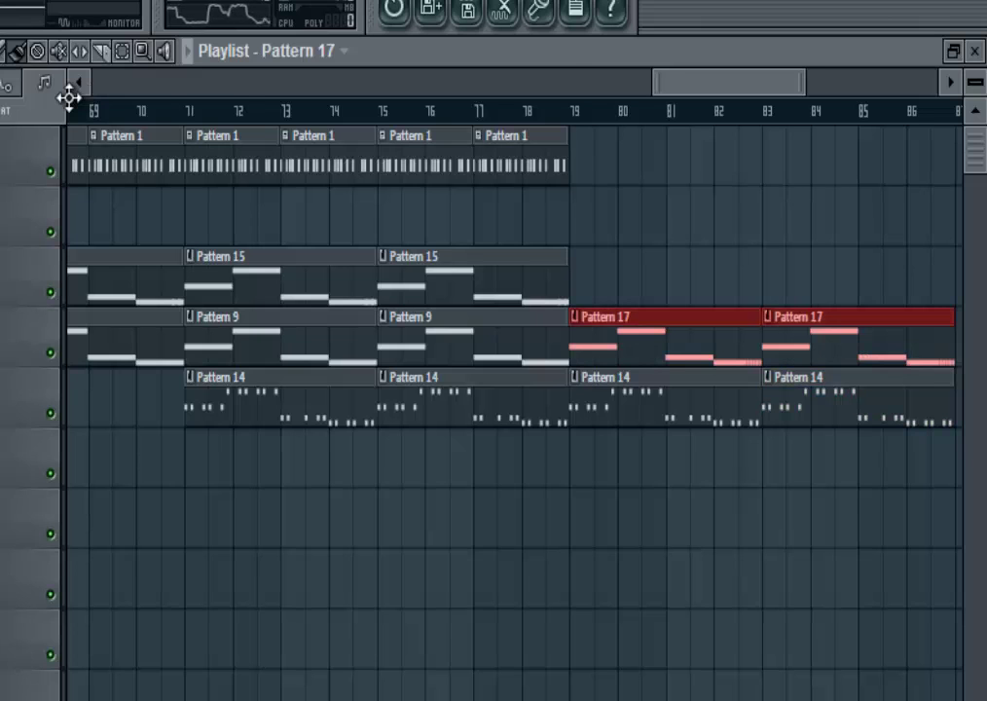
Open Pattern 17's Digi notes in the piano roll and play them with all four bars in view.
key("F6")
key("F7")
key("space")
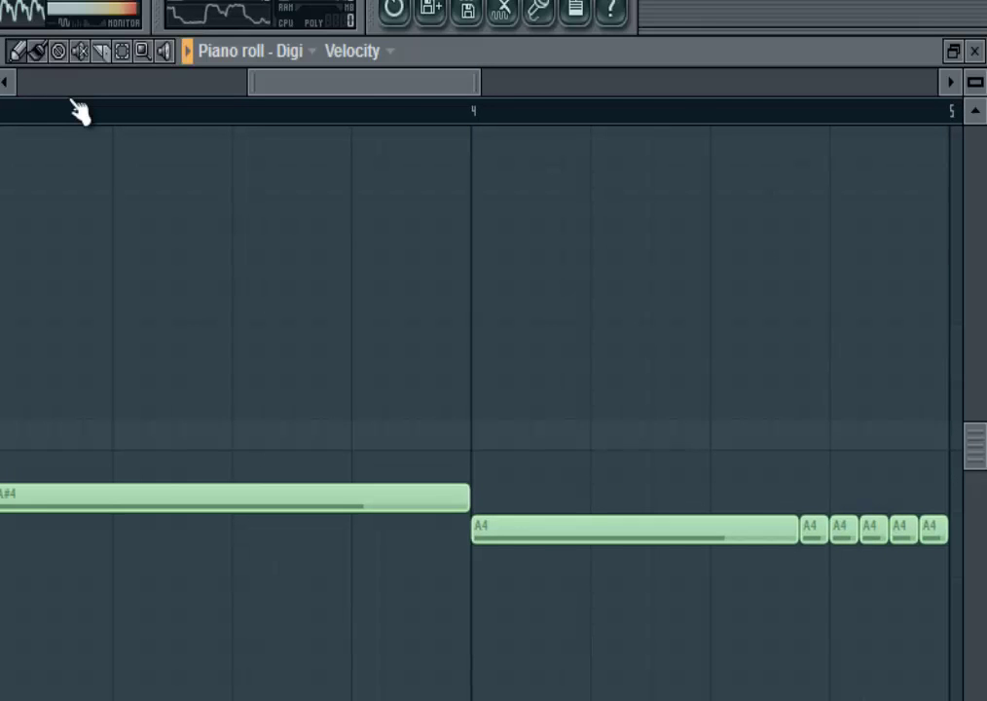
left_click_drag(249, 83, 19, 83)
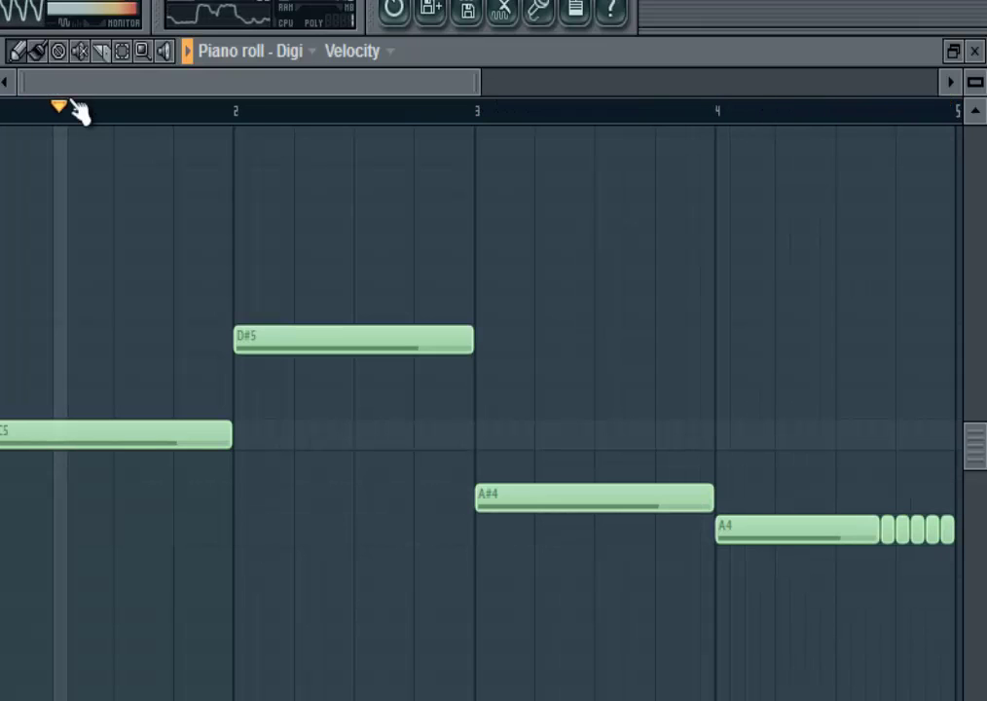
Show the Digi channel's Sytrus plugin and its preset list, trying the Echo bottles preset before restoring Digi.
key("F6")
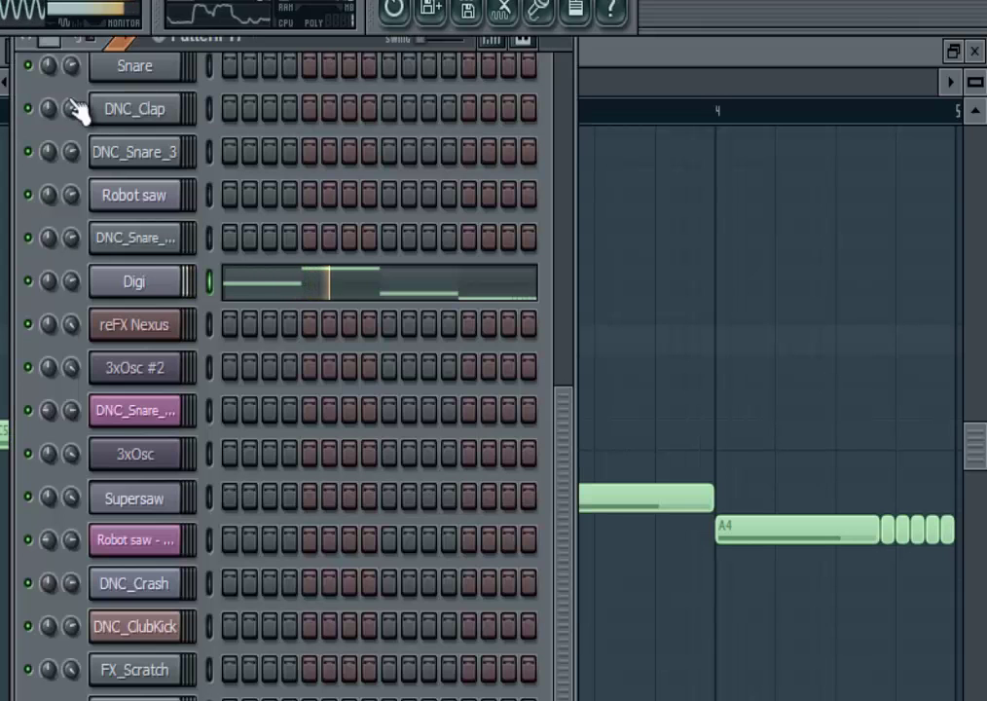
key("Tab")
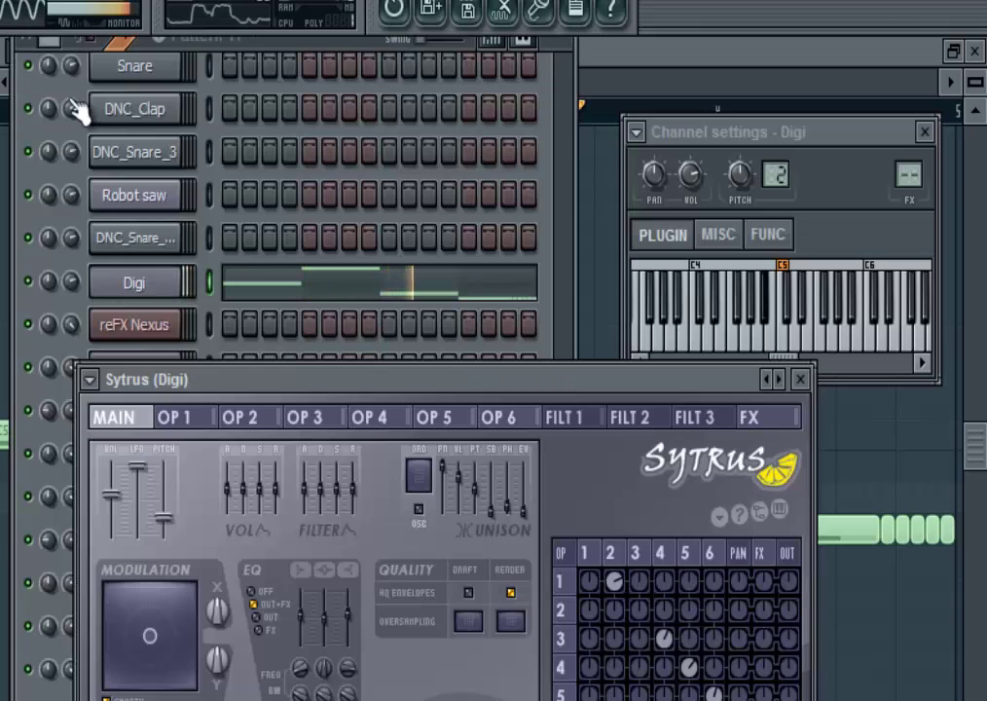
key("Return")
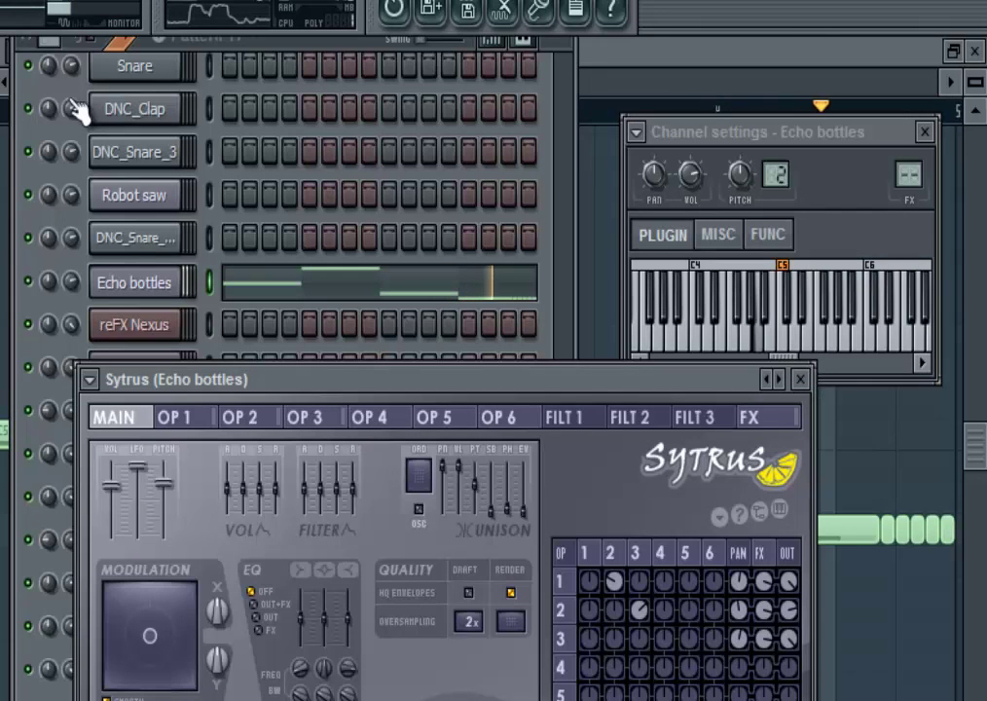
right_click(772, 378)
key("Return")
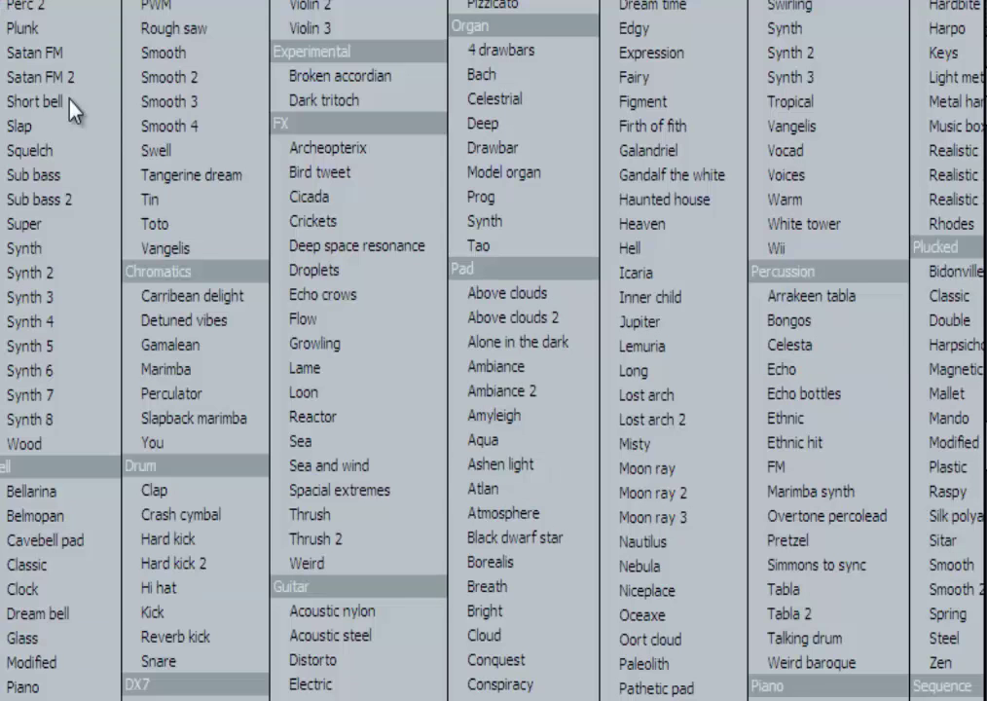
key("Return")
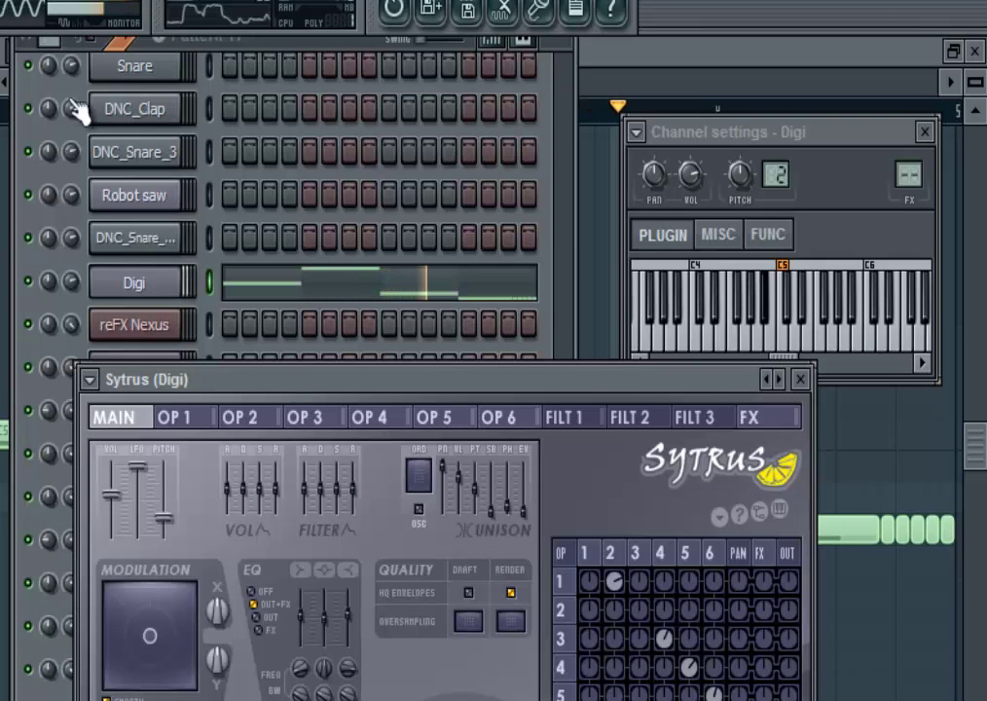
right_click(772, 379)
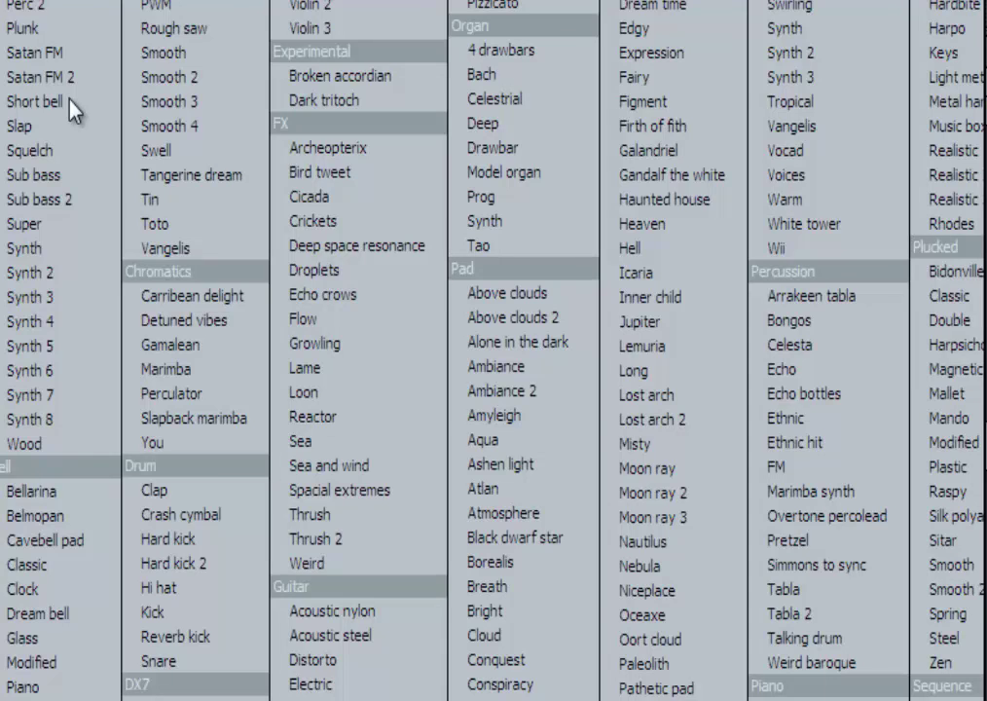
key("Escape")
key("F7")
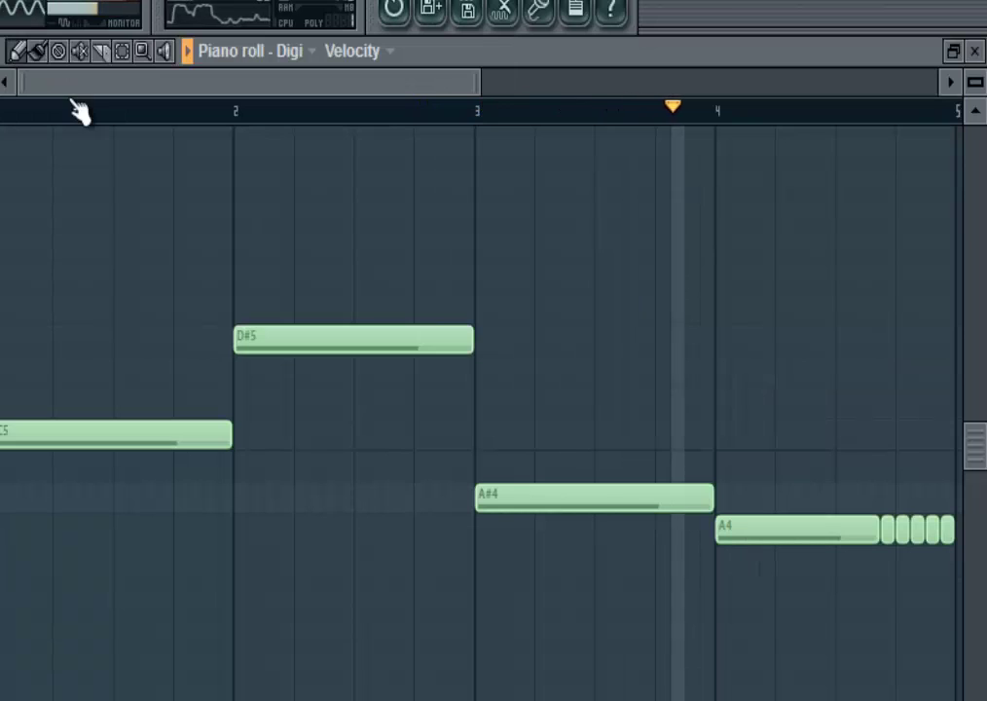
Play the playlist from the middle of bar 77, and add Pattern 17 and Pattern 14 clips at bar 87.
key("F5")
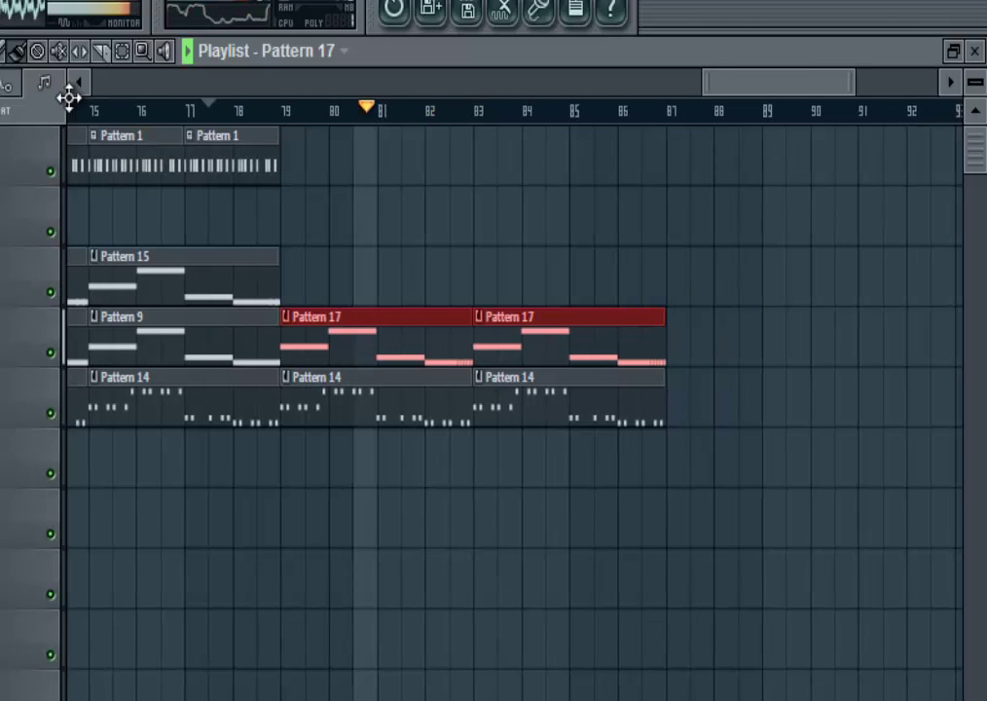
left_click(603, 397)
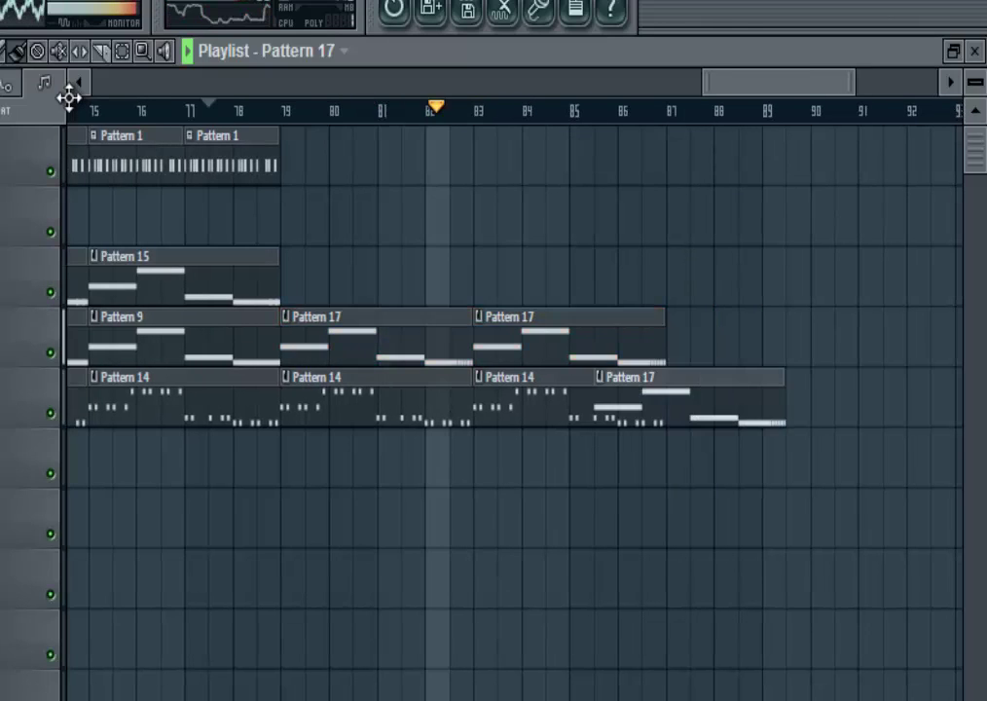
left_click_drag(604, 397, 675, 397)
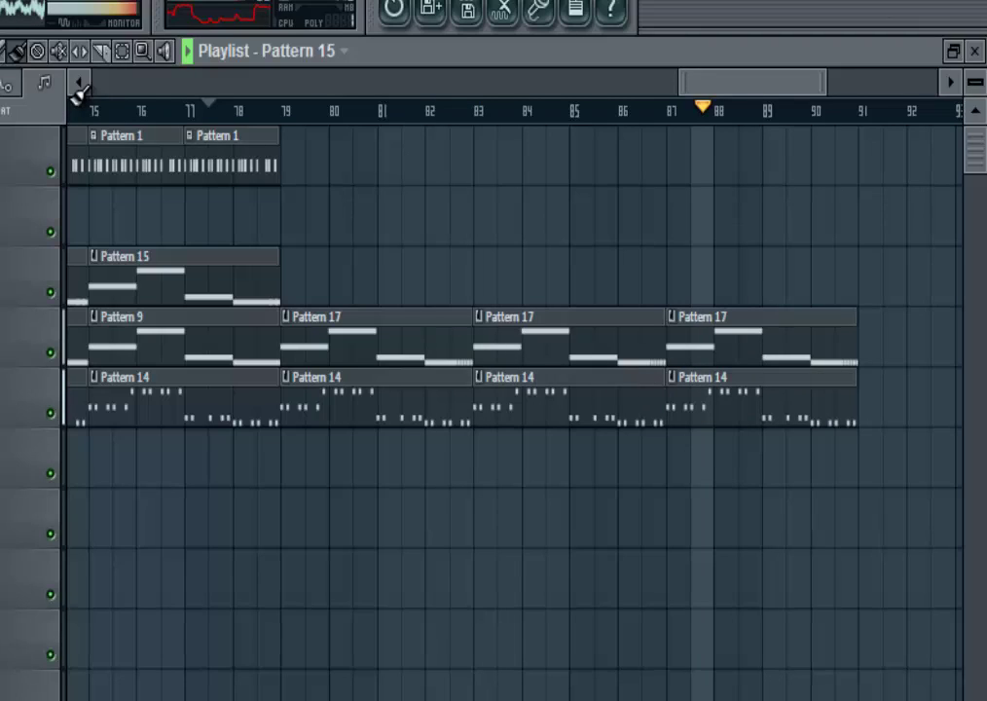
Add a Pattern 15 clip, two Pattern 1 clips and a Pattern 9 clip above Pattern 17 at bar 87.
left_click(682, 276)
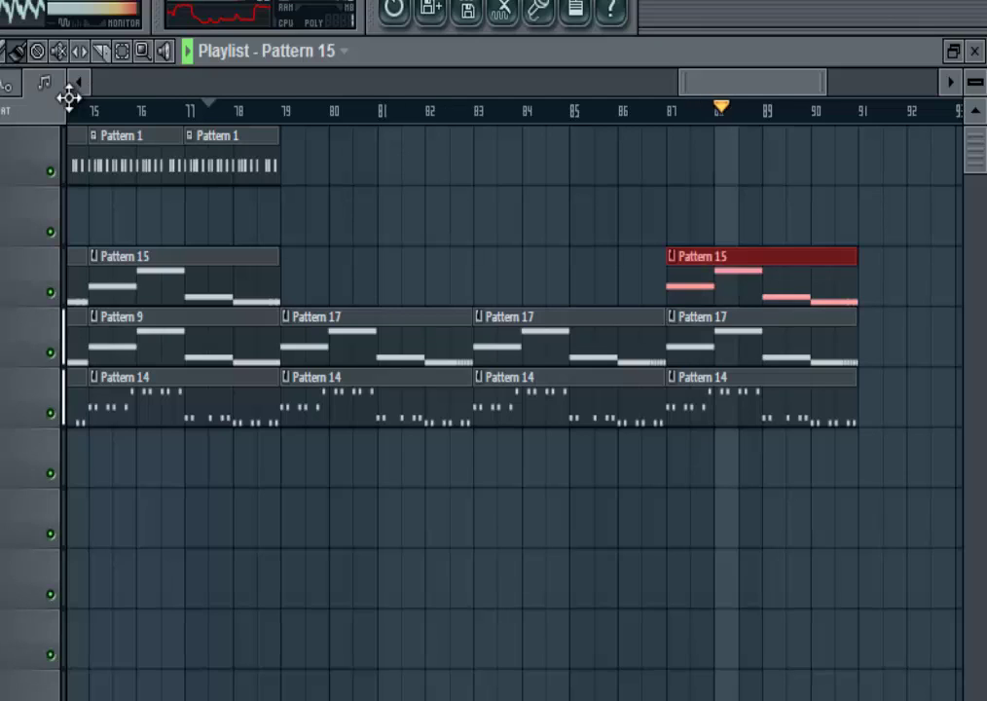
left_click(232, 156)
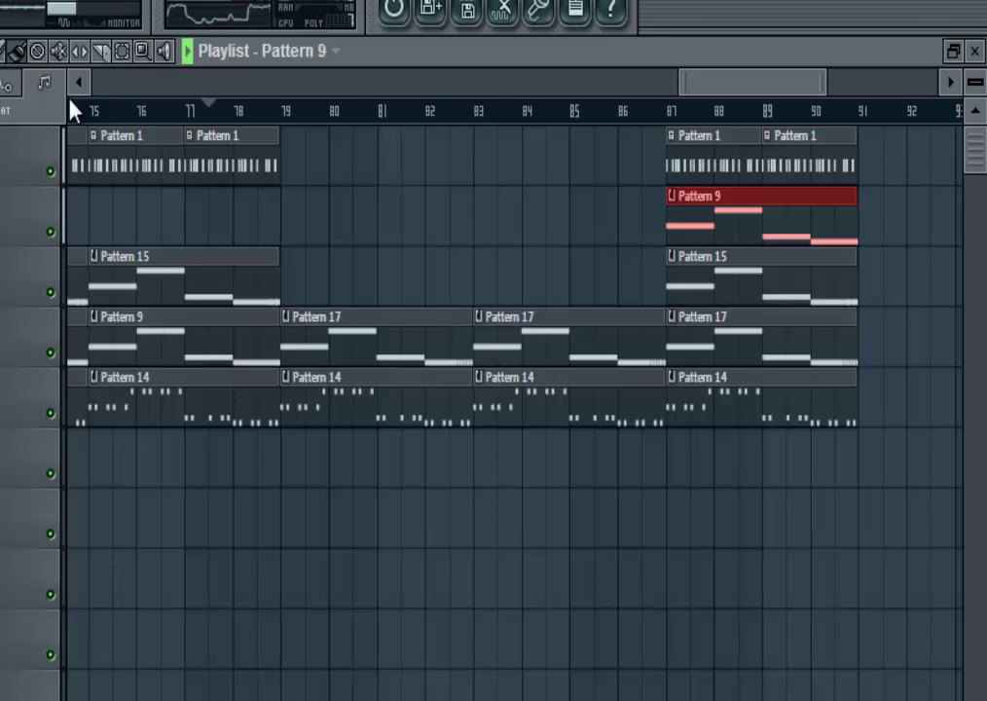
scroll(70, 103, "right", 10)
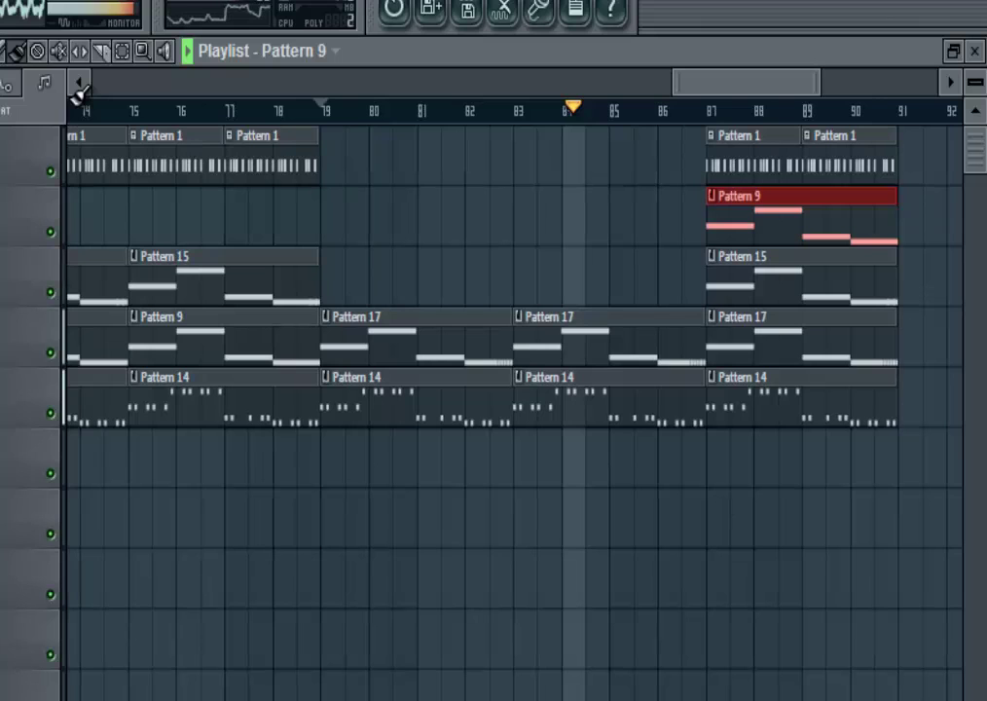
Duplicate all bar 87 clips to bar 91, and continue Patterns 17 and 14 with clips at bars 95 and 99.
left_click_drag(572, 136, 806, 419)
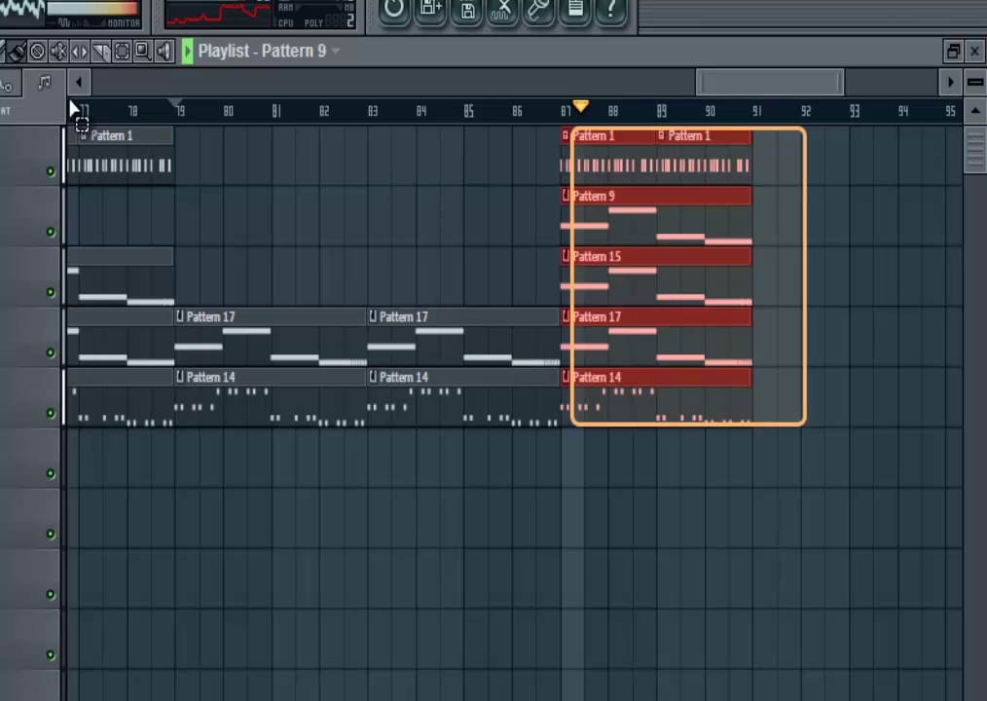
key("ctrl+b")
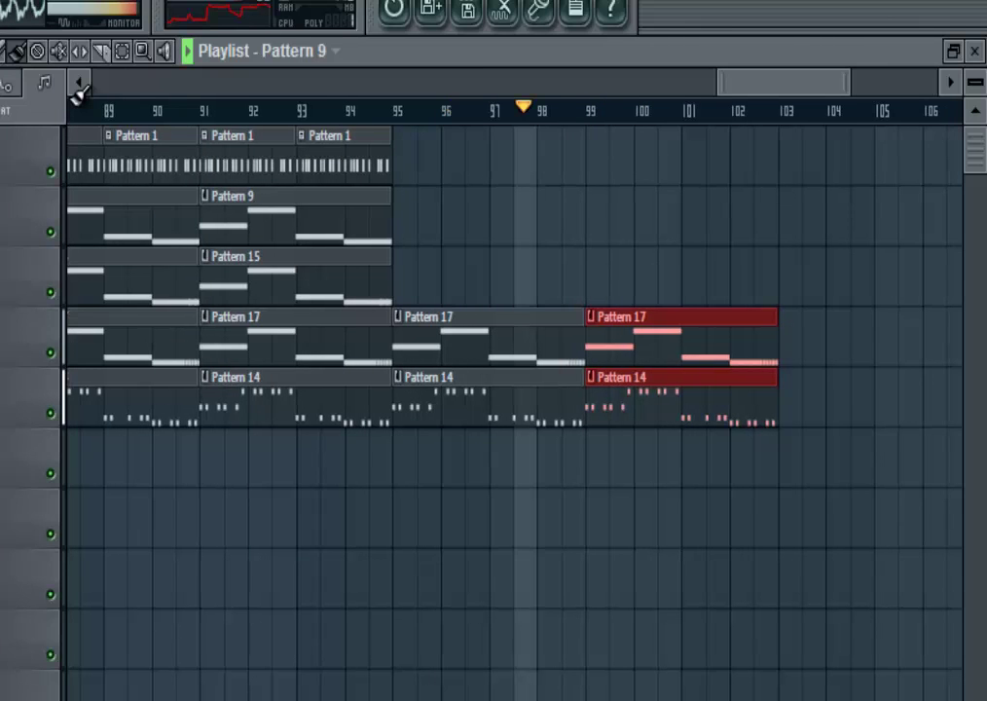
key("space")
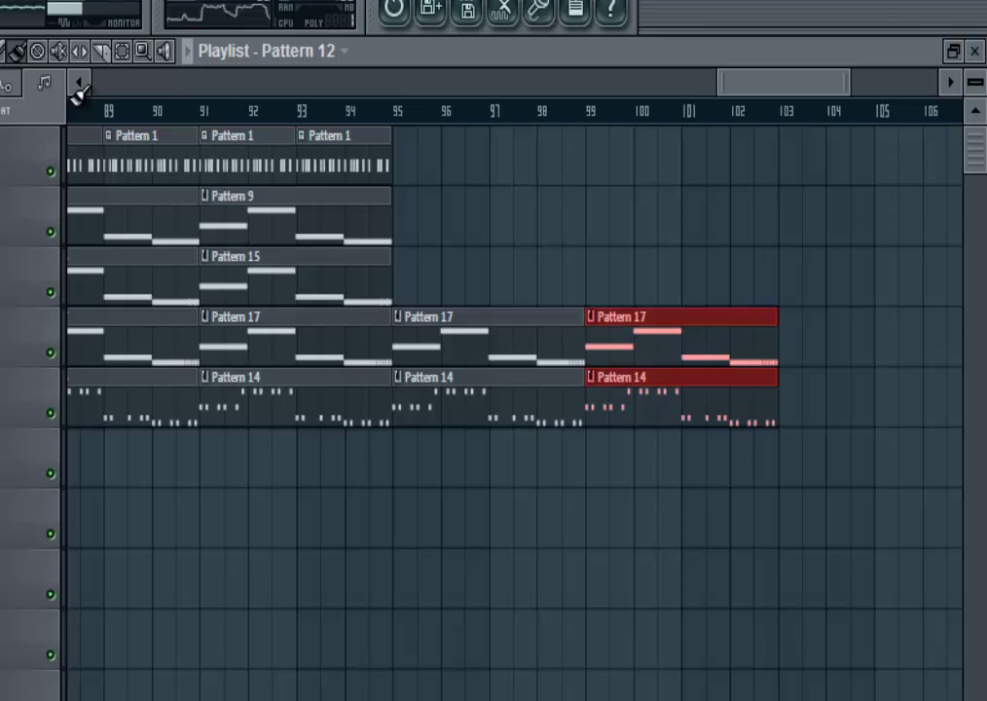
Add Pattern 12, Pattern 10 and Pattern 13 clips at bar 99, and extend the last Pattern 14 clip to bar 104.
left_click(592, 459)
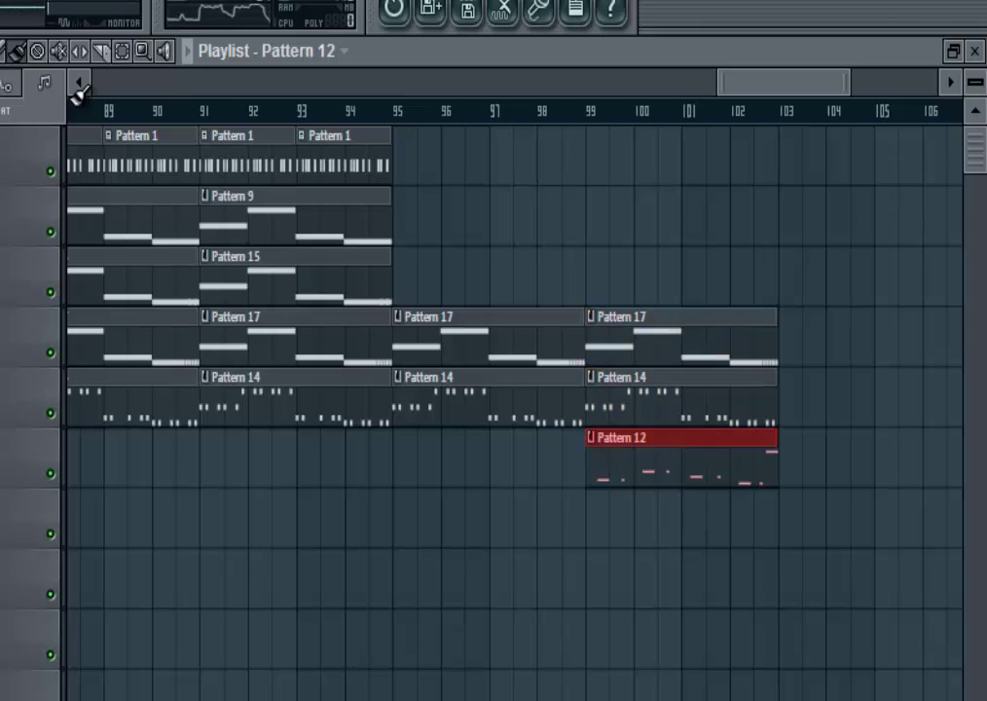
left_click_drag(775, 399, 824, 399)
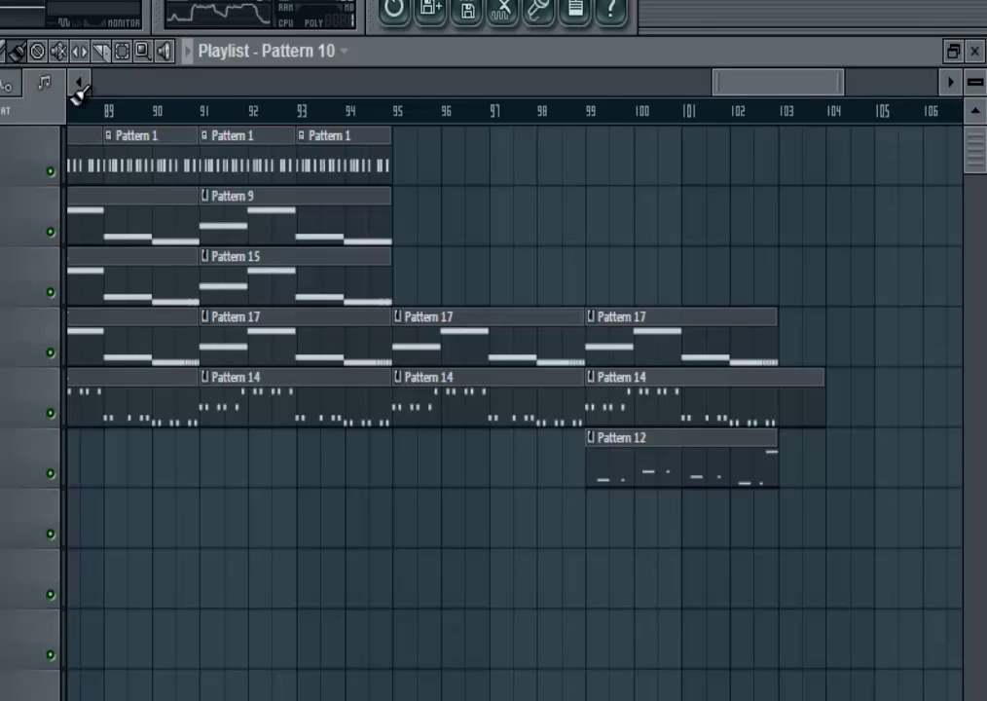
key("ctrl+v")
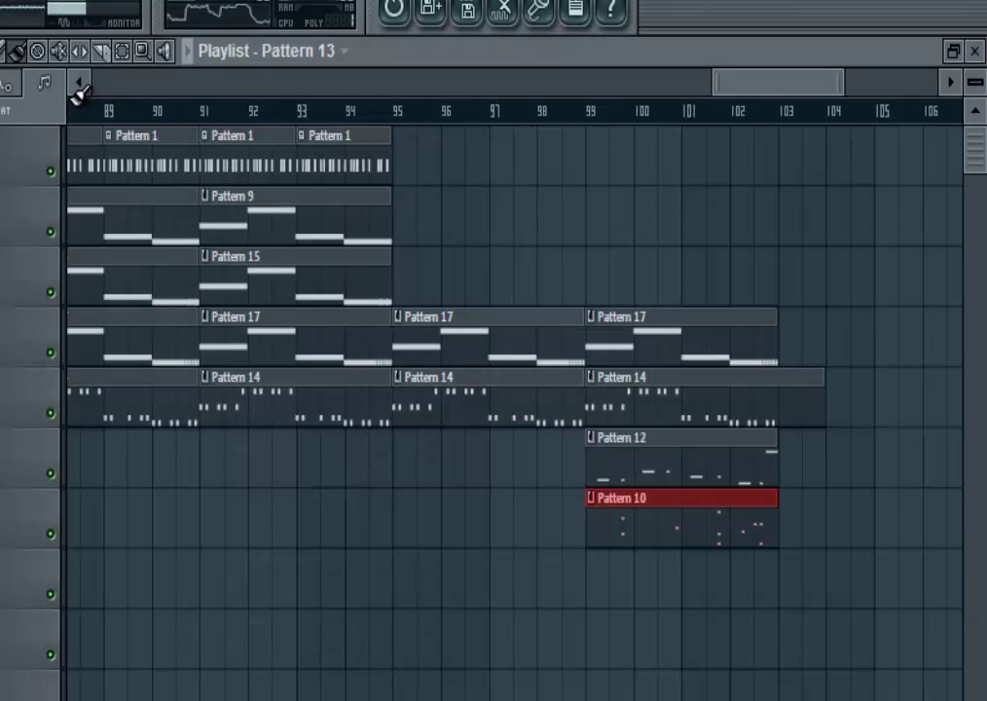
key("ctrl+v")
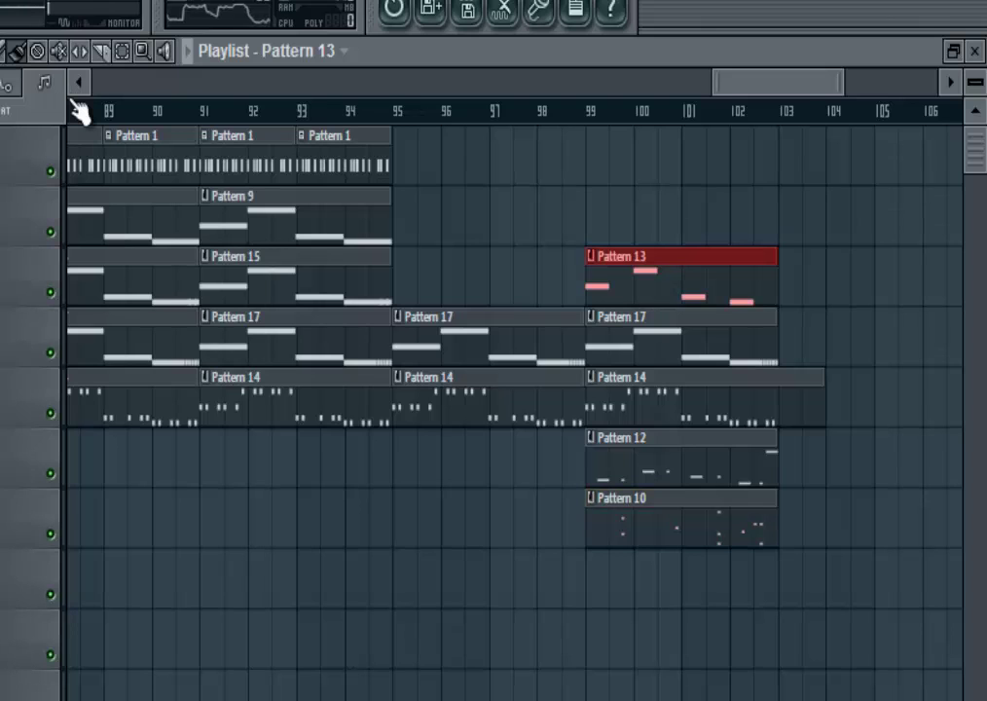
Play the end of the arrangement from about bar 94 through the bar 99 clips.
key("space")
key("space")
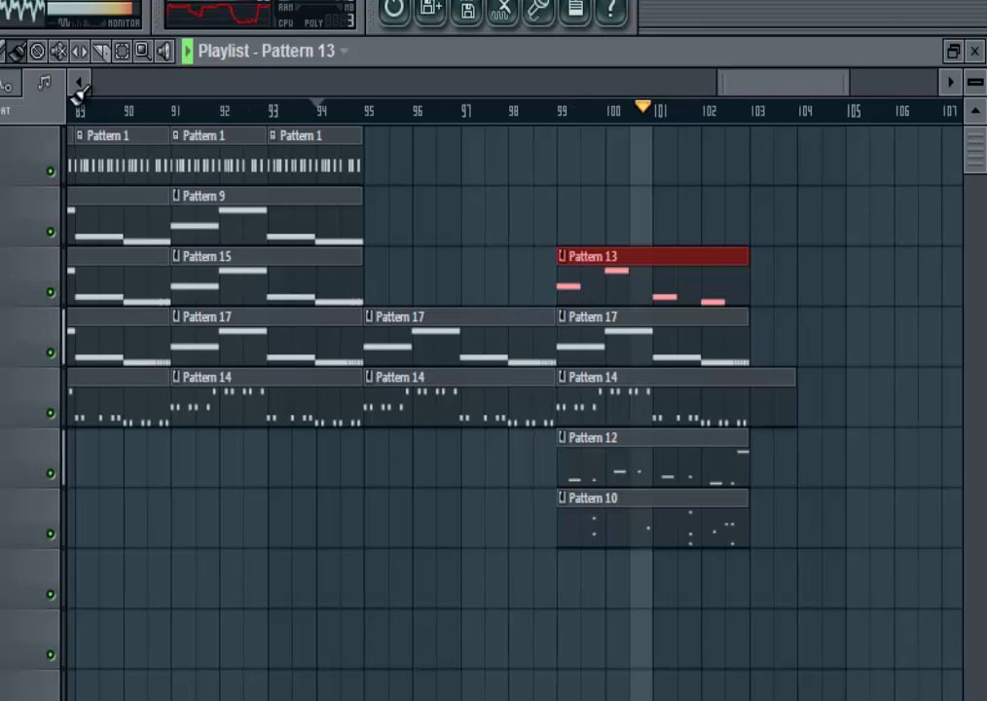
key("space")
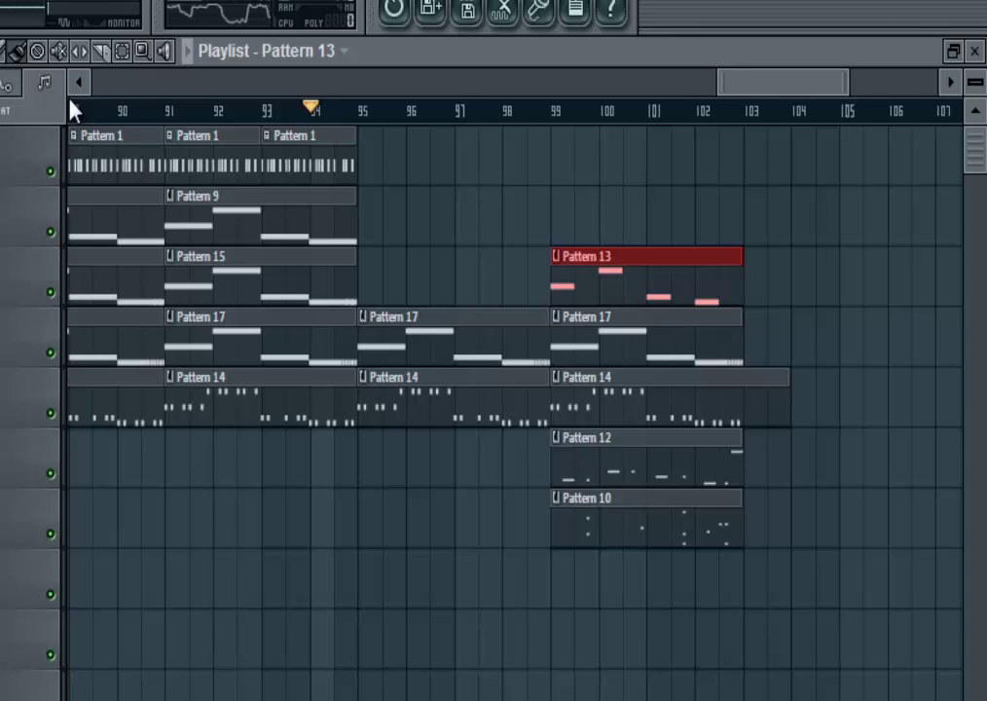
Switch to the untitled Notepad document and delete all its existing text.
key("alt+Tab")
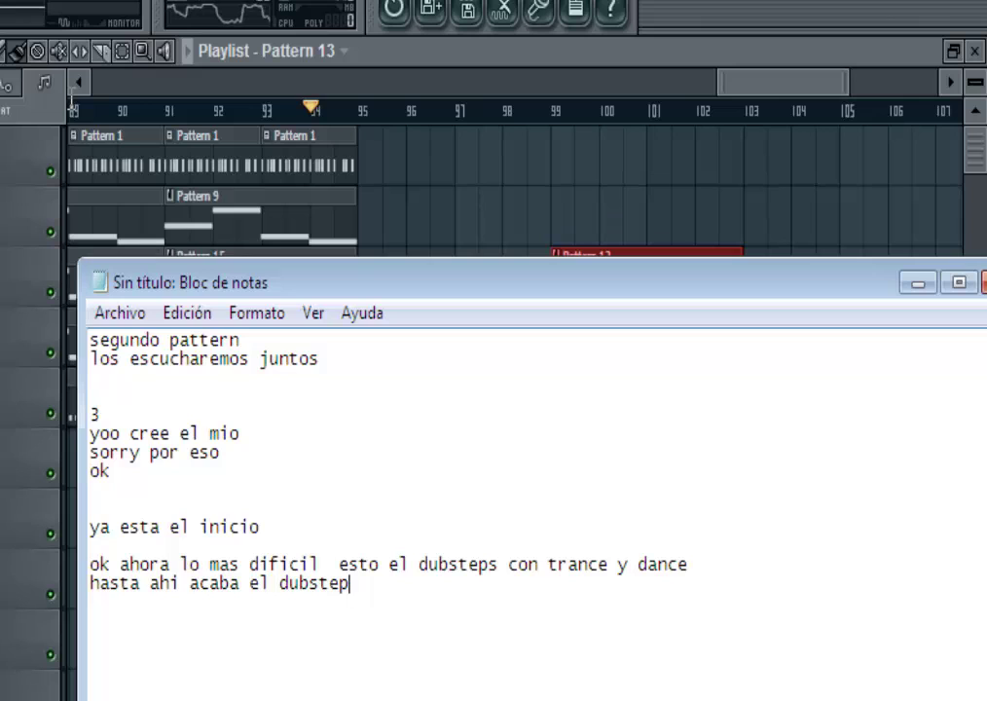
key("shift+Left")
key("shift+Left")
key("shift+Left")
key("shift+Up")
key("shift+Up")
key("shift+Up")
key("shift+Up")
key("shift+Up")
key("shift+Up")
key("shift+Up")
key("shift+Up")
key("shift+Up")
key("shift+Up")
key("shift+Up")
key("shift+Up")
key("shift+Up")
key("BackSpace")
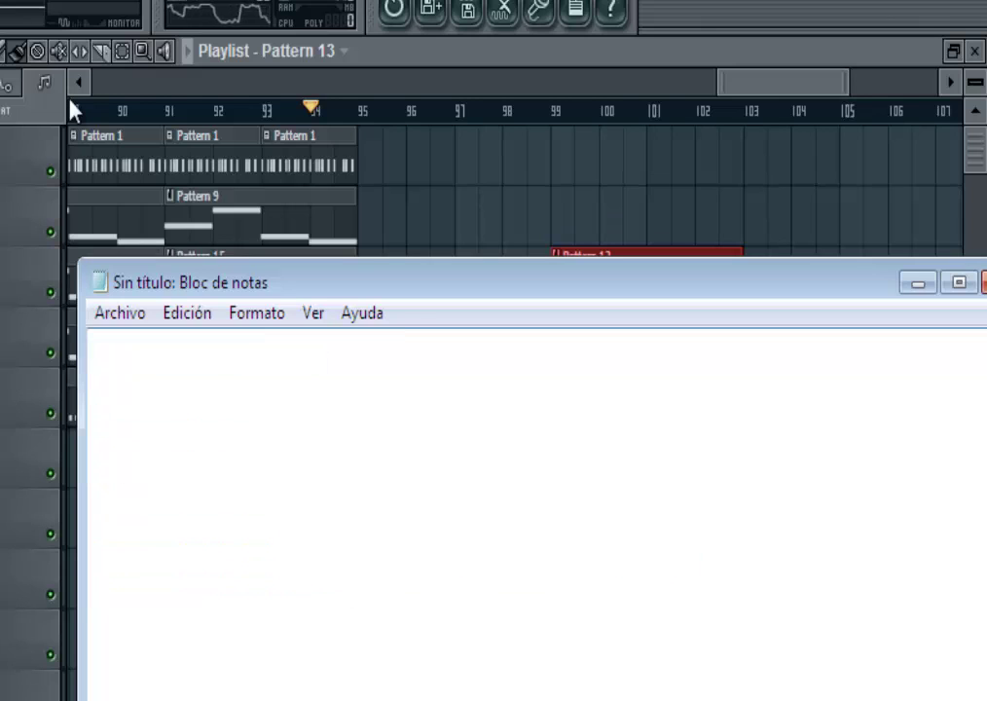
Write "esto es todo espero haver explicado bien y que le haygan entendido grasias por ver el video" in the note.
type("esto e")
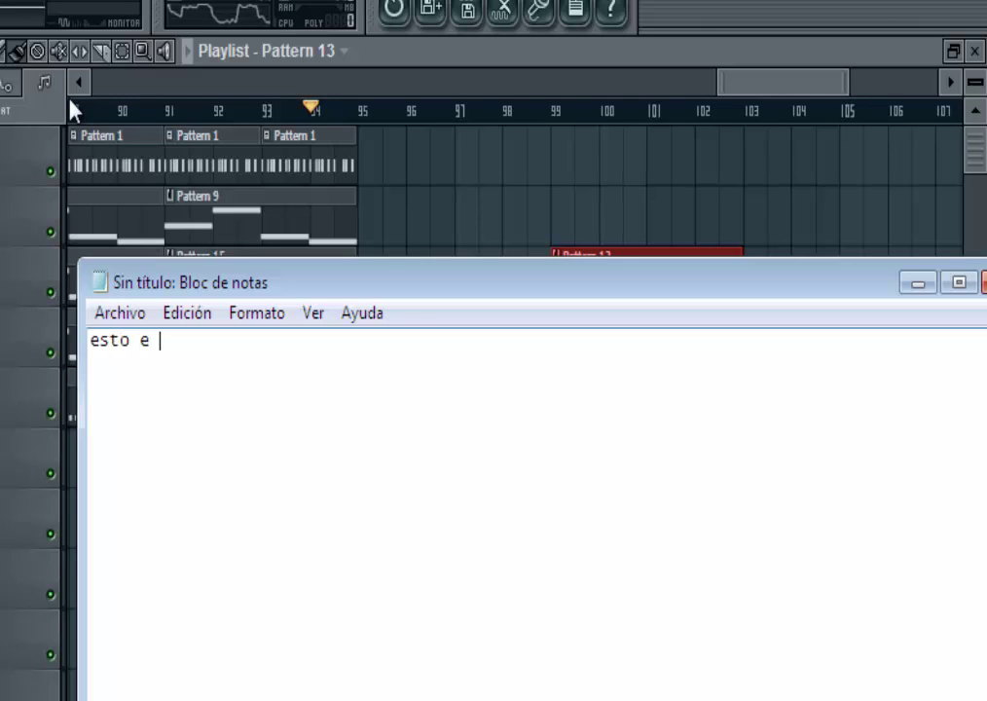
key("BackSpace")
type("s todo")
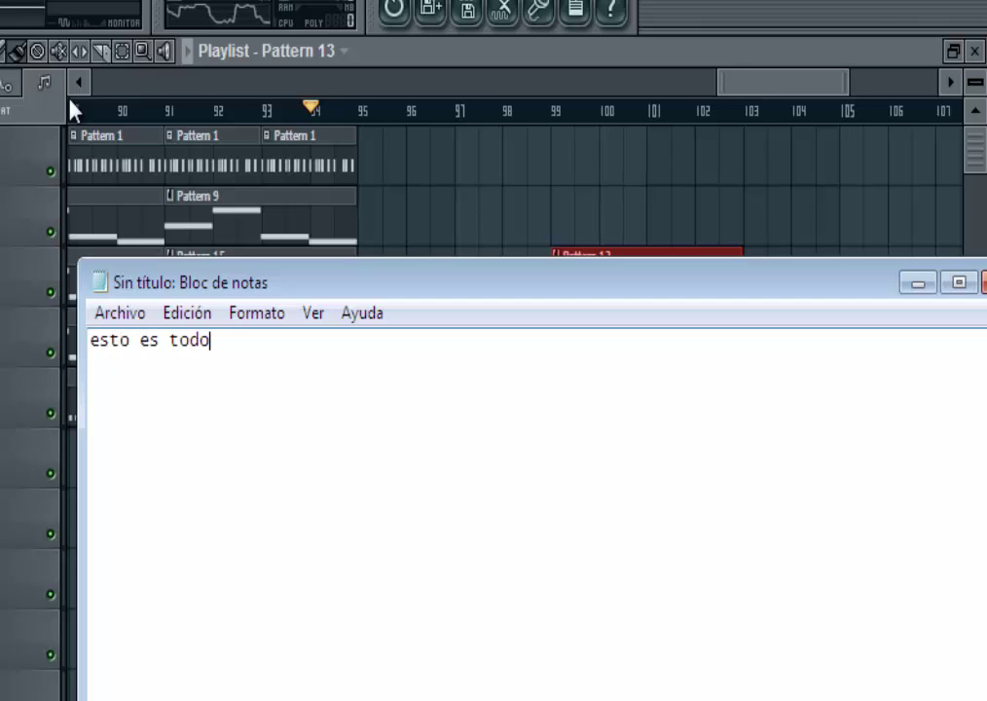
type(" espero ha")
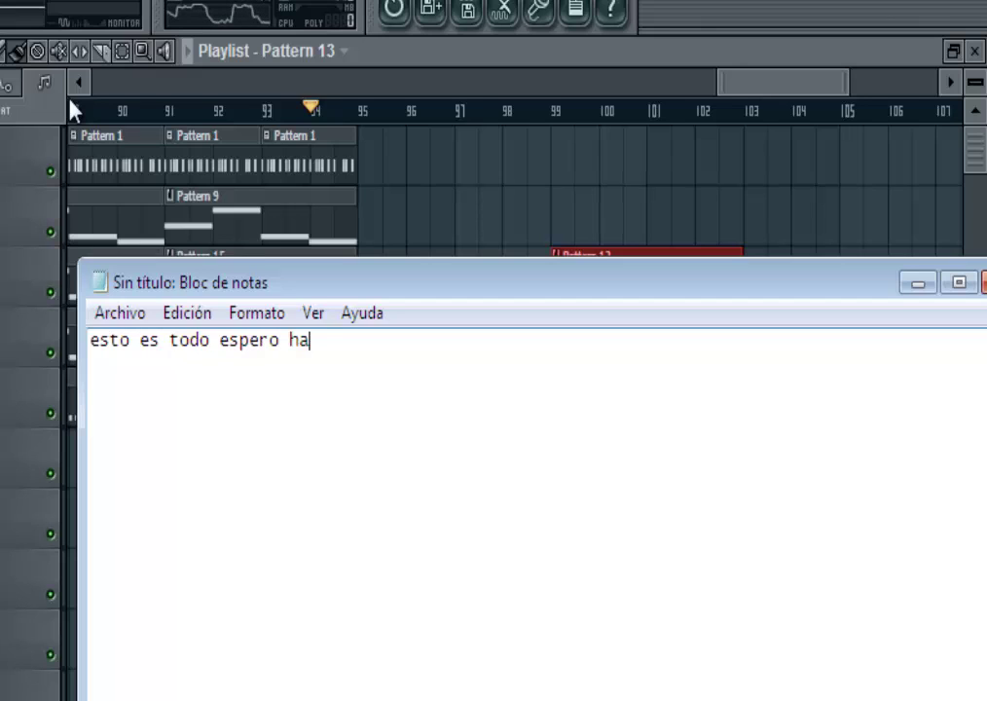
type("ver expl")
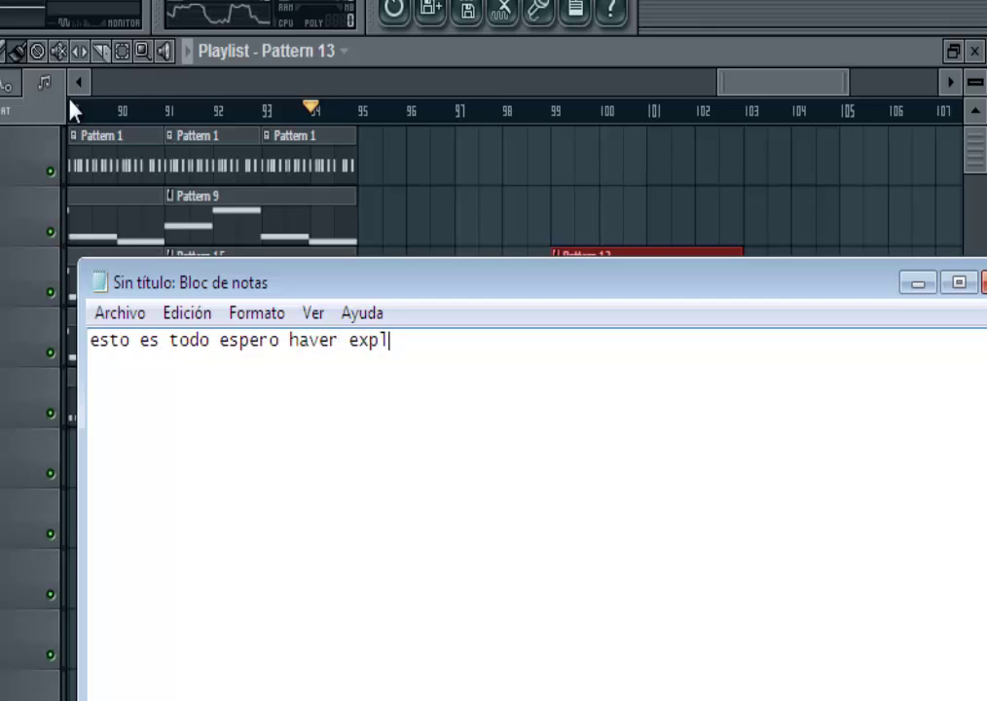
type("icado ")
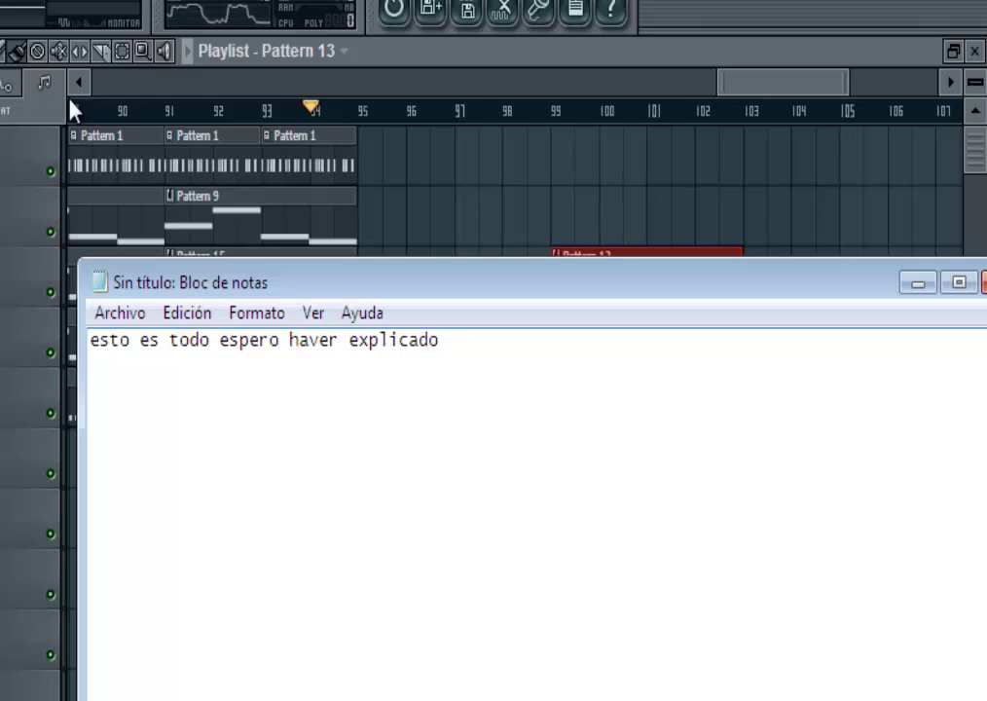
type("c")
key("BackSpace")
type("b")
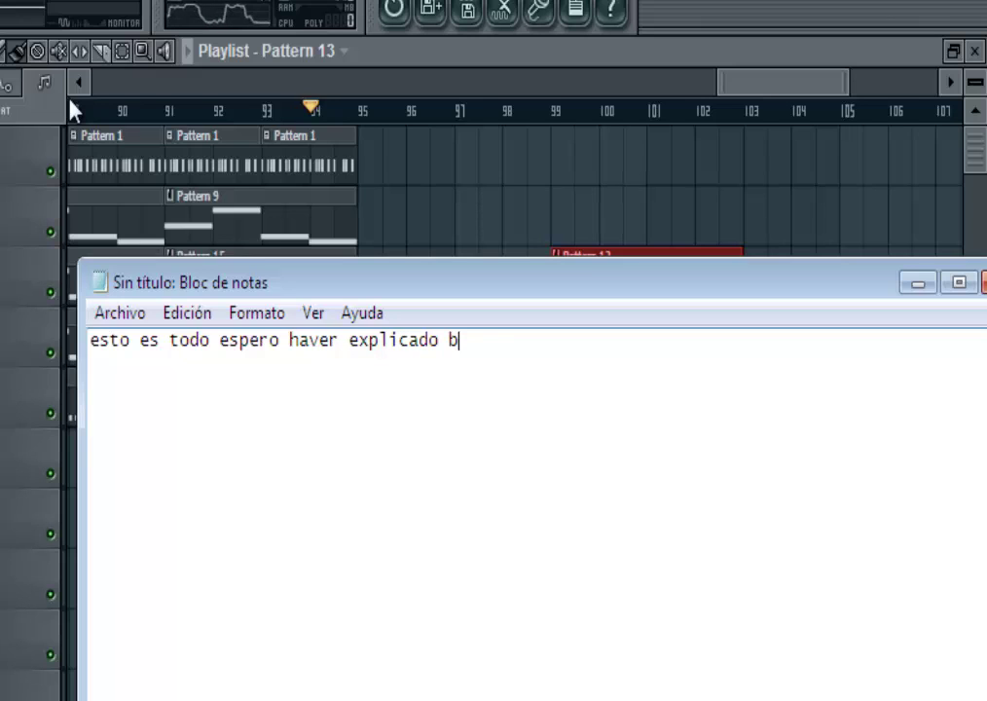
type("ien y q")
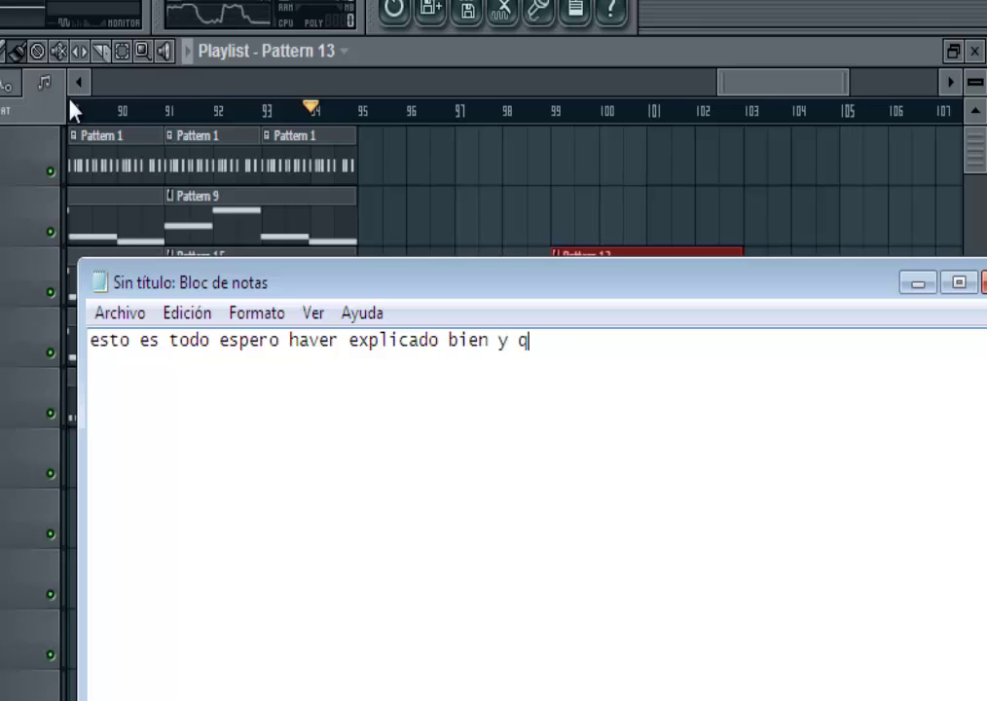
type("ue le hay")
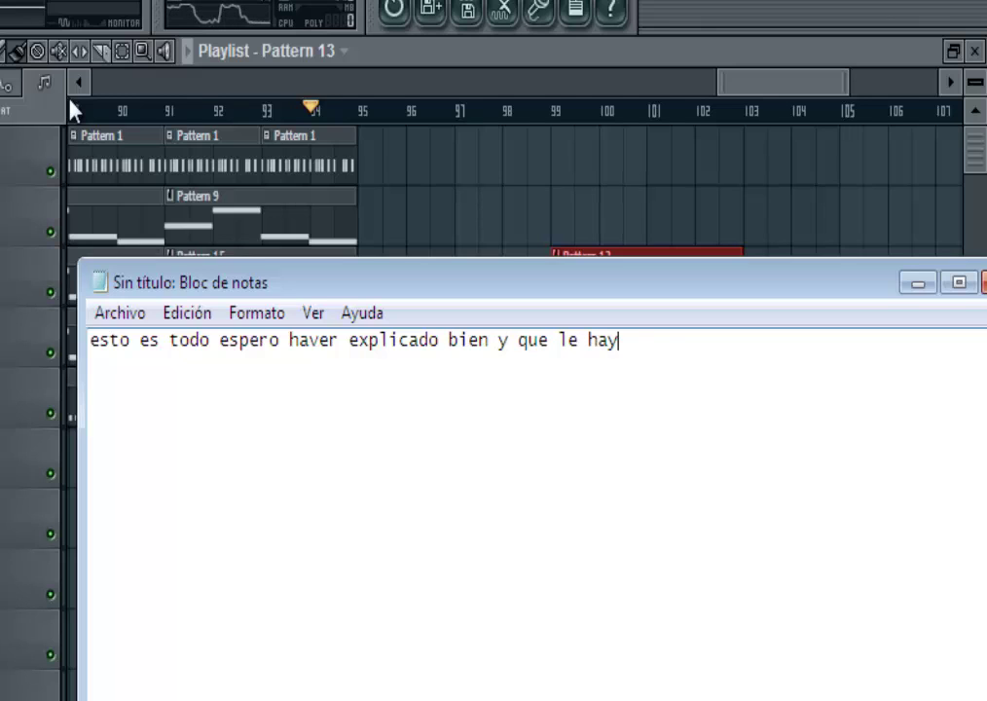
type("gan enten")
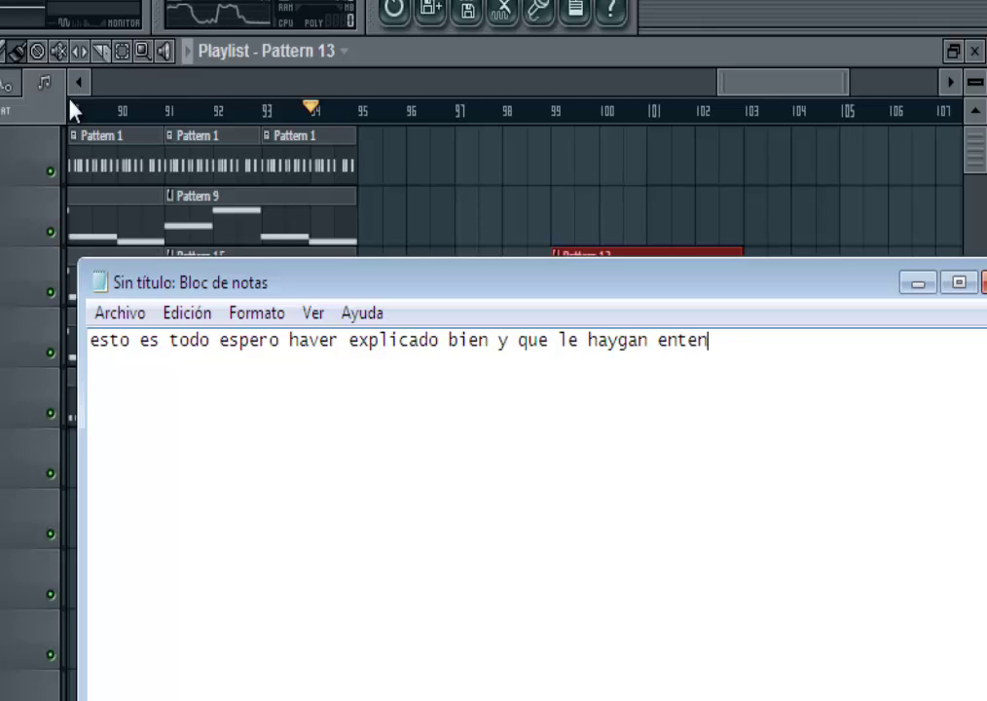
type("dido gr")
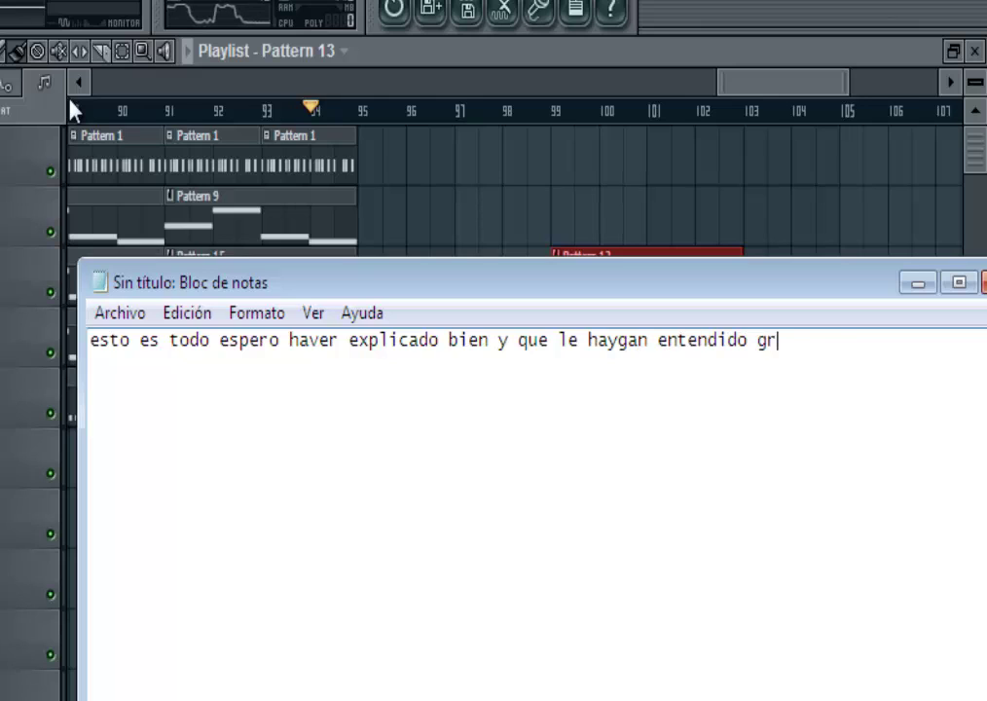
type("asias por e")
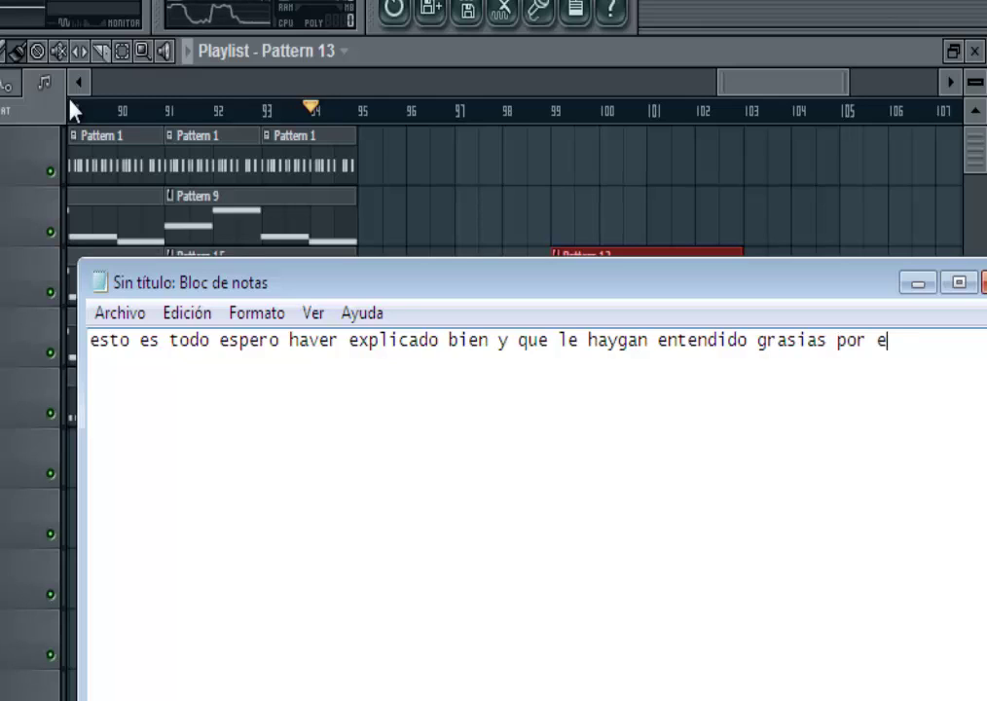
key("BackSpace")
type("ver el")
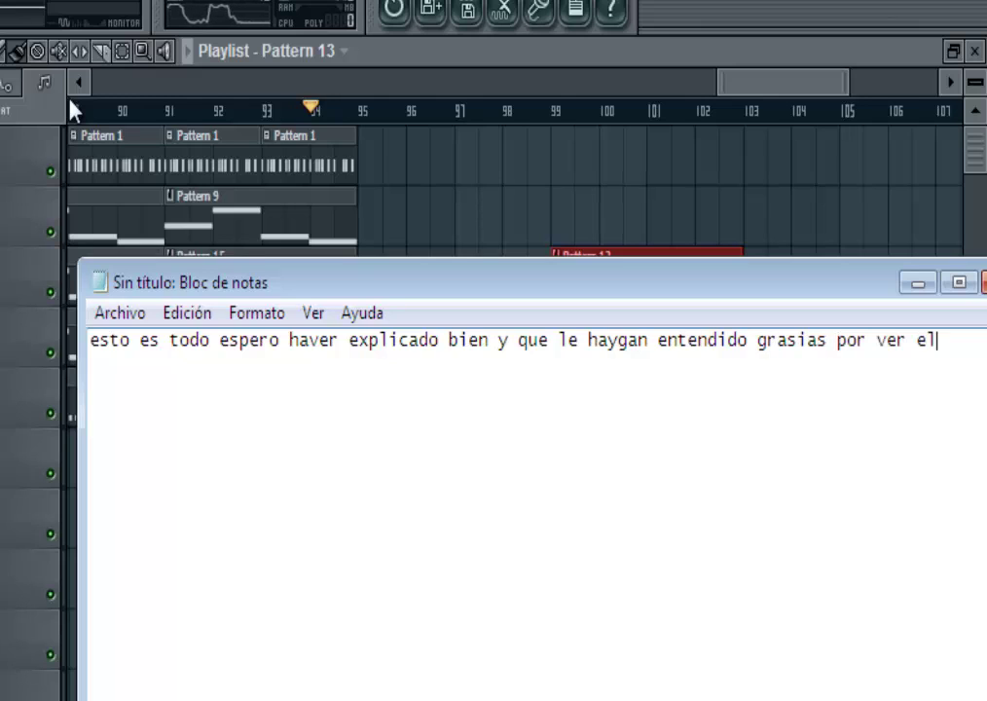
type(" vide")
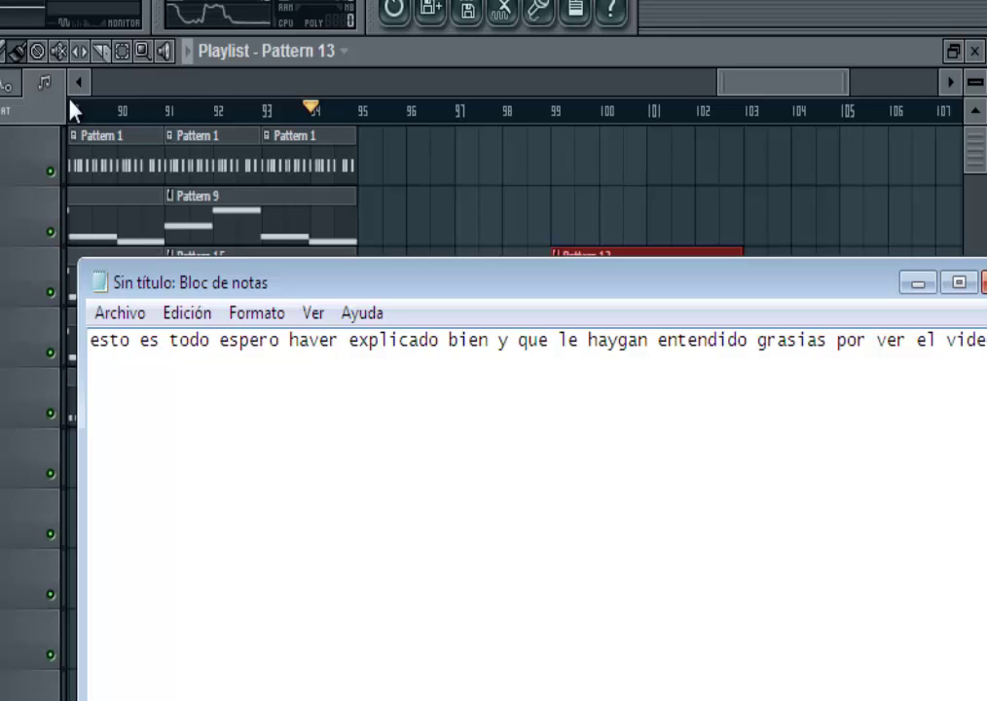
left_click_drag(584, 283, 485, 243)
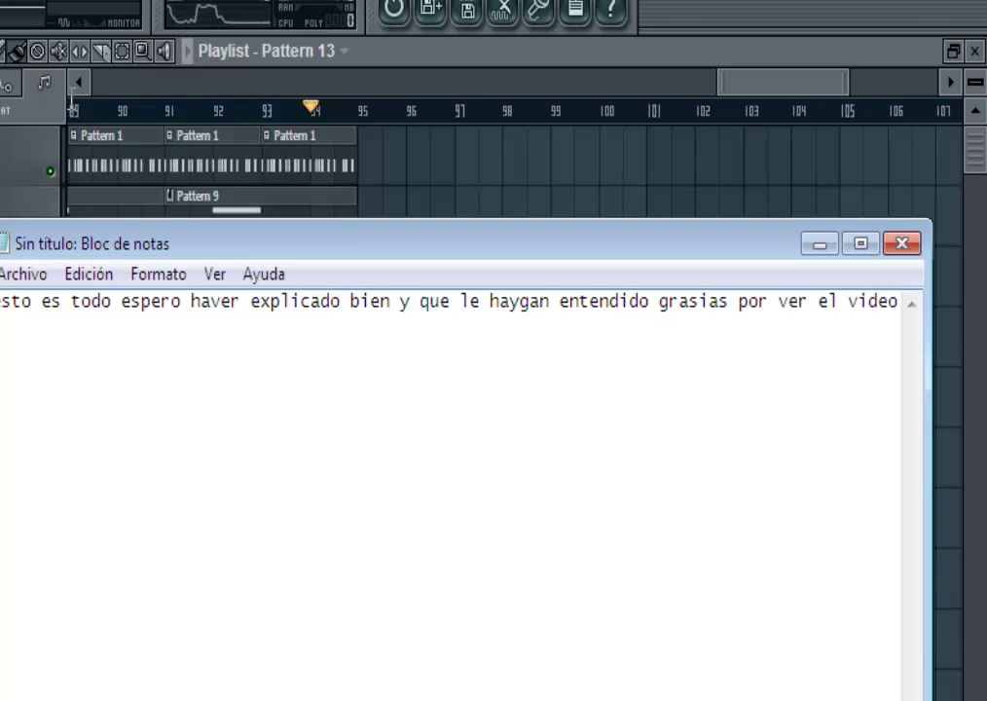
Add a second line to the note with "ok adios", followed by a long run of s letters and "rrttttt".
key("Return")
type("o k adios")
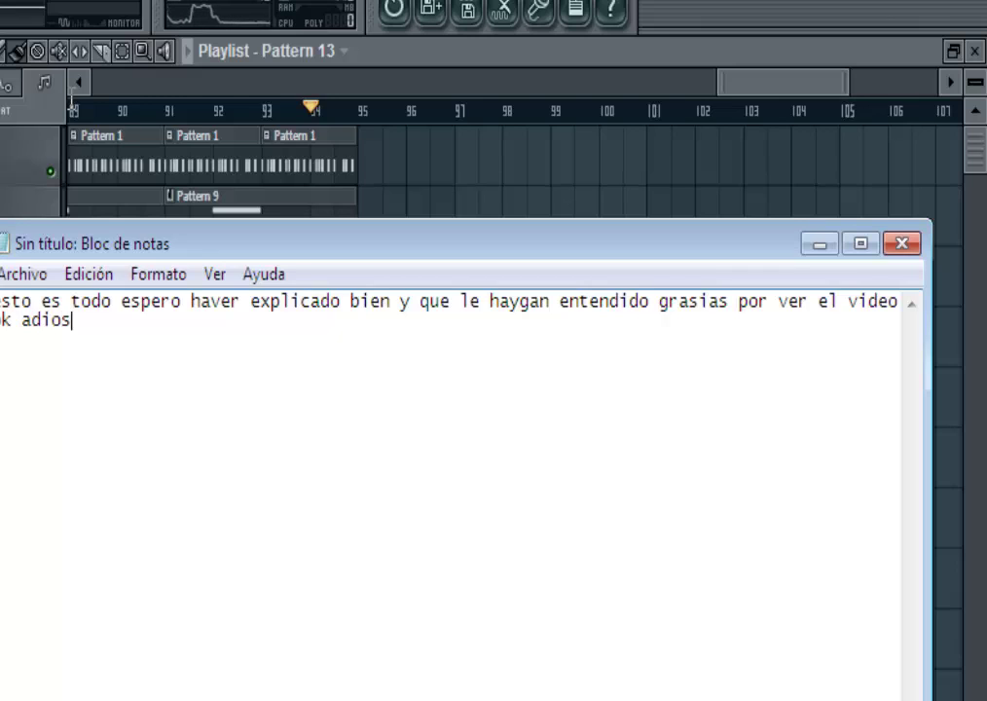
type("ssssssssssssss")
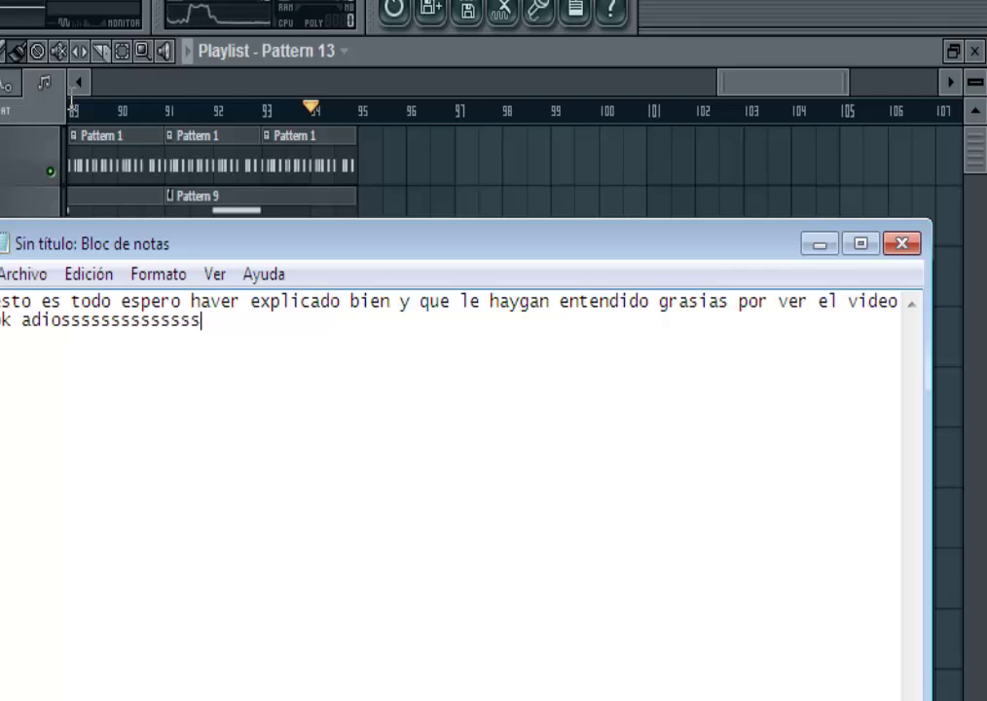
type("sssssssssssrr")
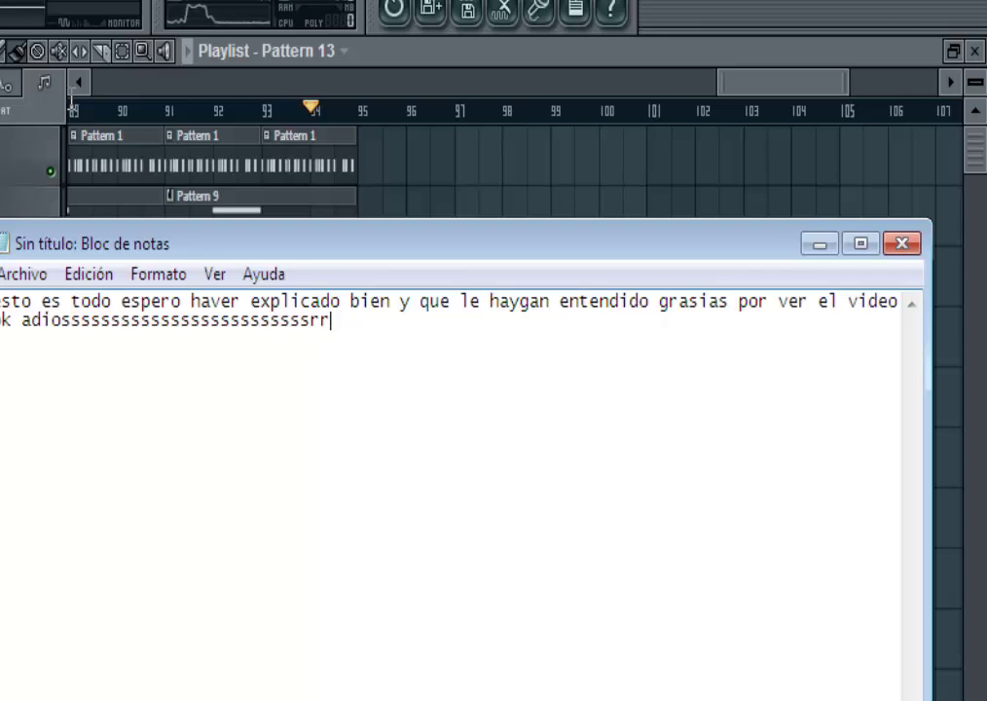
type("ttttt")
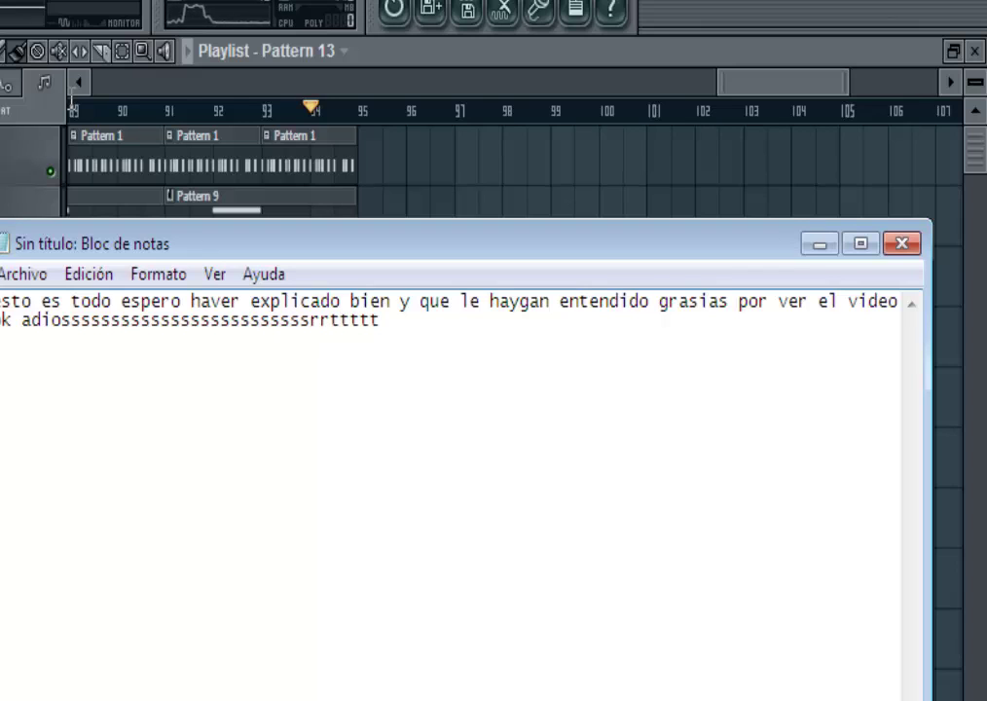